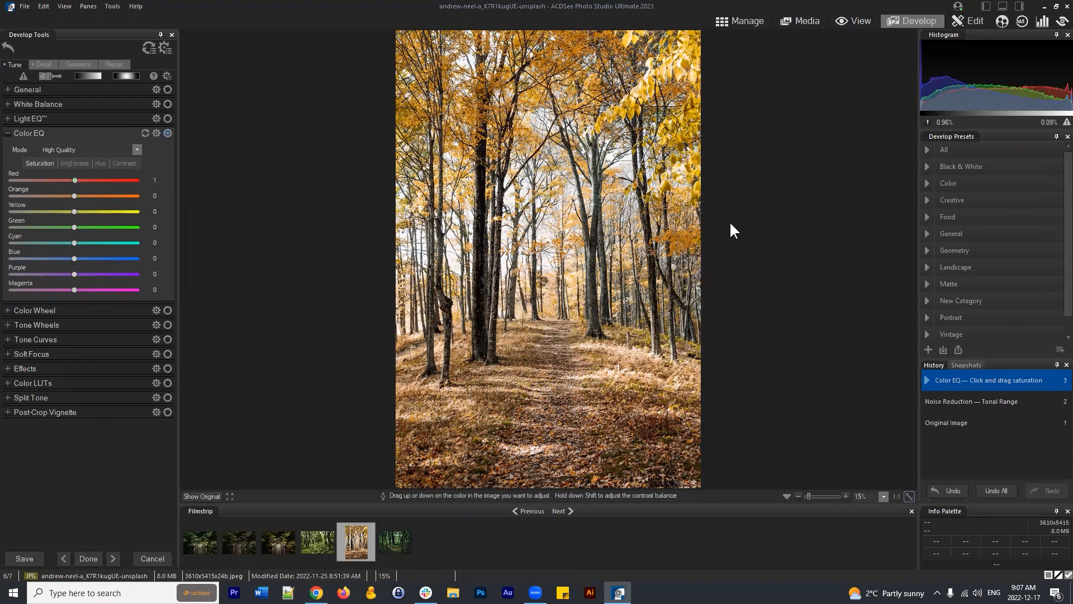
Discard the unsaved changes to the autumn forest photo and open the Landscape folder inside Pictures
left_click(740, 22)
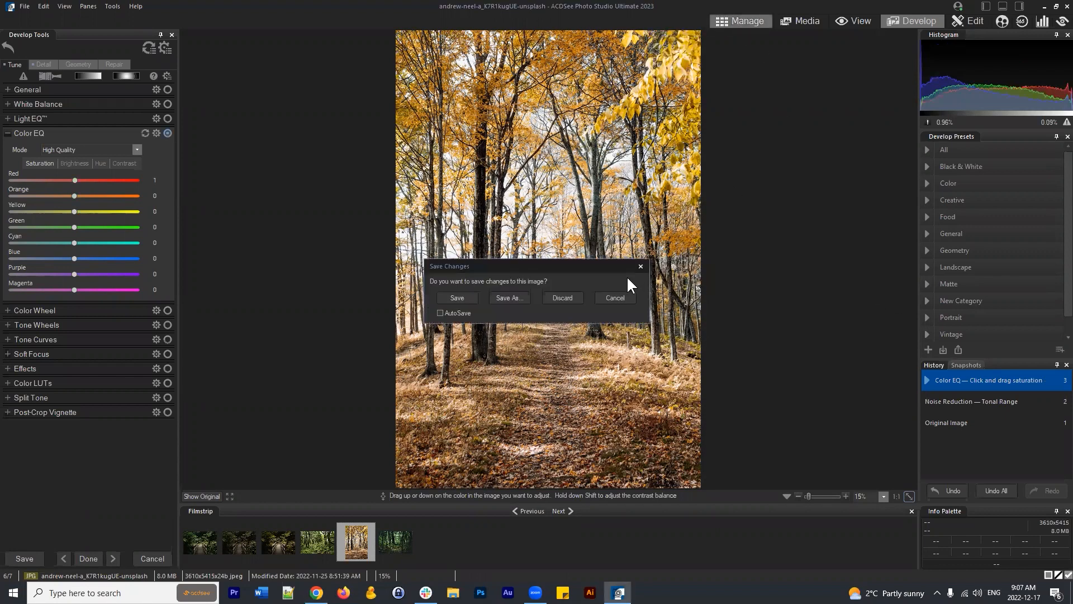
left_click(562, 297)
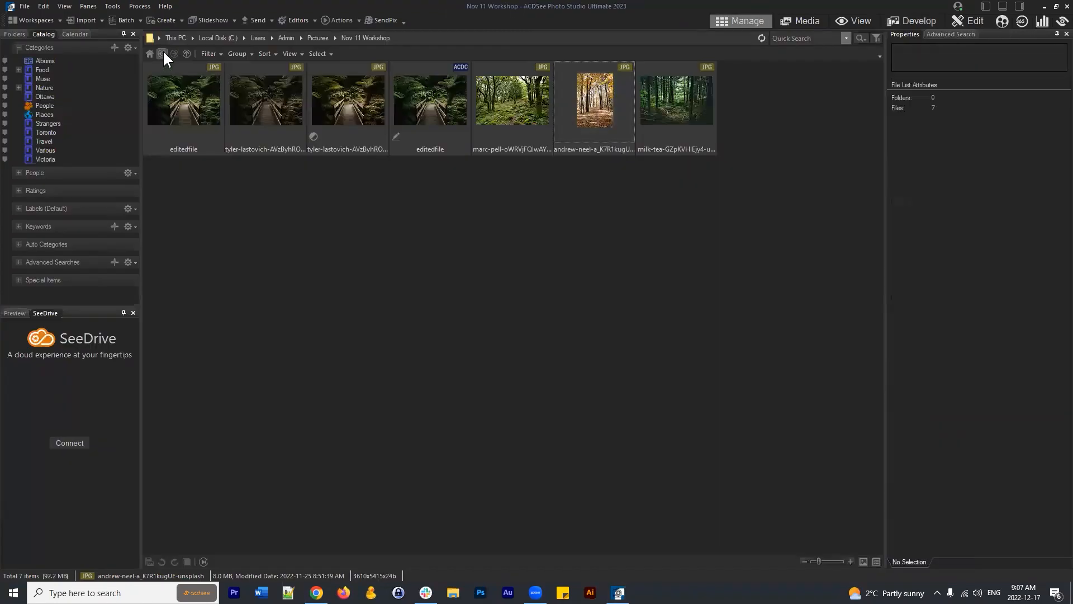
left_click(162, 52)
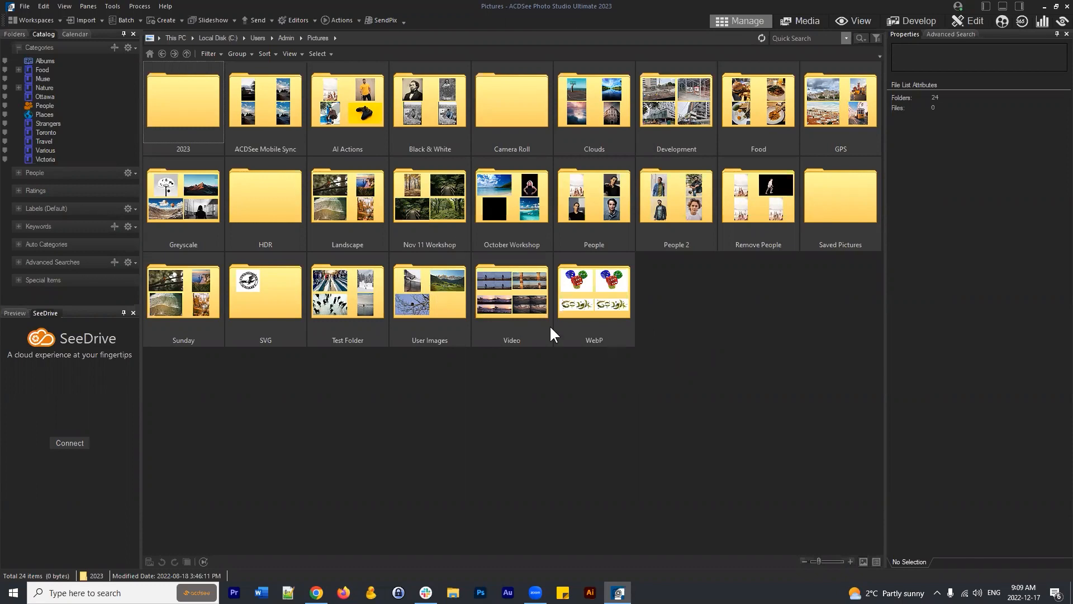
double_click(347, 190)
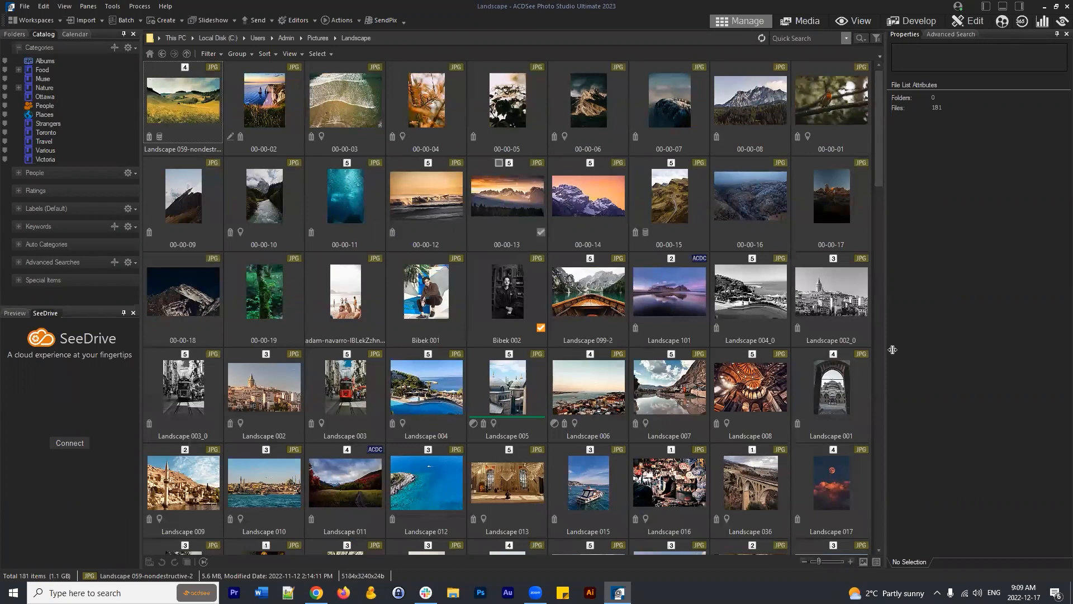
Set the exposure of the Landscape 099-2 photo to -0.80 eV in Develop mode and save the image
scroll(873, 356, "down", 1)
left_click(497, 284)
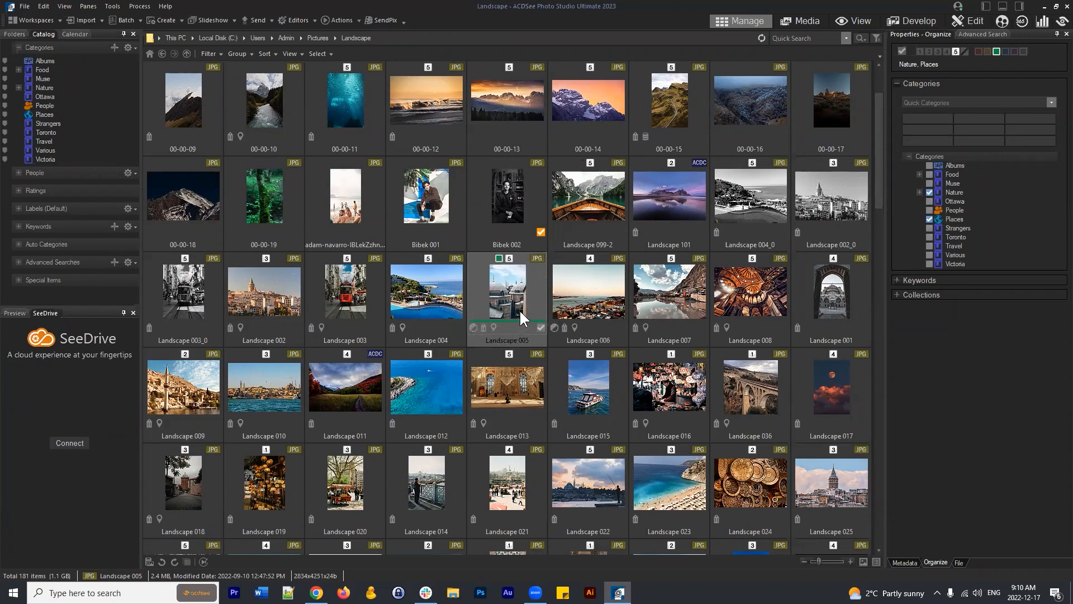
left_click(584, 208)
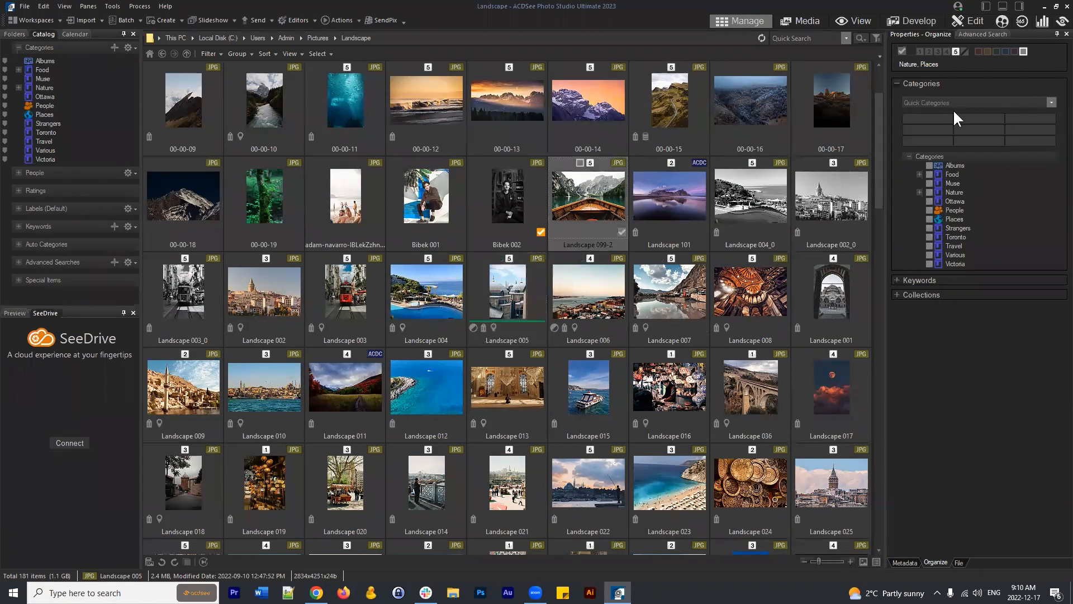
left_click(912, 17)
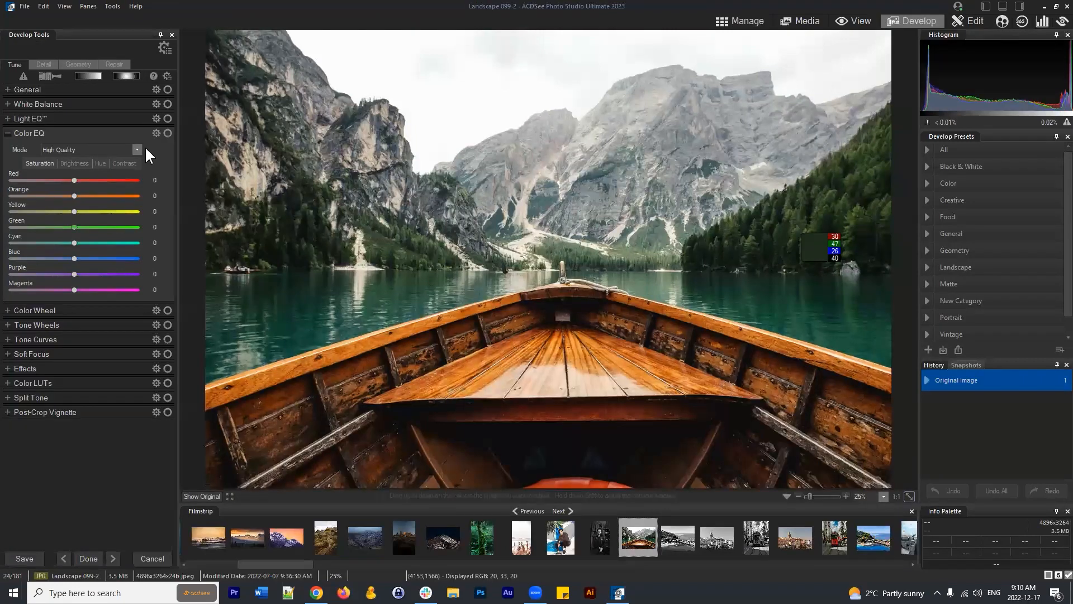
left_click(8, 89)
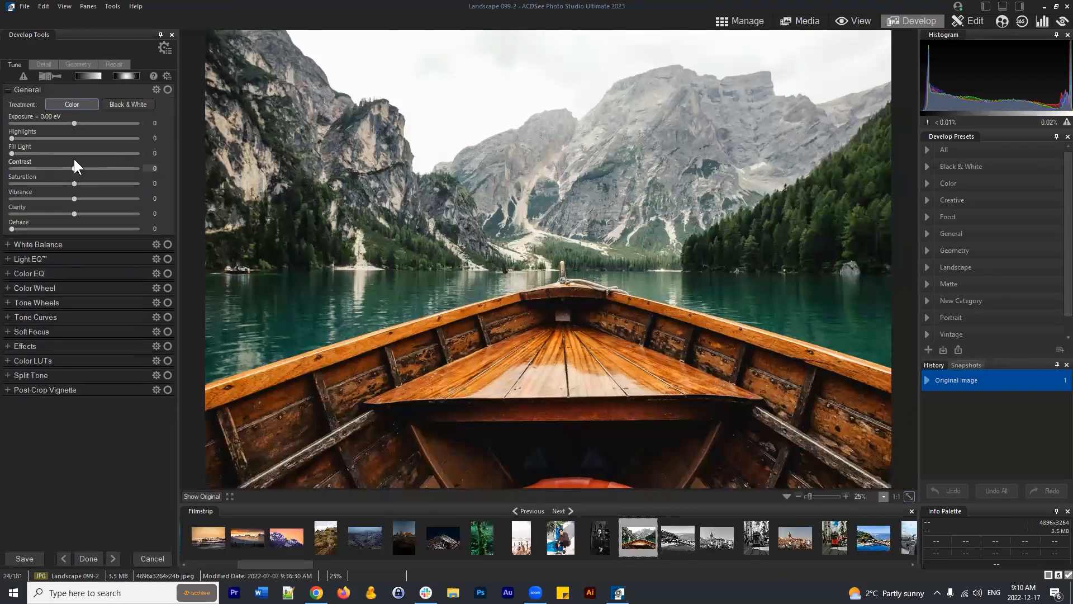
left_click_drag(72, 123, 61, 119)
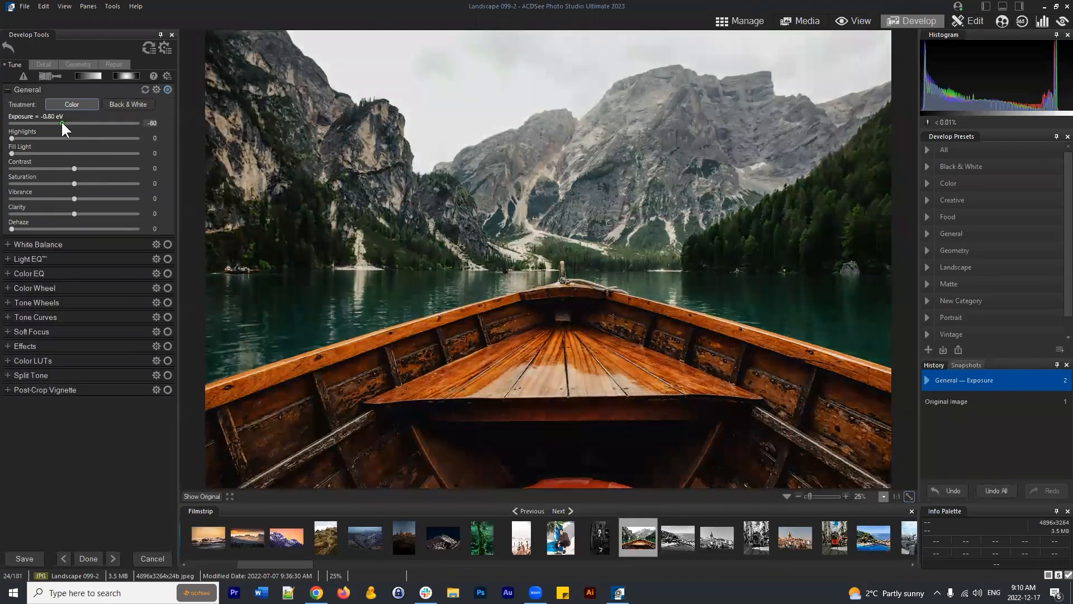
left_click(740, 21)
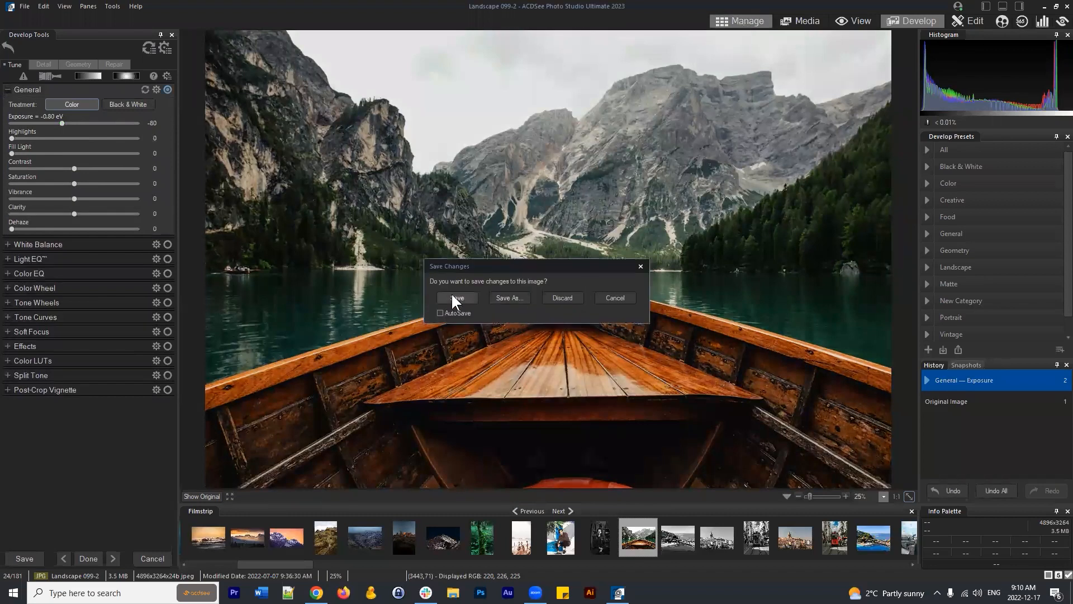
left_click(456, 297)
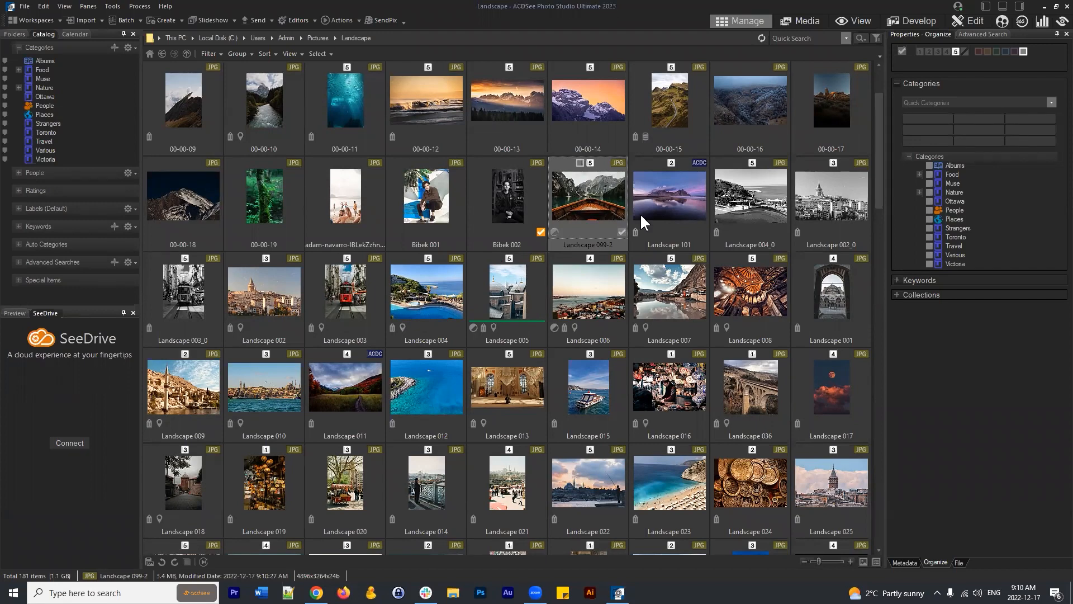
Reset the General adjustments of Landscape 099-2 to their defaults in Develop mode and save the image
left_click(914, 20)
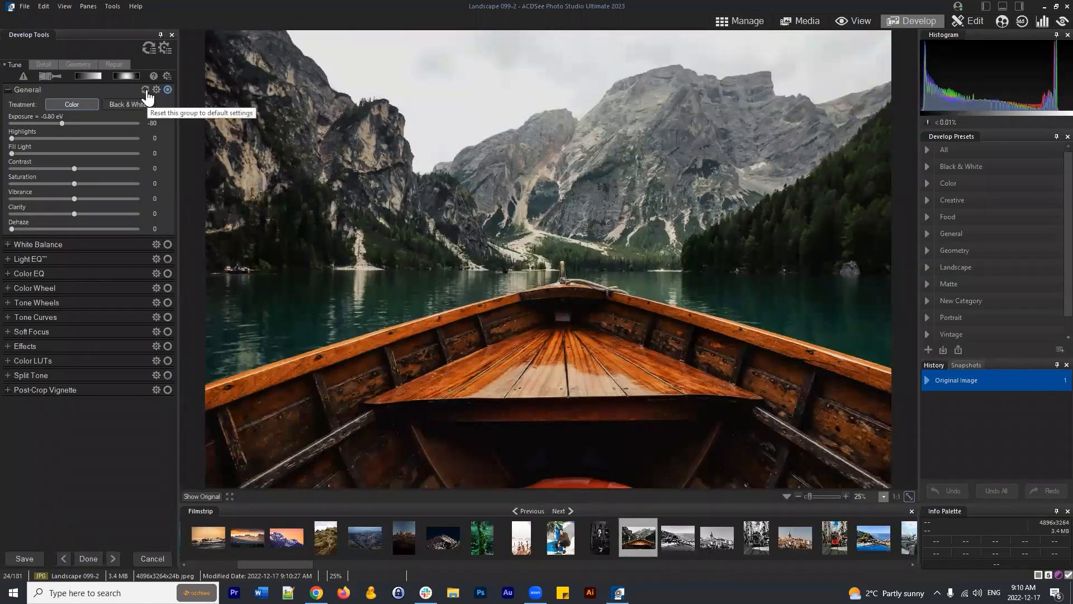
left_click(145, 90)
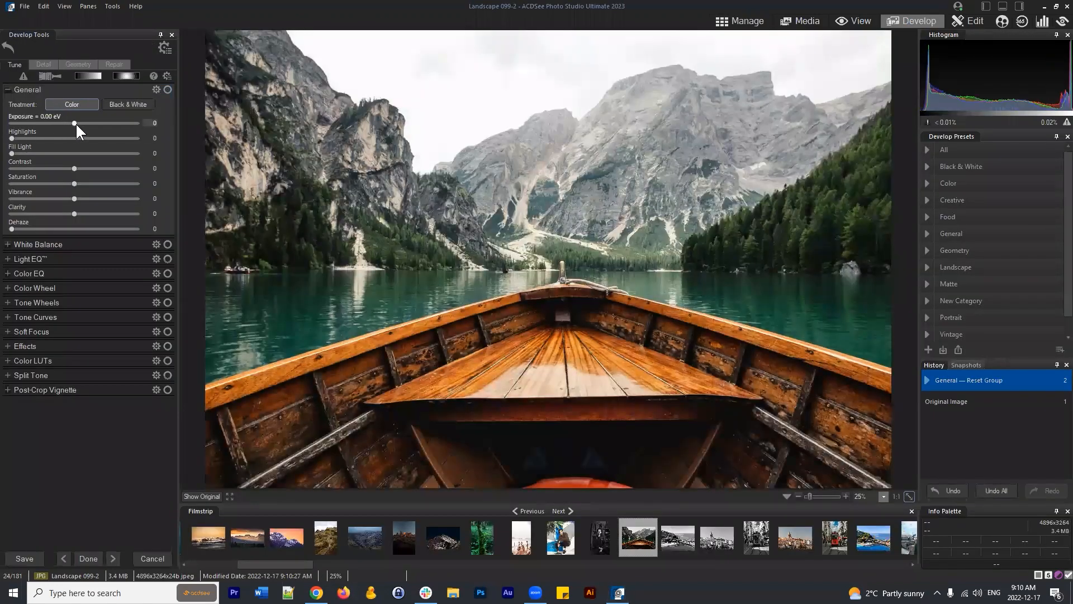
left_click(727, 22)
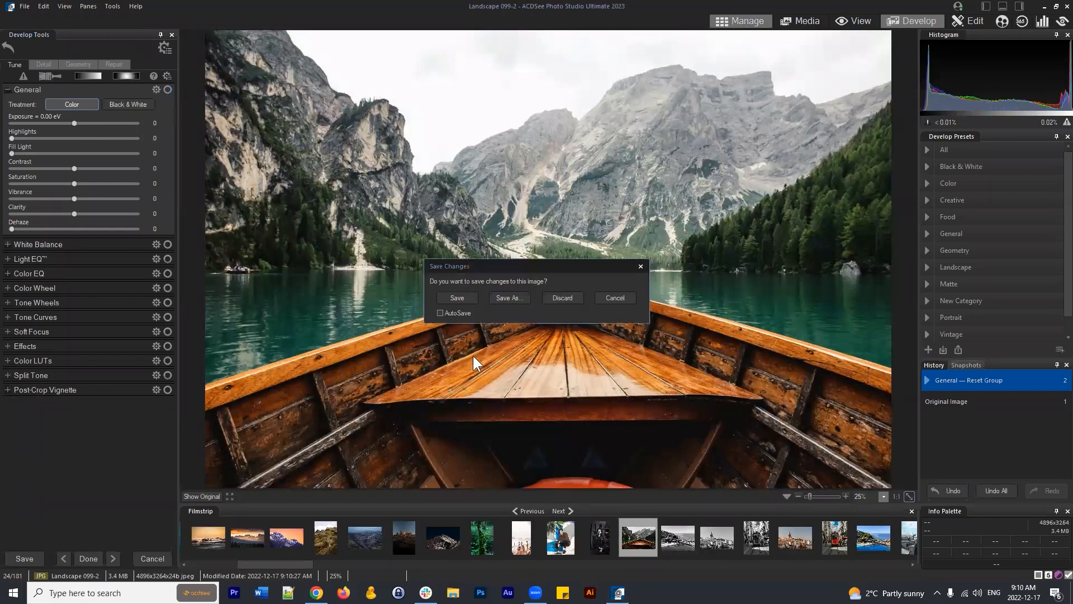
left_click(457, 297)
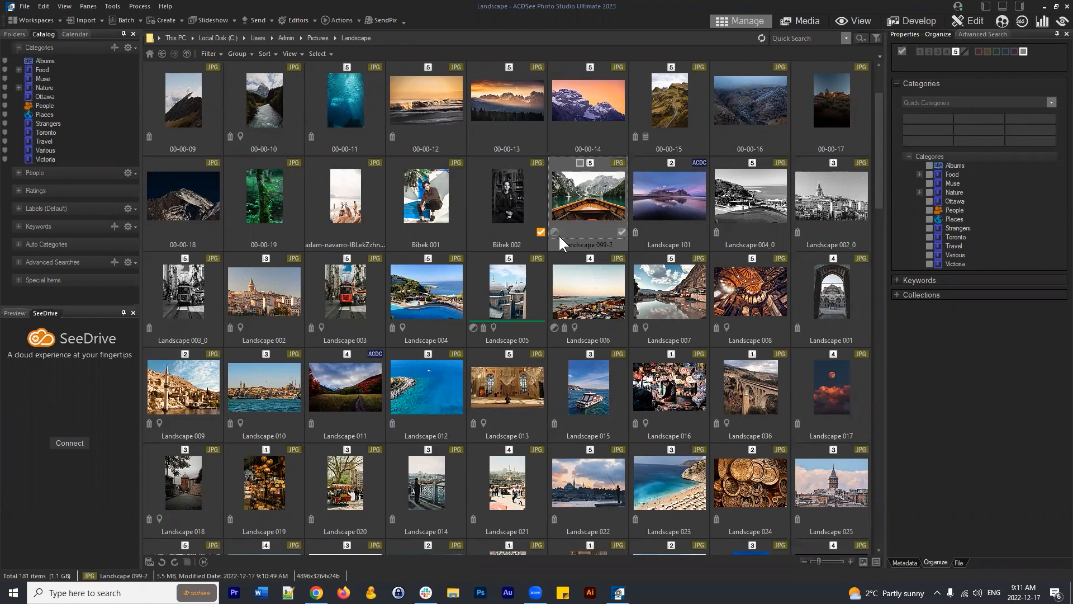
Restore the Landscape 099-2 file to its original state and confirm the restoration
right_click(603, 194)
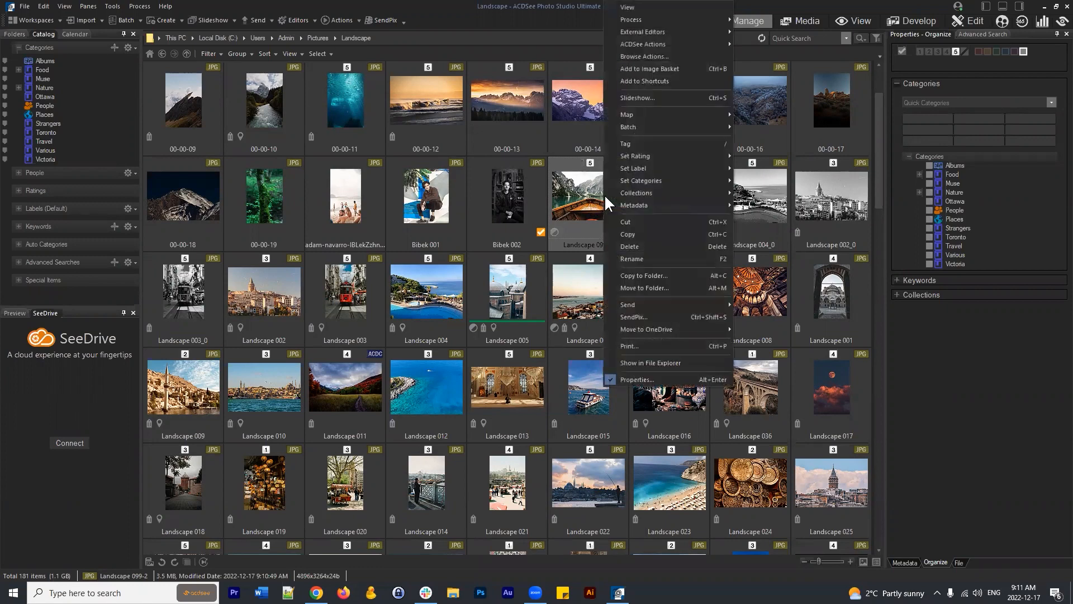
left_click(584, 189)
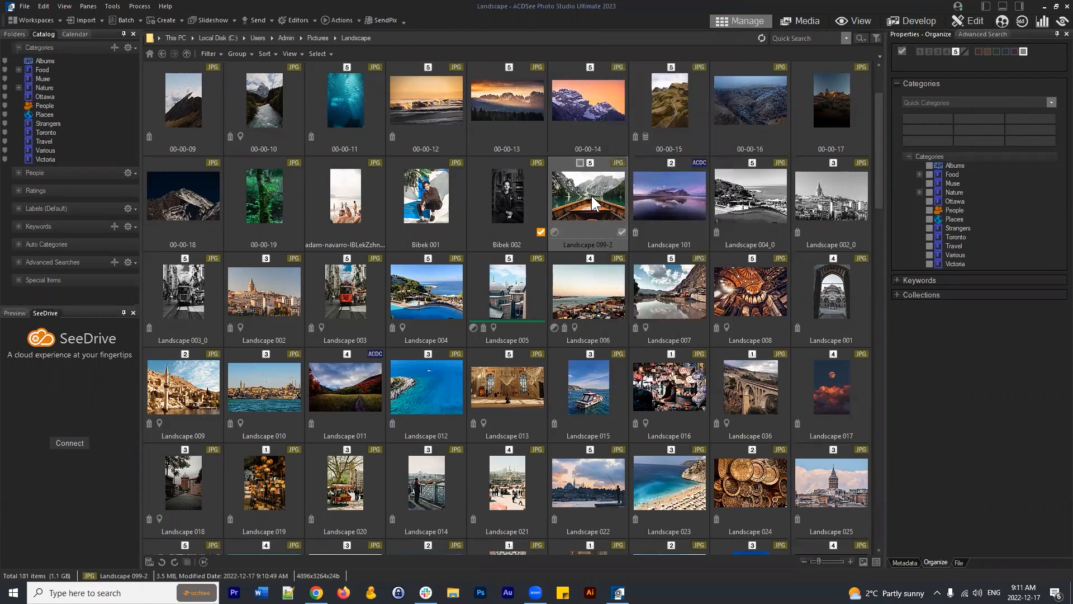
right_click(588, 193)
mouse_move(652, 216)
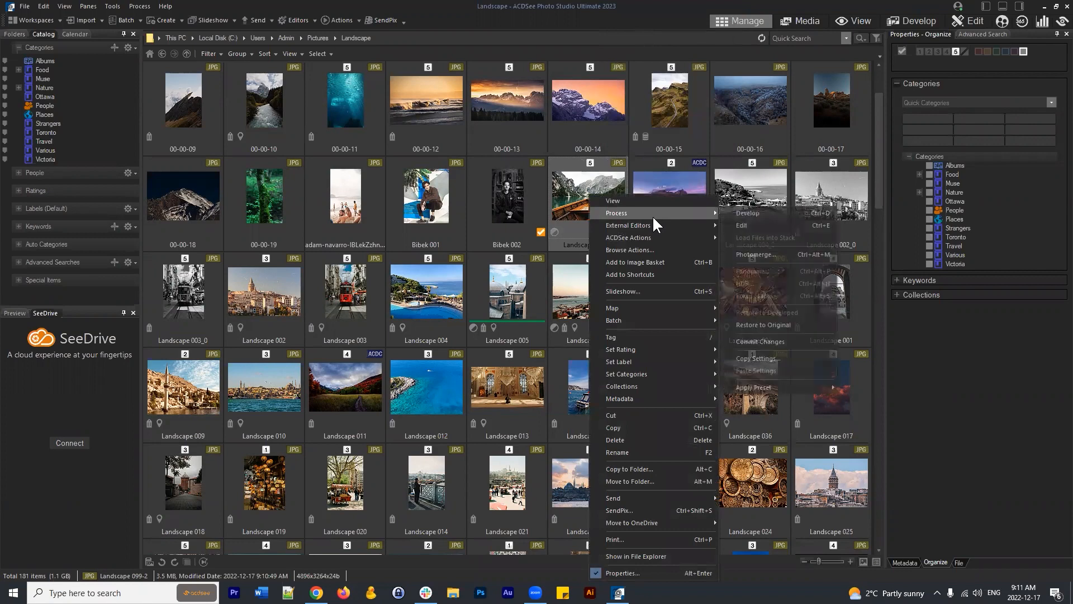
left_click(574, 188)
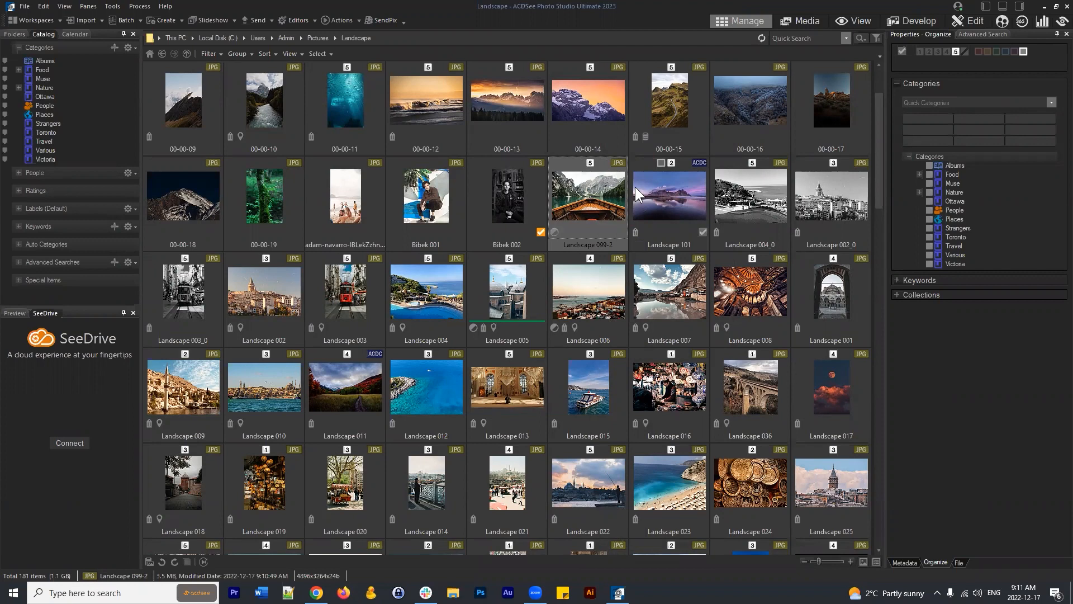
right_click(598, 185)
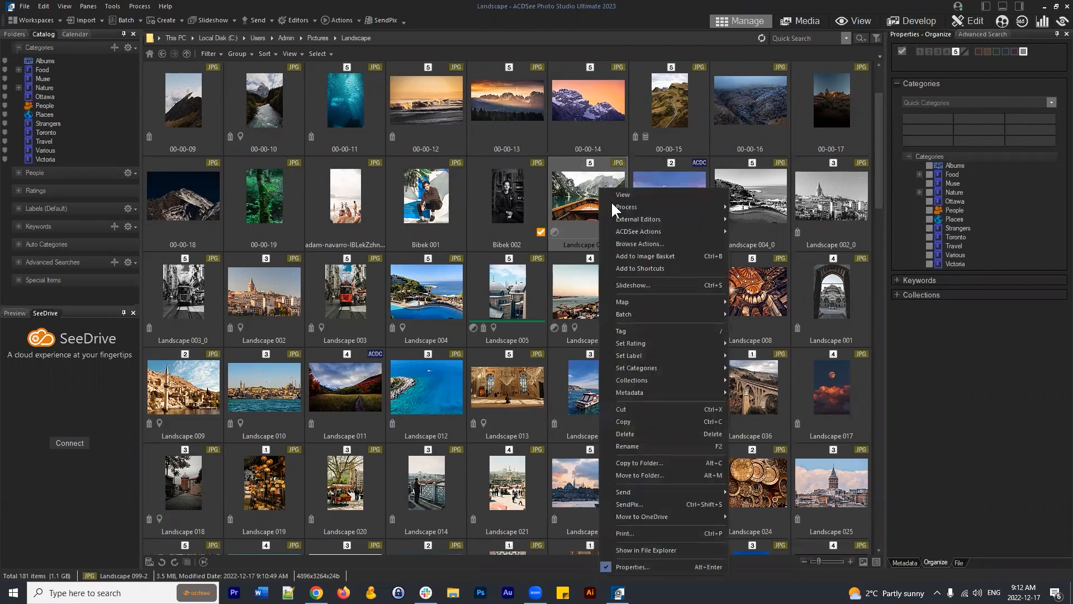
mouse_move(614, 203)
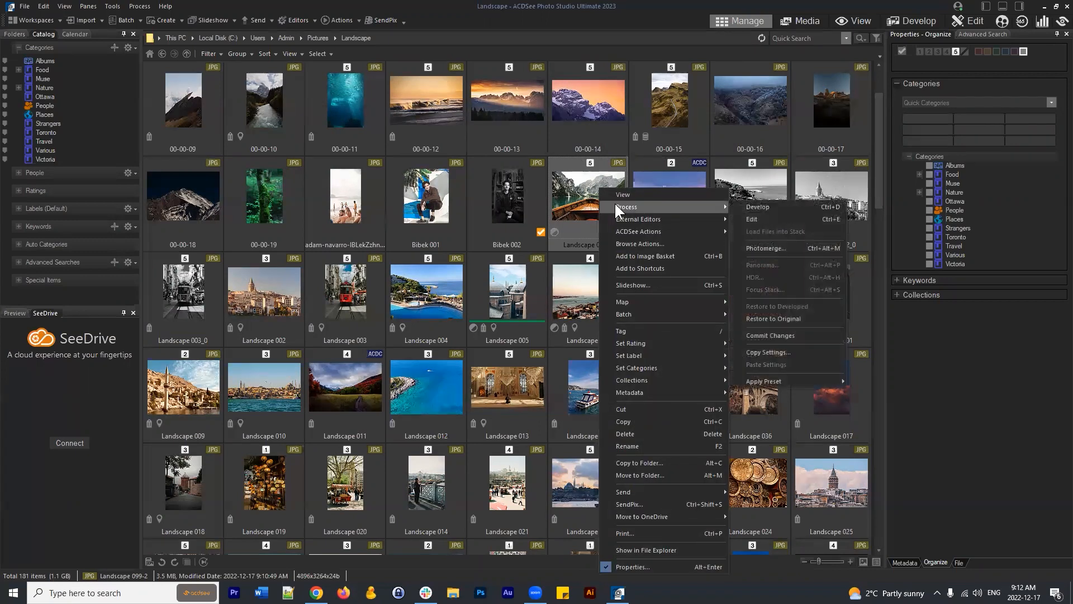
left_click(786, 317)
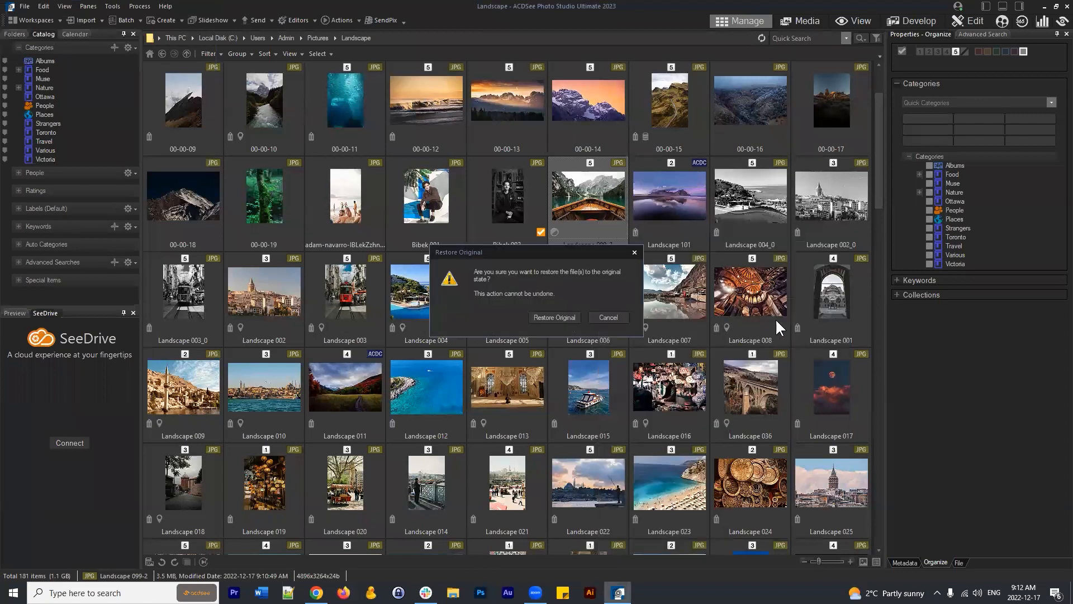
left_click(554, 317)
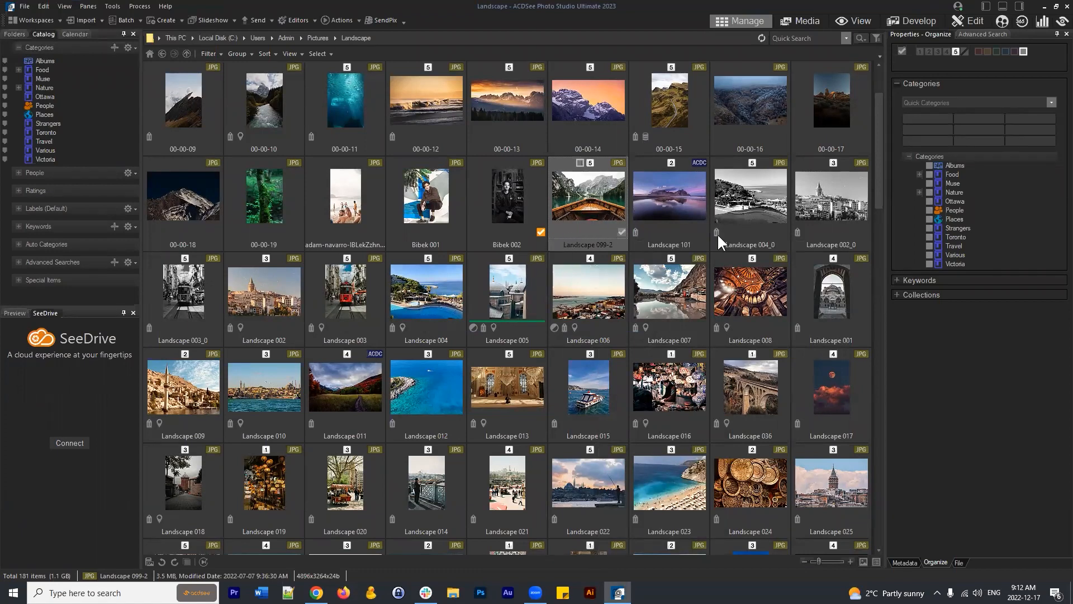
Select the range of images from 00-00-05 through 00-00-17 in the Landscape folder
scroll(735, 307, "up", 1)
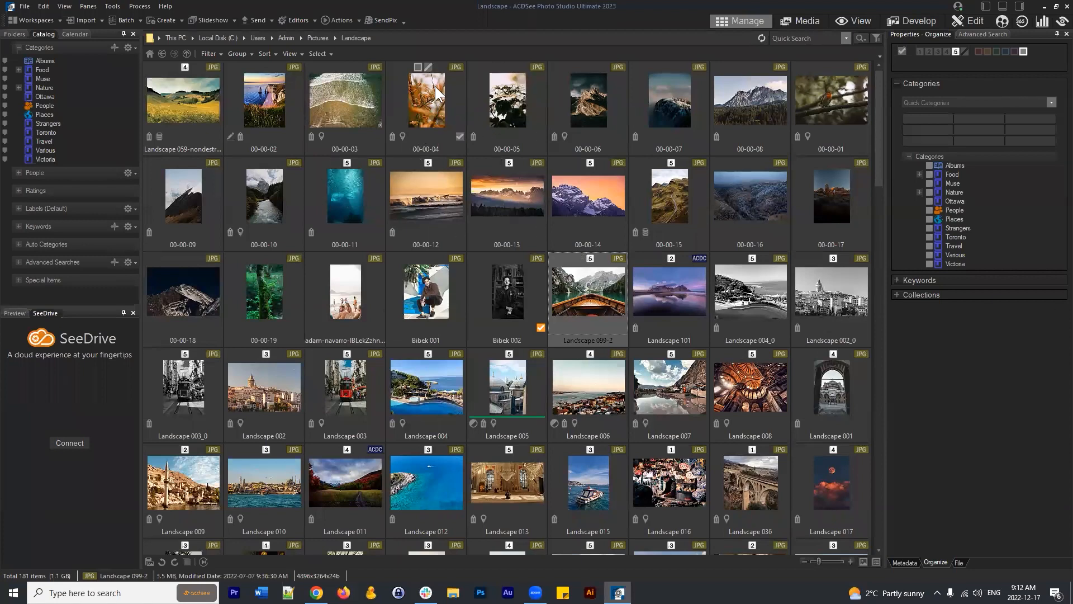
left_click(435, 104)
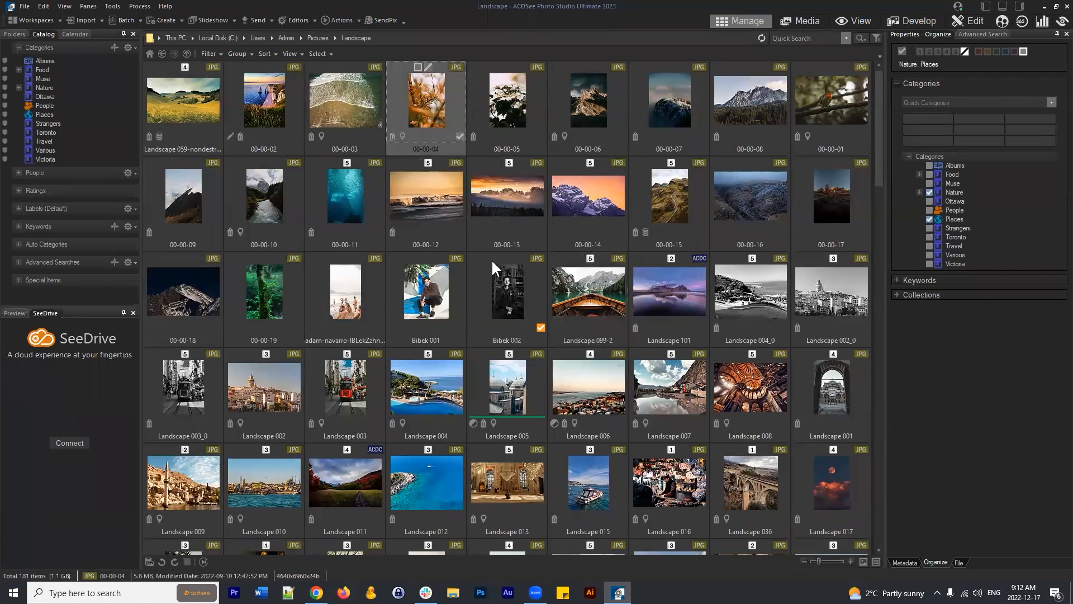
left_click(531, 90)
left_click(518, 196, "shift")
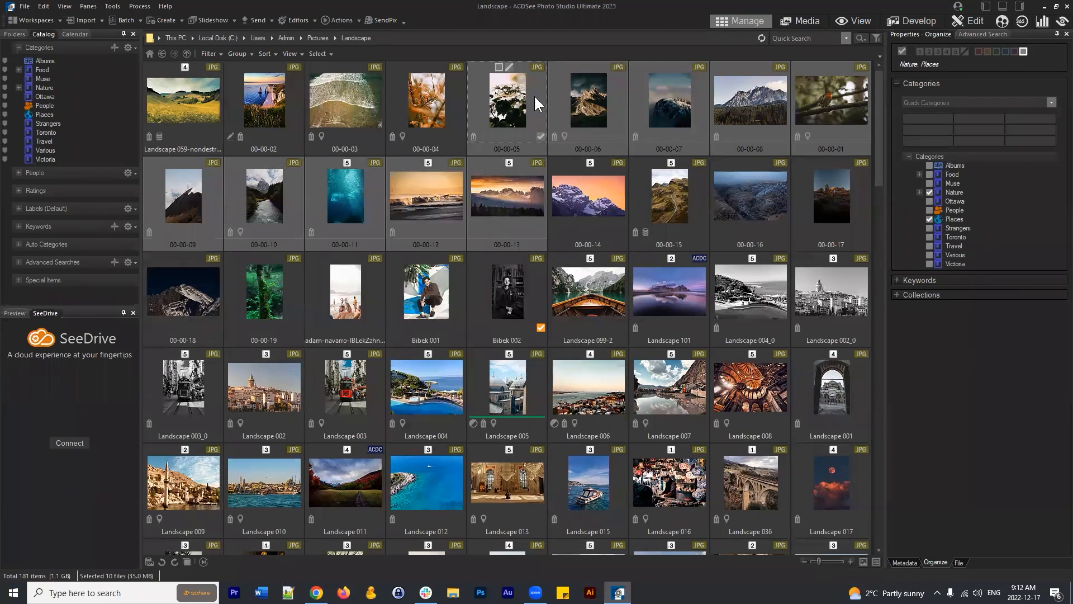
left_click(495, 139)
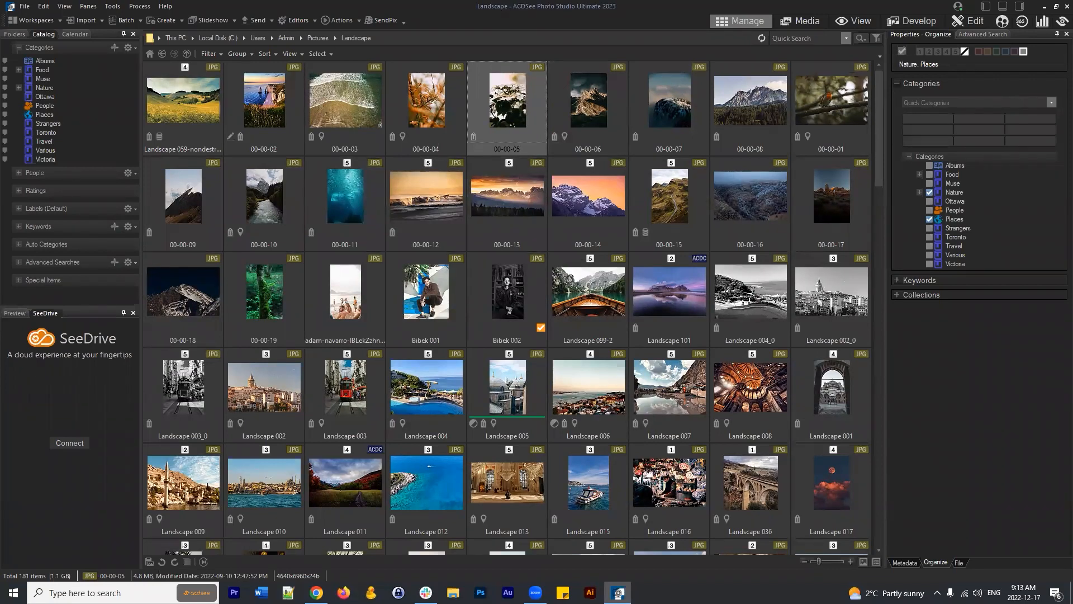
left_click(535, 217, "shift")
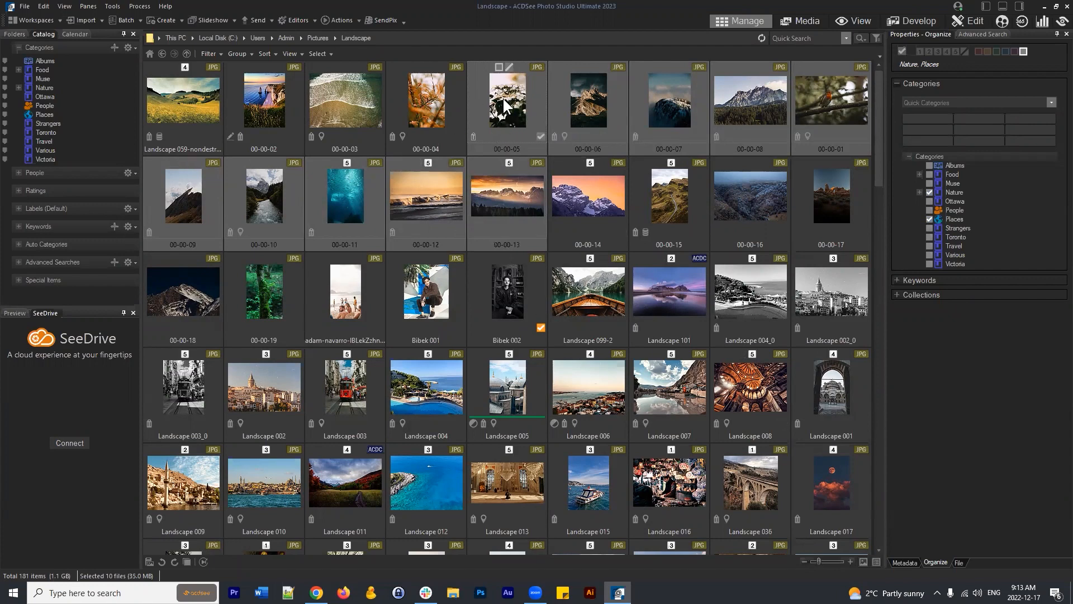
left_click(857, 219, "shift")
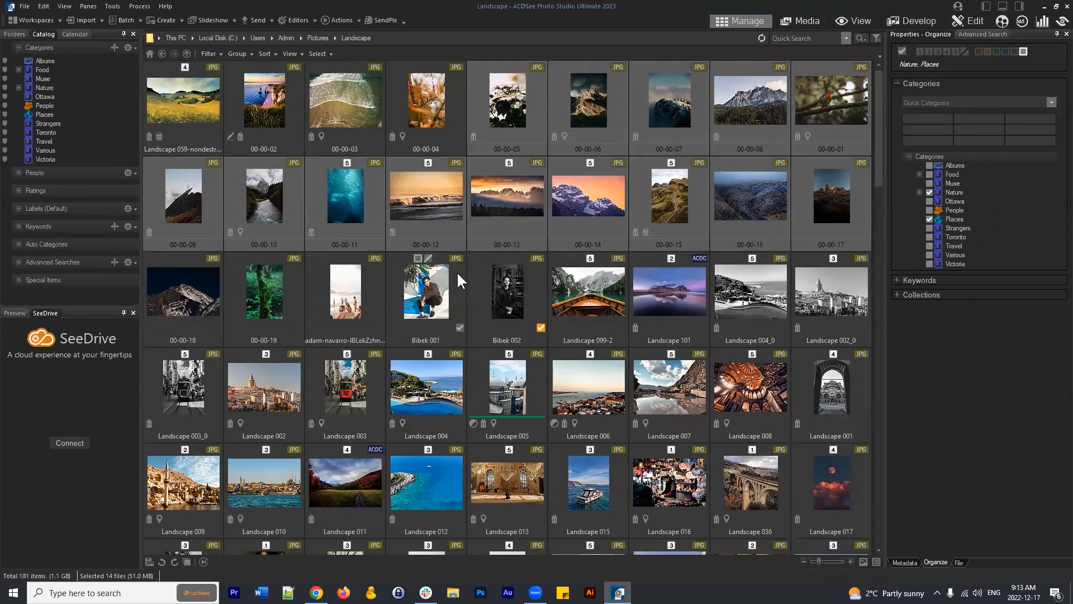
Display the images in the Food category and return to the Landscape folder
left_click(42, 70)
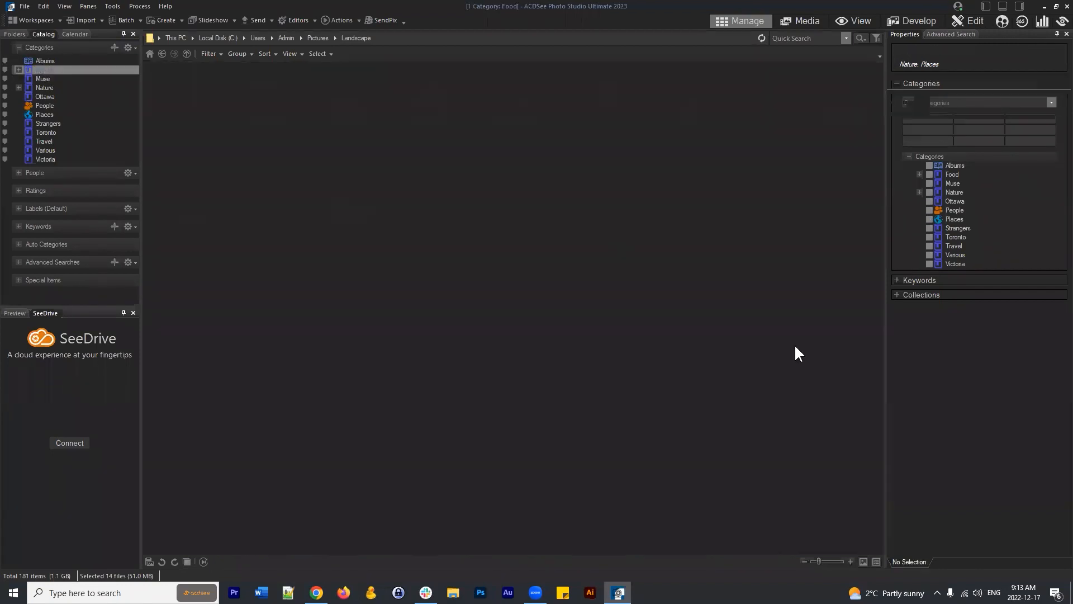
left_click(13, 36)
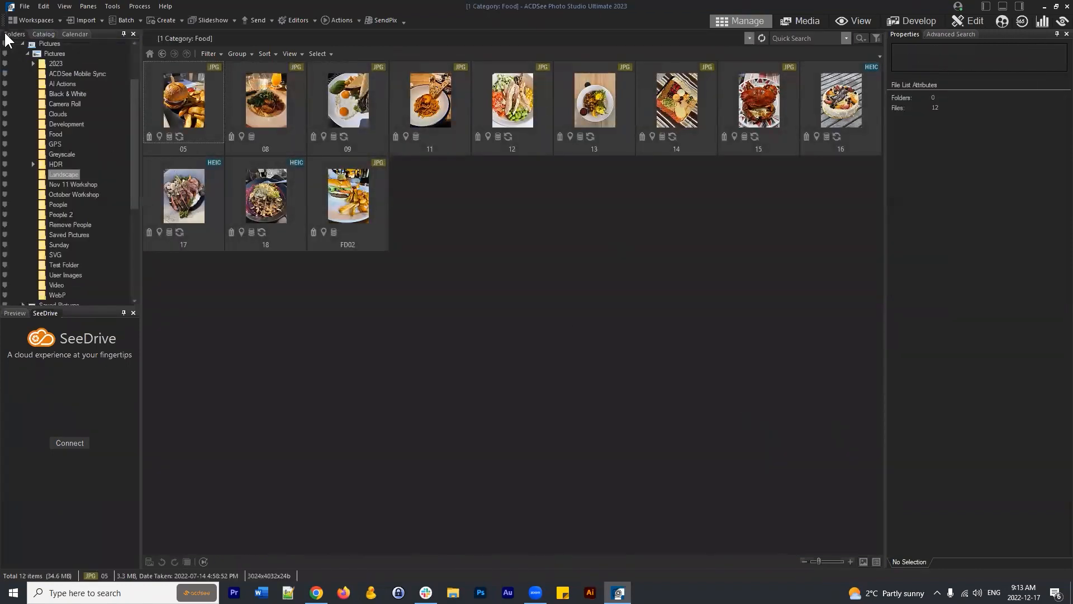
left_click(66, 175)
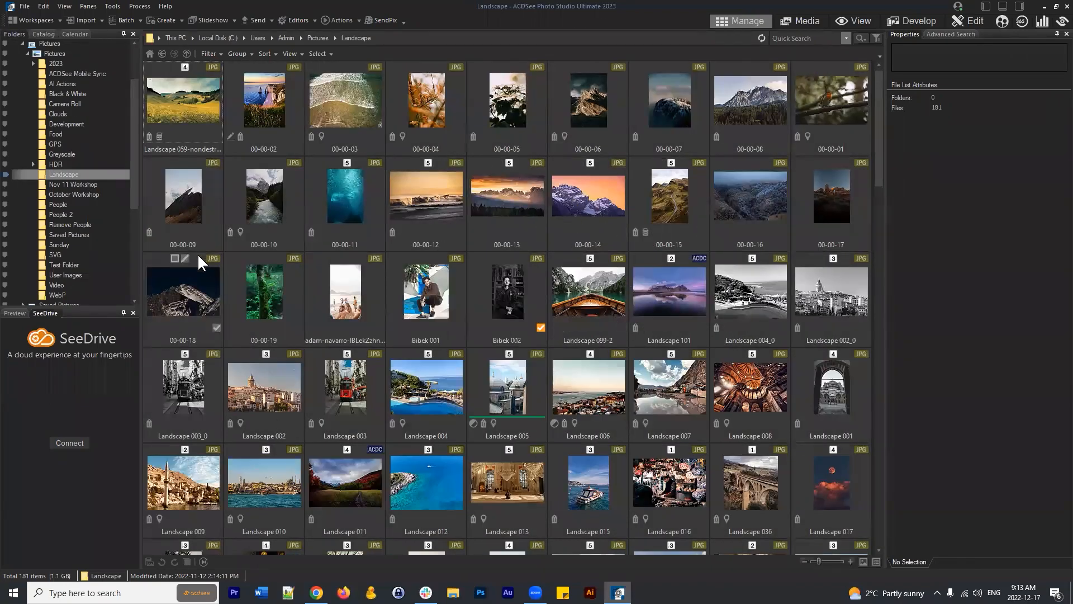
Select the images from 00-00-04 through 00-00-12 in the Landscape folder and open Batch Develop for them
left_click(444, 91)
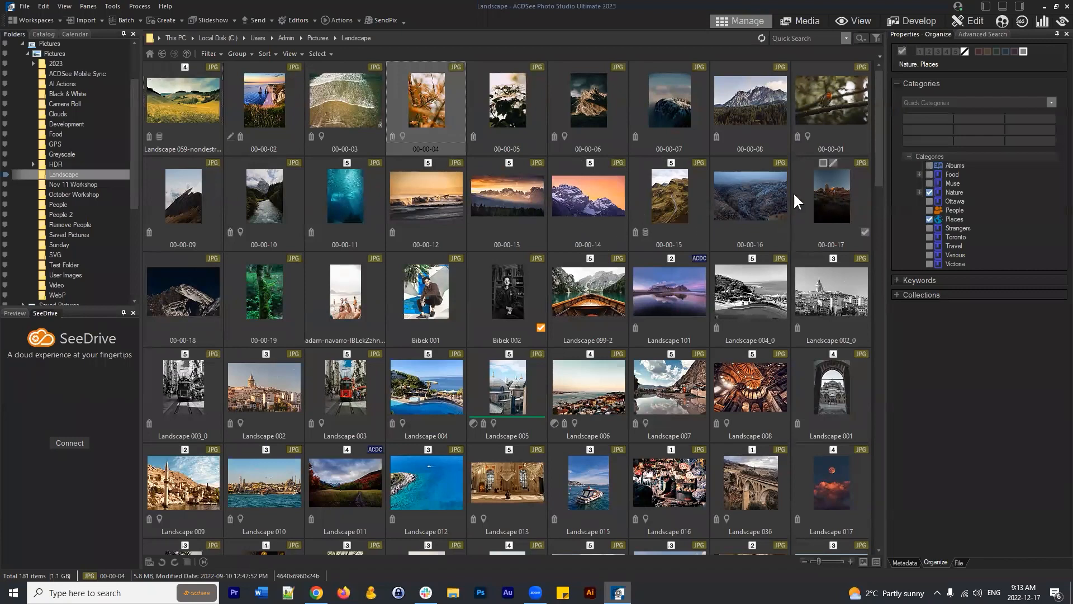
left_click(429, 196, "shift")
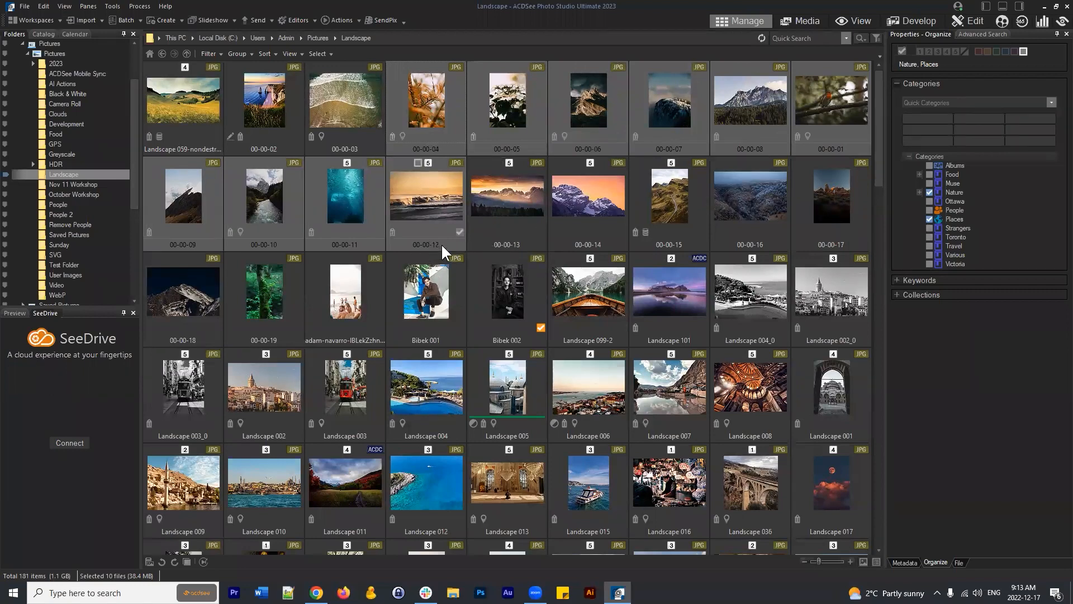
left_click(122, 19)
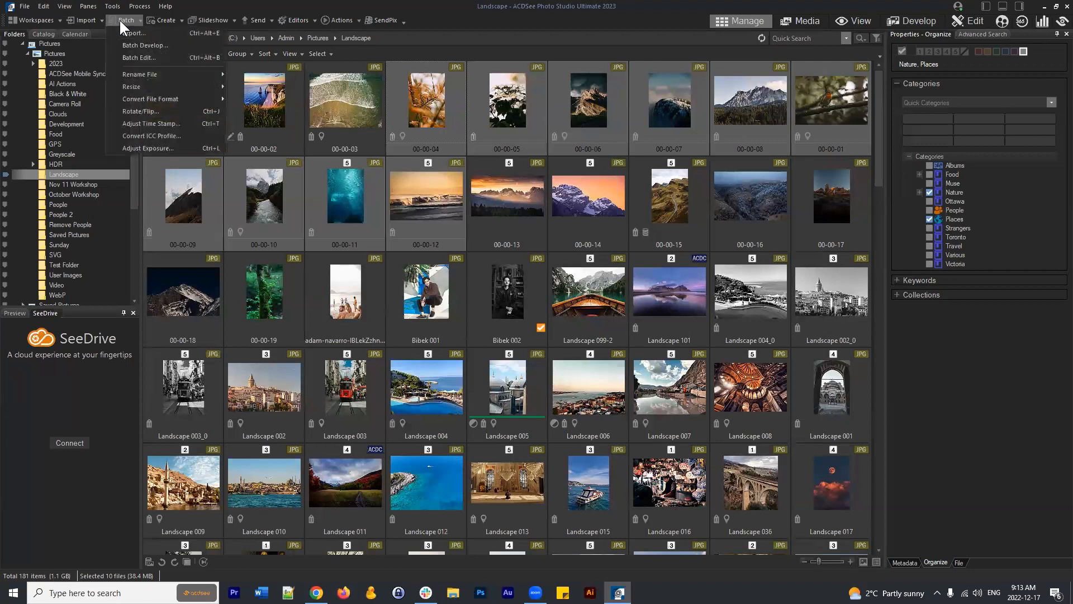
left_click(179, 42)
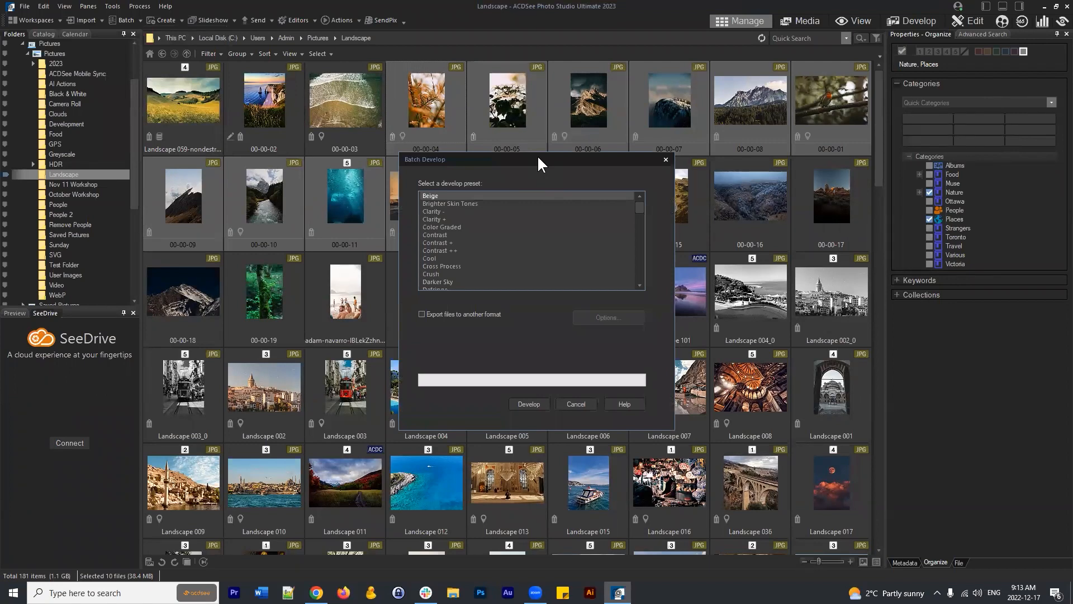
left_click_drag(538, 159, 535, 264)
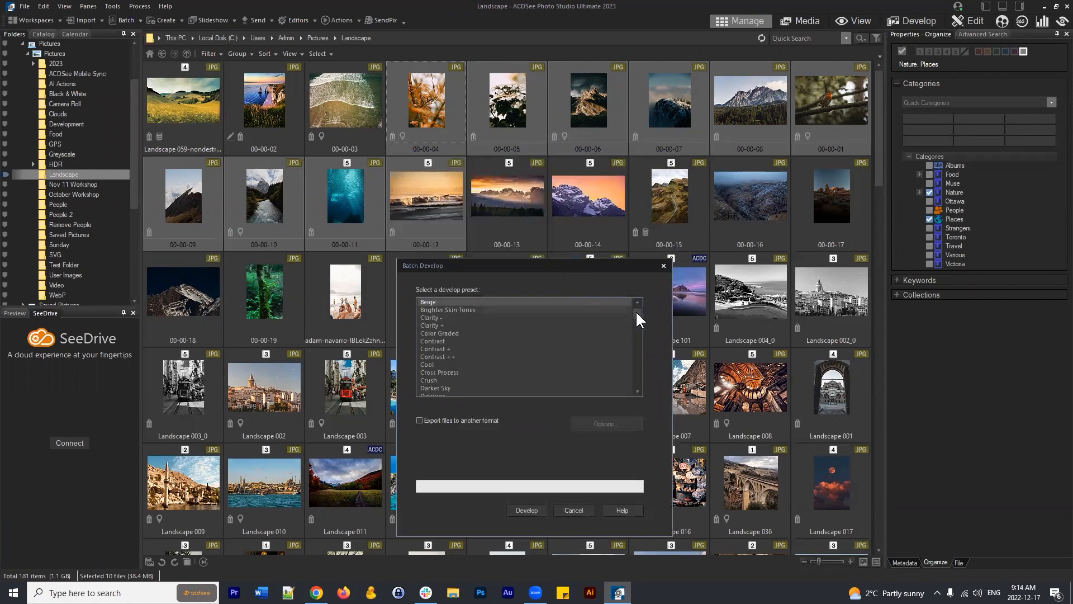
mouse_move(637, 316)
left_mouse_down()
mouse_move(643, 390)
mouse_move(627, 367)
mouse_move(638, 300)
left_mouse_up()
left_click_drag(629, 263, 707, 168)
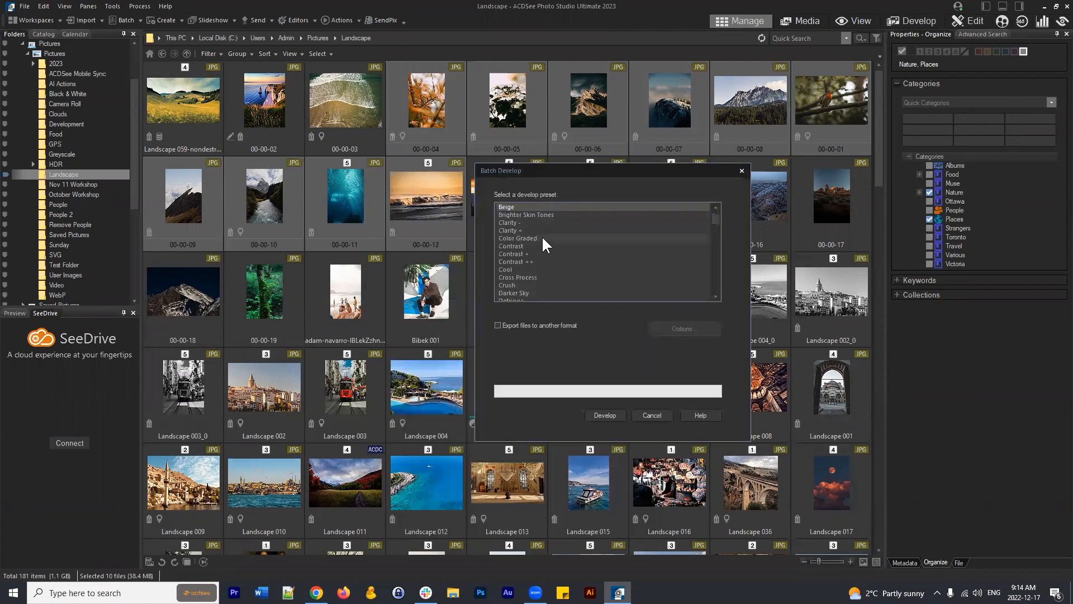
Look through the develop presets and batch develop the selected images with the Contrast ++ preset
scroll(589, 238, "down", 1)
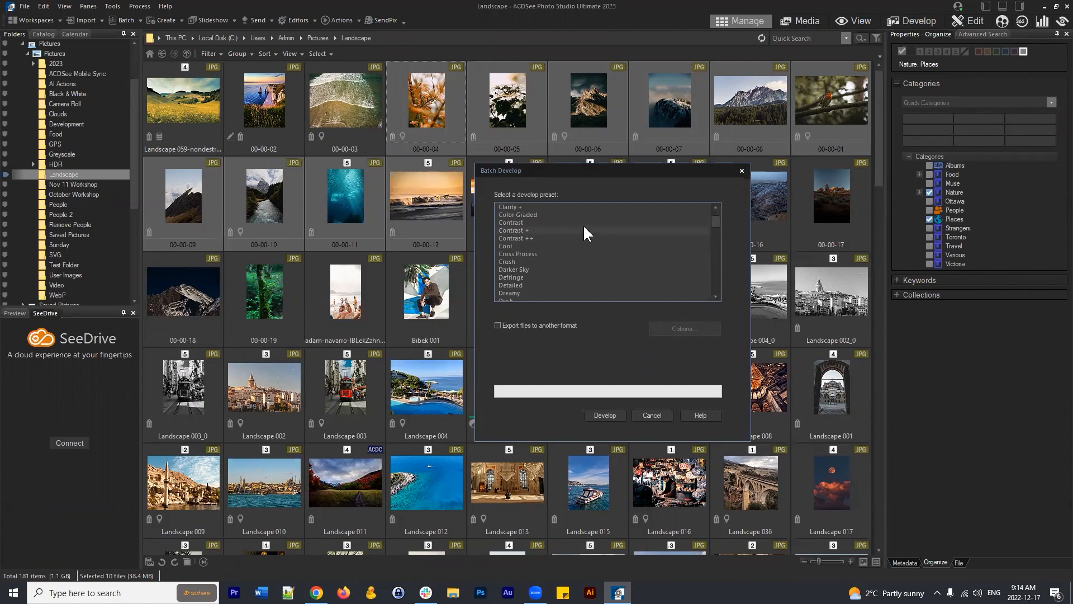
left_click(559, 260)
scroll(565, 260, "down", 2)
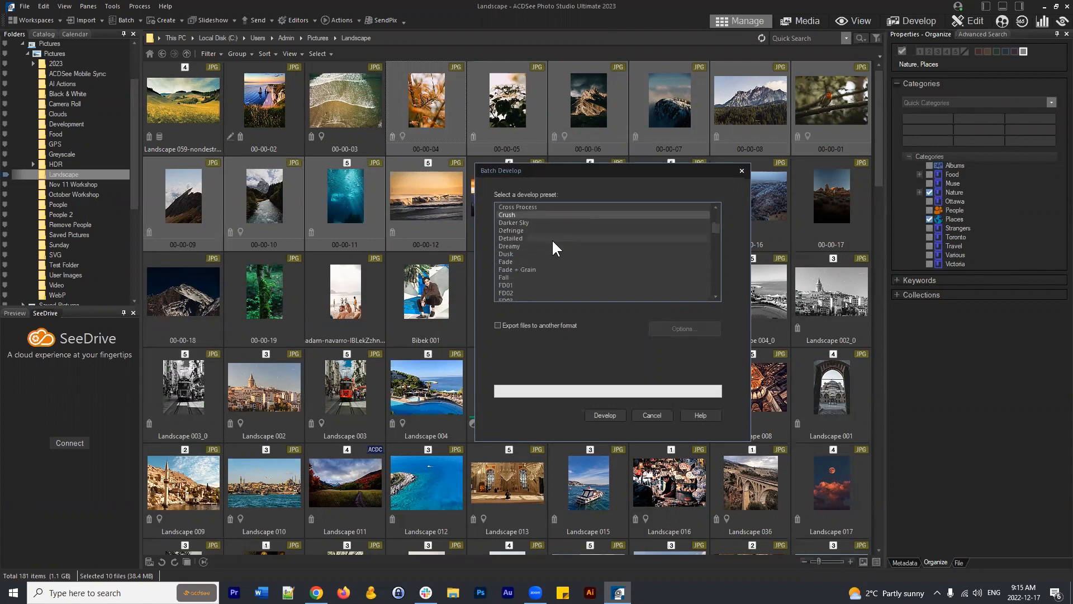
left_click(551, 239)
scroll(552, 244, "down", 5)
scroll(555, 240, "down", 3)
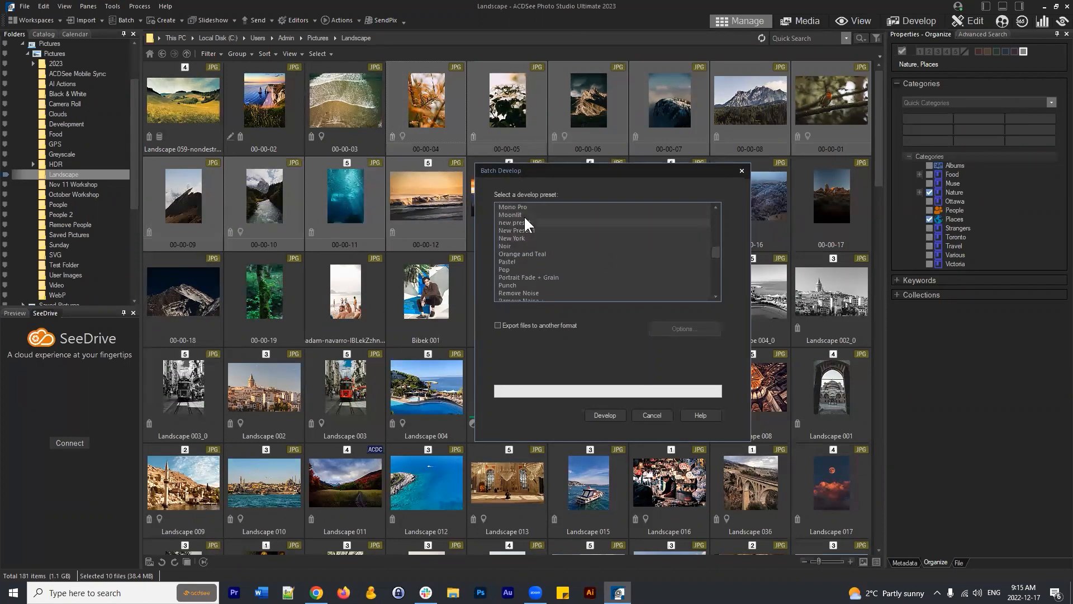
scroll(545, 268, "up", 1)
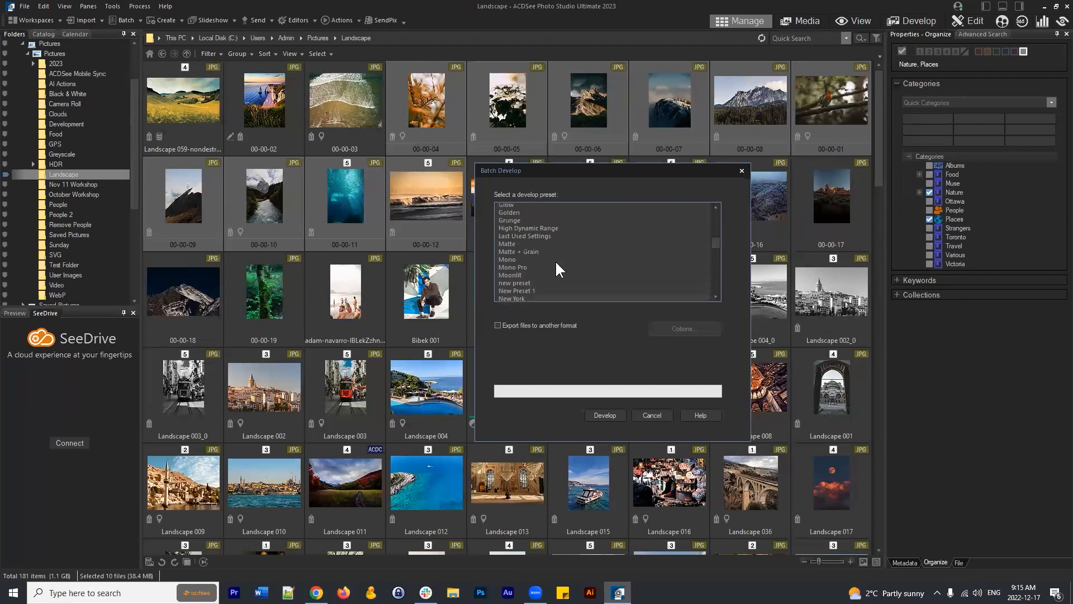
scroll(555, 260, "up", 8)
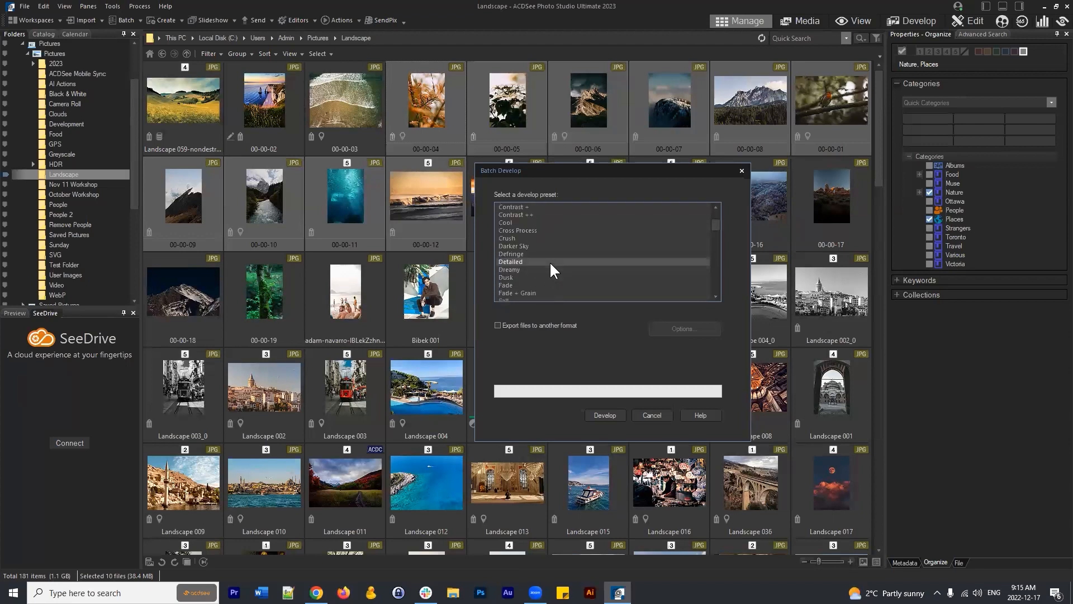
left_click(542, 215)
left_click_drag(578, 169, 596, 175)
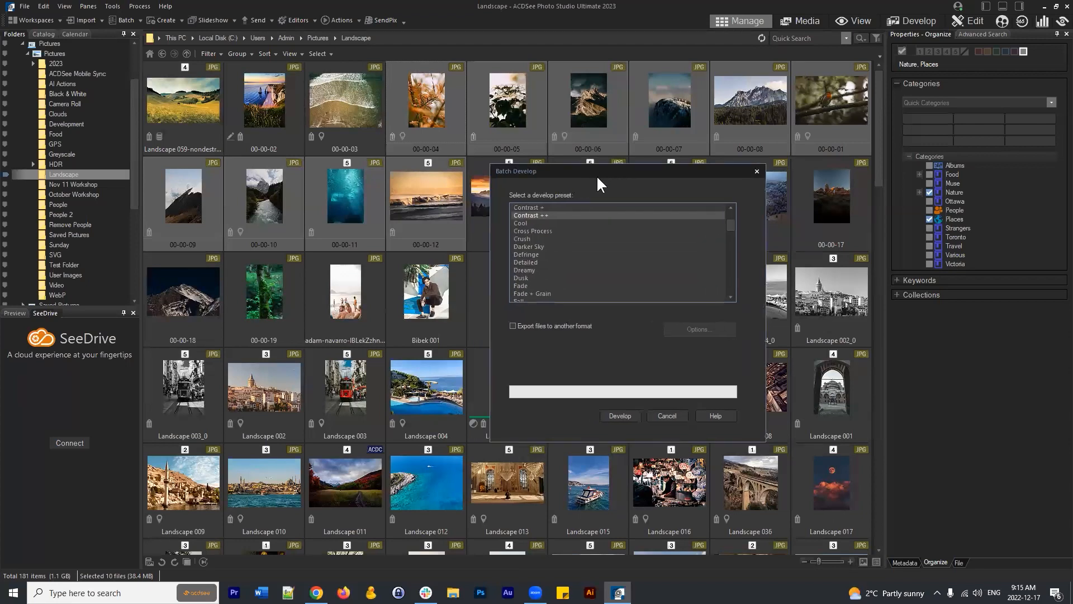
scroll(581, 246, "up", 1)
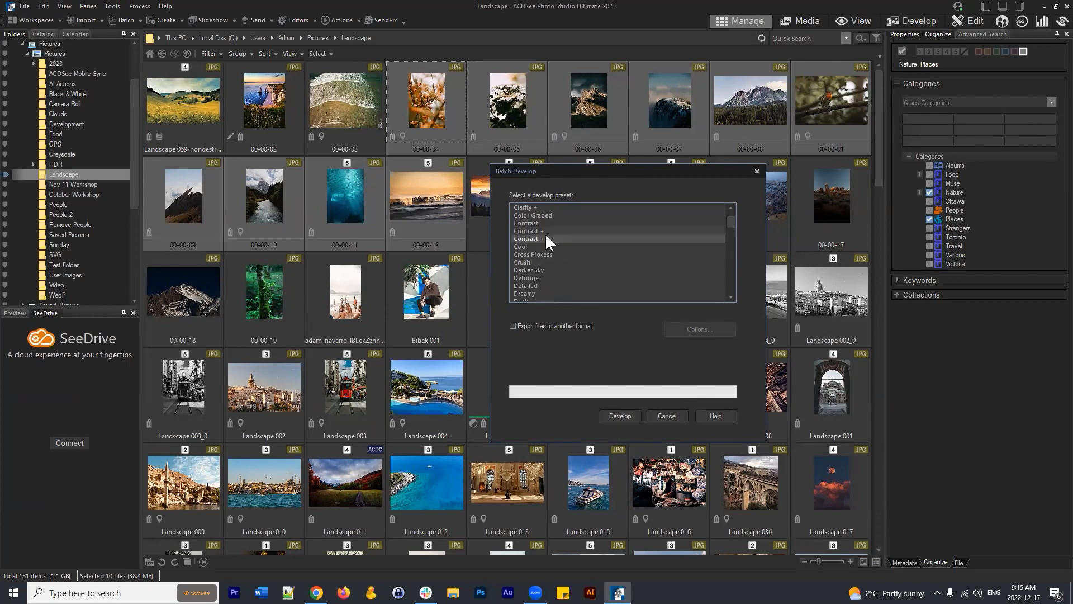
left_click(622, 415)
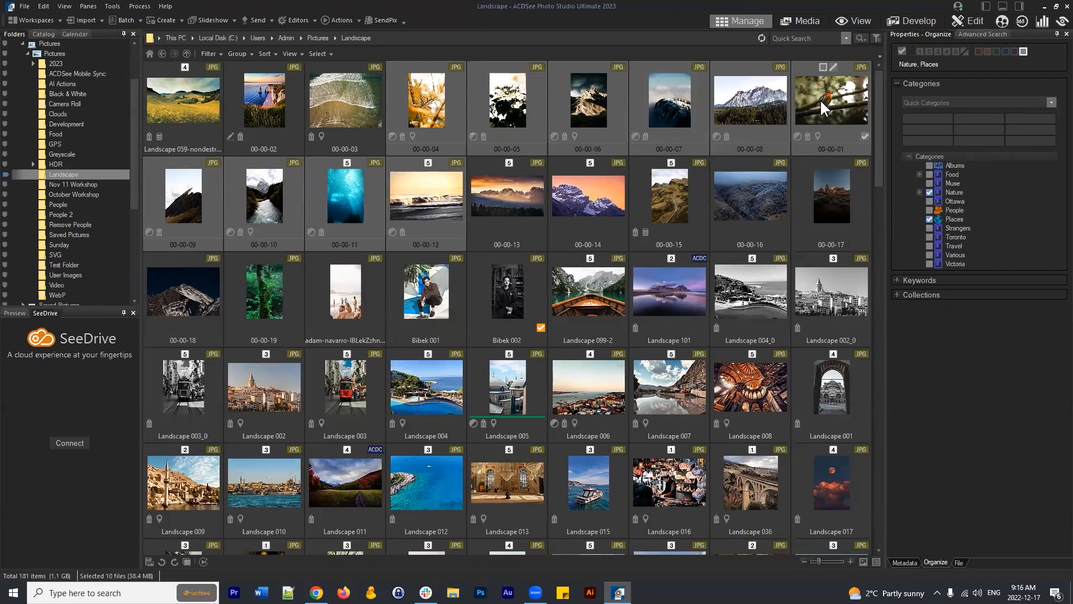
Show image 00-00-01 in the Filmstrip view
left_click(846, 126)
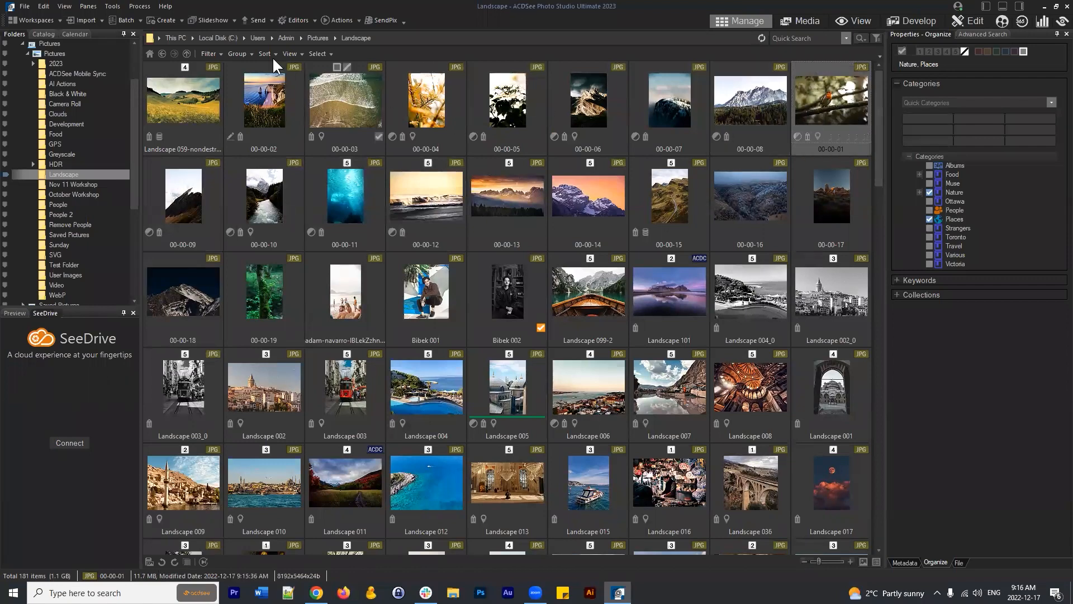
left_click(290, 52)
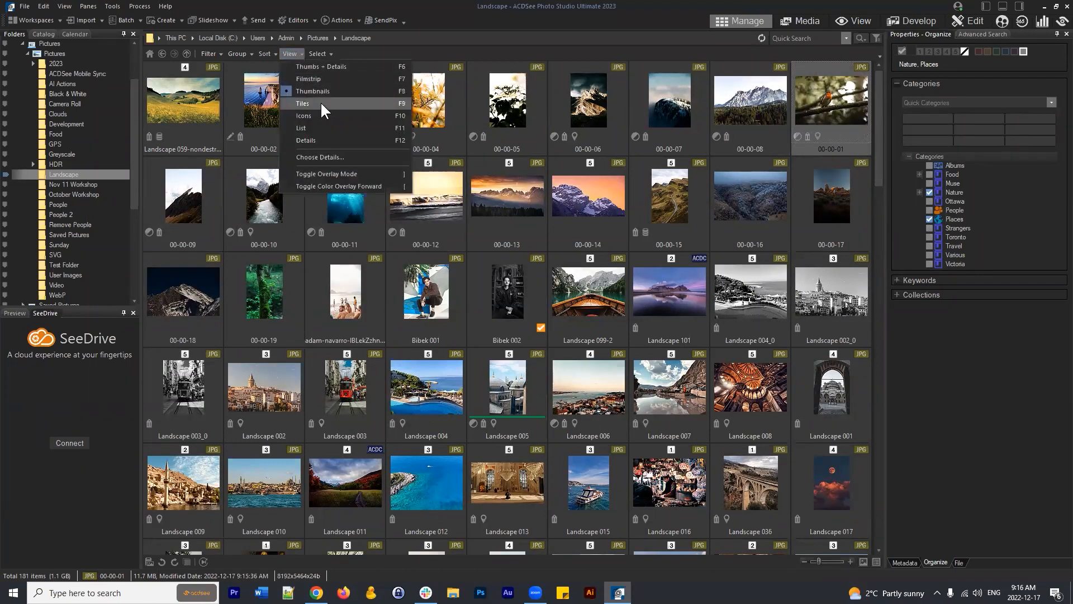
left_click(317, 78)
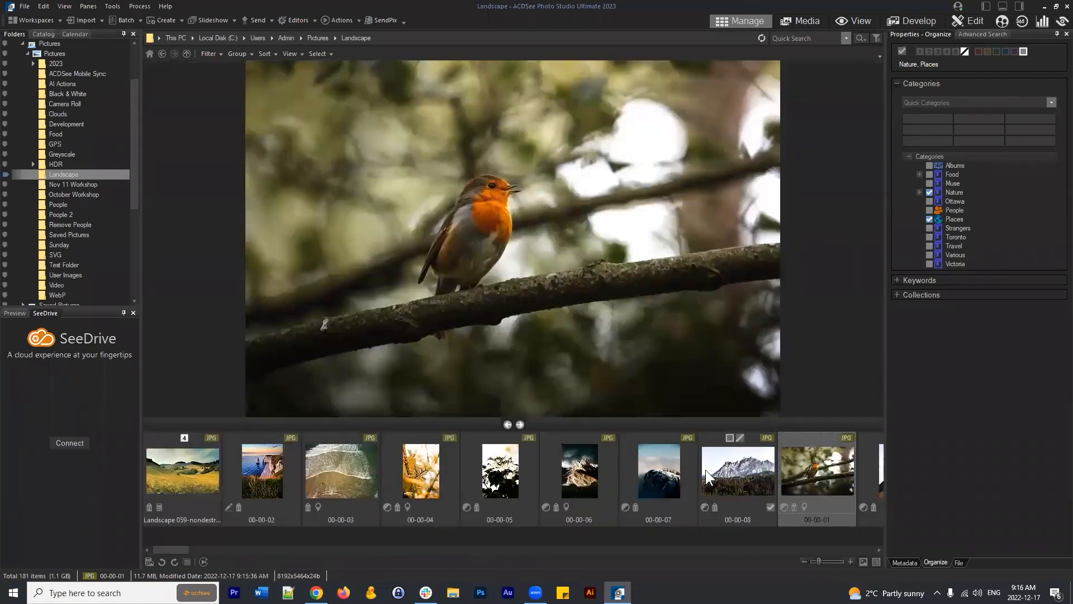
Restore image 00-00-08 to its original state and confirm the restoration
left_click(705, 469)
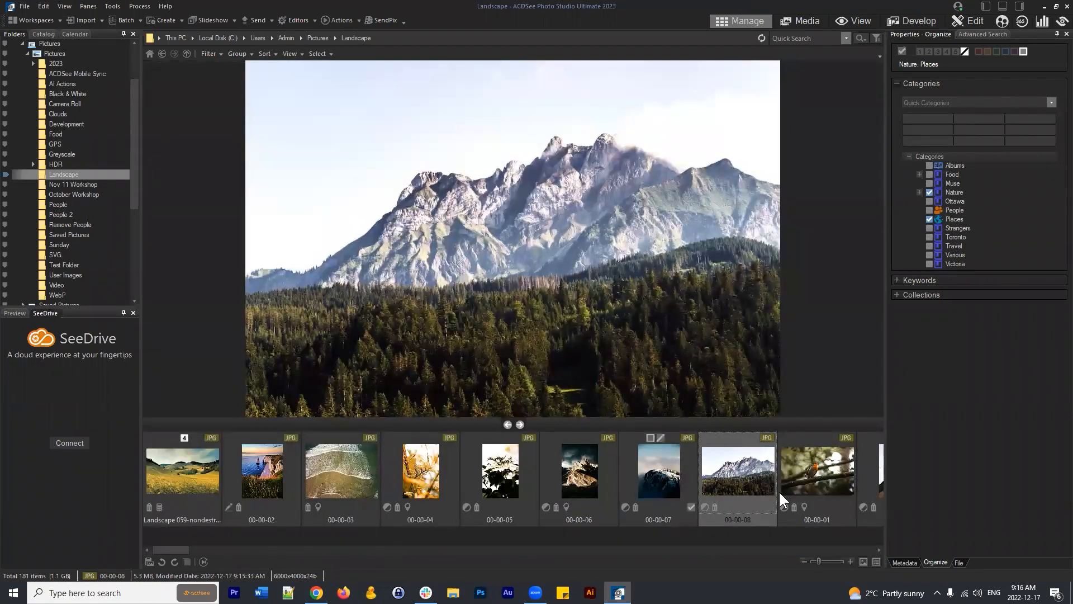
right_click(734, 463)
mouse_move(786, 99)
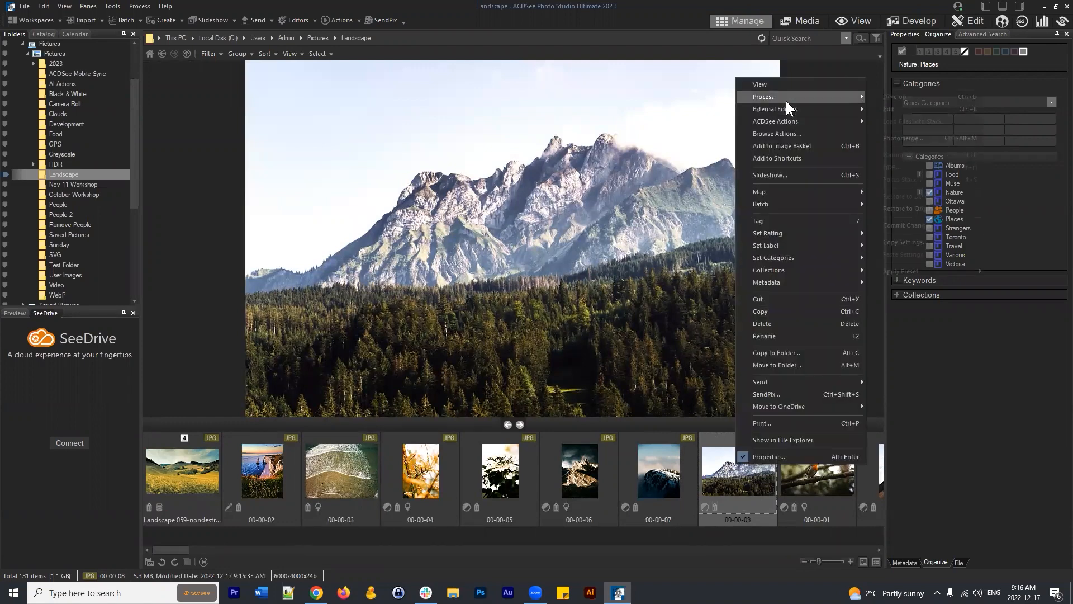
left_click(900, 208)
left_click(550, 317)
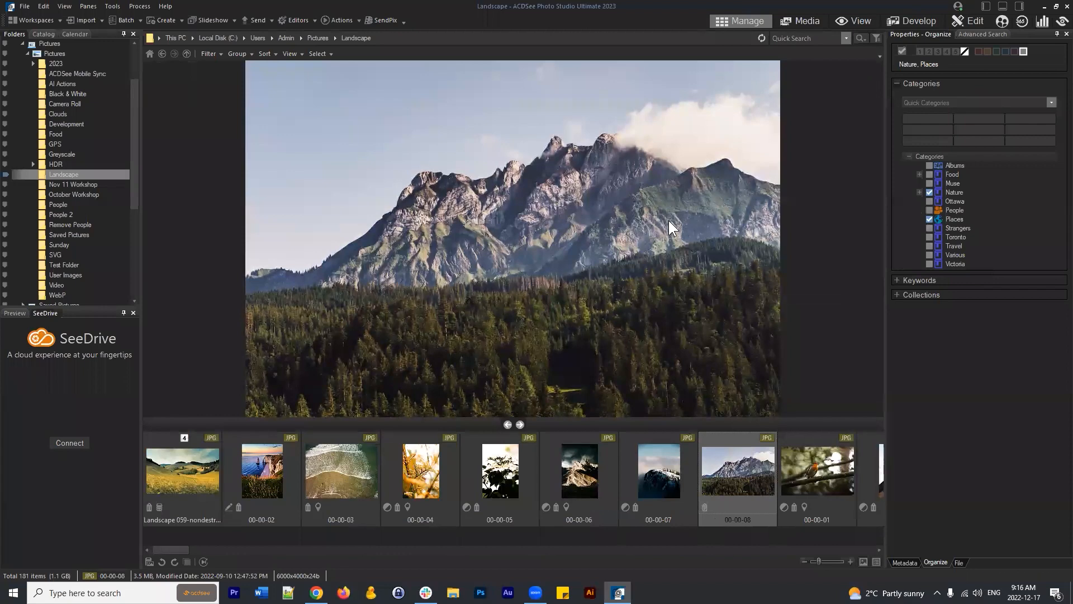
Examine the previews of images 00-00-03 through 00-00-08 in the filmstrip and return to the Thumbnails view
key("Left")
key("Right")
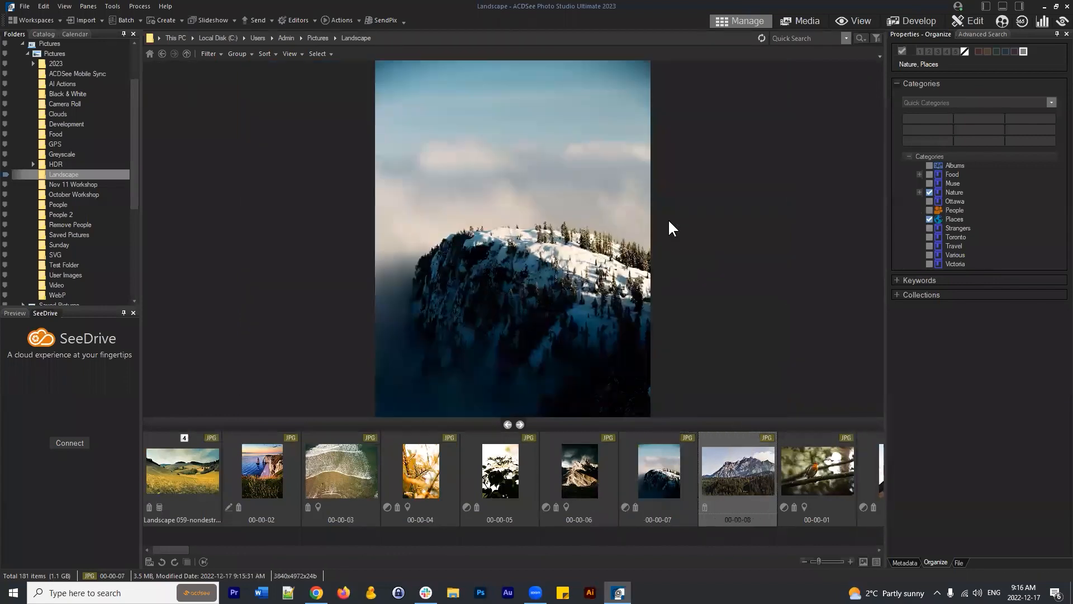
key("Left")
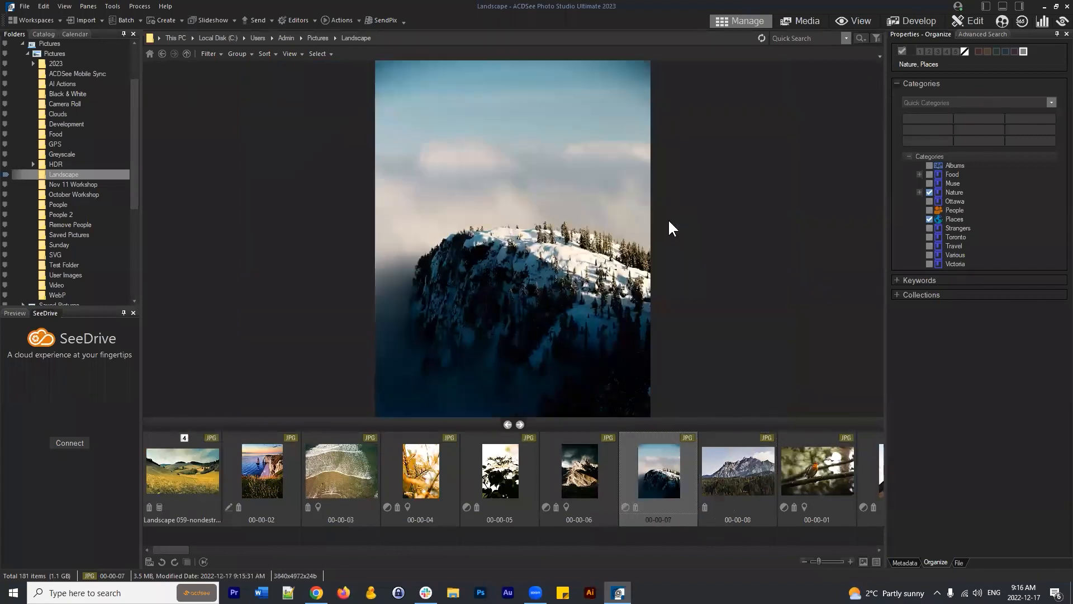
key("Left")
key("Left")
key("Left")
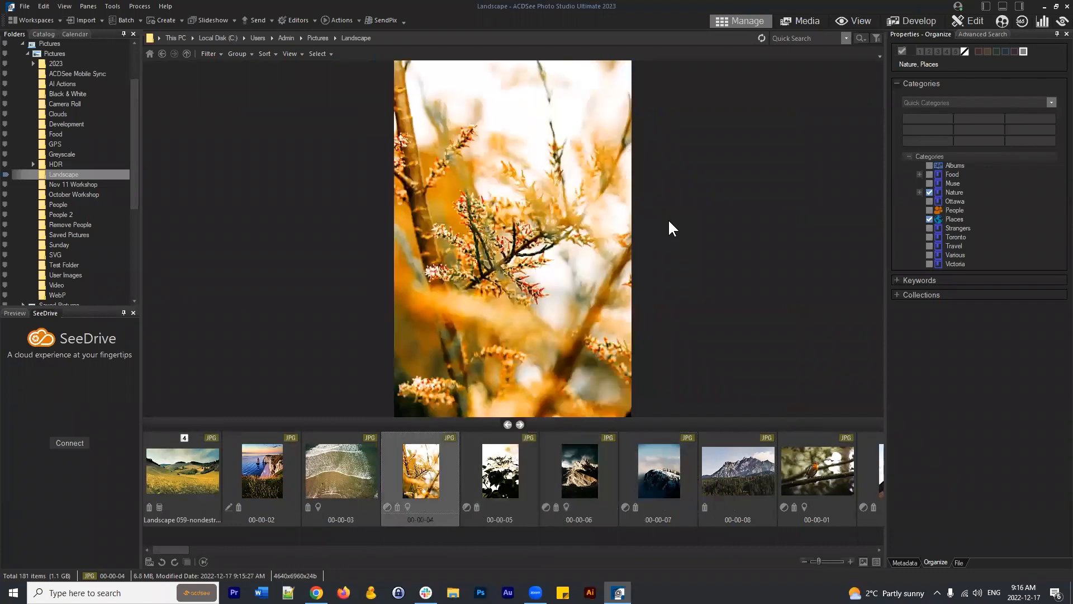
key("Right")
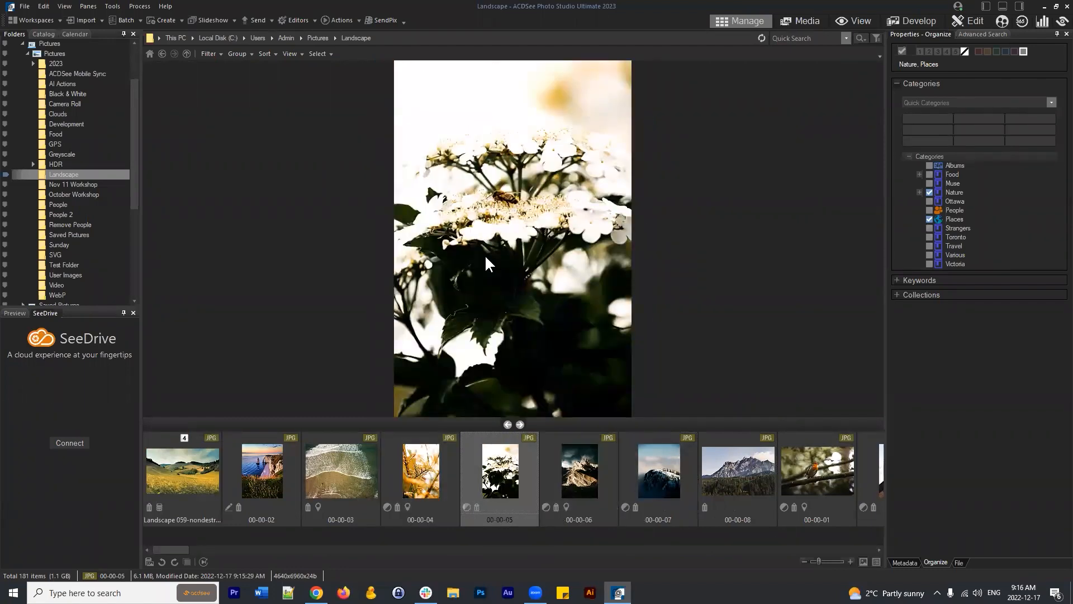
key("Left")
key("Right")
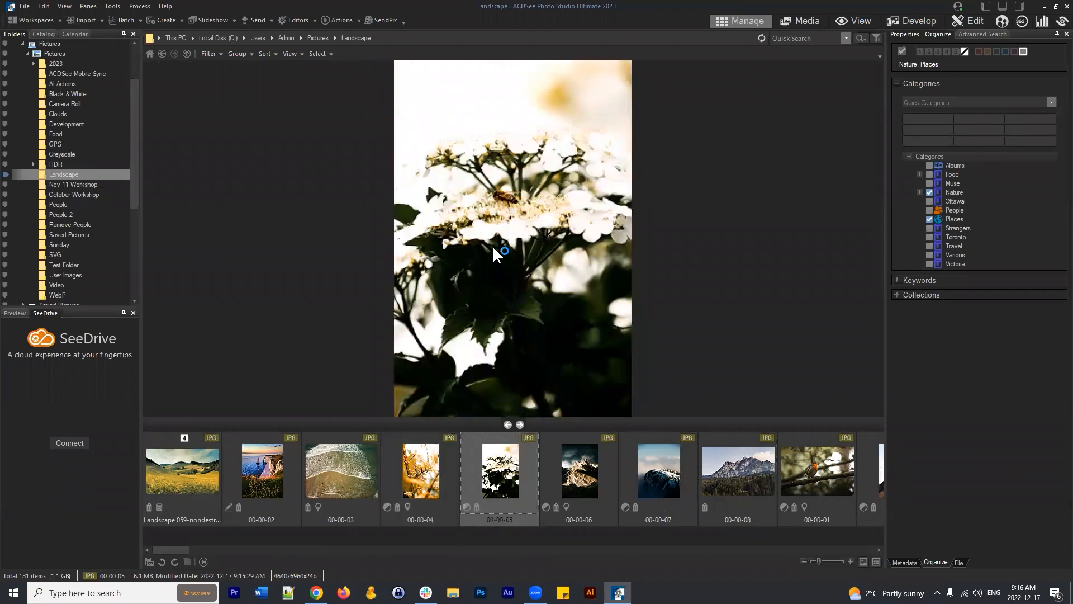
key("Left")
key("Left")
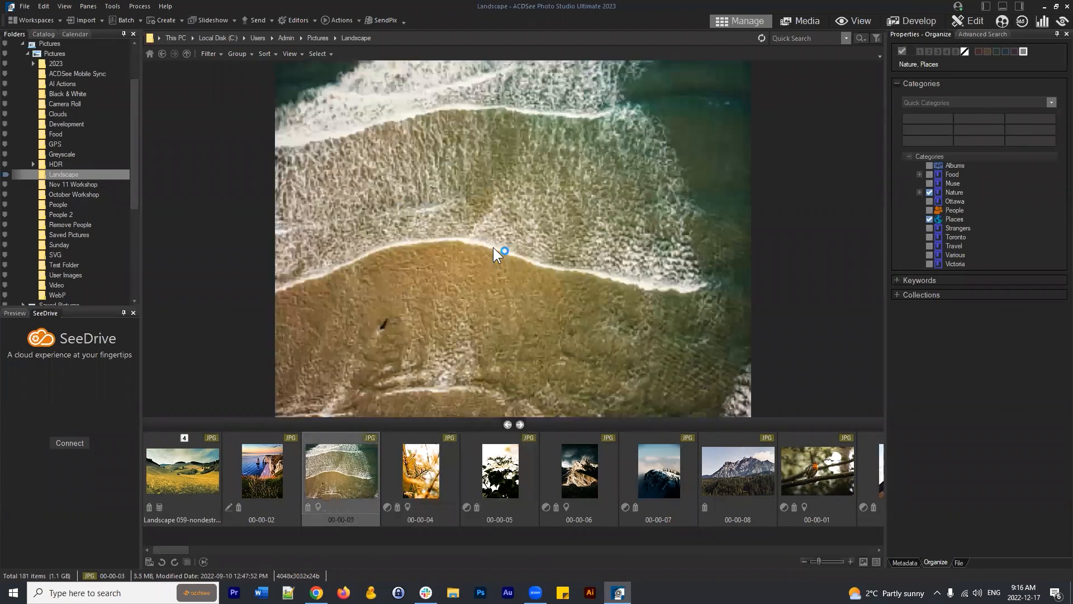
key("Right")
key("Right")
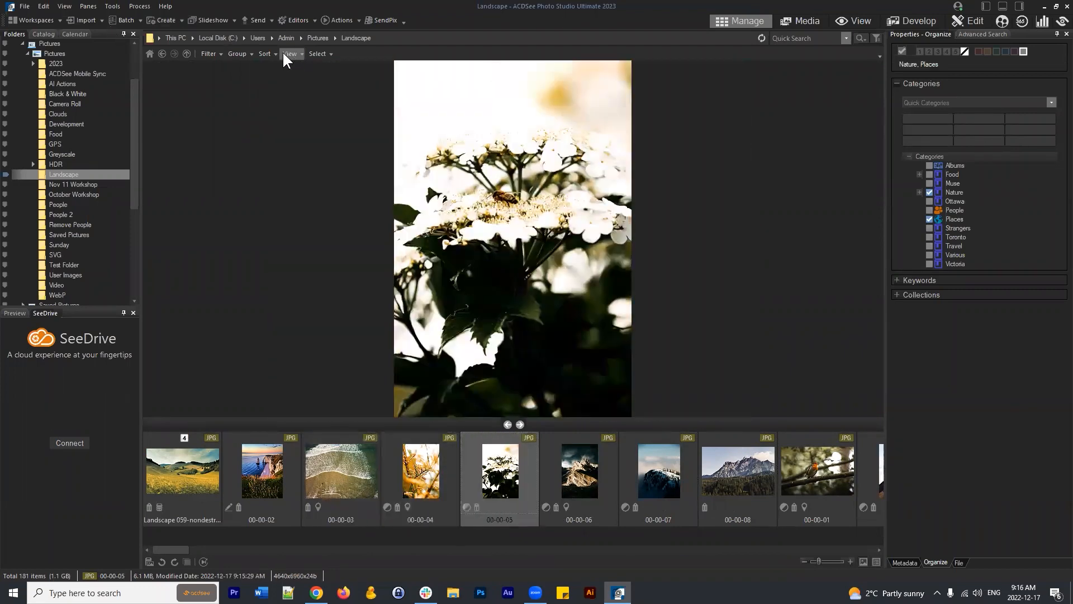
left_click(282, 51)
left_click(317, 92)
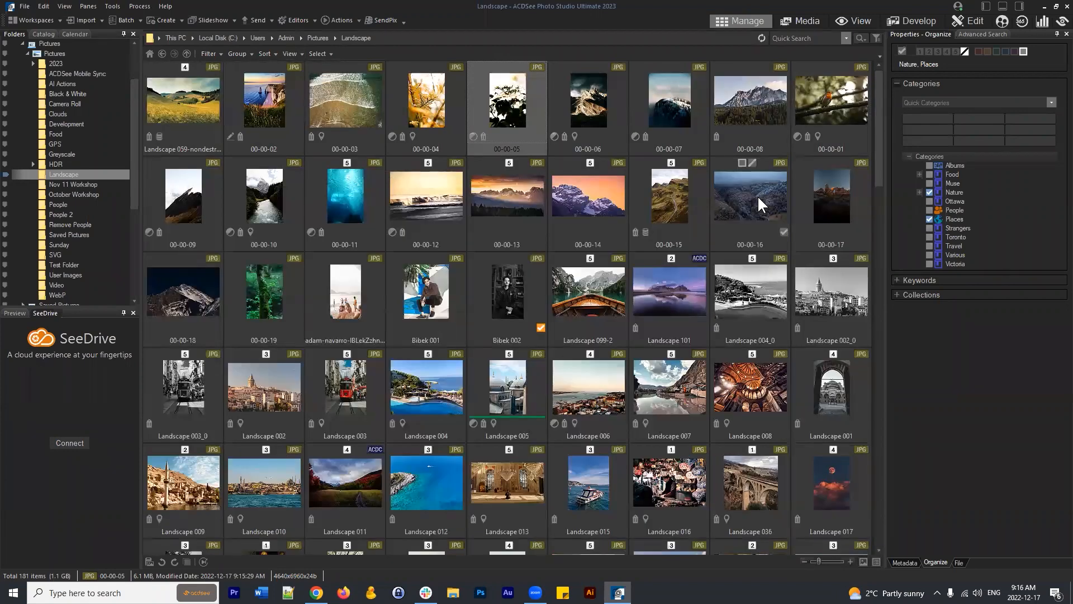
left_click(120, 20)
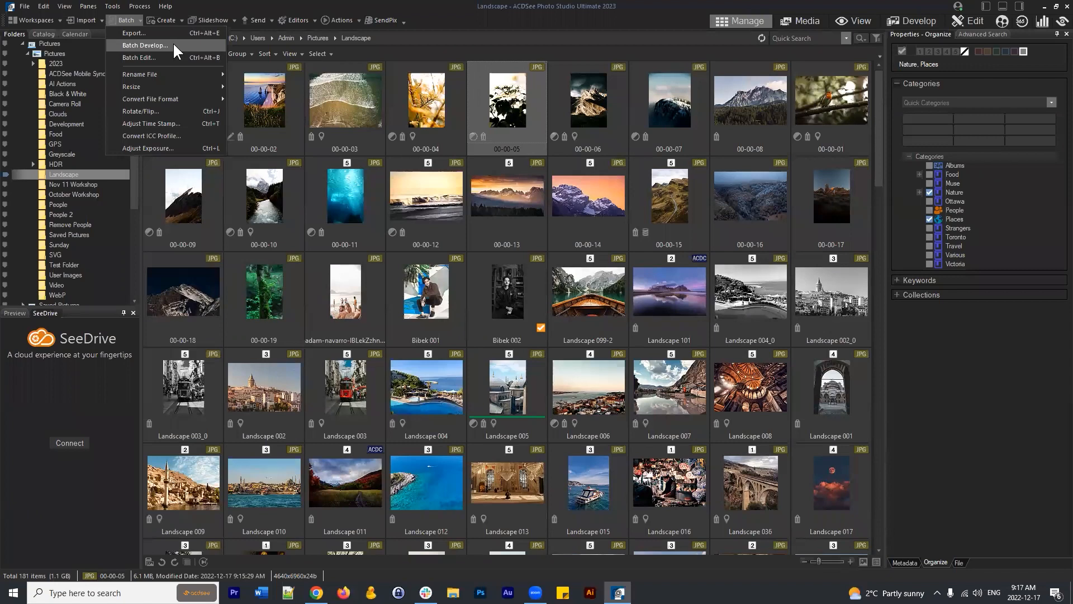
left_click(111, 20)
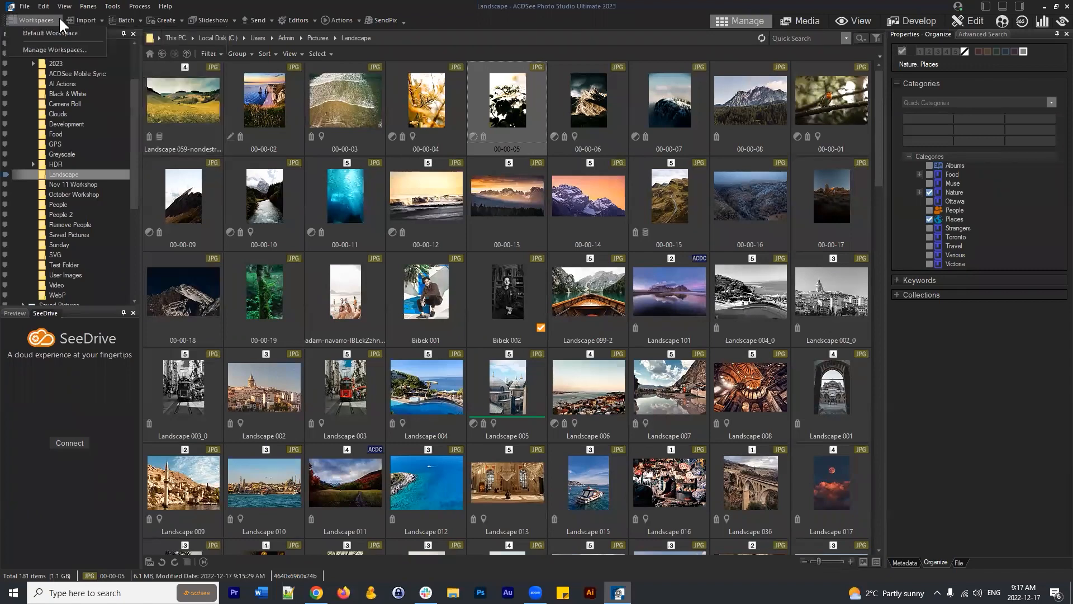
left_click(113, 21)
left_click(458, 286)
Examine the Batch Develop options for the images from the tagged black-and-white portrait through Landscape 005, and close them without developing
left_click(508, 302)
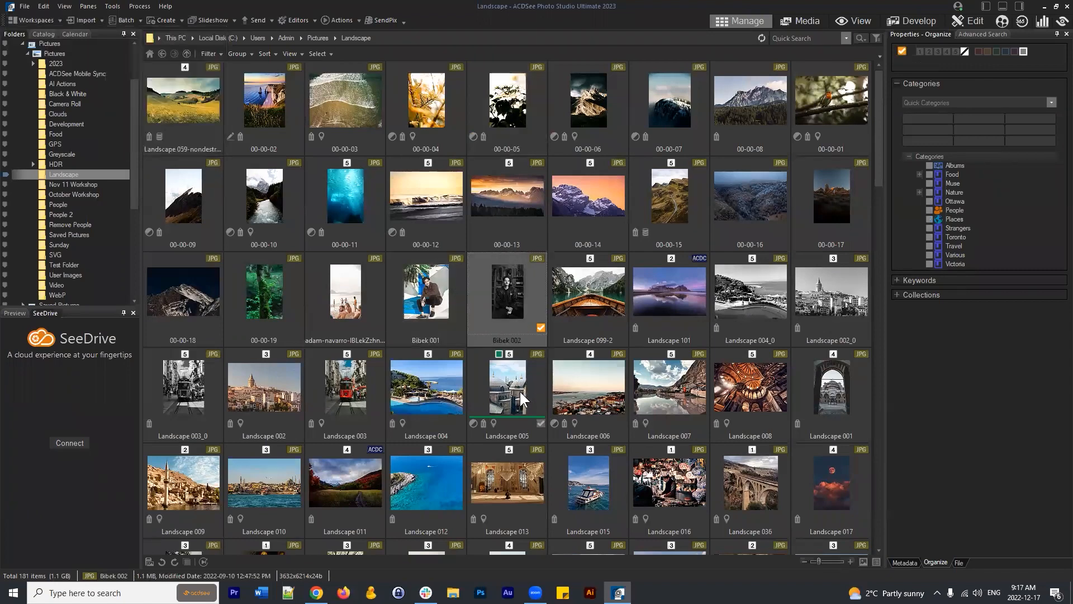
left_click(474, 363, "shift")
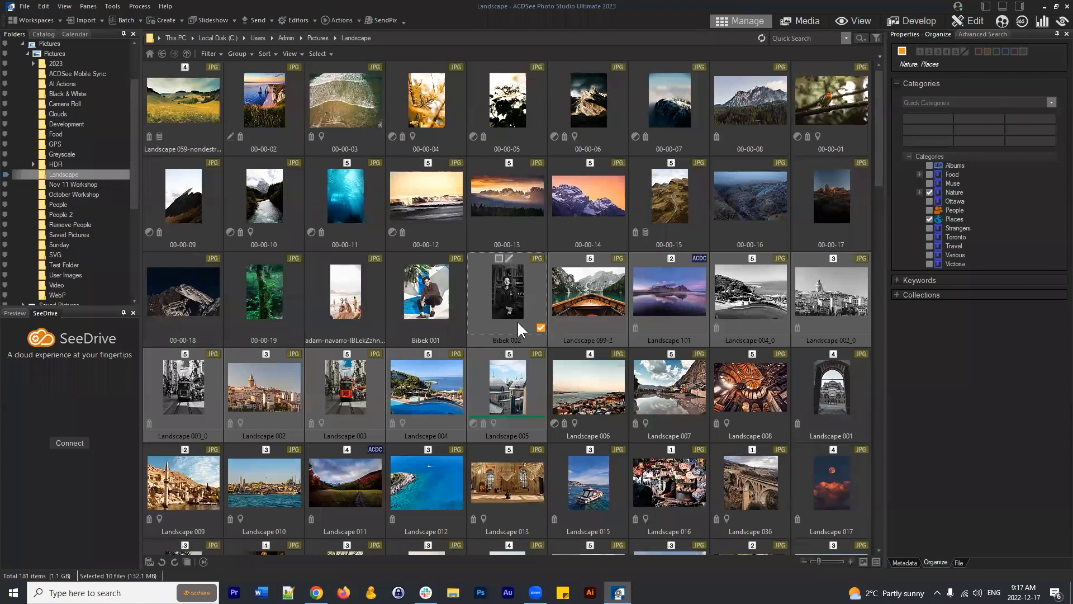
left_click(123, 20)
left_click(148, 43)
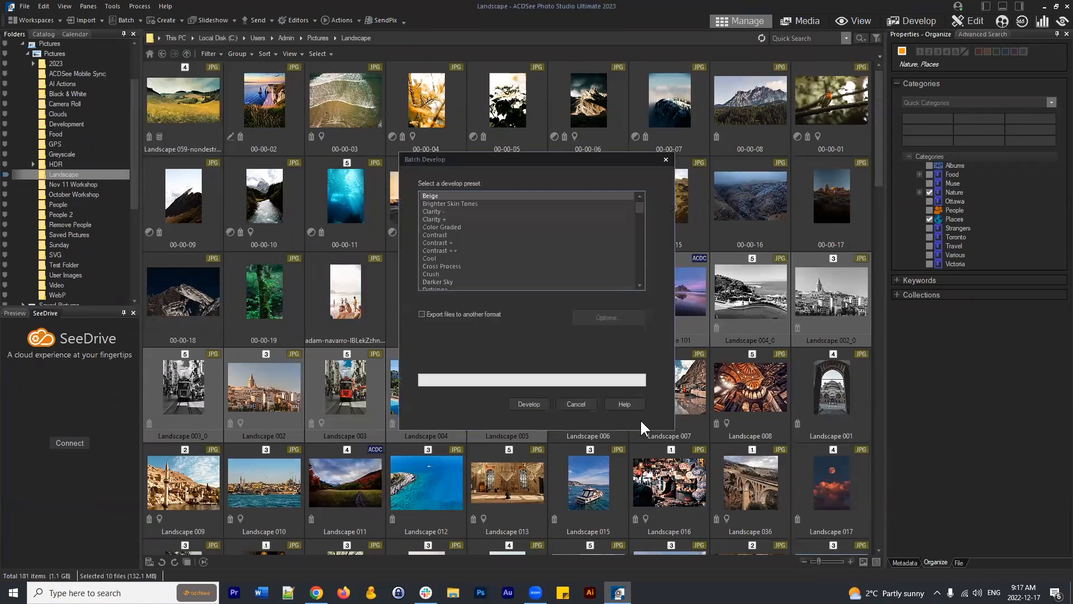
left_click(572, 406)
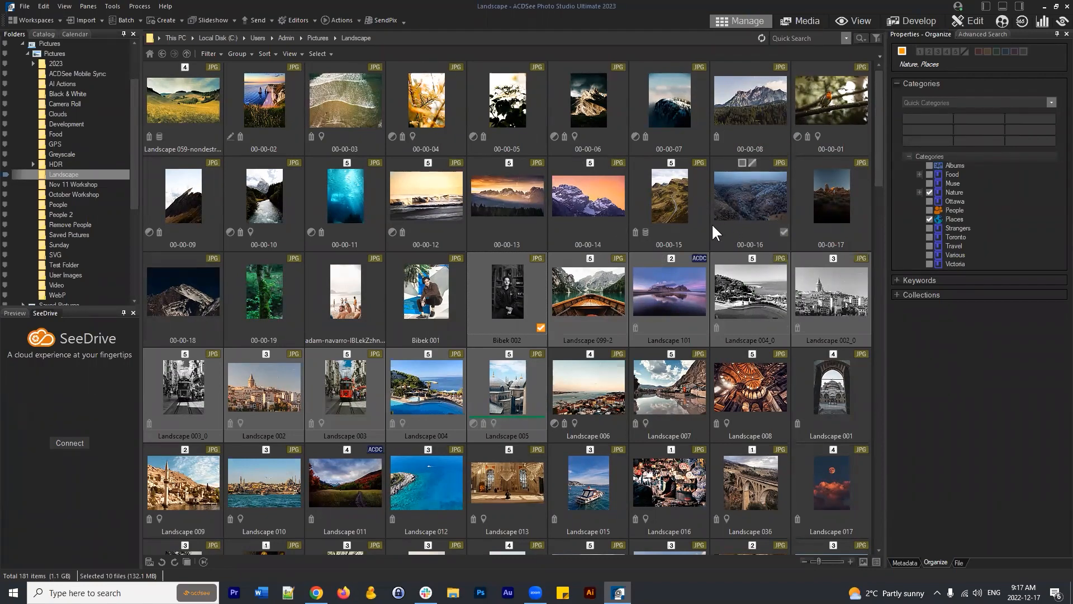
left_click(581, 294)
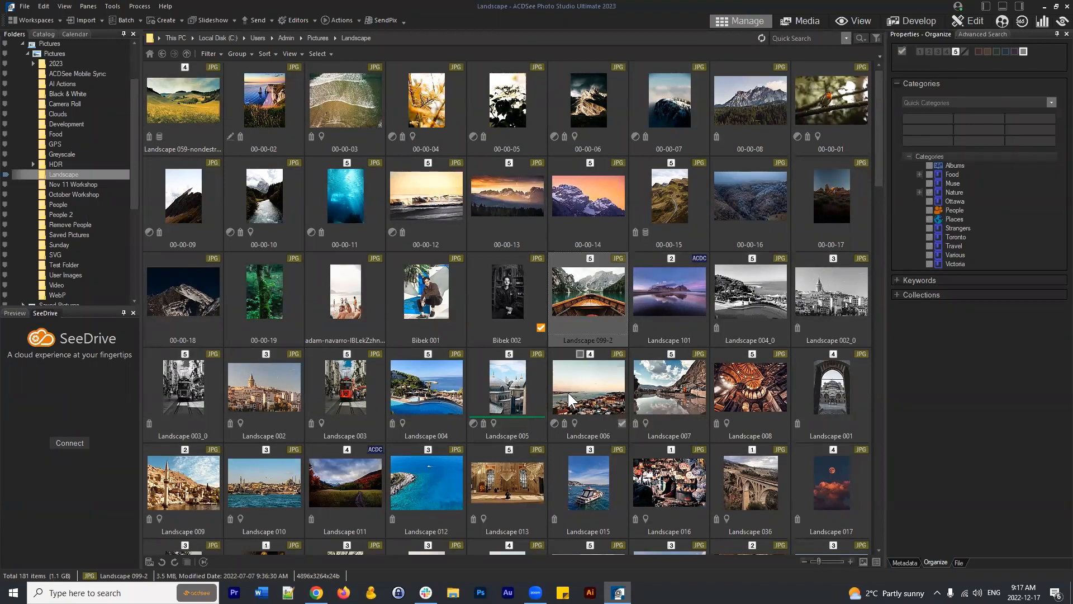
left_click(122, 25)
left_click(120, 21)
left_click(556, 133)
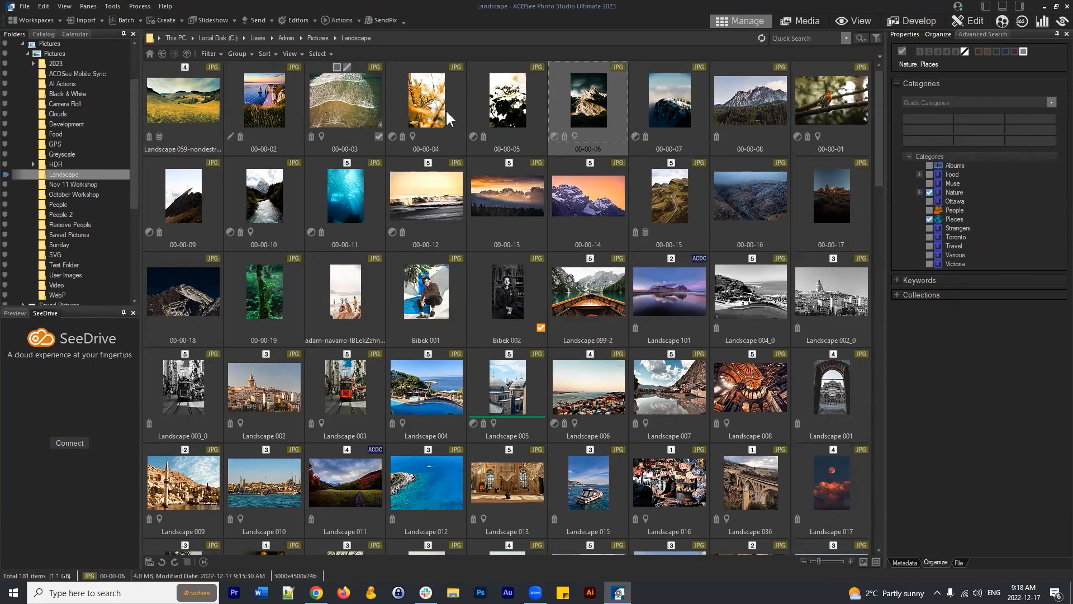
key("Left")
left_click(122, 22)
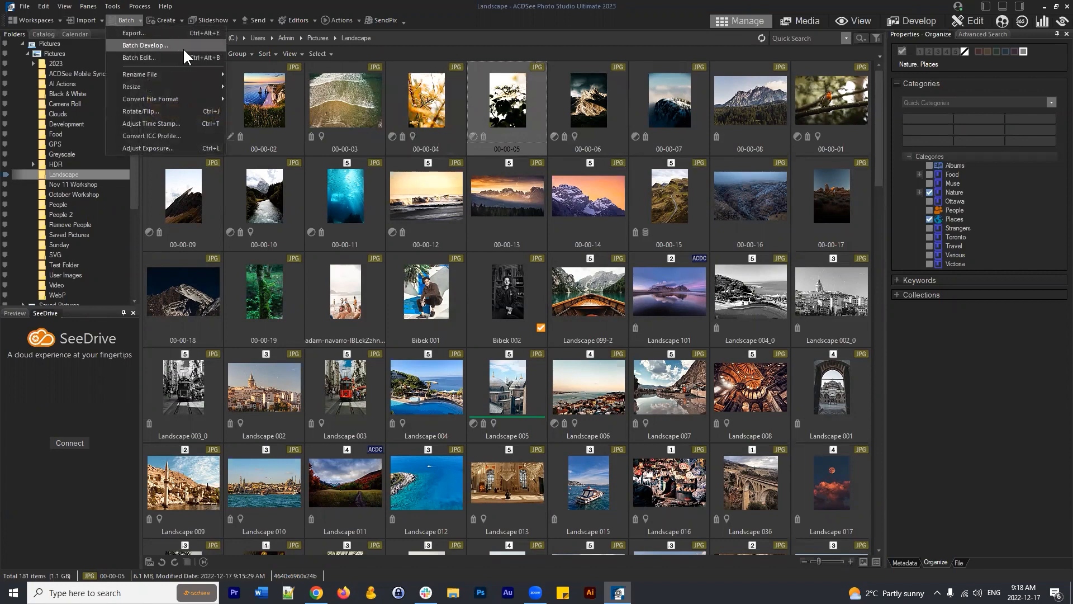
left_click(579, 131)
left_click(515, 111)
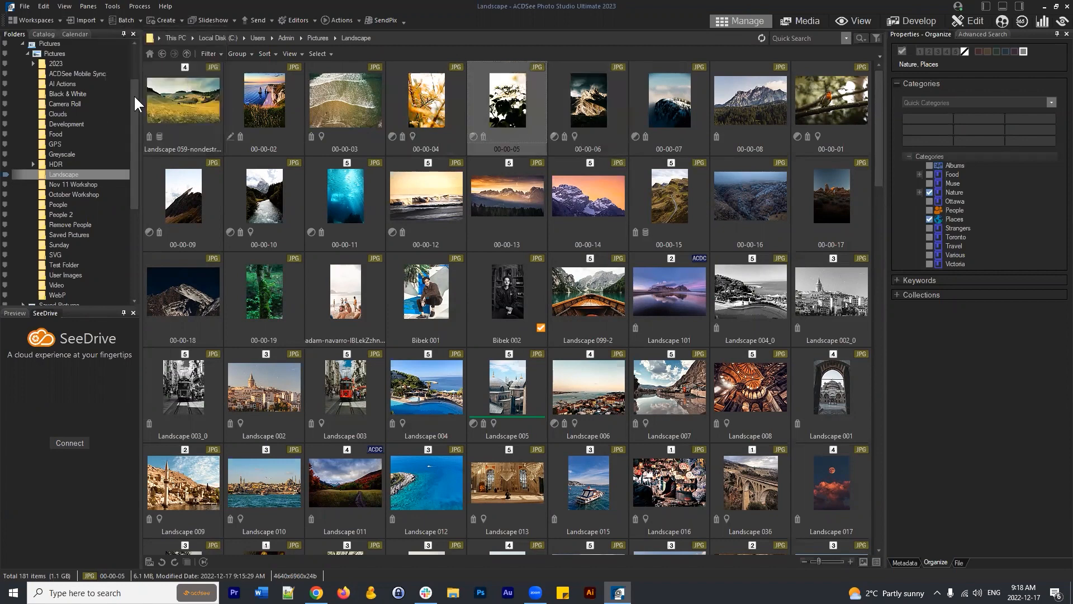
Go back to the Pictures folder and open the People 2 folder at the start of its images
left_click(162, 53)
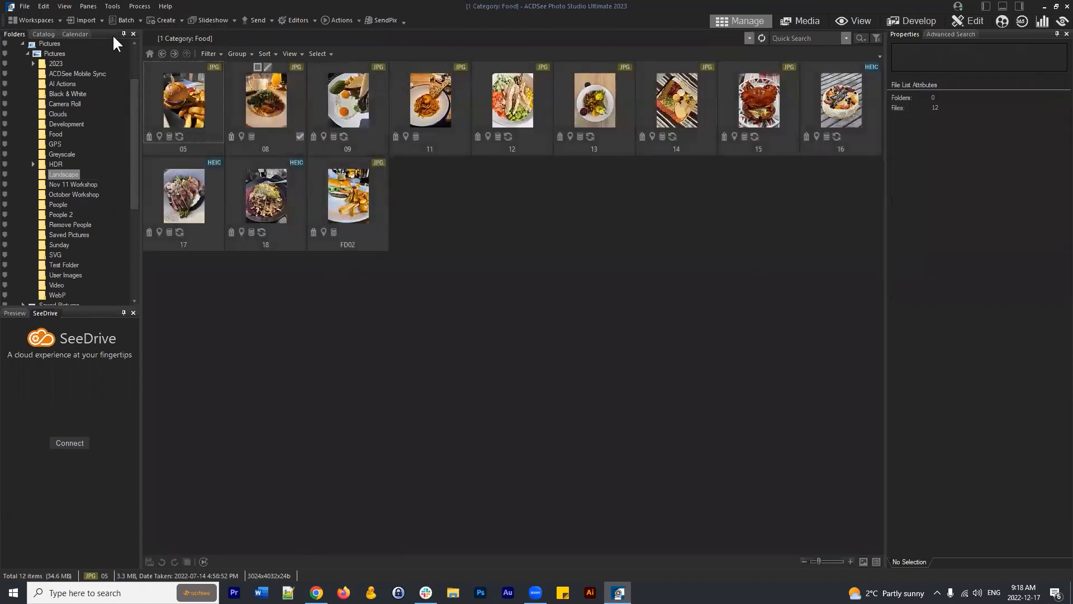
left_click(163, 53)
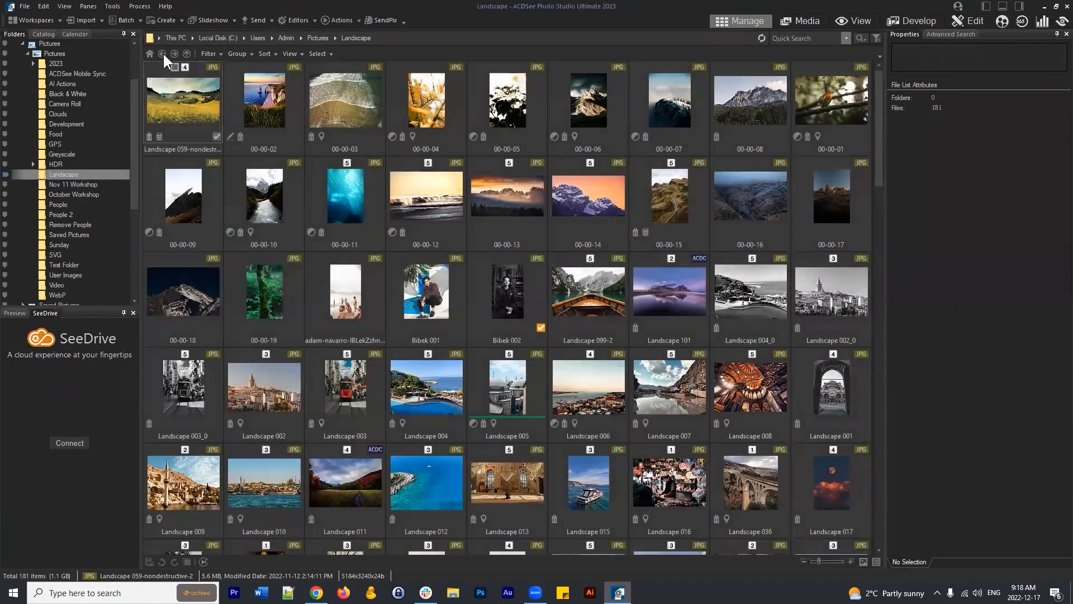
left_click(163, 54)
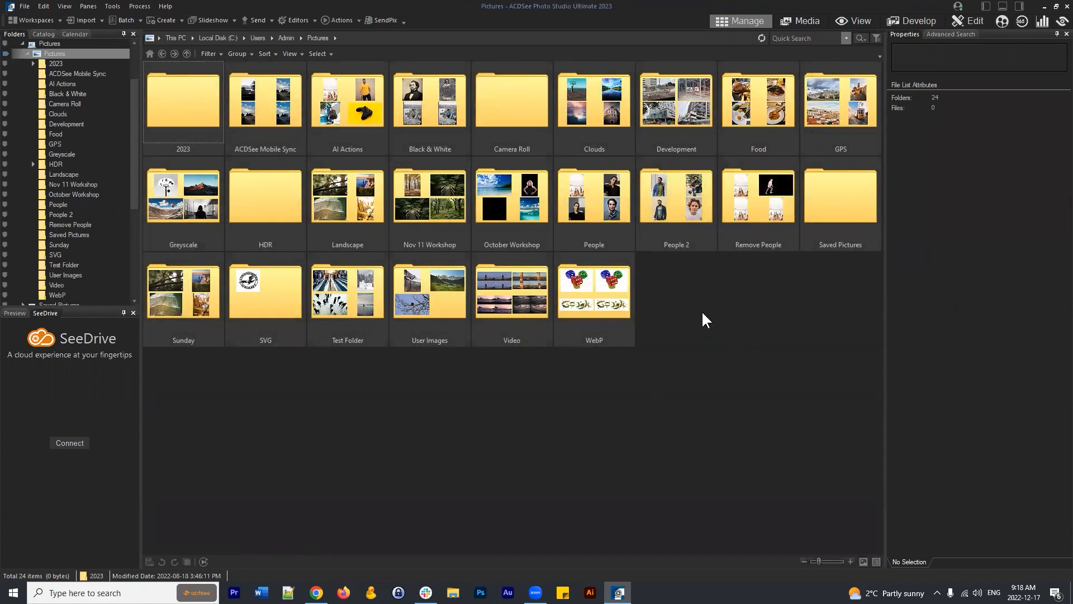
left_click(687, 214)
double_click(687, 214)
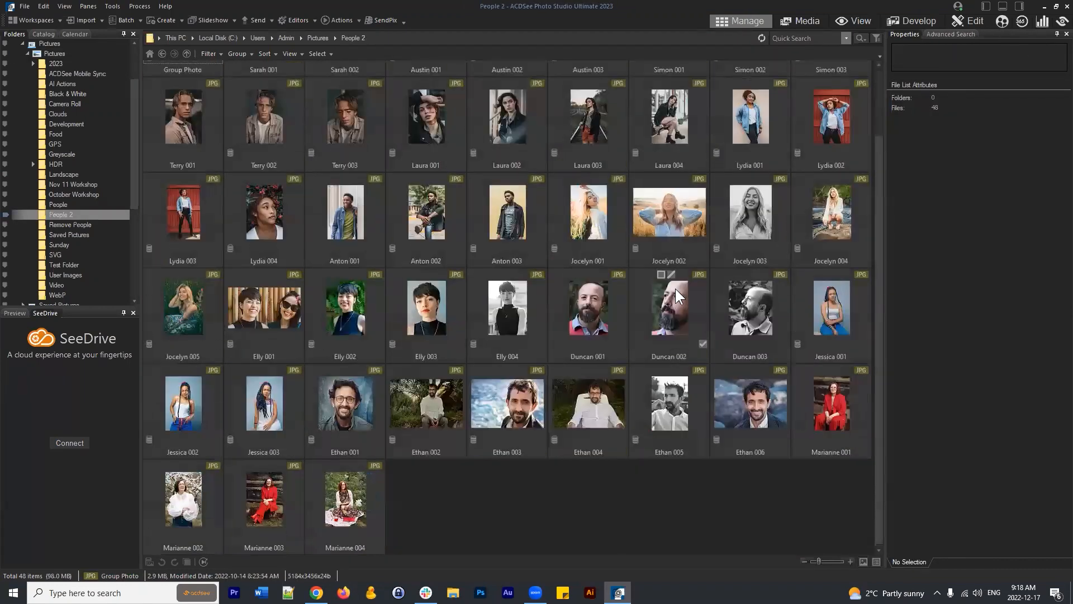
scroll(601, 439, "up", 2)
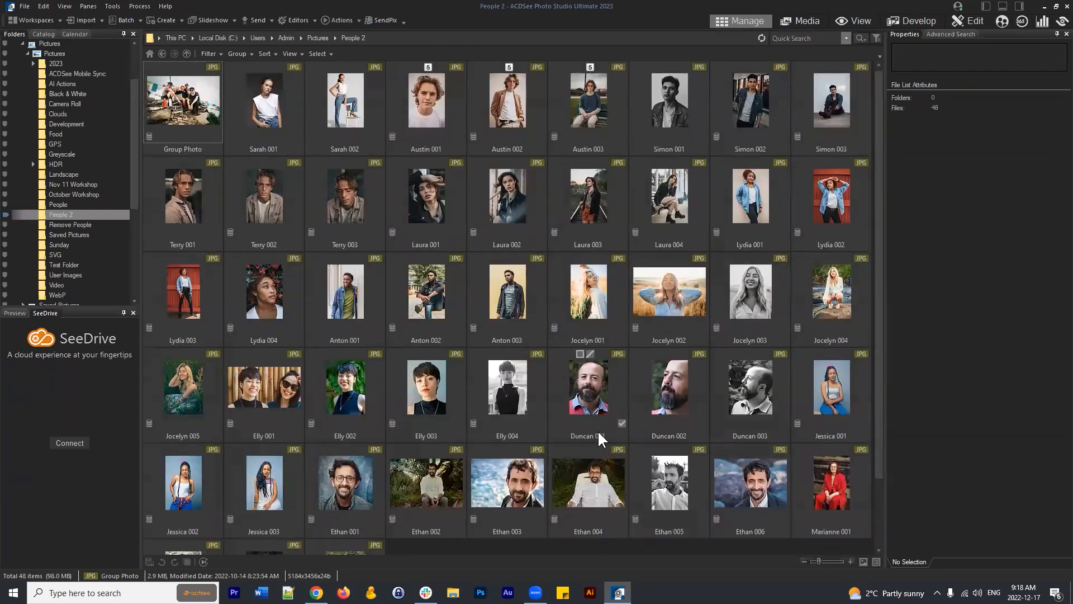
View the portrait of the woman standing on railway tracks in Develop mode and return to Manage mode
left_click(588, 193)
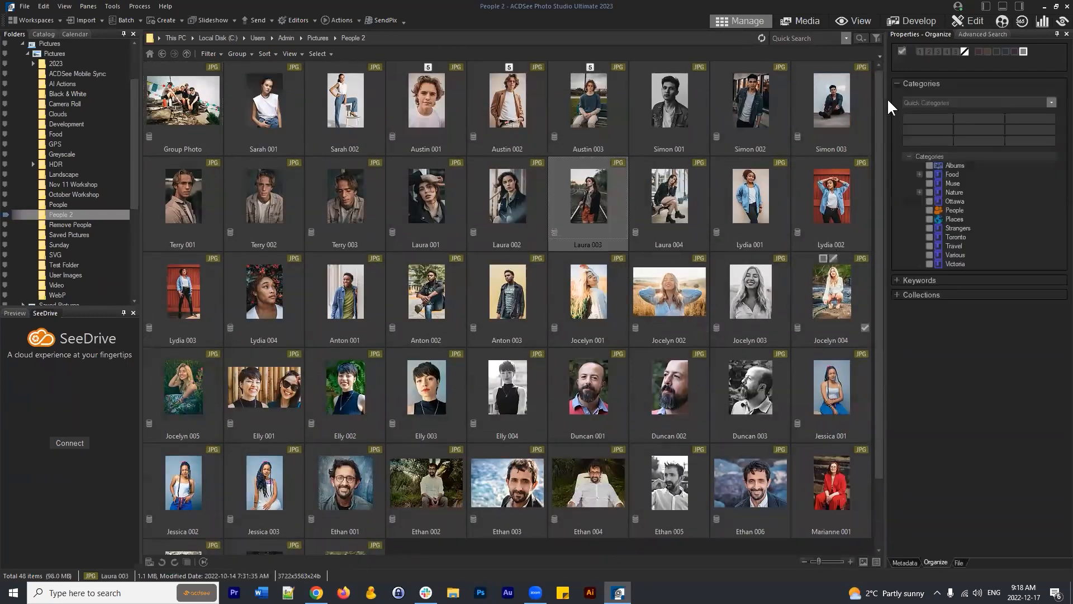
left_click(917, 19)
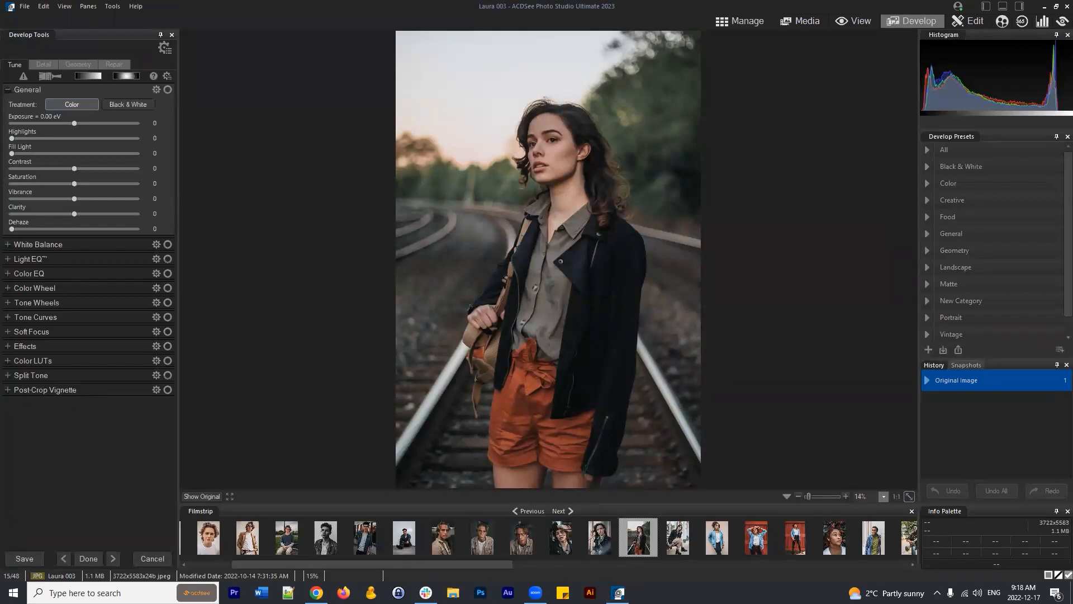
left_click(739, 20)
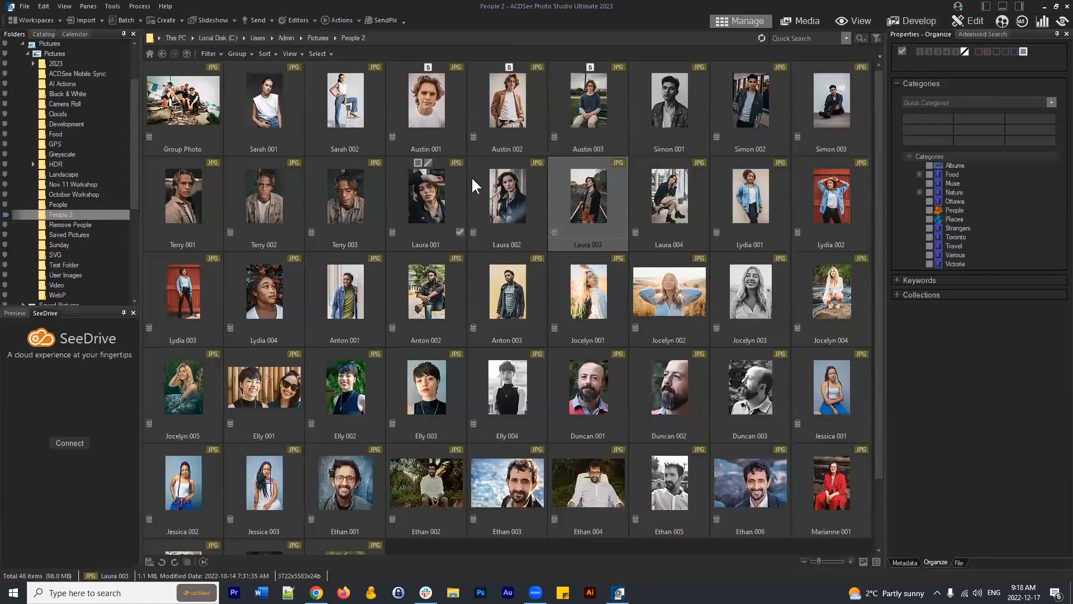
Examine the list of develop presets offered by Batch Develop for the railway-track portrait, and close it without developing
left_click(125, 22)
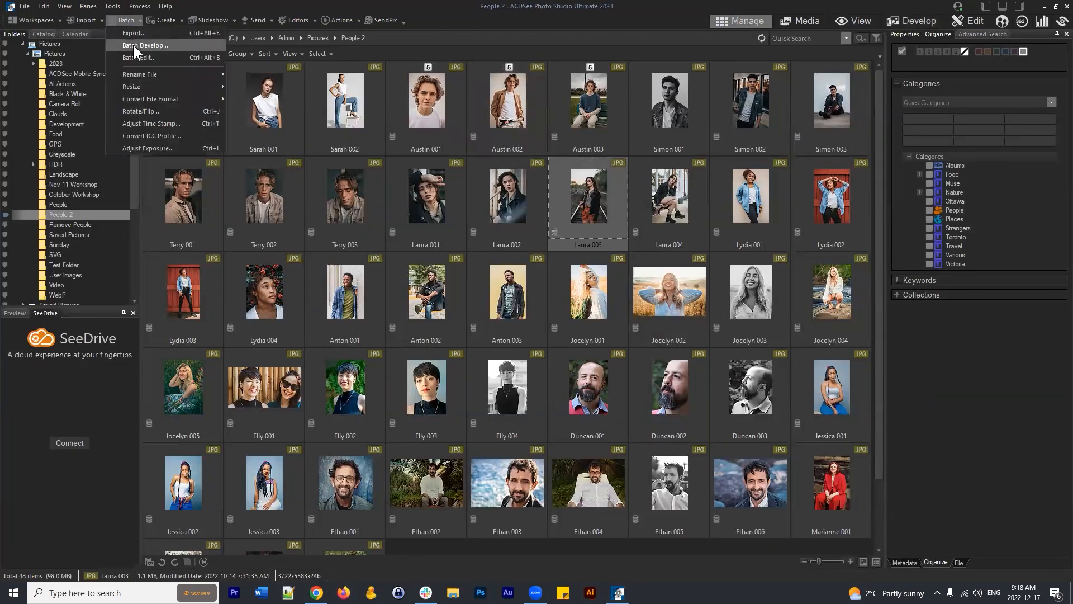
left_click(180, 46)
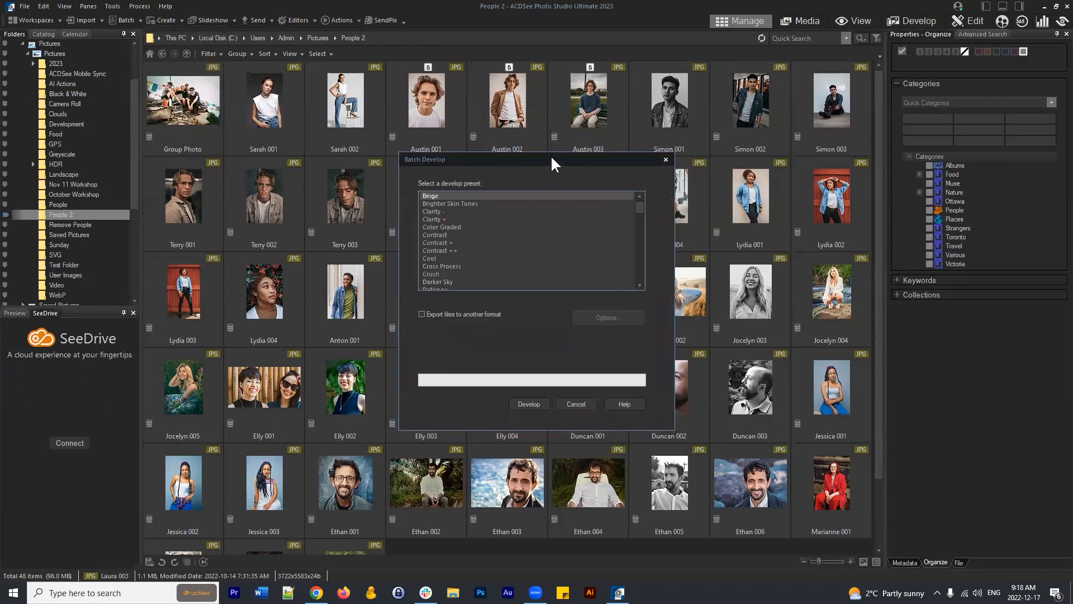
left_click_drag(551, 162, 570, 133)
scroll(469, 240, "down", 6)
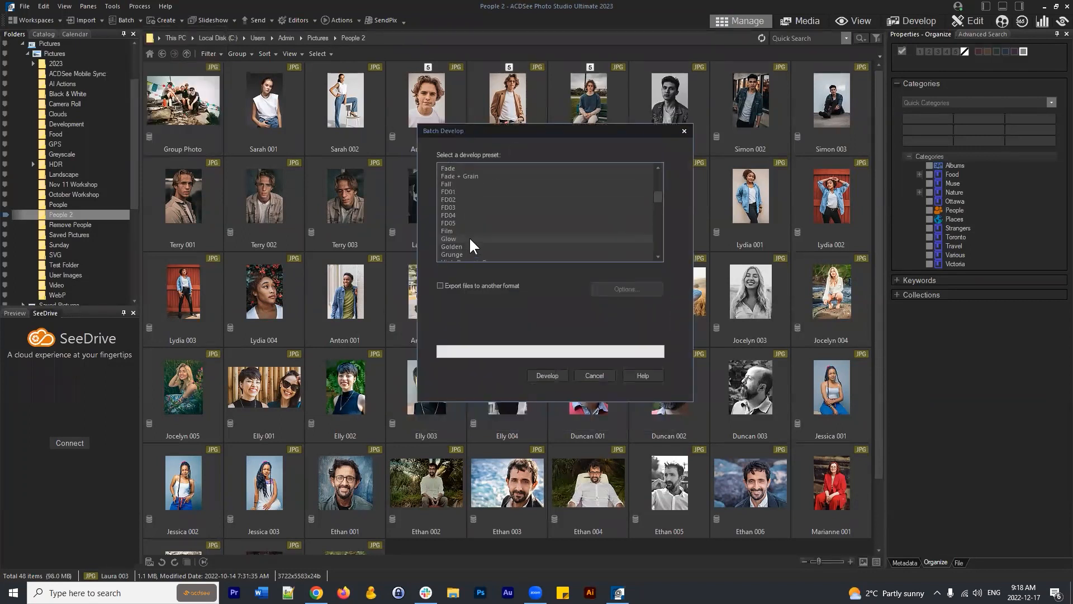
scroll(472, 238, "down", 10)
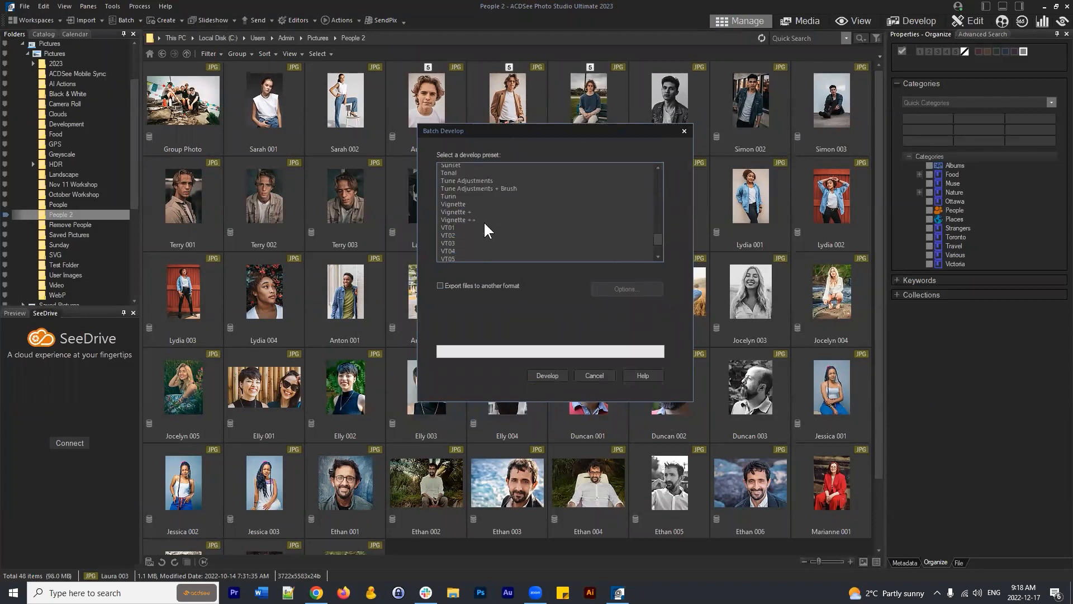
scroll(484, 220, "down", 3)
scroll(512, 232, "up", 10)
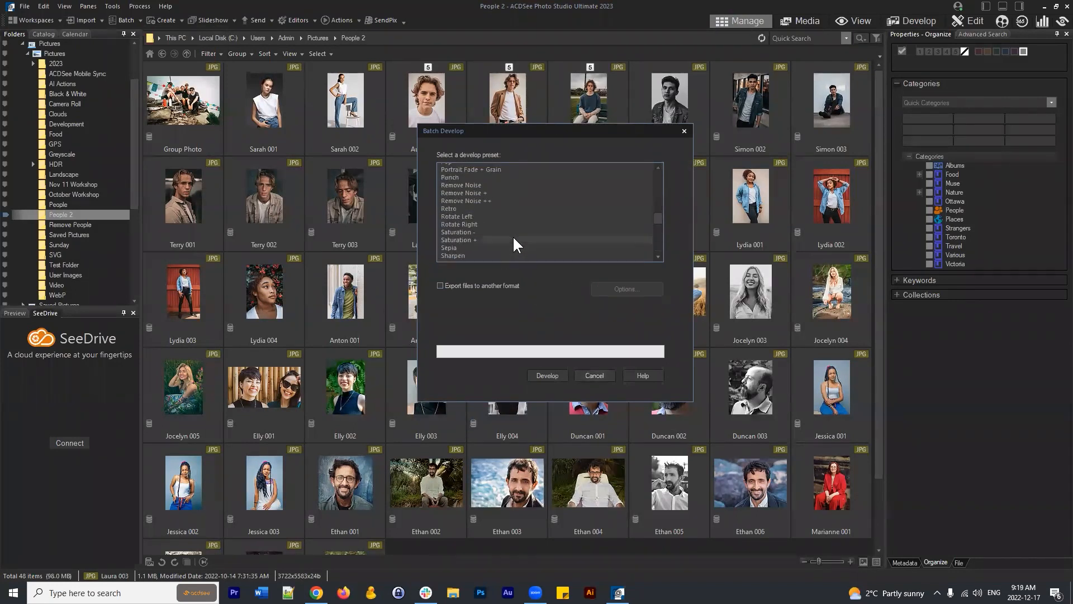
scroll(520, 237, "up", 1)
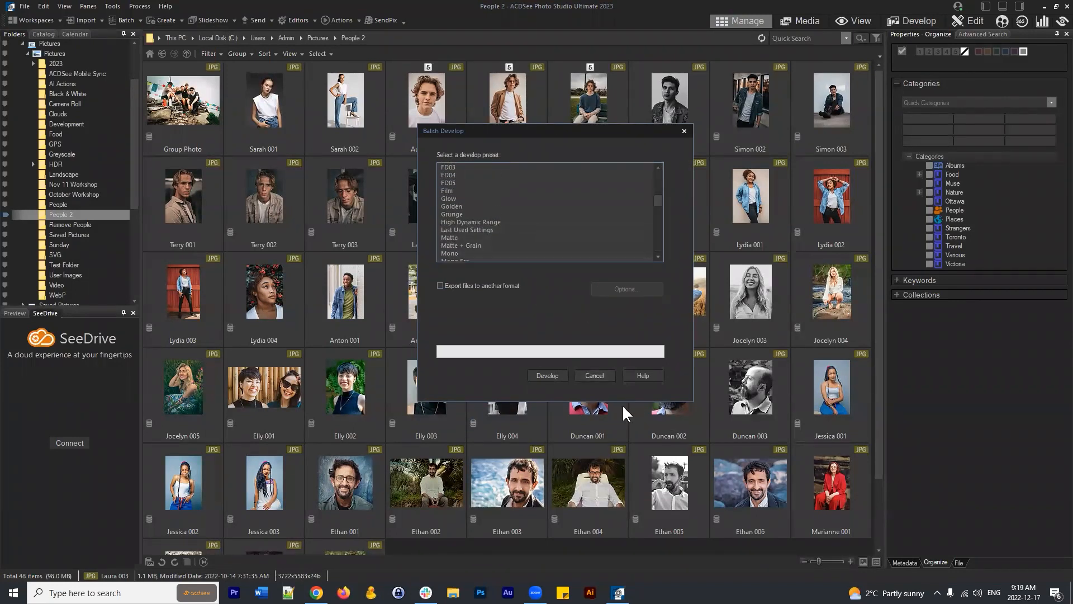
left_click(601, 376)
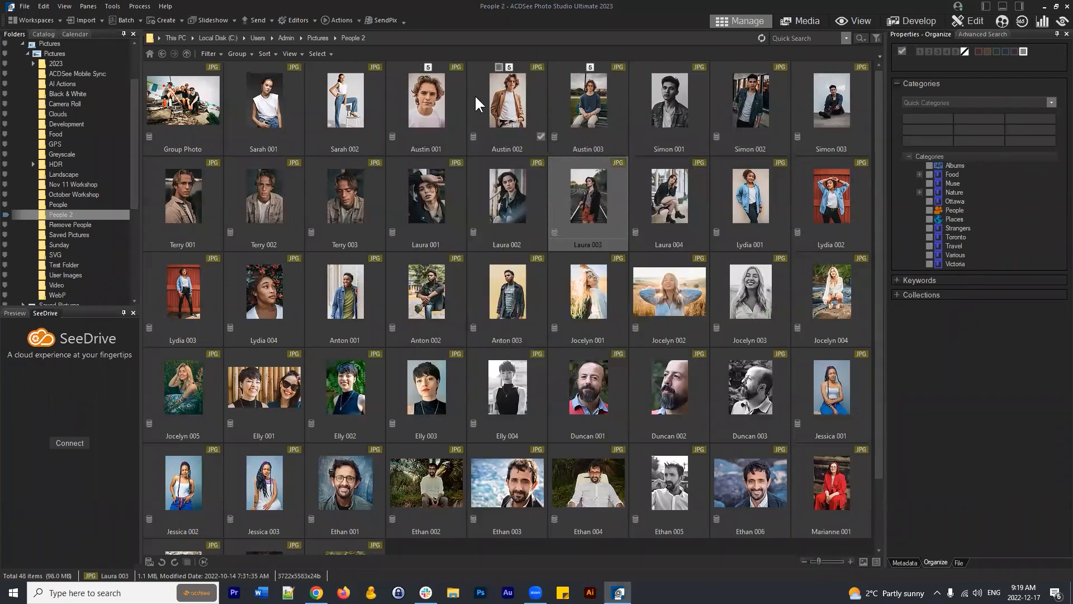
Return to the Pictures folder, open the People folder and browse its thumbnails
scroll(631, 257, "down", 2)
scroll(624, 249, "up", 2)
left_click(163, 54)
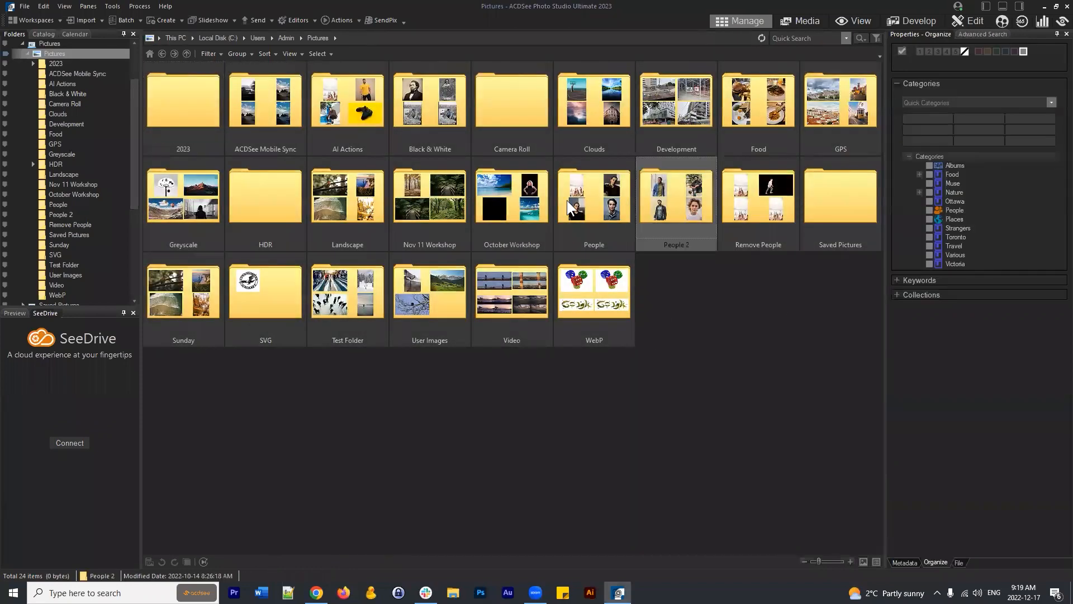
double_click(607, 207)
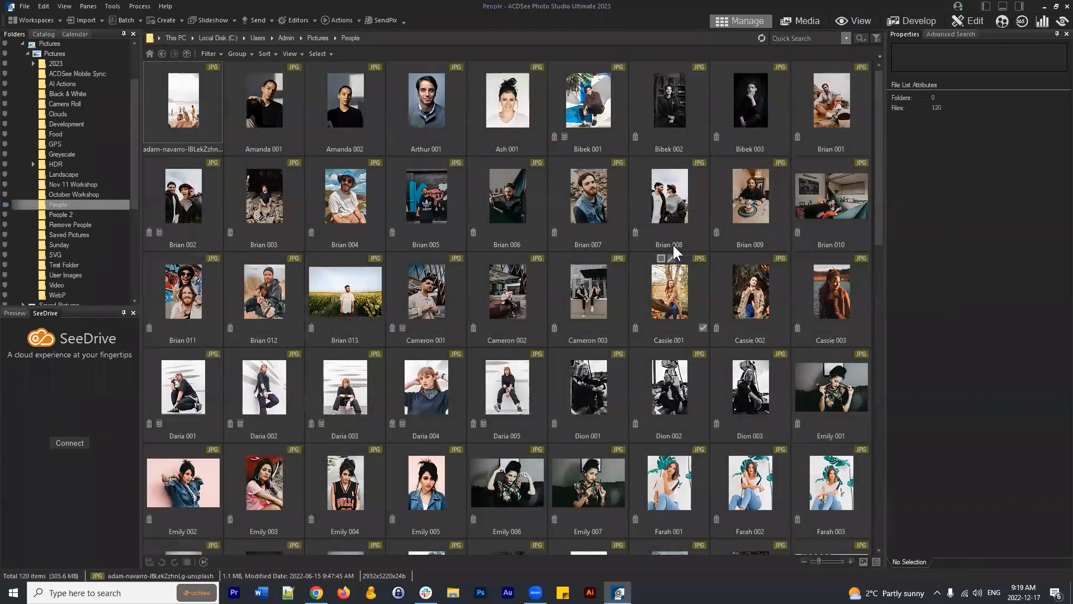
scroll(678, 249, "down", 4)
scroll(637, 306, "up", 4)
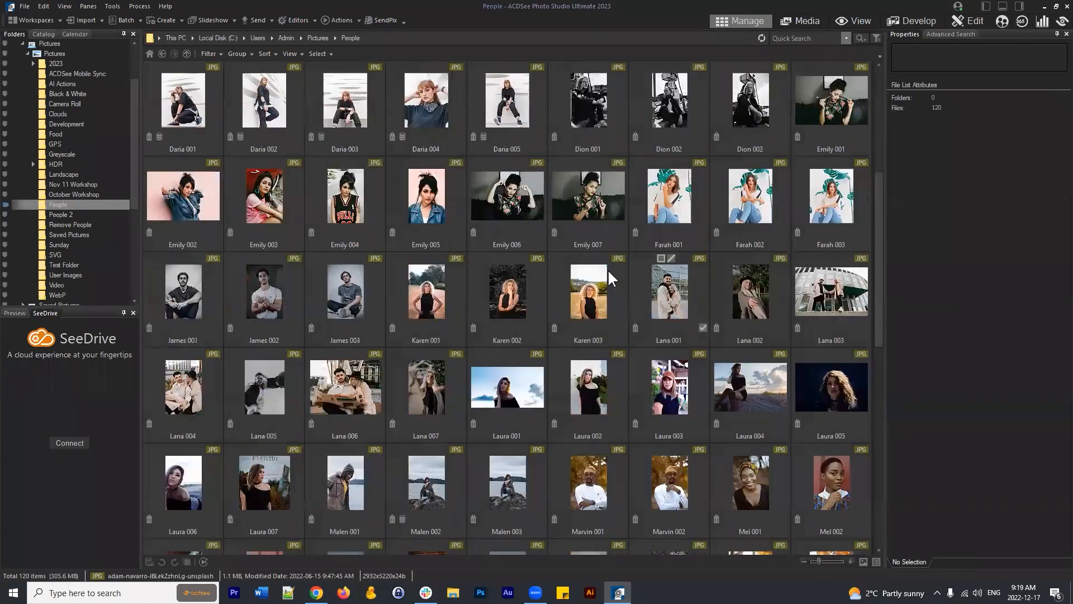
Open the photo of the seated man holding a newspaper in Develop mode and collapse the General adjustments
left_click(520, 295)
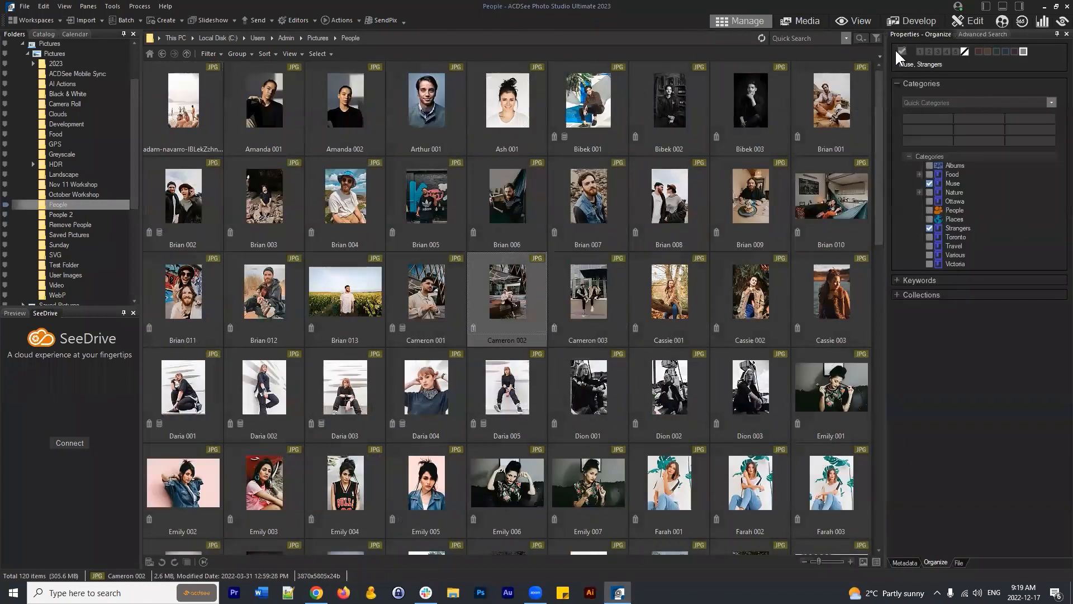
left_click(912, 21)
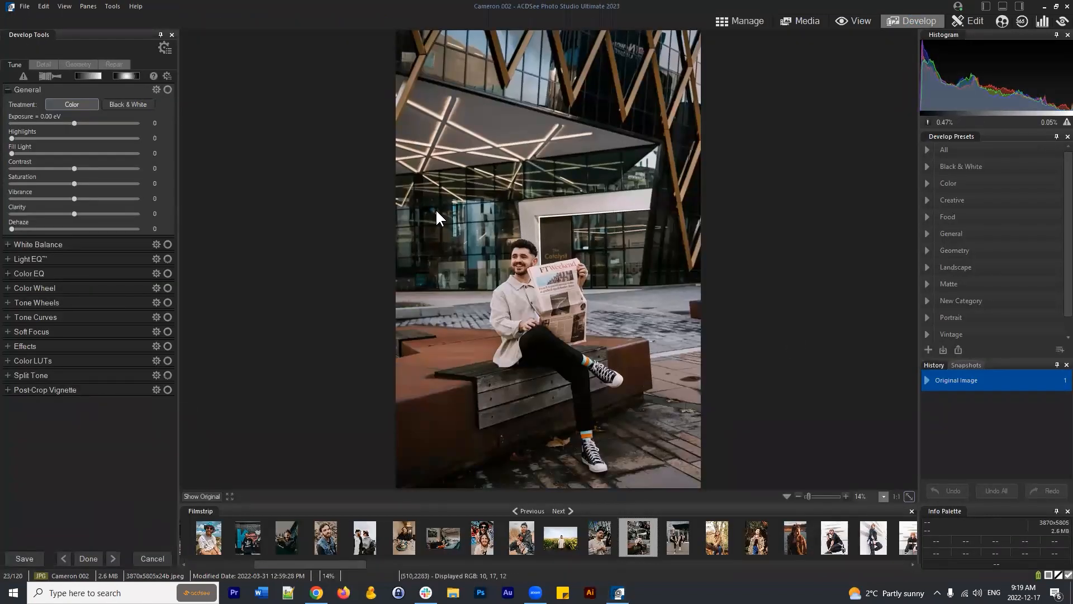
left_click(7, 90)
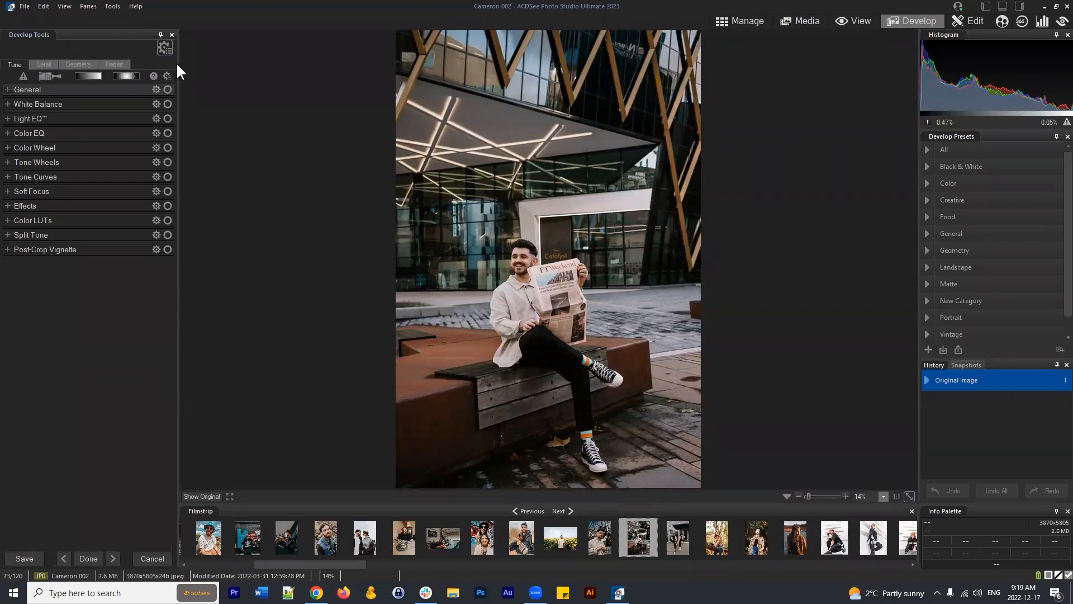
Look through the Detail, Geometry and Repair tool sets and return to the Tune tools
left_click(44, 64)
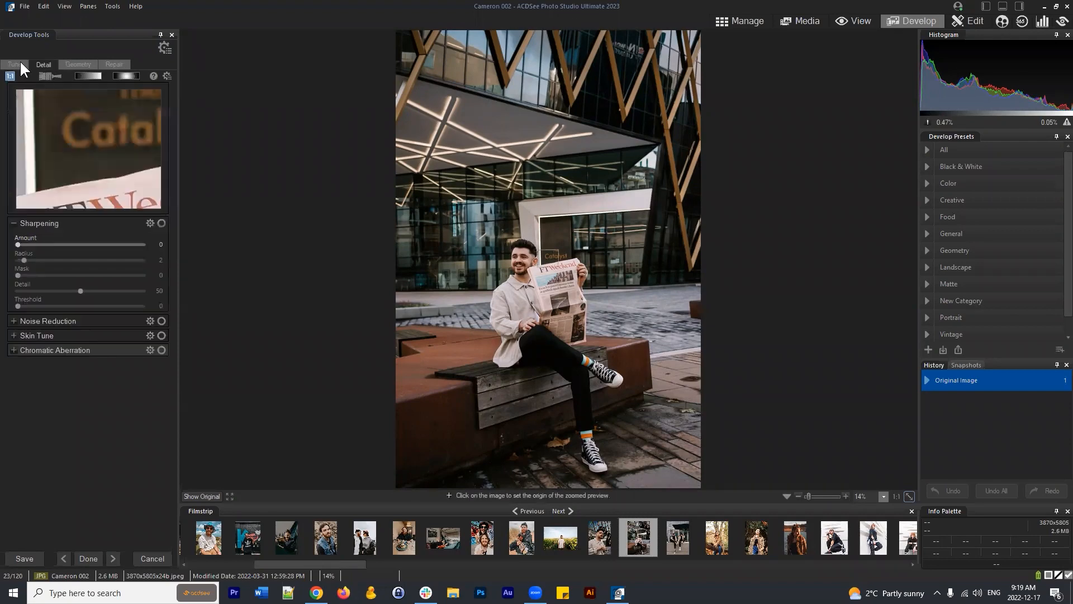
left_click(21, 63)
left_click(87, 63)
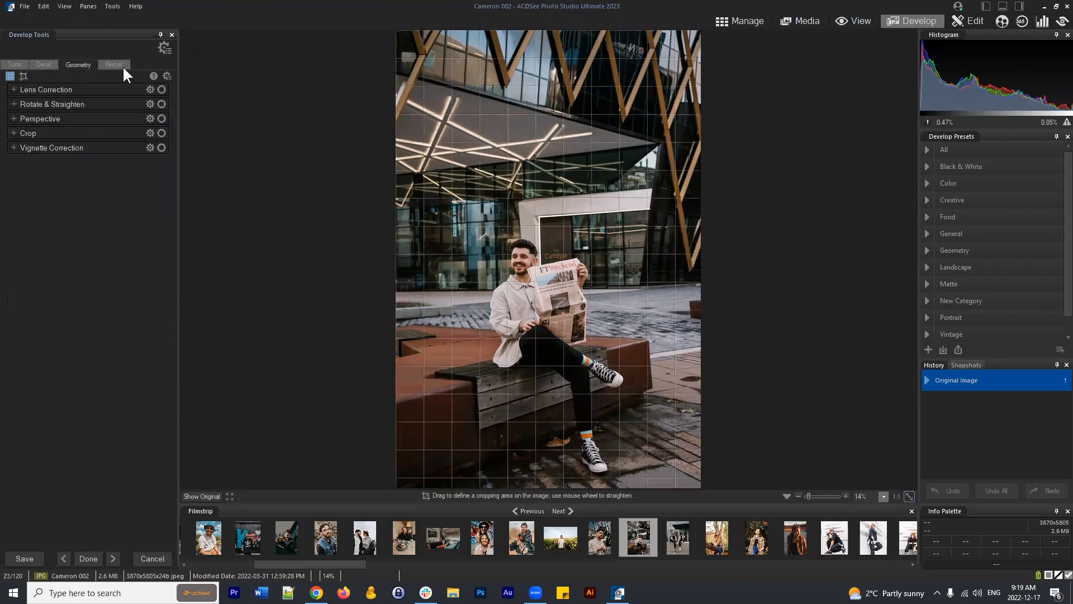
left_click(122, 64)
left_click(19, 63)
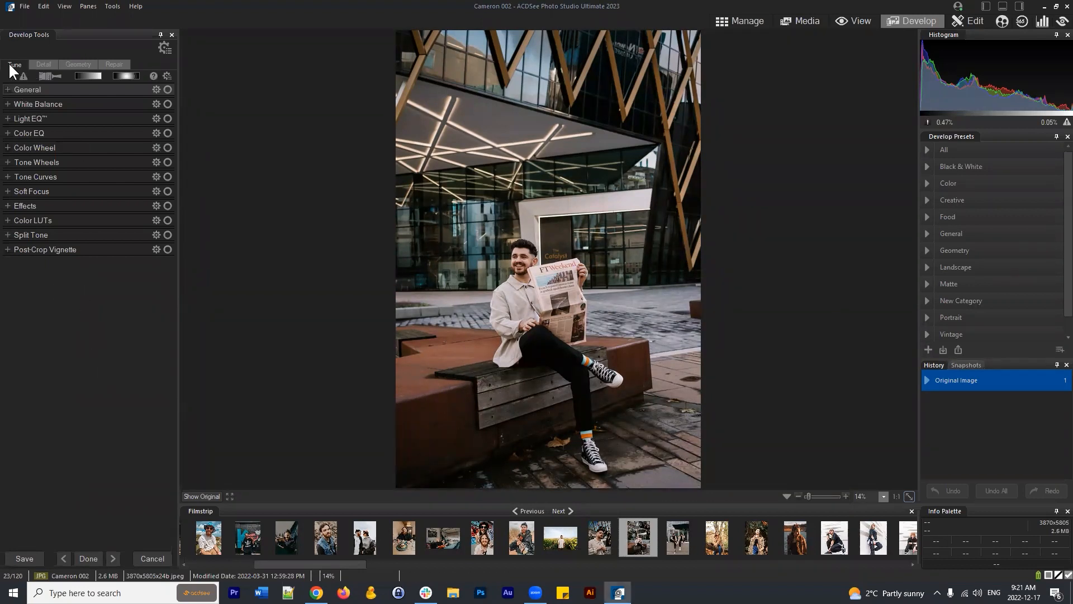
Hide the filmstrip and the histogram, presets and history panes, and collapse the Sharpening group in the Detail tools
left_click(1003, 5)
left_click(1017, 7)
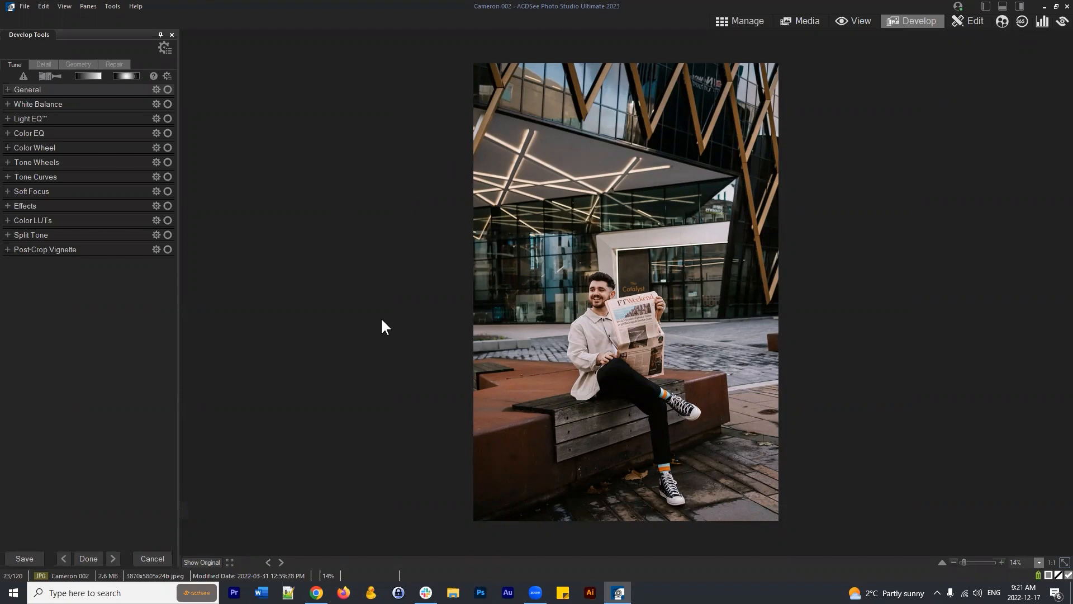
left_click(40, 65)
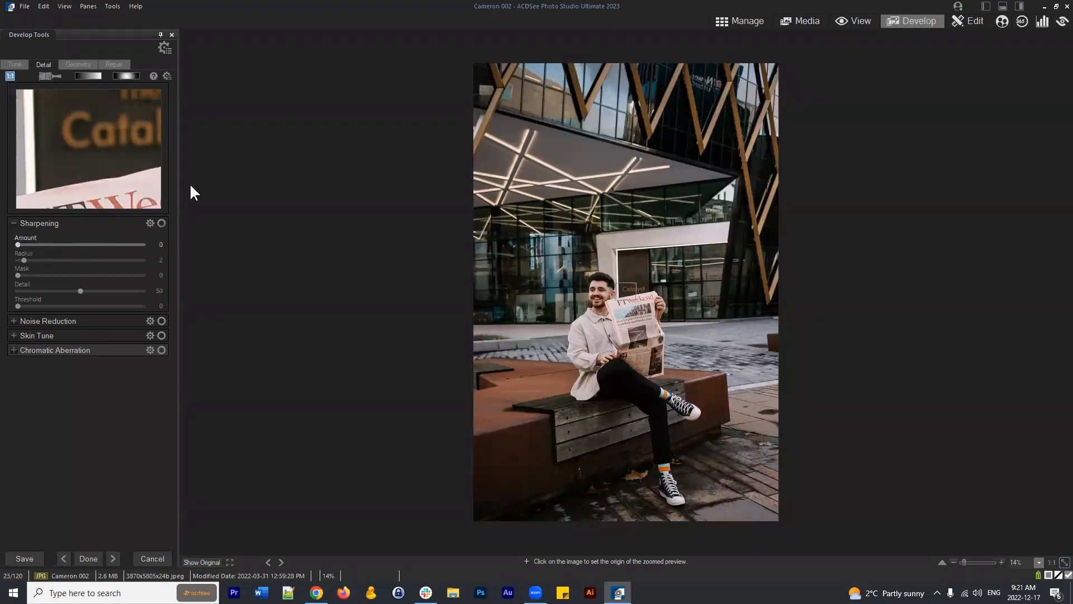
left_click(23, 225)
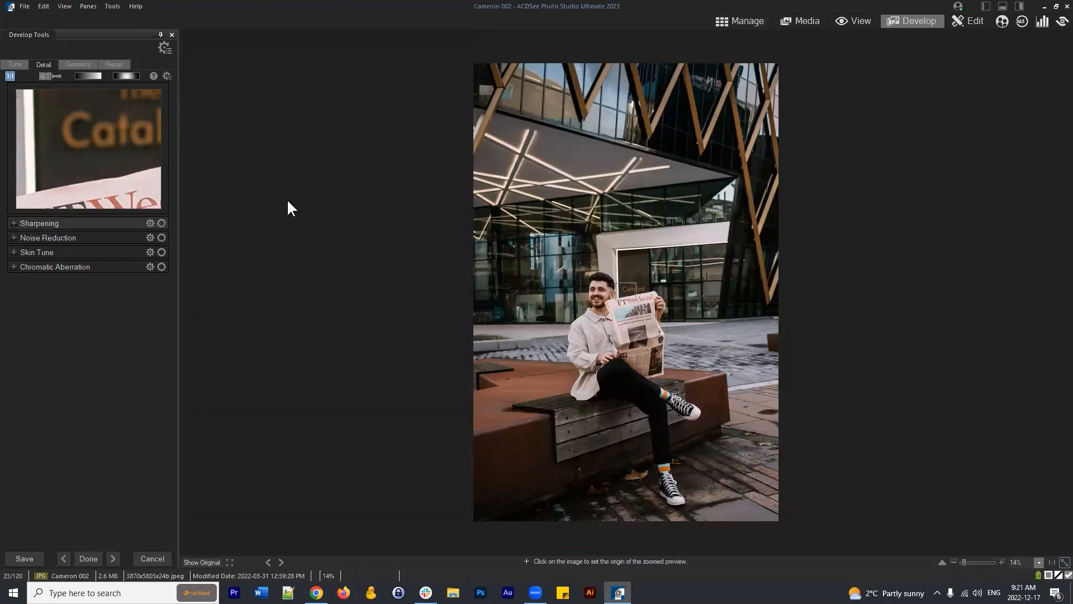
View the Noise Reduction settings, collapse them again, and display the Geometry tools
left_click(42, 239)
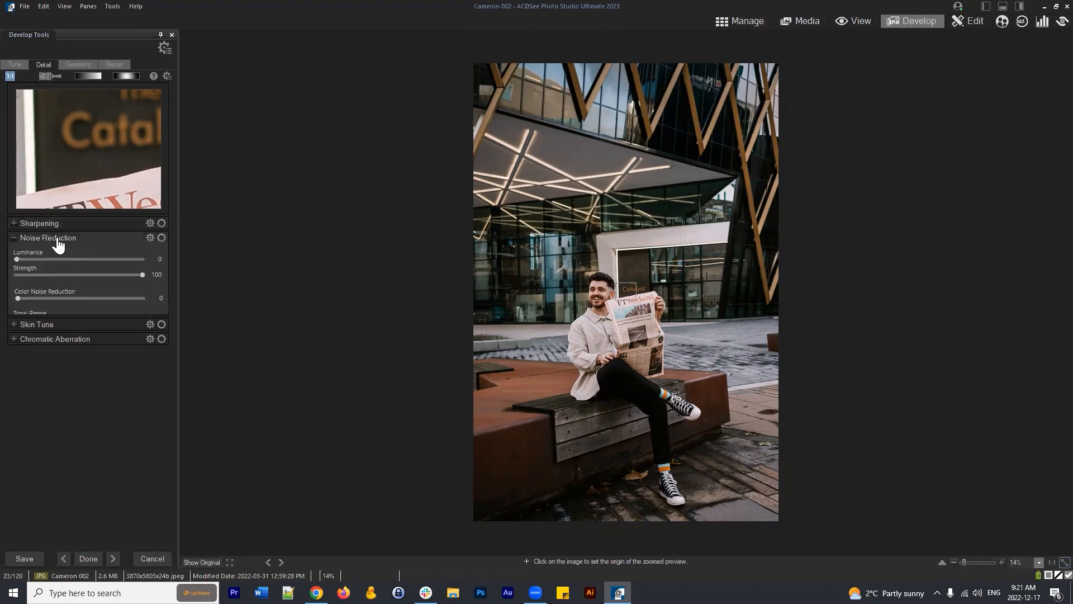
left_click(43, 239)
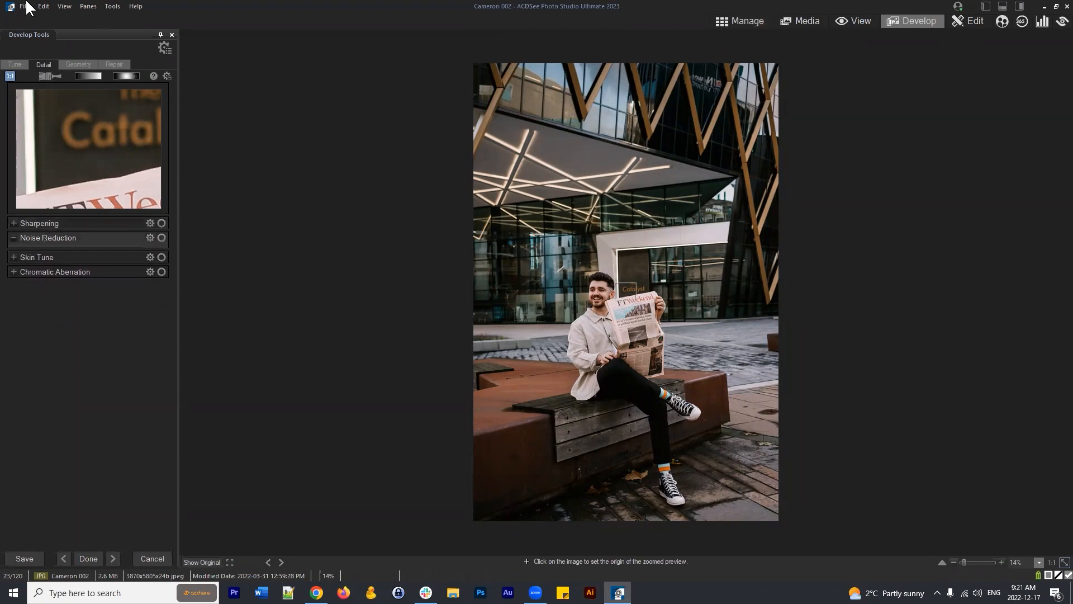
left_click(43, 239)
left_click(41, 241)
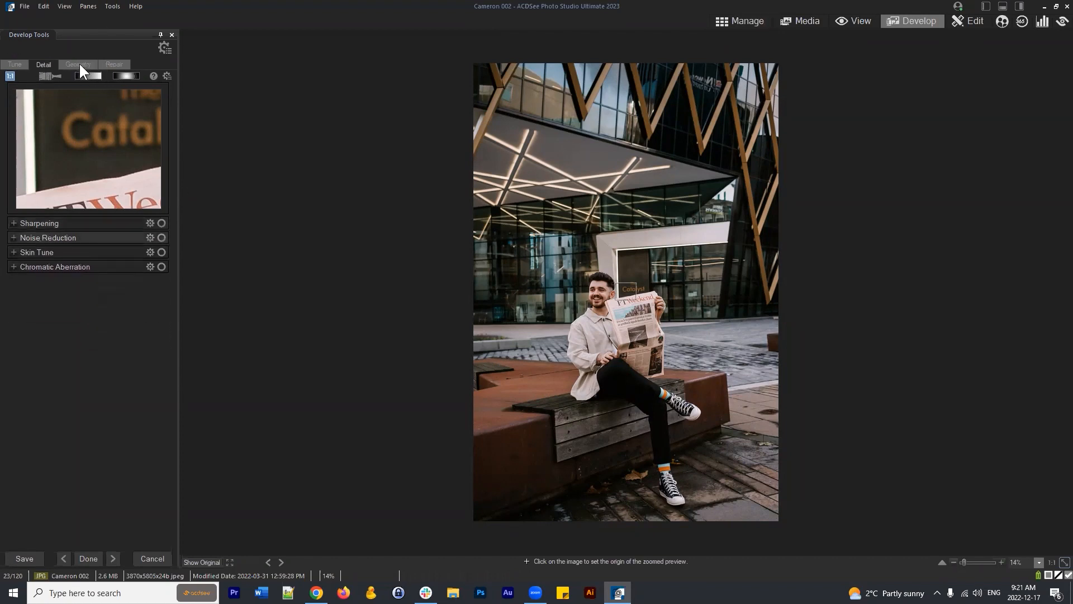
left_click(79, 63)
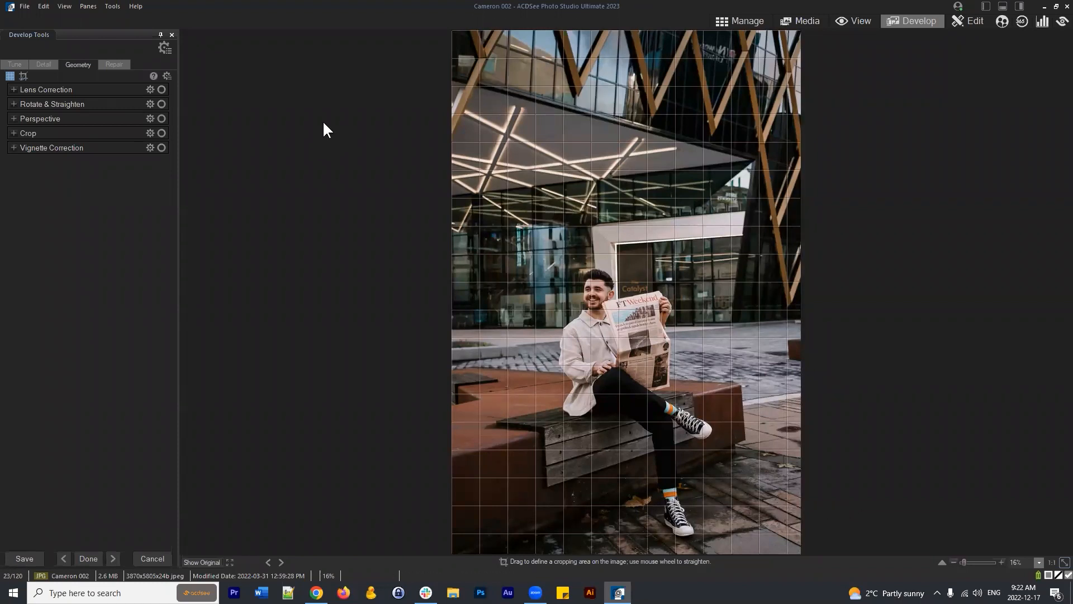
View the Crop settings, and try shifting the photo's Horizontal perspective before resetting it to 0
left_click(14, 132)
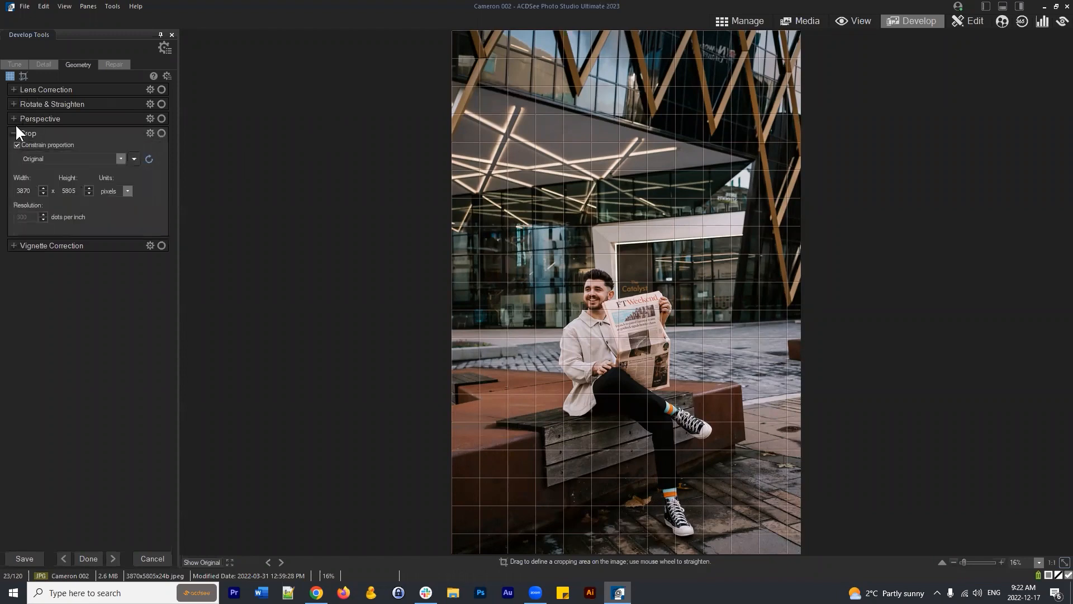
left_click(14, 132)
left_click(14, 118)
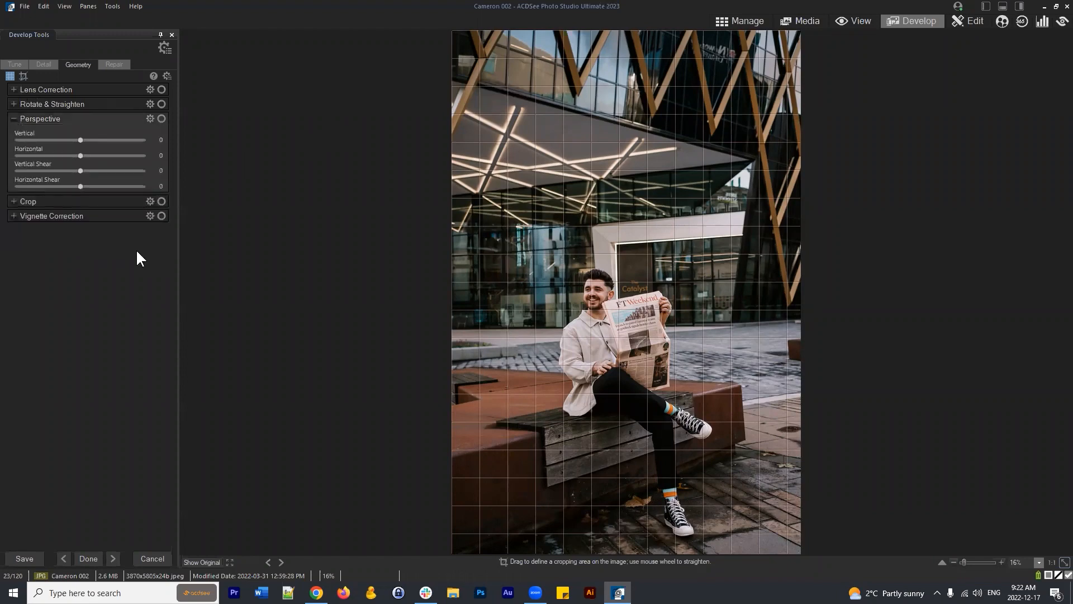
left_click_drag(80, 155, 69, 155)
double_click(84, 158)
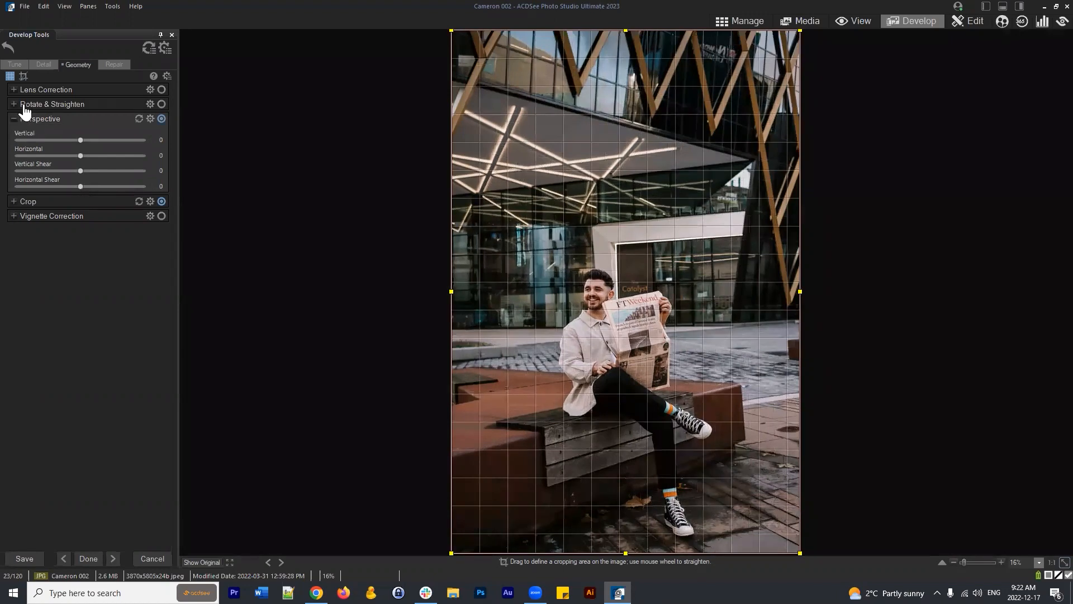
Collapse the Perspective group, expand Rotate & Straighten, and try the Straightening Tool on the photo
left_click(17, 119)
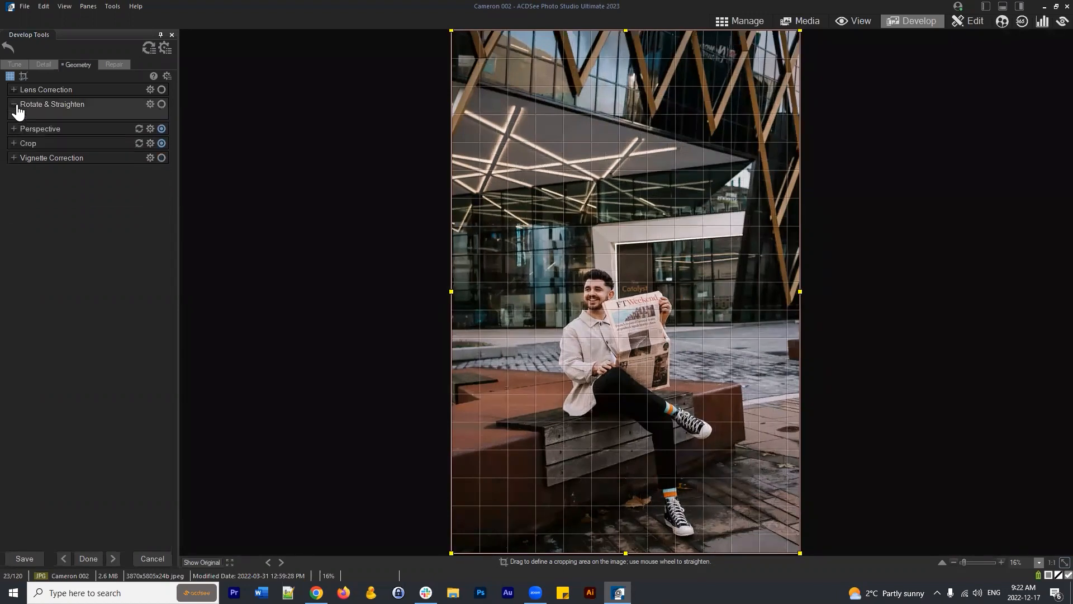
left_click(18, 105)
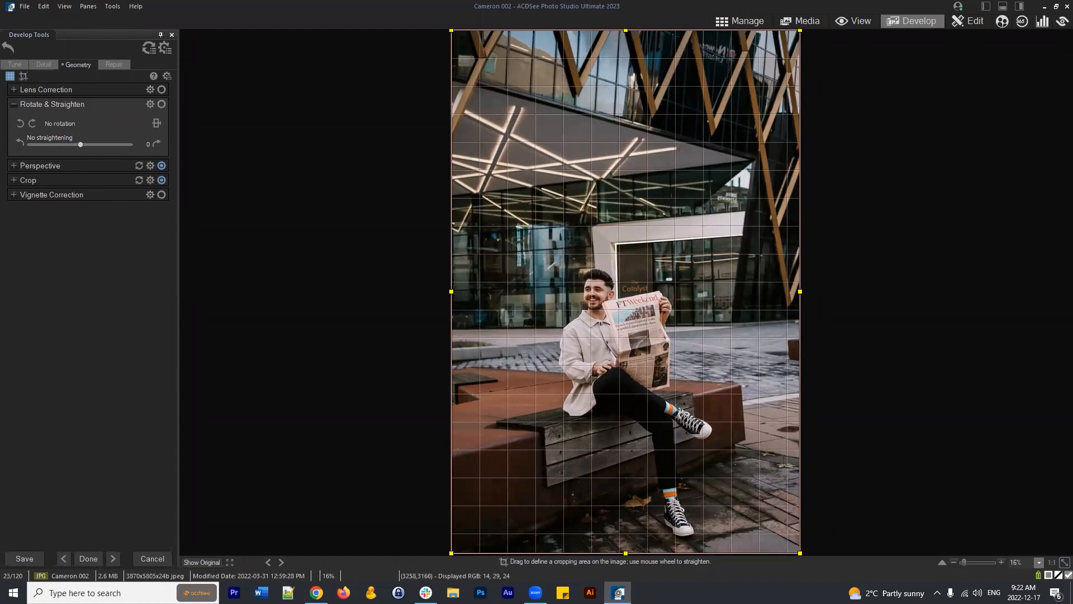
left_click(156, 123)
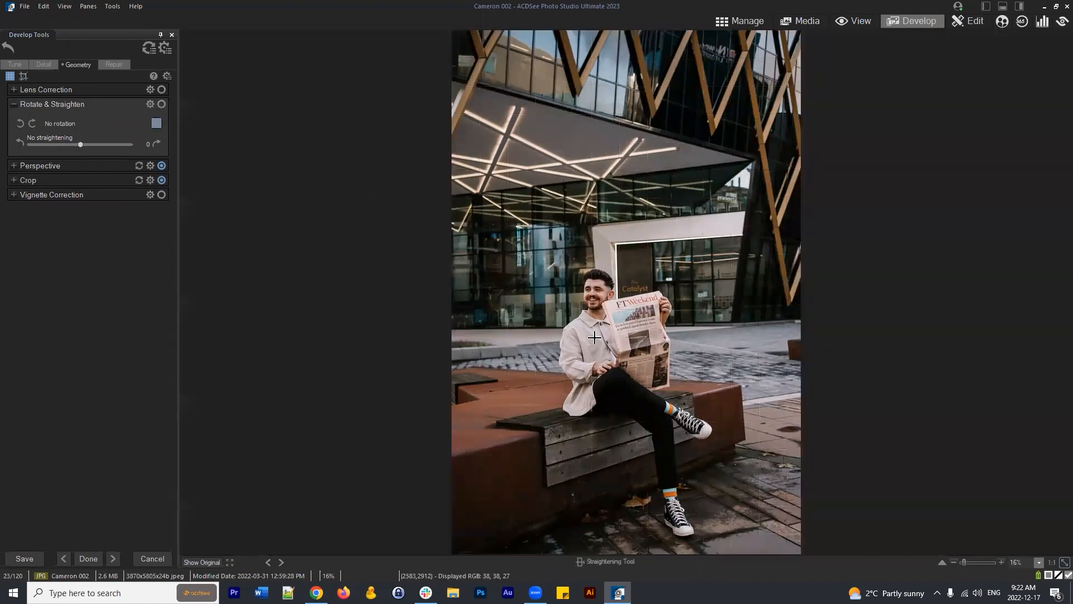
left_click(467, 130)
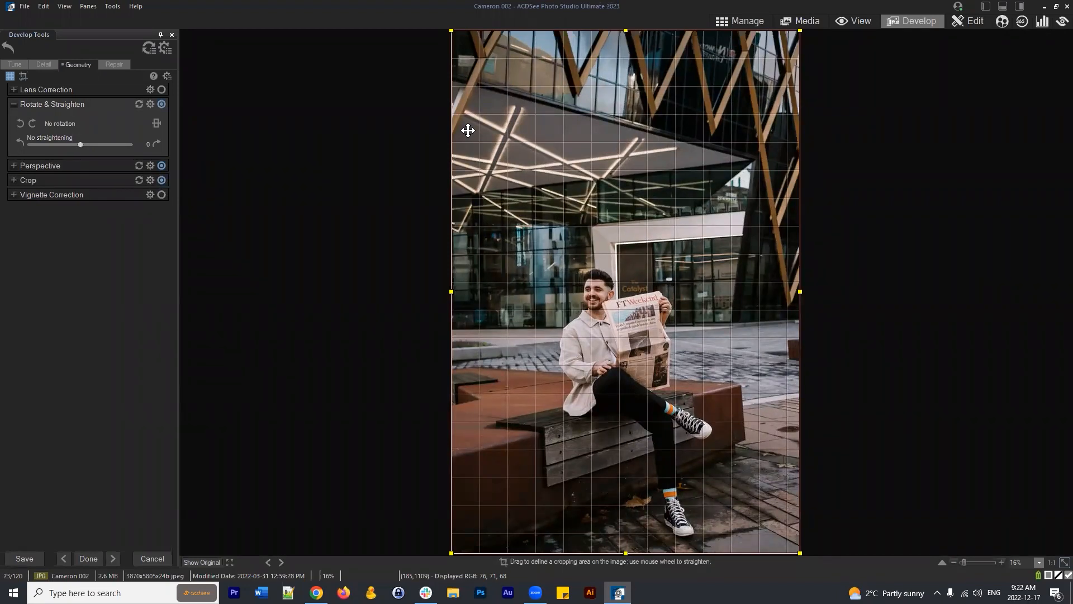
Return to Manage mode discarding the photo's changes, and open the HDR-2 folder inside the HDR folder of Pictures
left_click(722, 22)
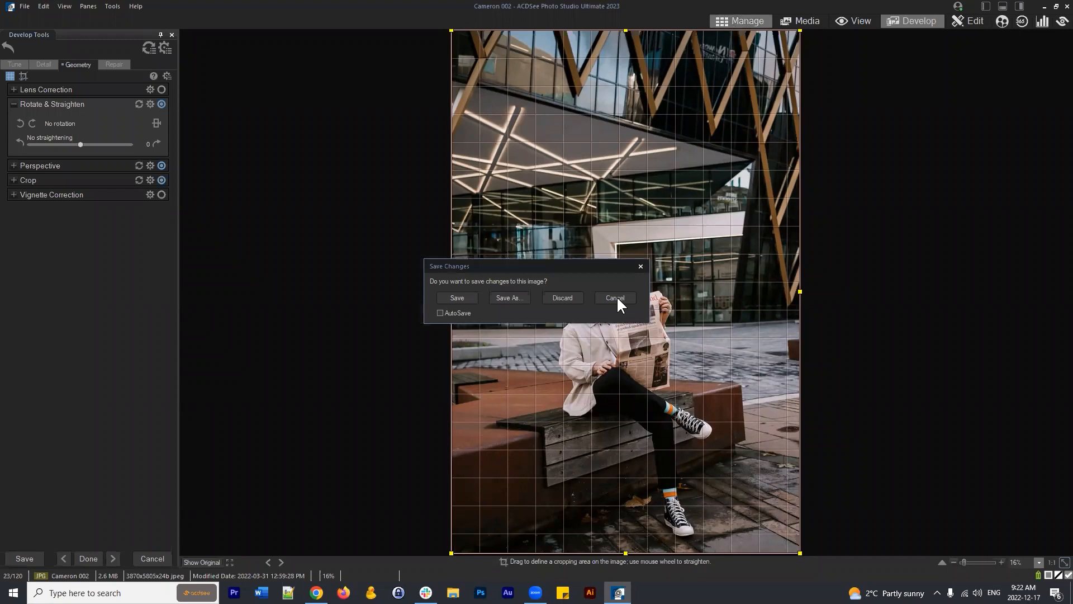
left_click(562, 297)
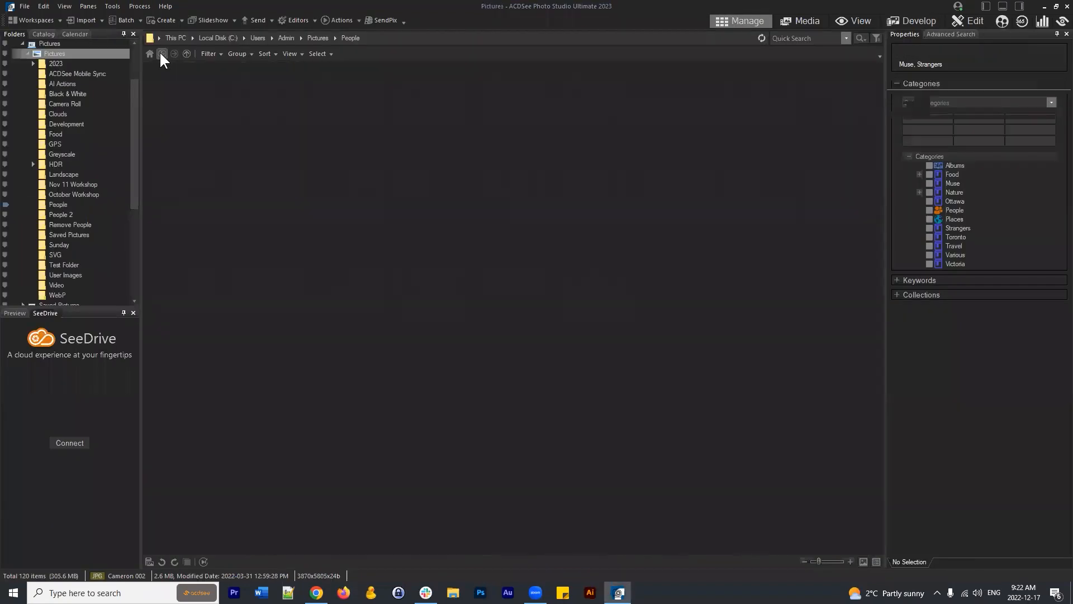
left_click(161, 53)
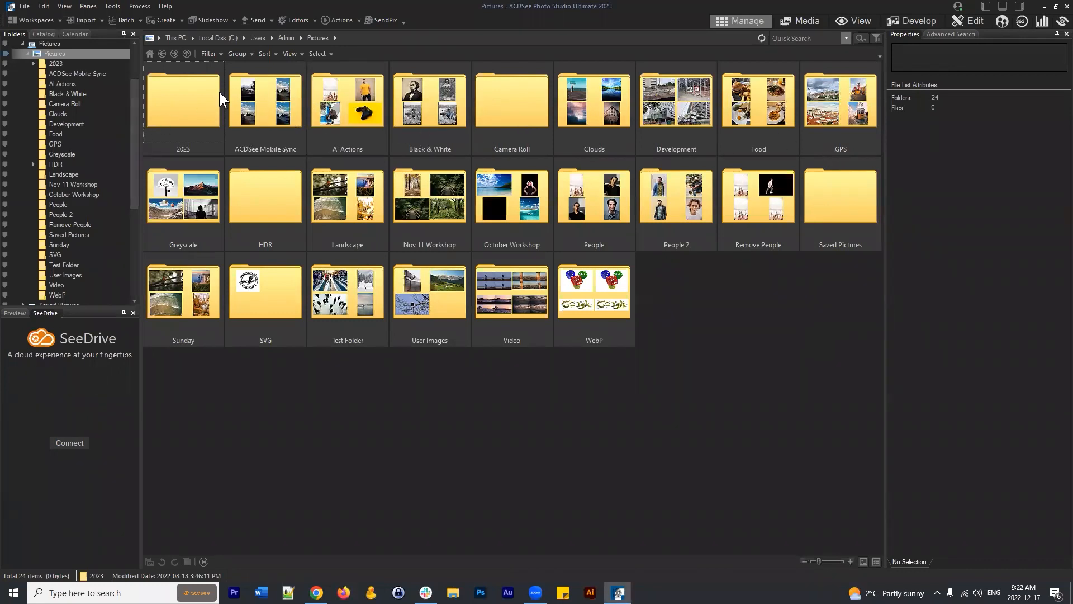
left_click(262, 189)
double_click(274, 196)
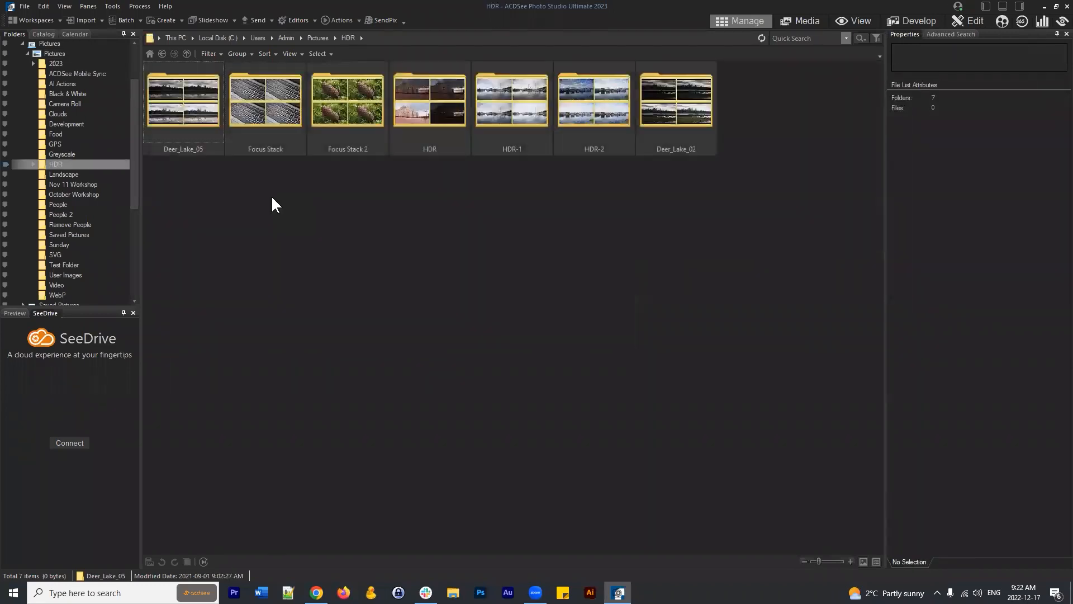
double_click(590, 97)
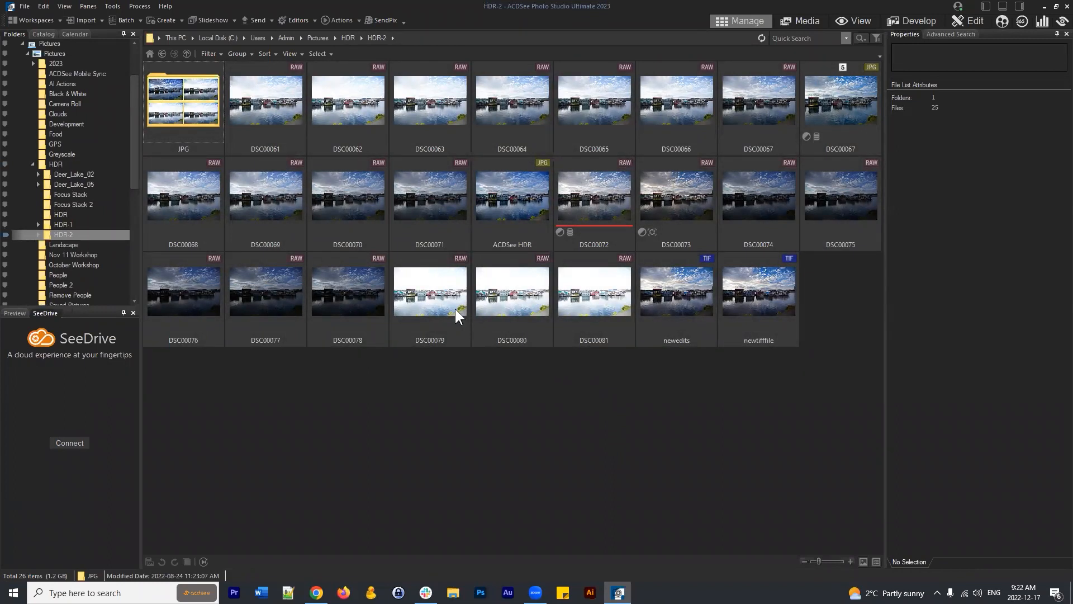
View the Geometry tools for DSC00071 in Develop mode and return to the folder's thumbnails
left_click(444, 201)
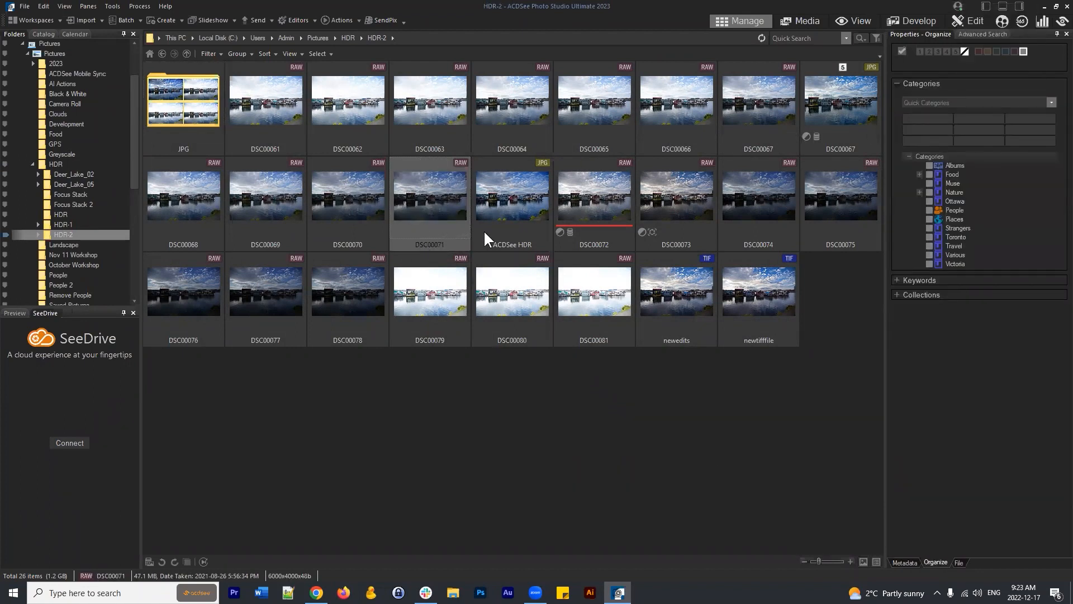
left_click(923, 21)
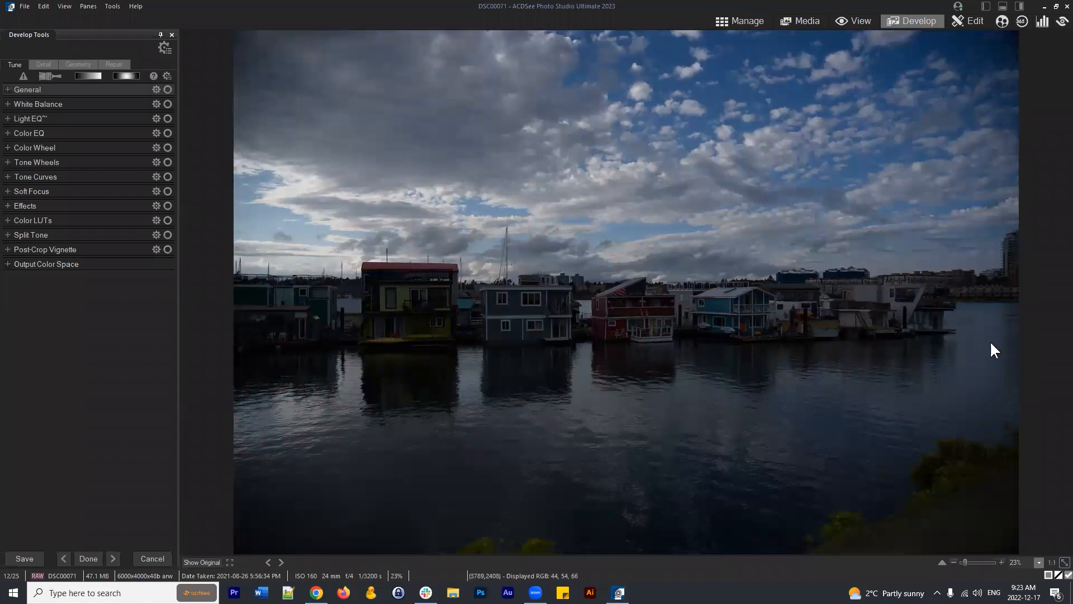
left_click(86, 65)
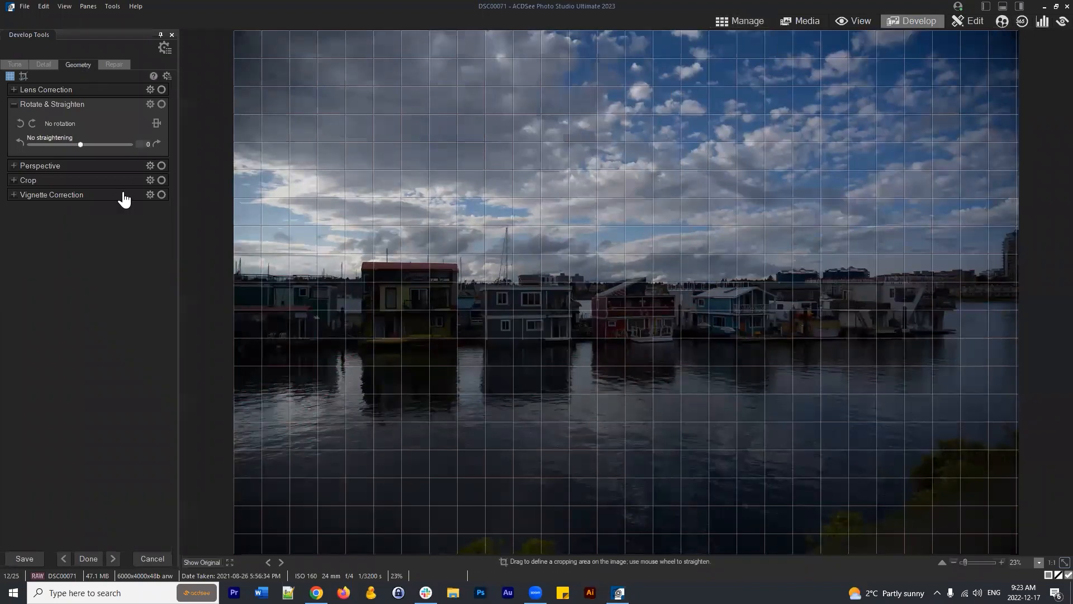
left_click(746, 24)
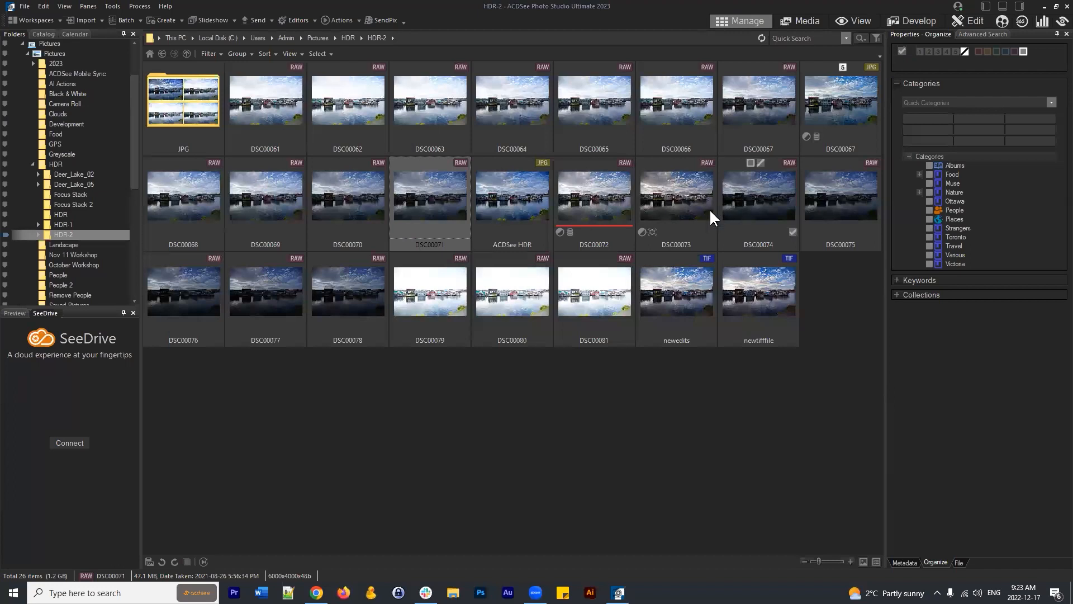
Look through RAW photos in HDR-2 and the contents of the HDR-1 folder, and return to HDR-2
left_click(743, 201)
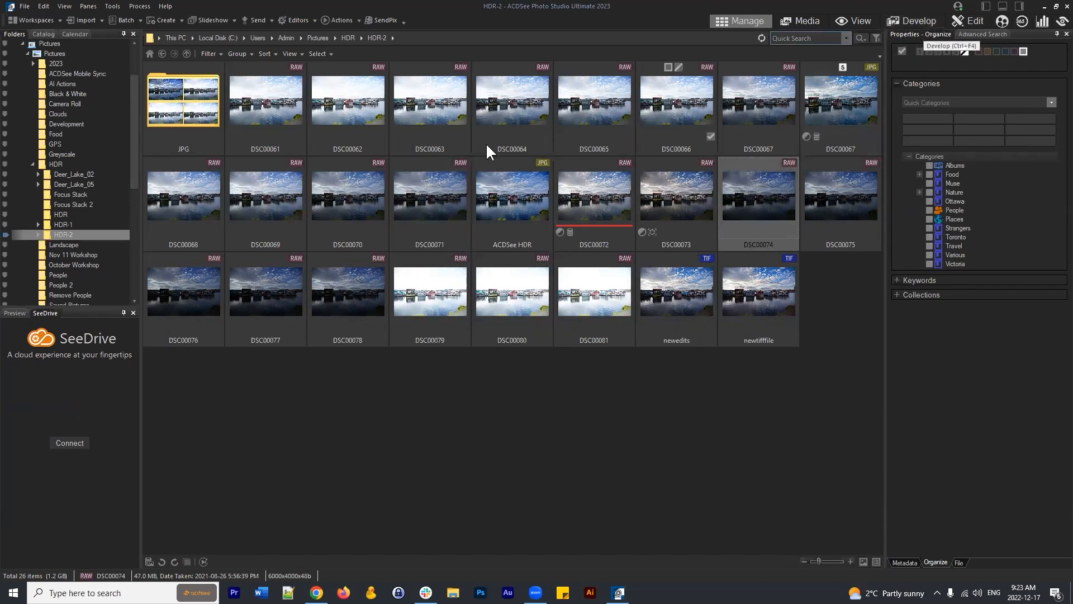
left_click(264, 203)
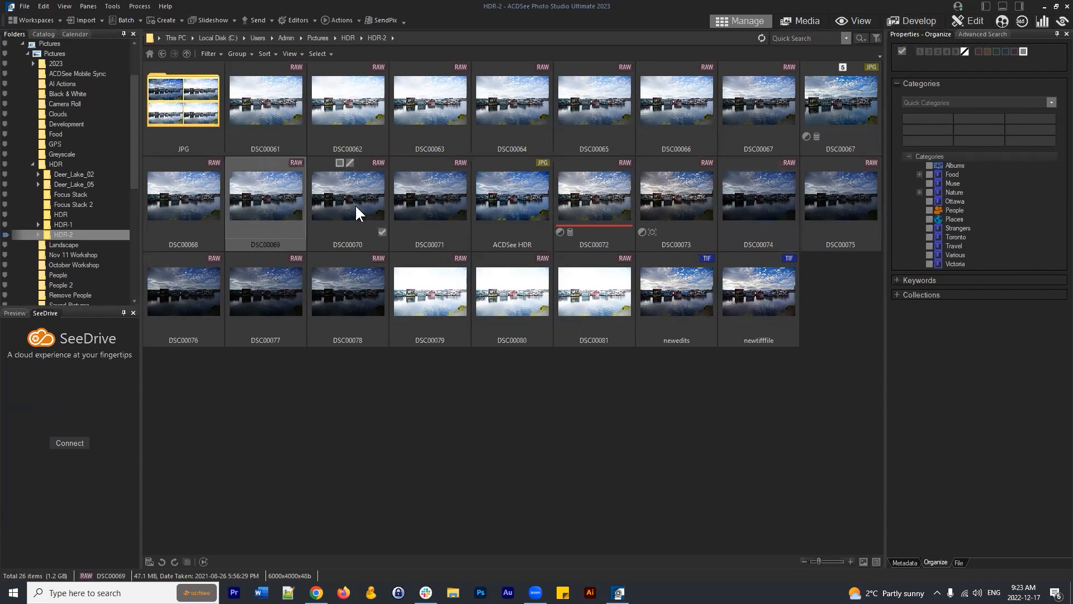
left_click(330, 185)
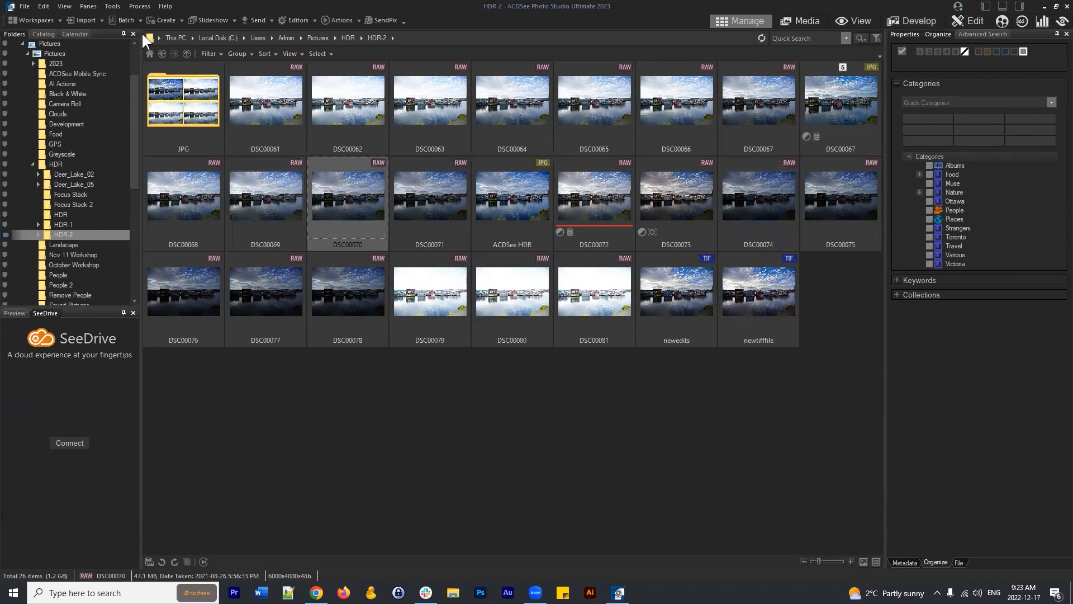
left_click(162, 53)
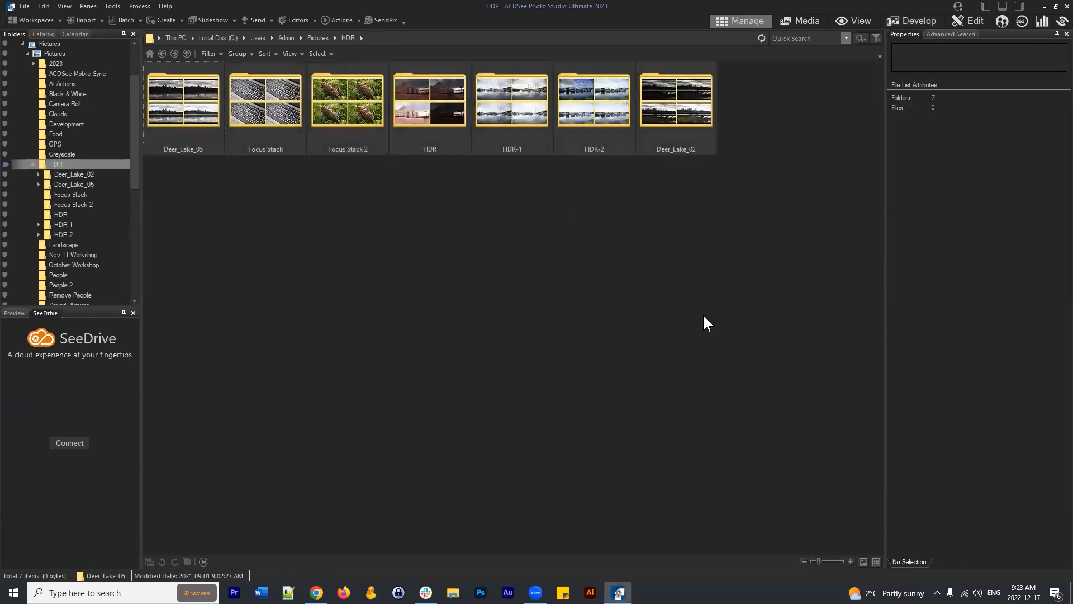
double_click(510, 100)
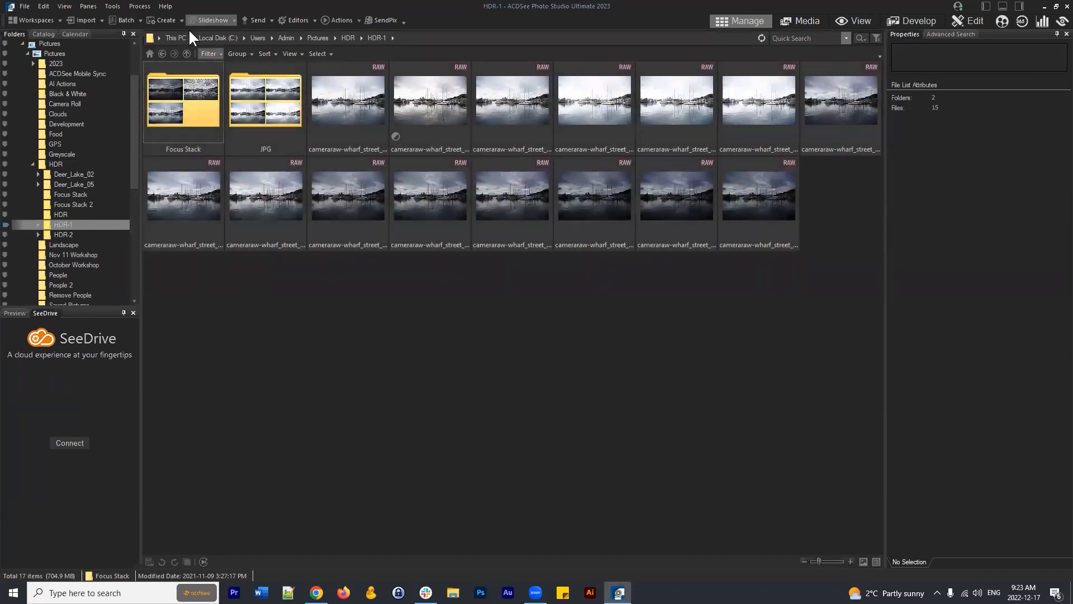
left_click(162, 53)
double_click(591, 87)
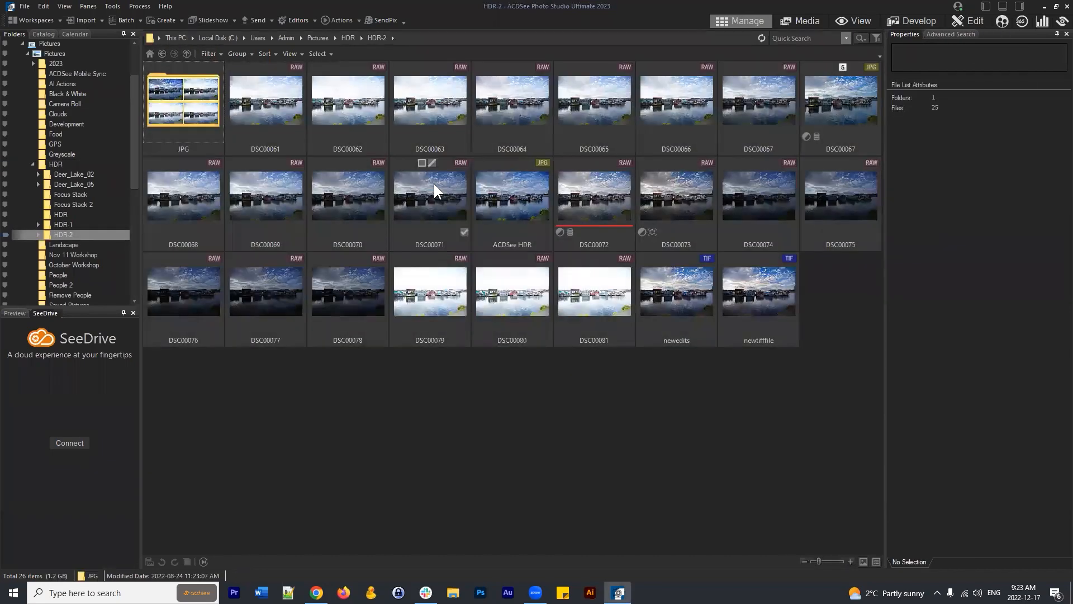
Open DSC00071 in Develop mode and enable the lens profile under Lens Correction in the Geometry tools
left_click(433, 184)
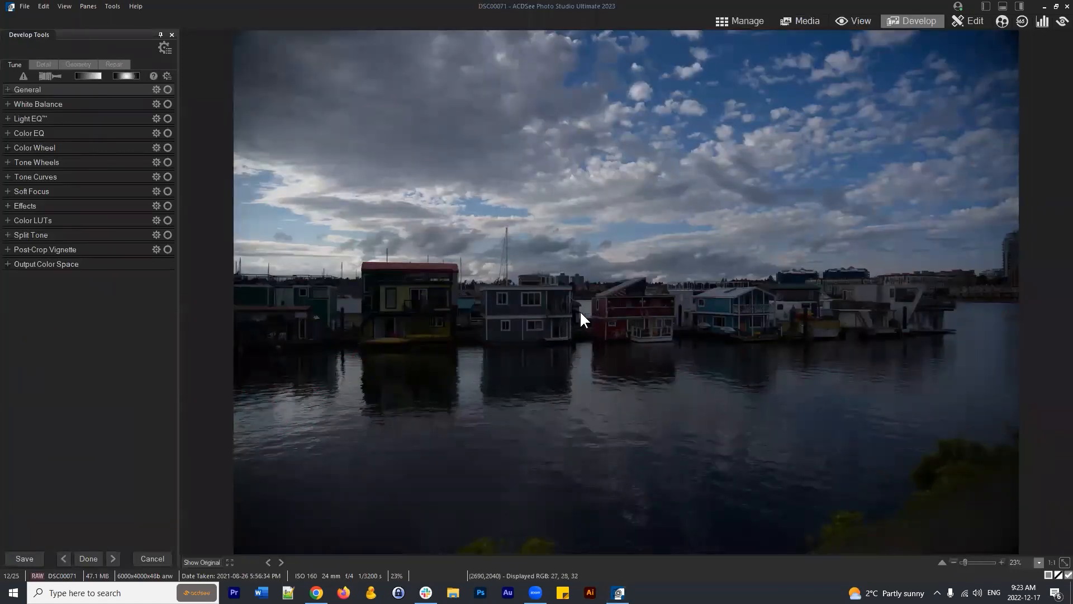
left_click(84, 66)
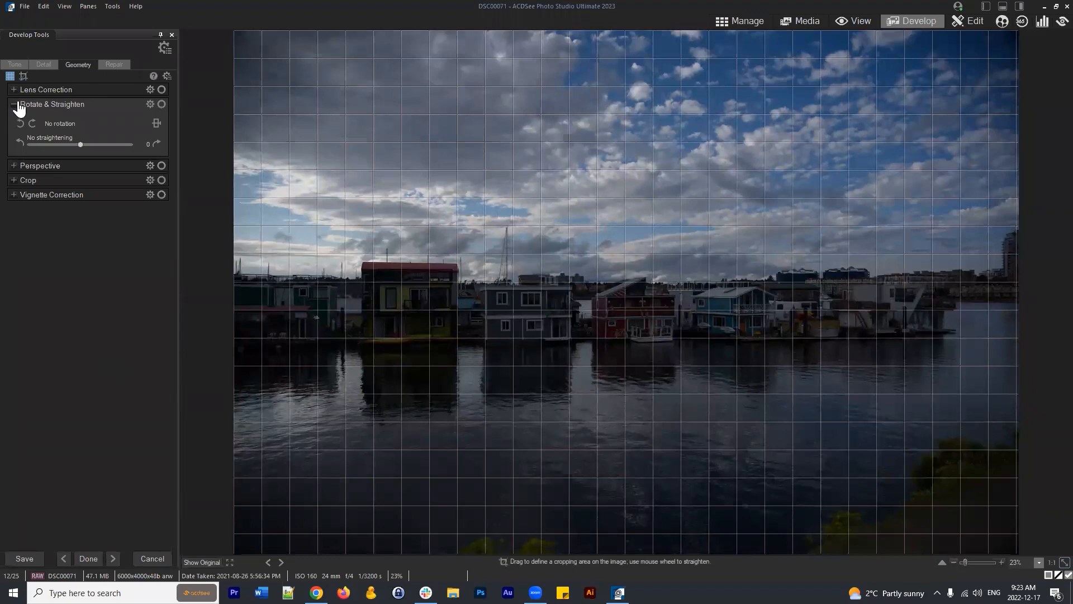
left_click(14, 104)
left_click(13, 90)
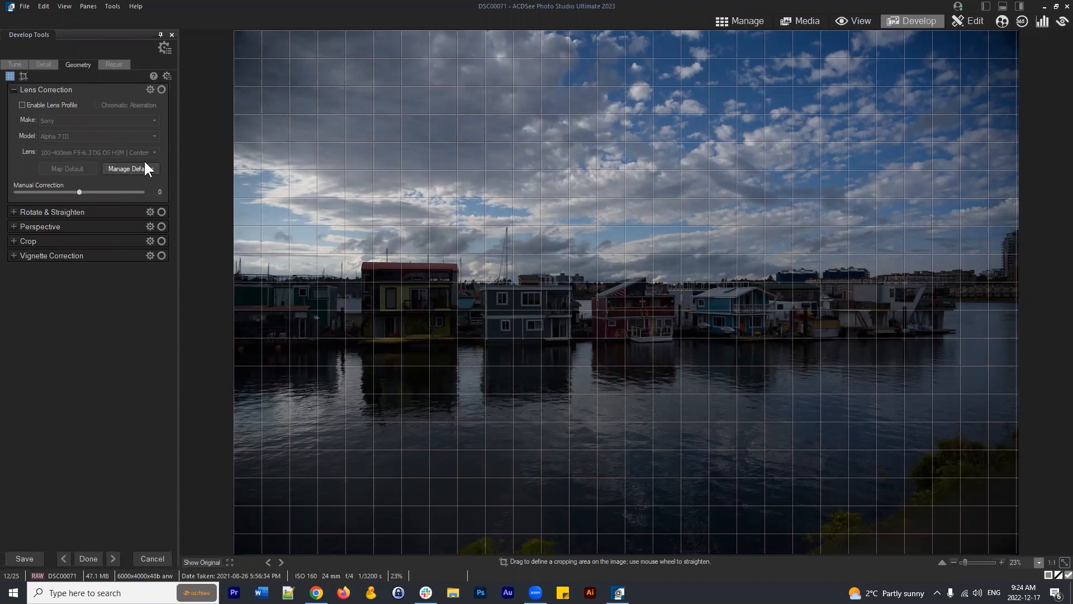
left_click(39, 105)
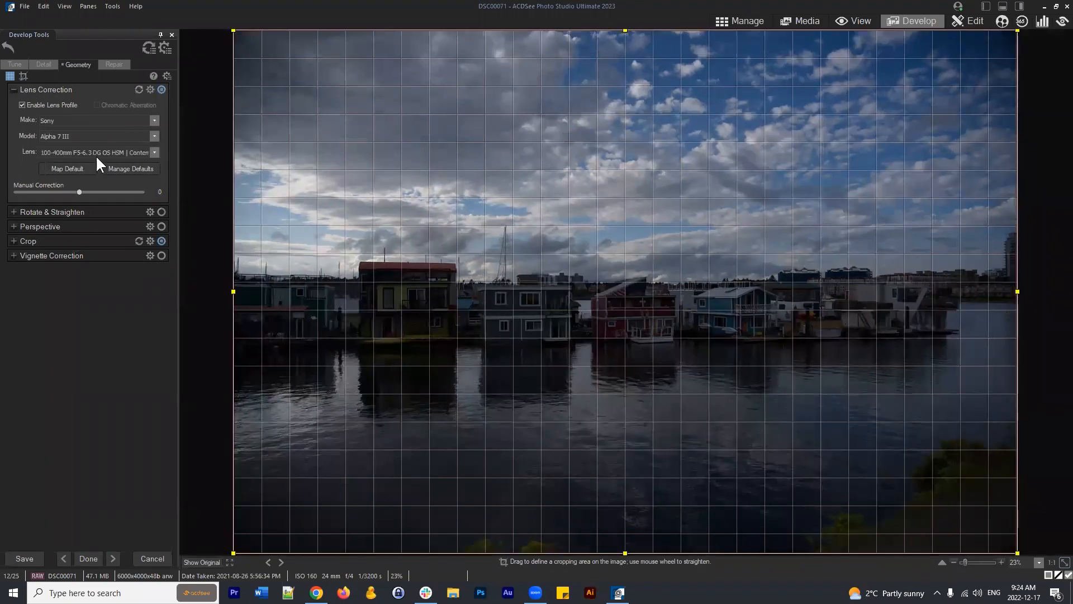
Look through the camera makes and lenses available for the lens profile, keeping Sony as the make
left_click(148, 120)
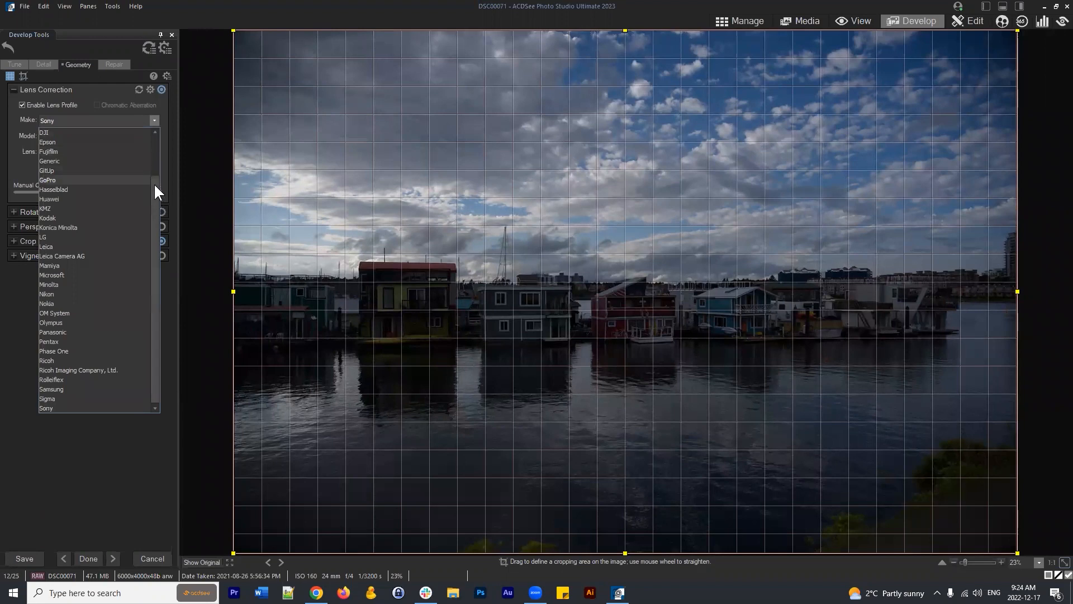
mouse_move(155, 184)
left_mouse_down()
mouse_move(157, 160)
mouse_move(155, 185)
left_mouse_up()
left_click(155, 123)
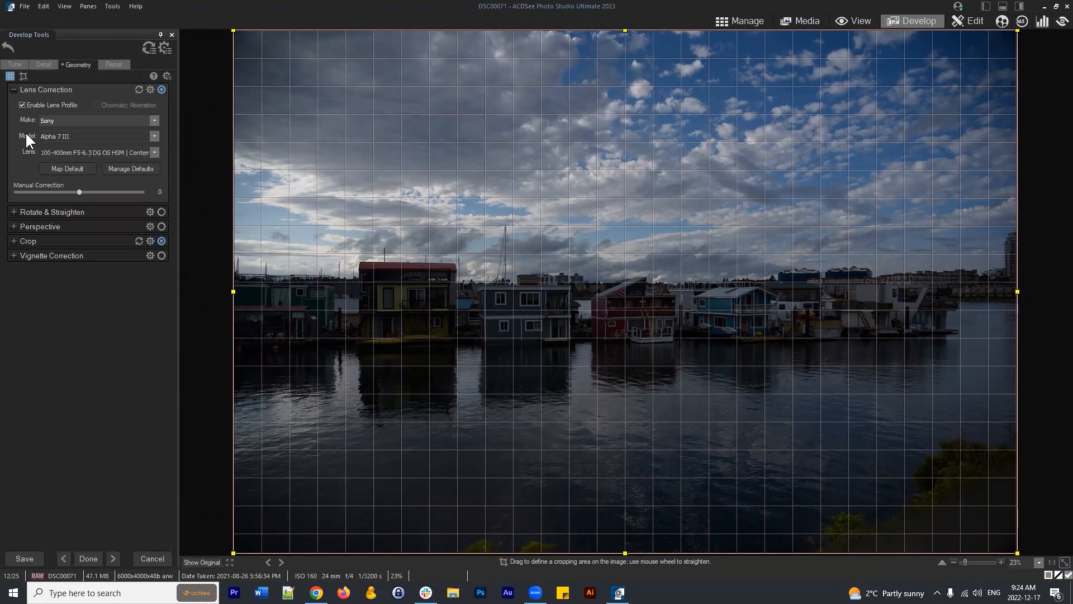
left_click(155, 152)
left_click(65, 140)
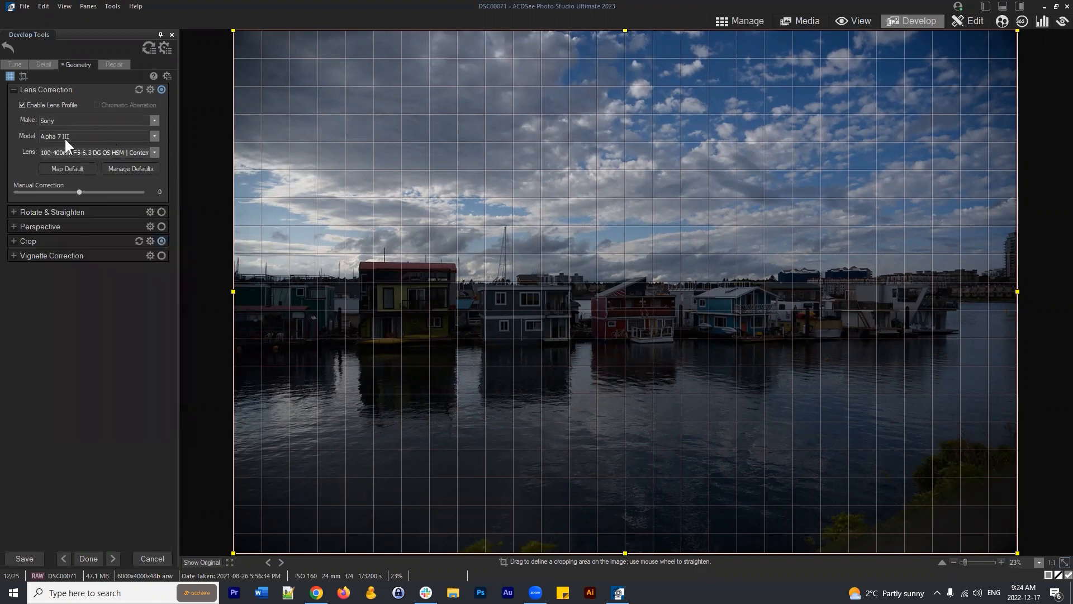
left_click(154, 120)
left_click(43, 117)
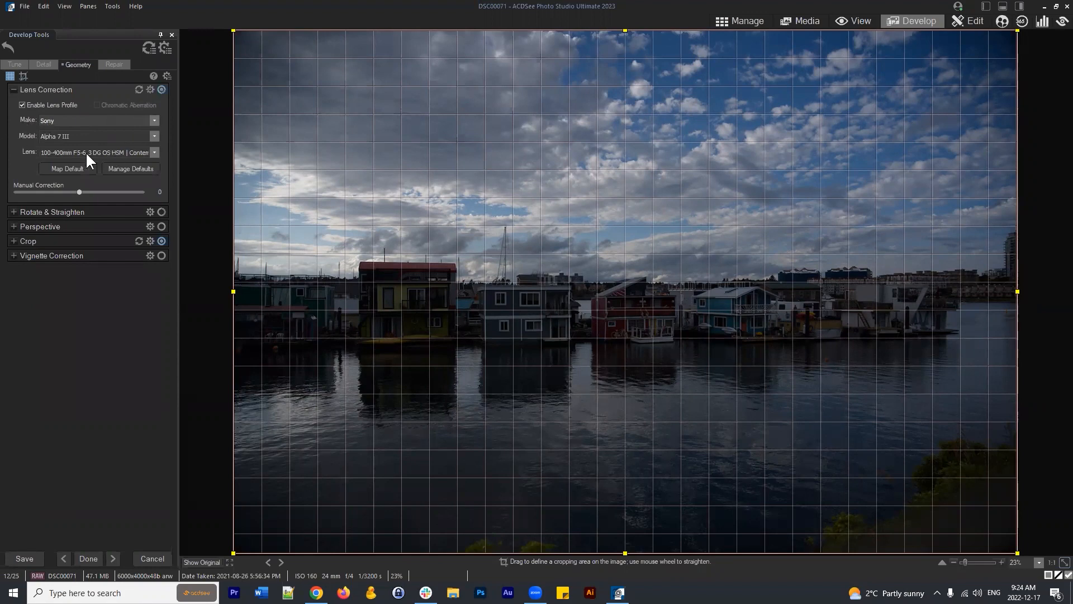
Browse the lens list for the Alpha 7 III, and switch the lens profile off and on to compare the photo
left_click(154, 152)
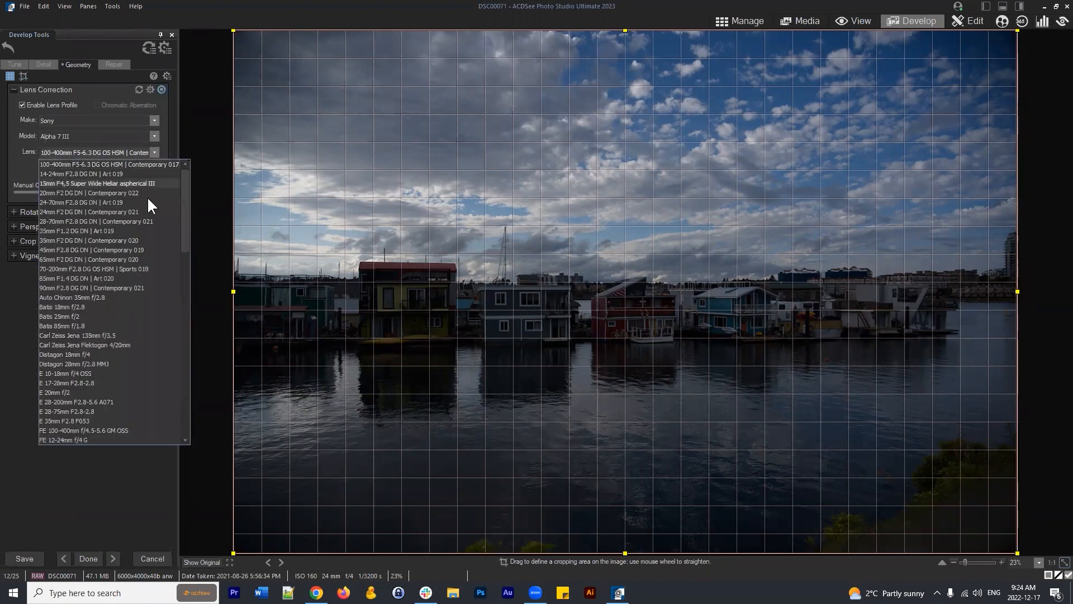
scroll(186, 182, "down", 15)
scroll(179, 223, "up", 15)
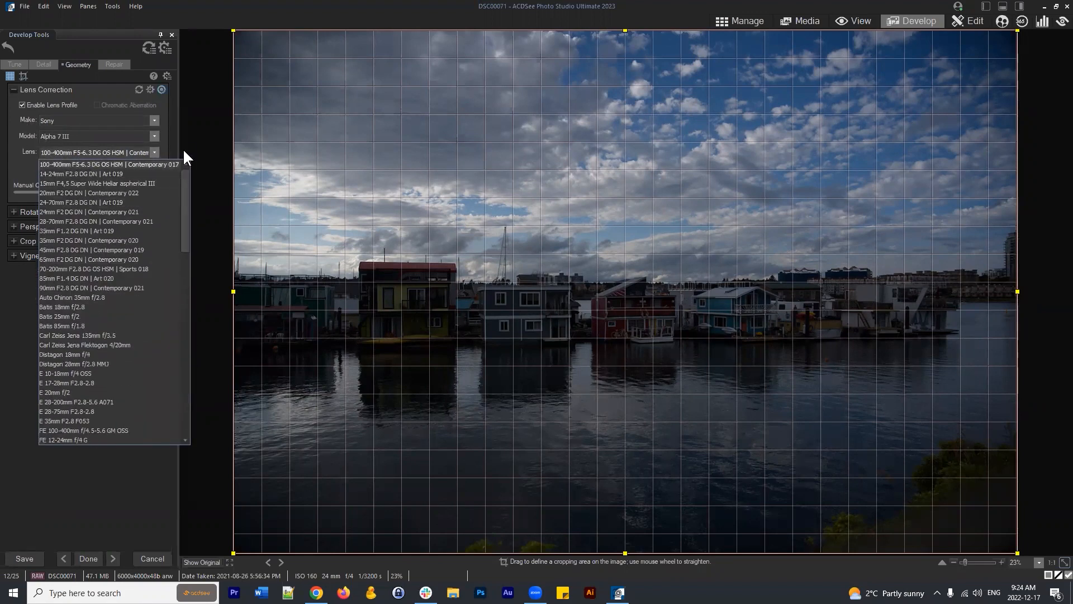
left_click(173, 139)
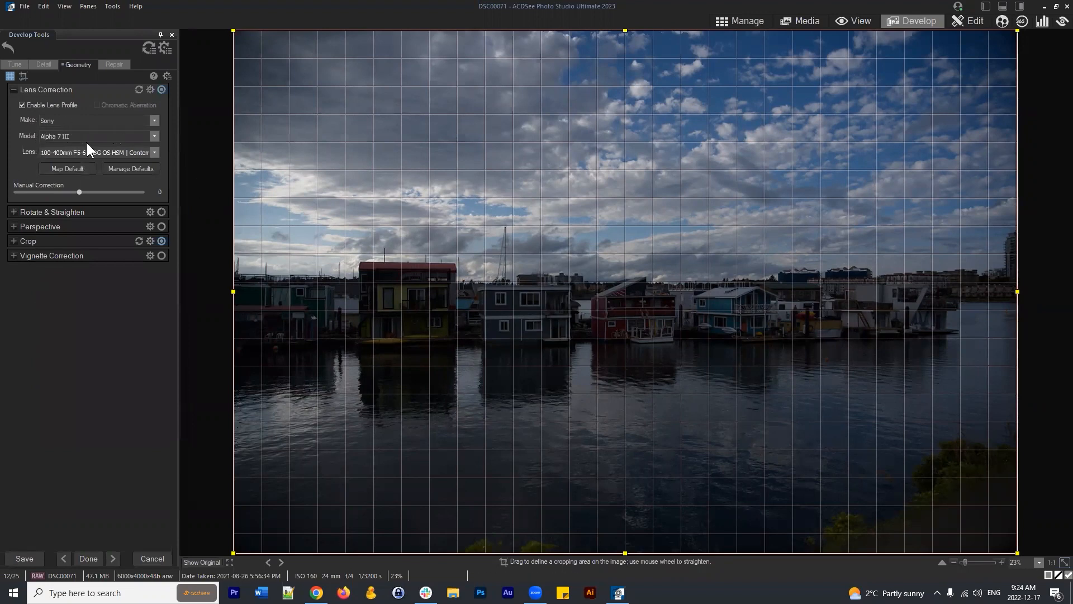
left_click(21, 105)
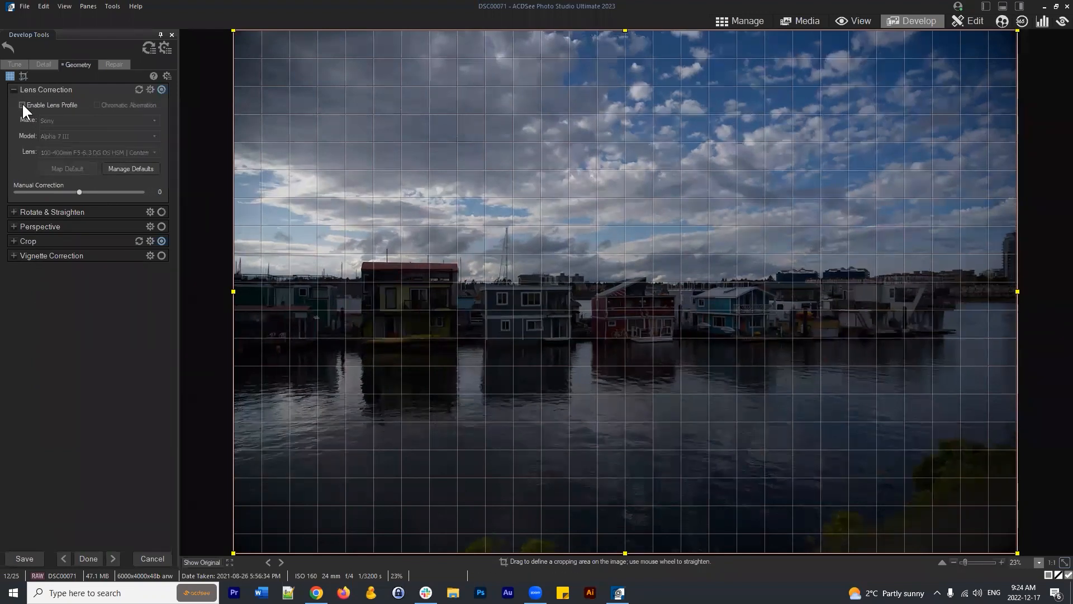
left_click(22, 105)
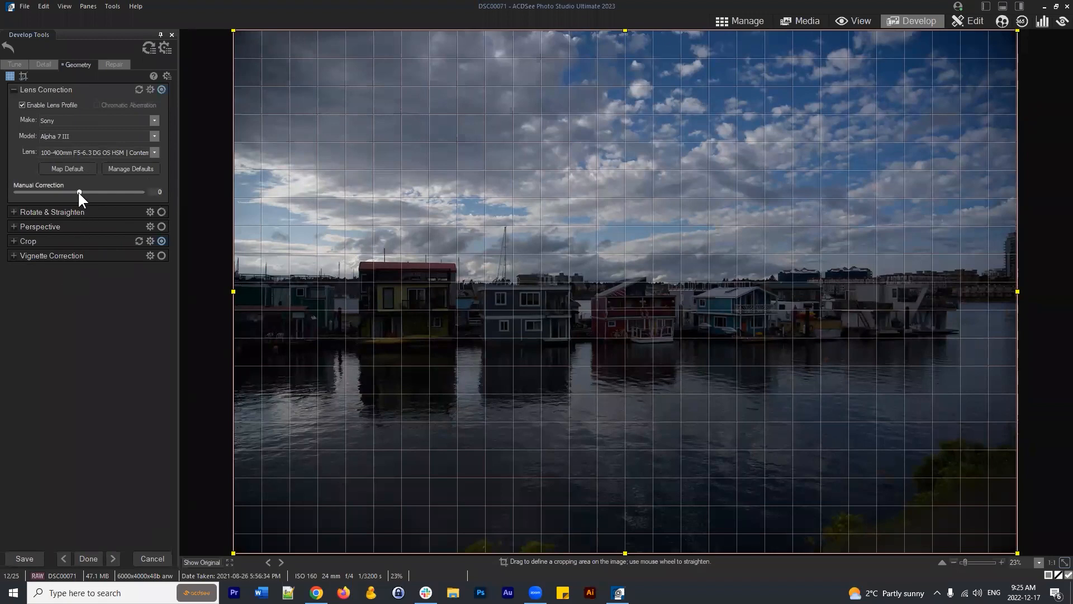
Try manual lens corrections of 84, -37 and 88 on the photo, and reset Manual Correction to 0
left_click_drag(79, 193, 133, 189)
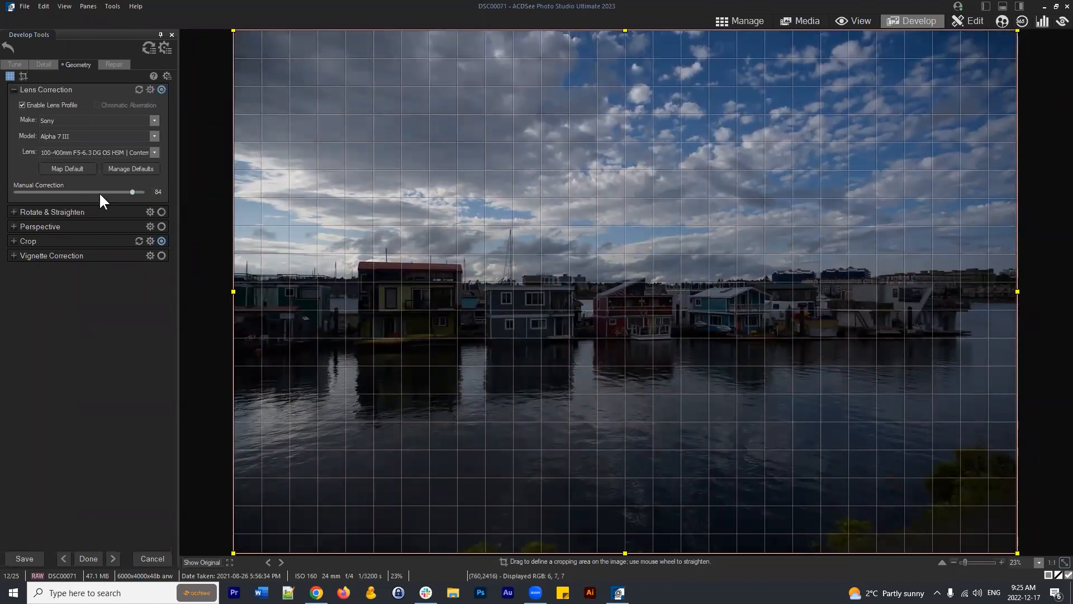
left_click_drag(121, 192, 51, 189)
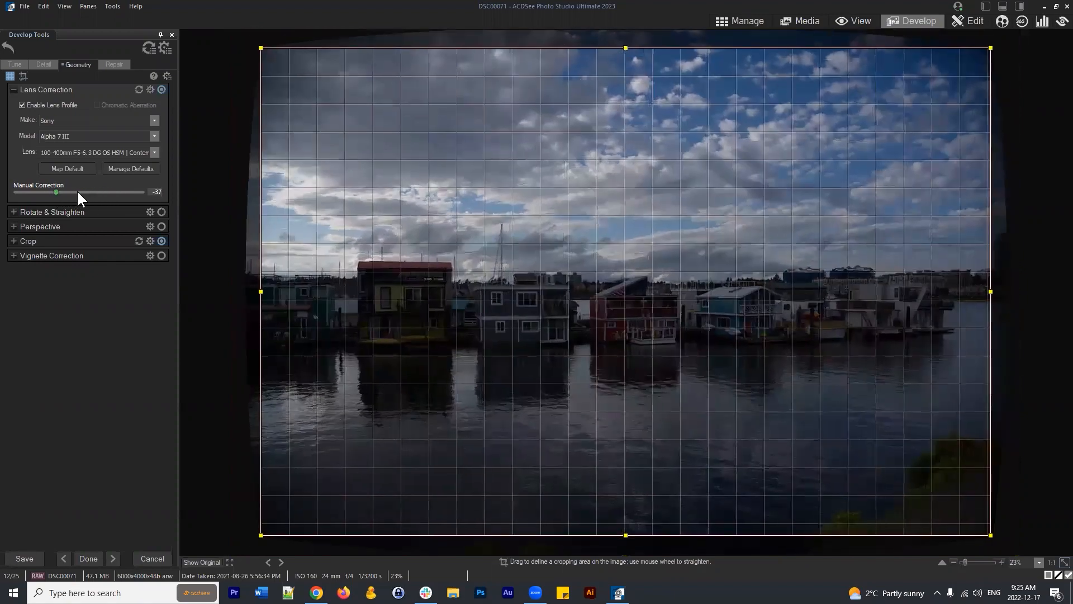
left_click(108, 190)
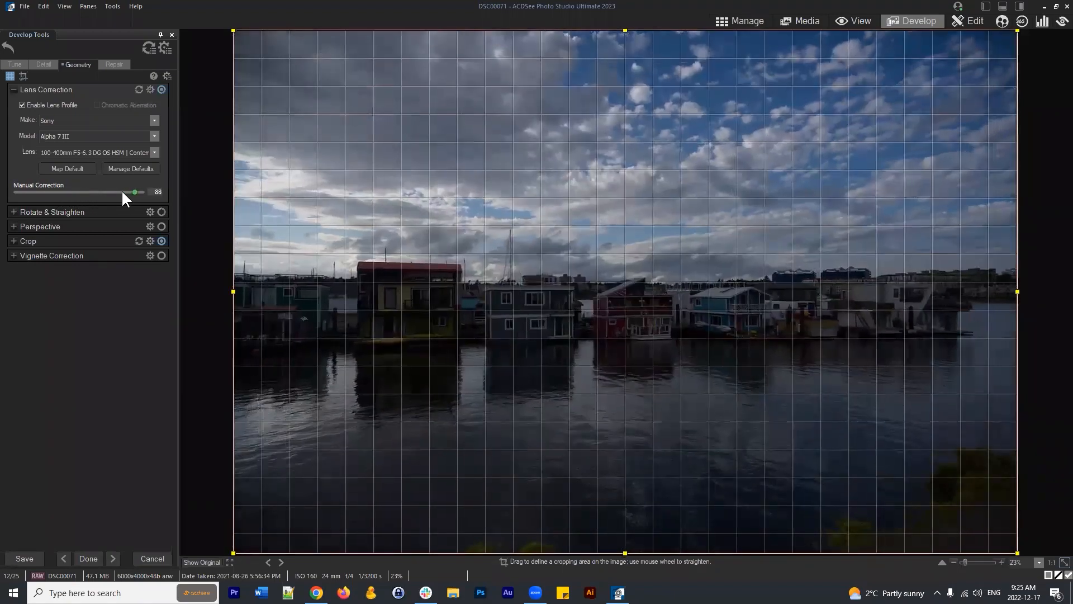
mouse_move(83, 191)
left_mouse_down()
mouse_move(48, 186)
mouse_move(71, 192)
left_mouse_up()
double_click(72, 192)
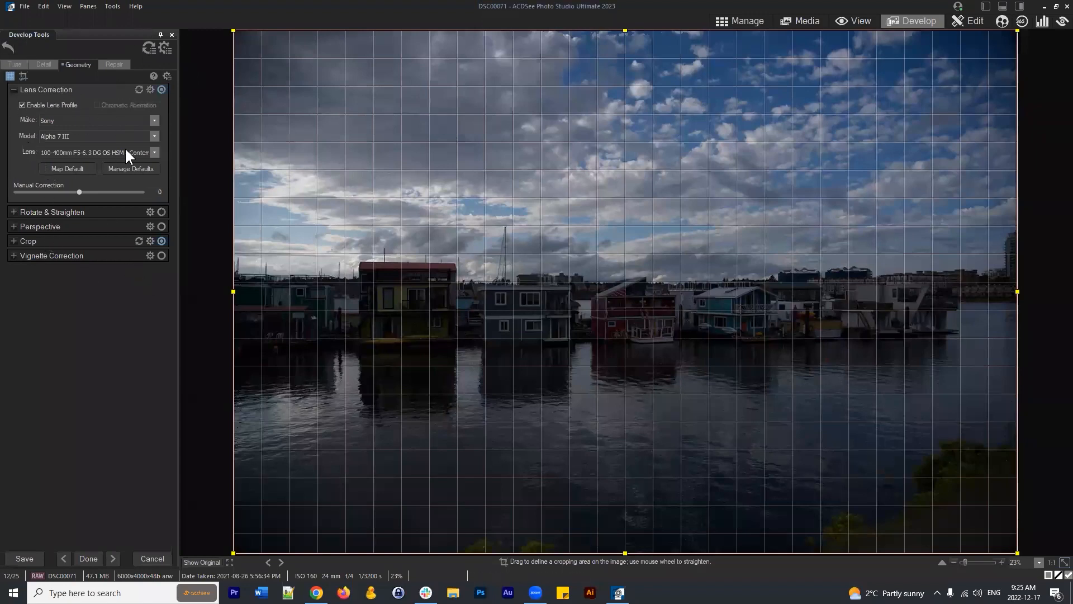
Hide the Develop Tools pane and show it again, and look through the list of available panes
left_click(109, 7)
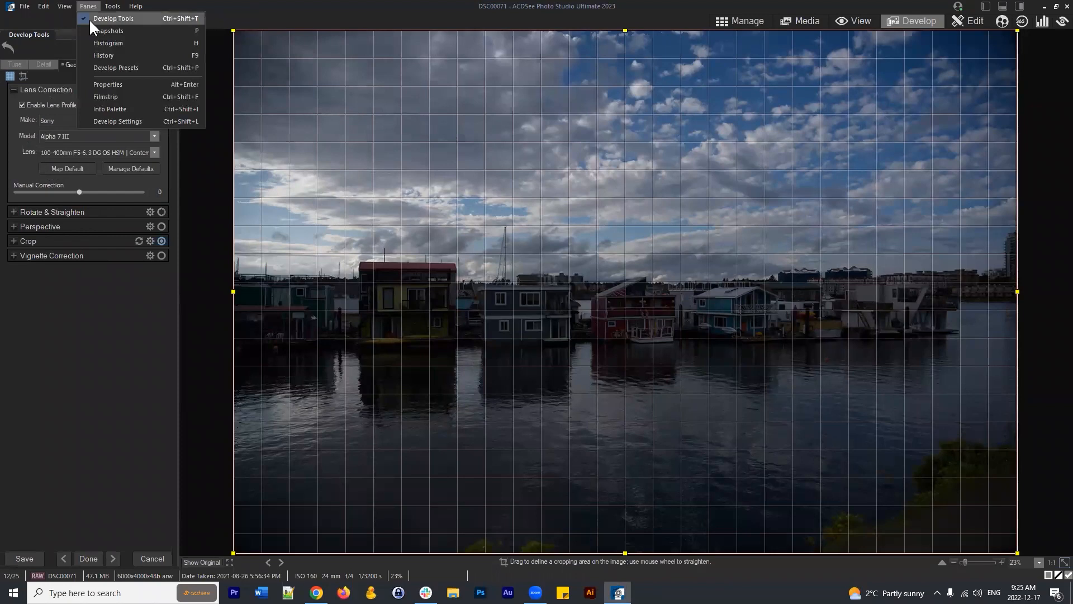
left_click(90, 18)
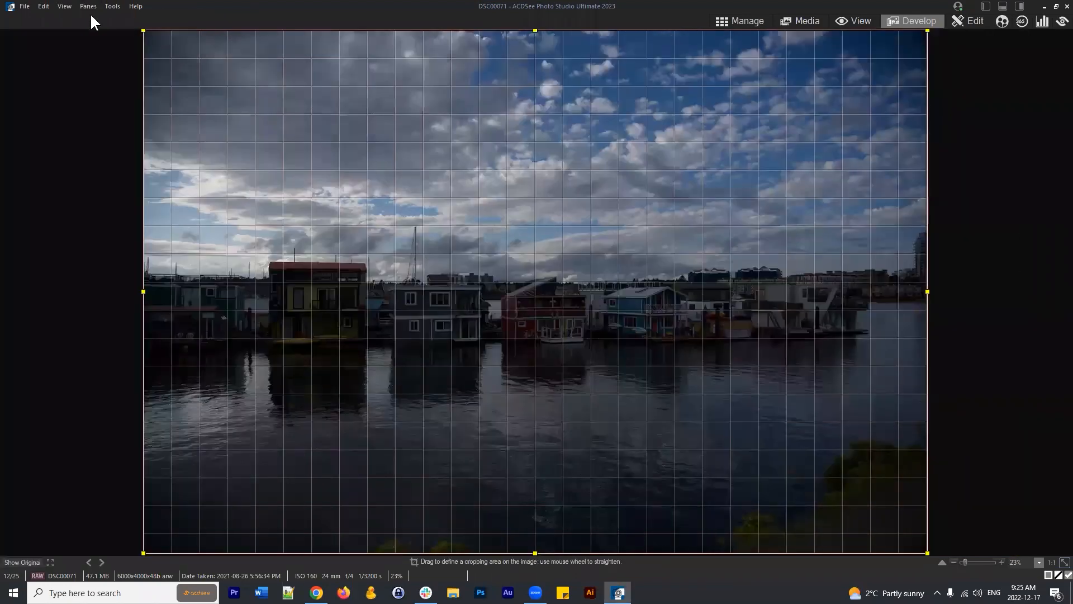
left_click(88, 6)
left_click(92, 19)
left_click(89, 6)
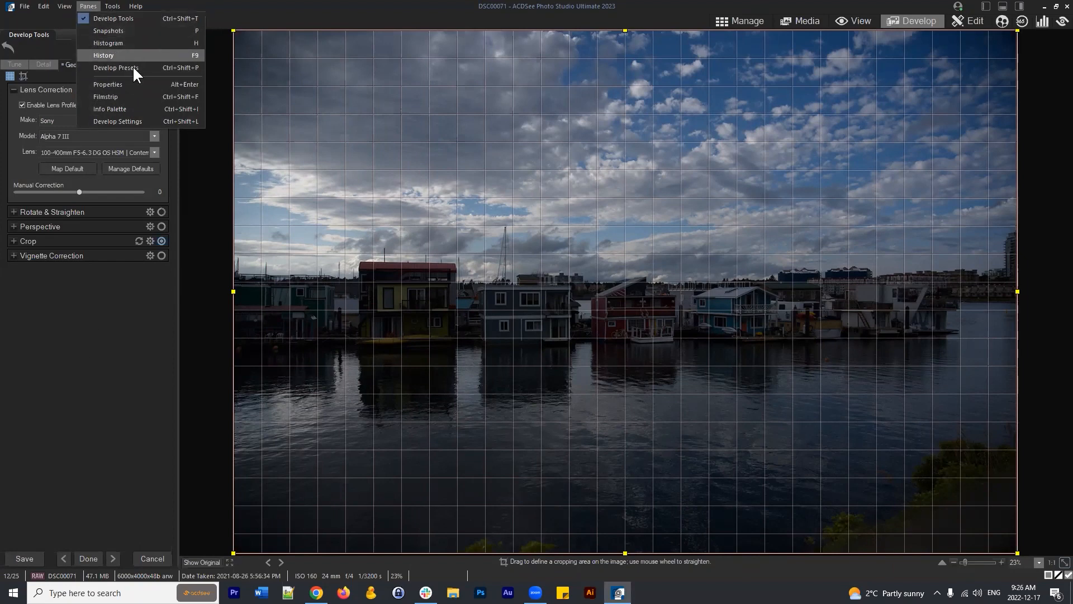
left_click(75, 401)
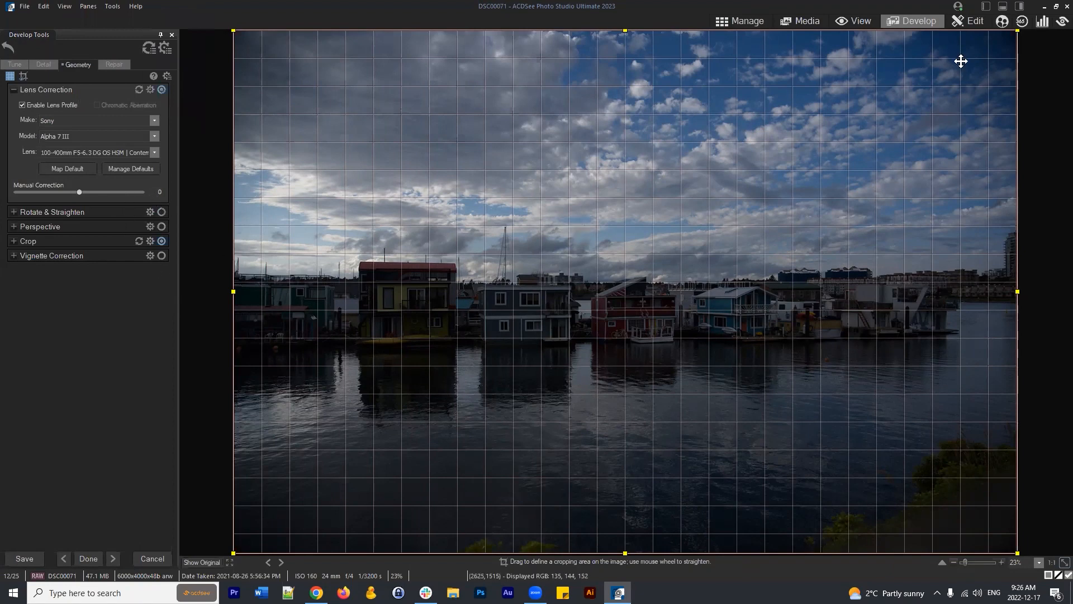
Show and hide the filmstrip, info, histogram, presets and history panes several times, and toggle the Develop Tools pane off and on
left_click(1001, 6)
left_click(1019, 6)
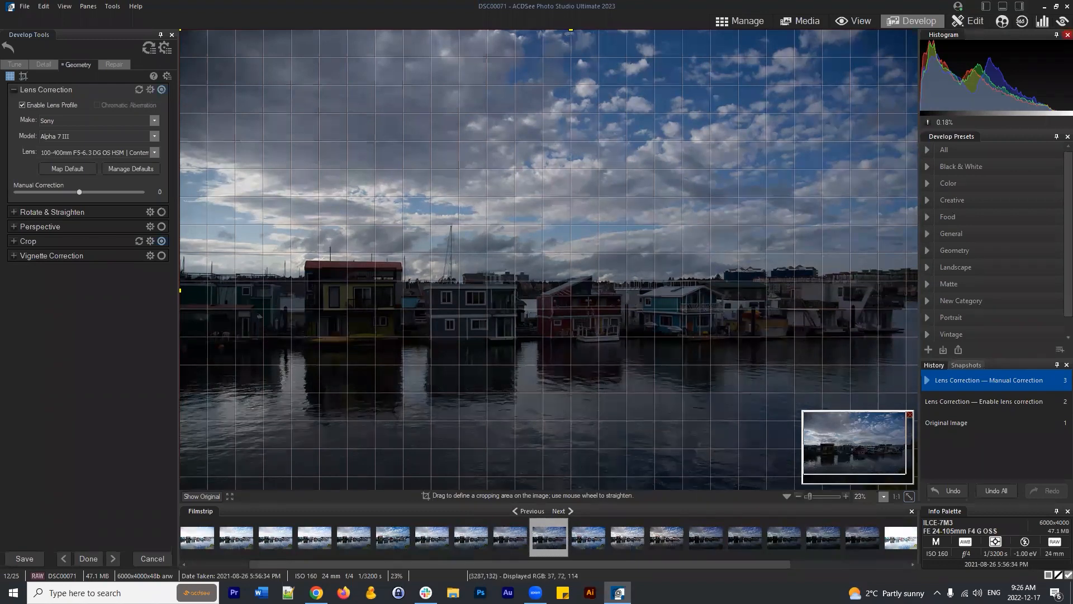
left_click(1020, 7)
left_click(1002, 6)
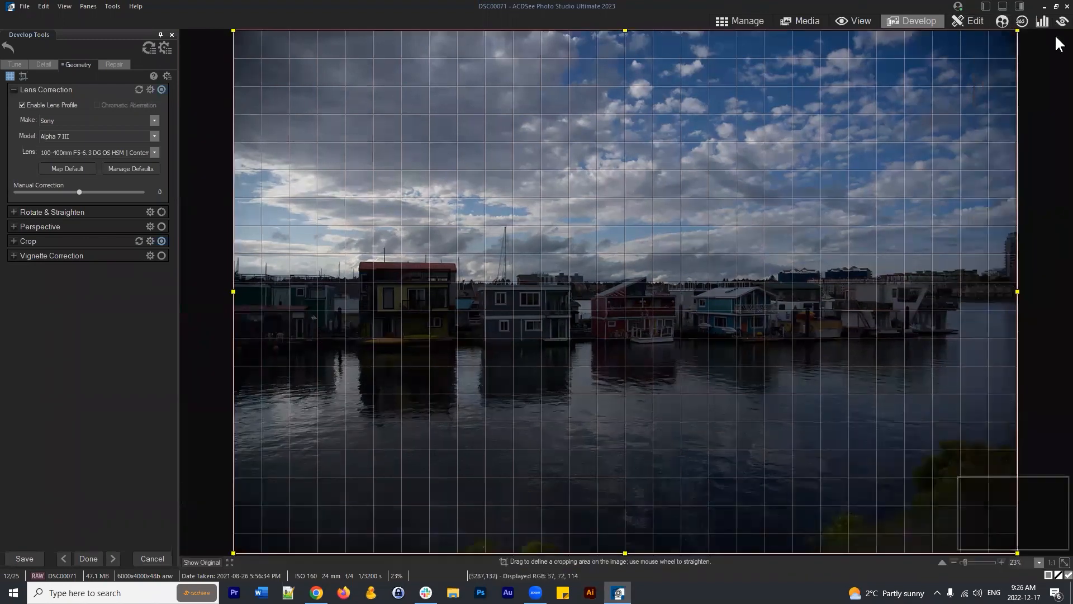
left_click(1020, 7)
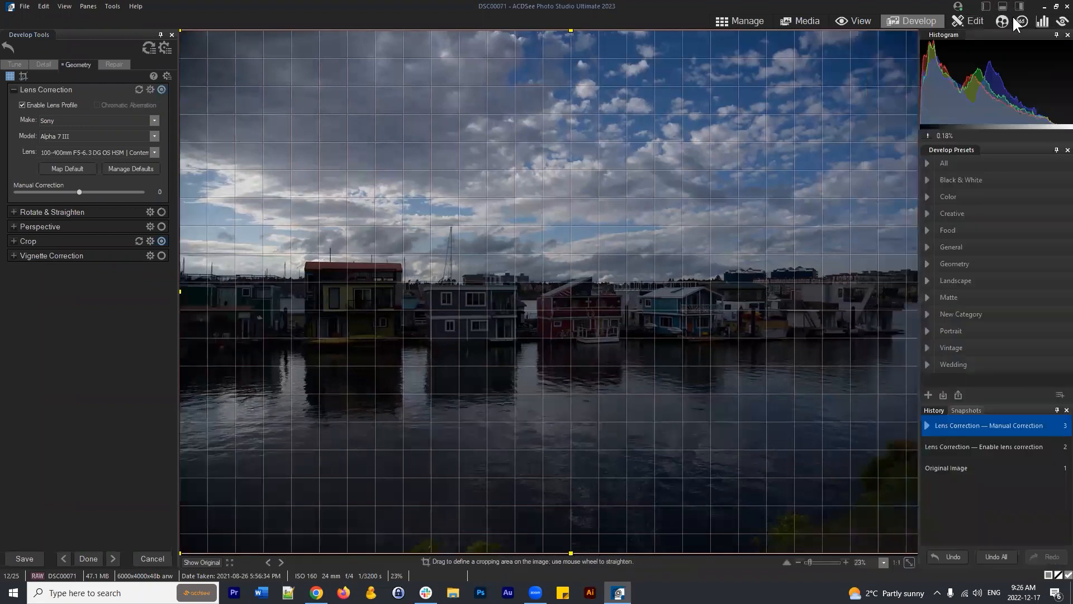
left_click(1003, 6)
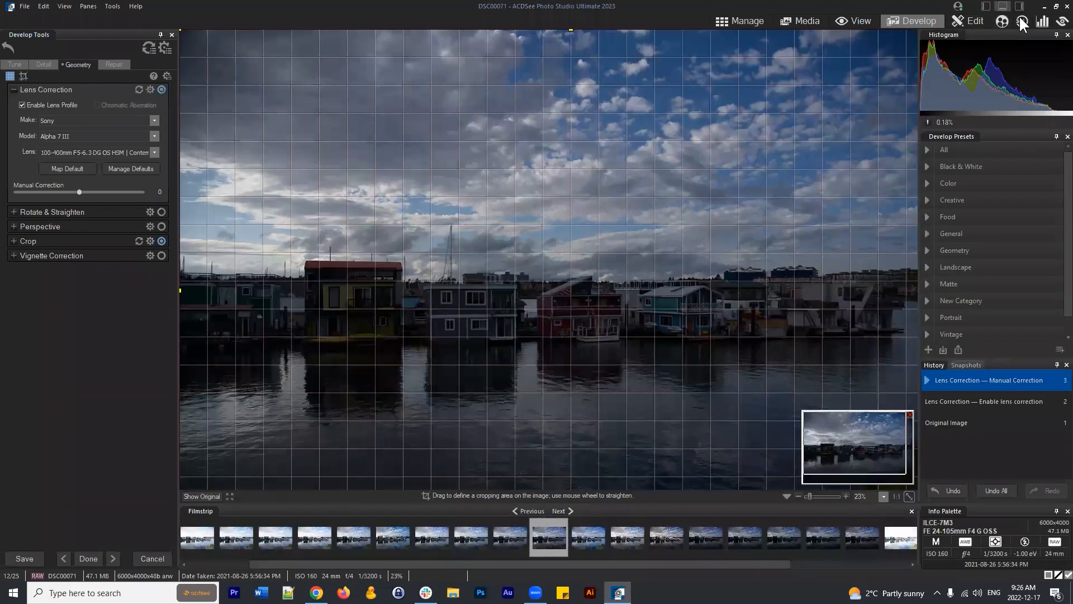
left_click(1003, 6)
left_click(1019, 7)
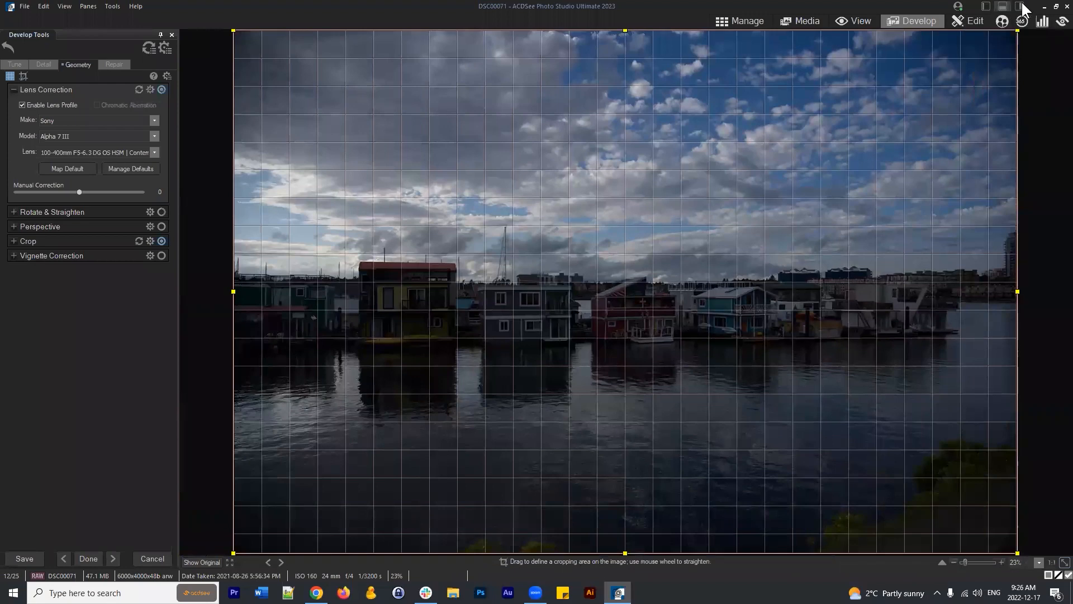
left_click(1003, 6)
left_click(622, 296)
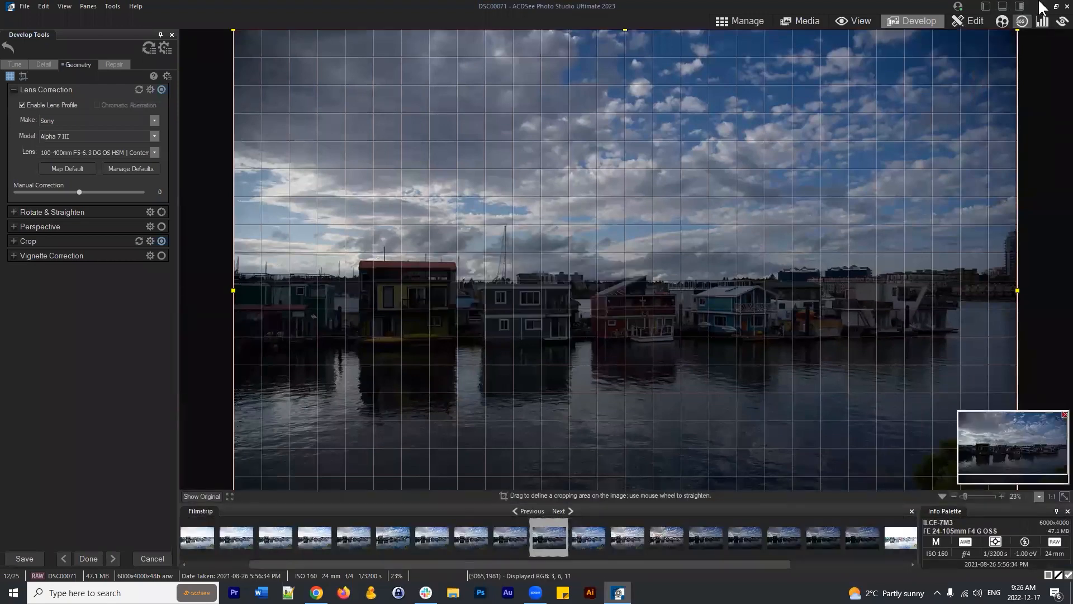
left_click(1020, 8)
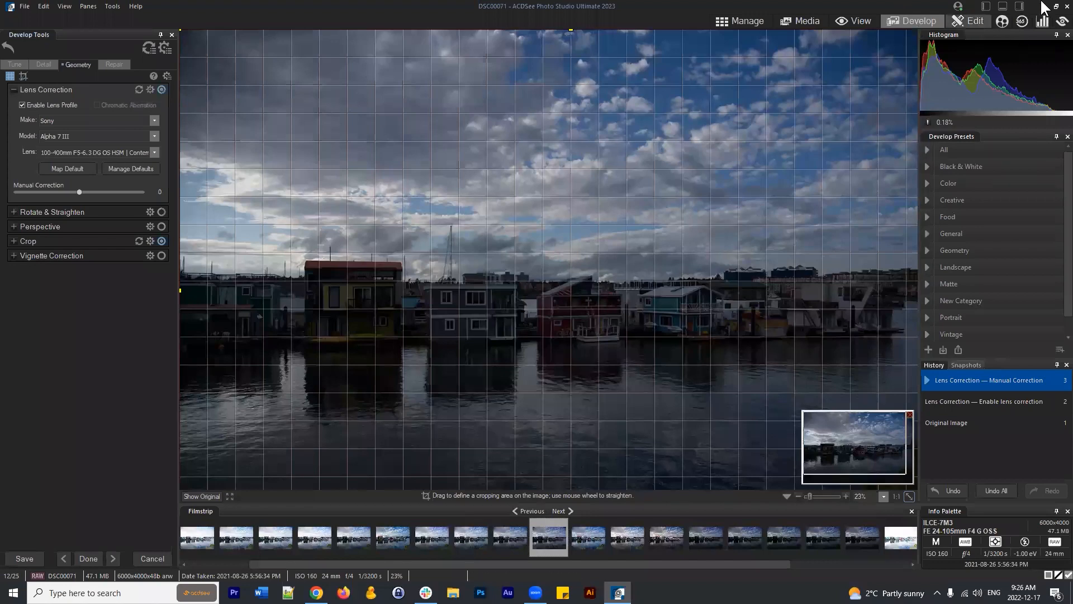
left_click(1020, 5)
left_click(1000, 6)
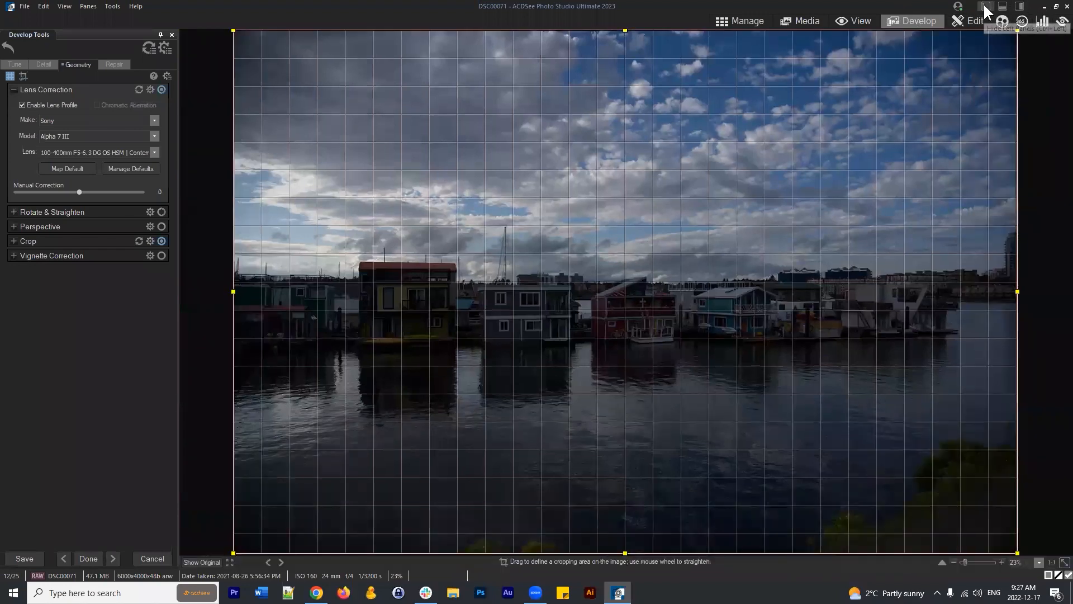
left_click(986, 6)
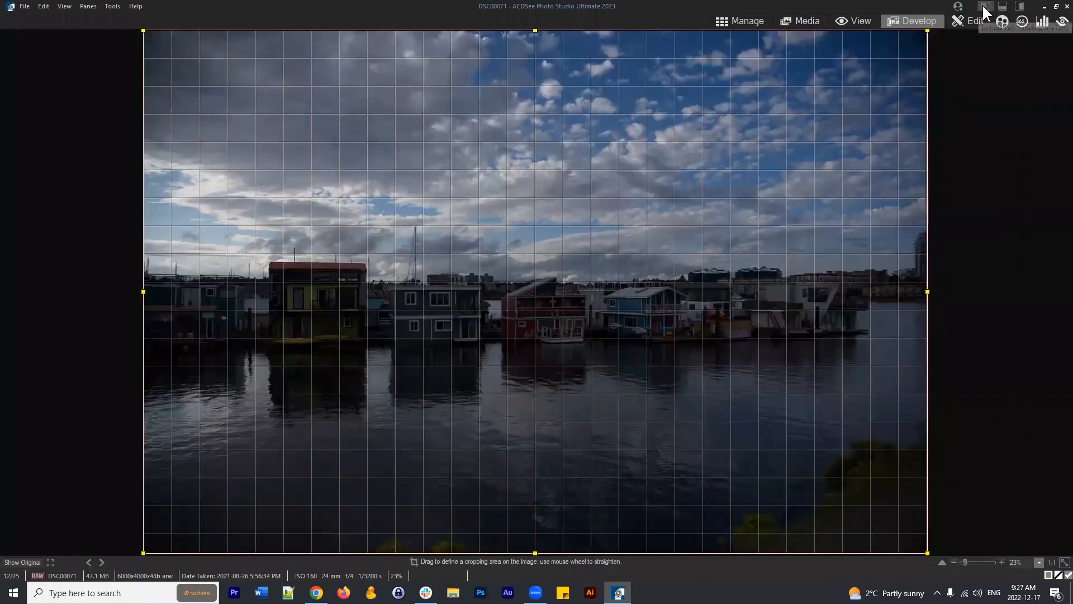
left_click(986, 6)
Show the filmstrip, histogram, presets and history panes, check the enabled entries in the pane list, and hide those panes again
left_click(1002, 6)
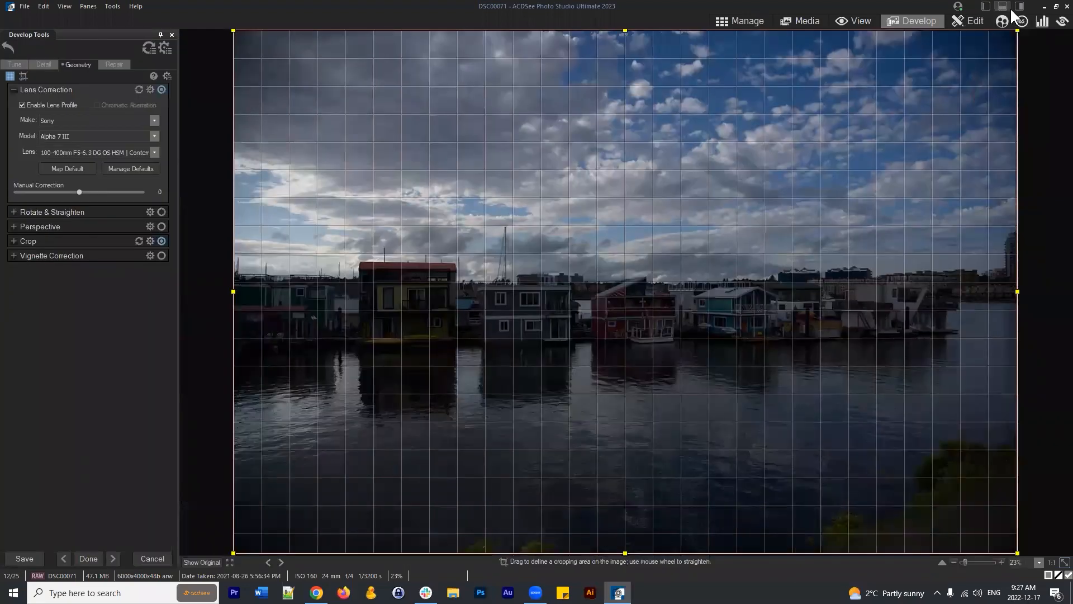
left_click(1020, 6)
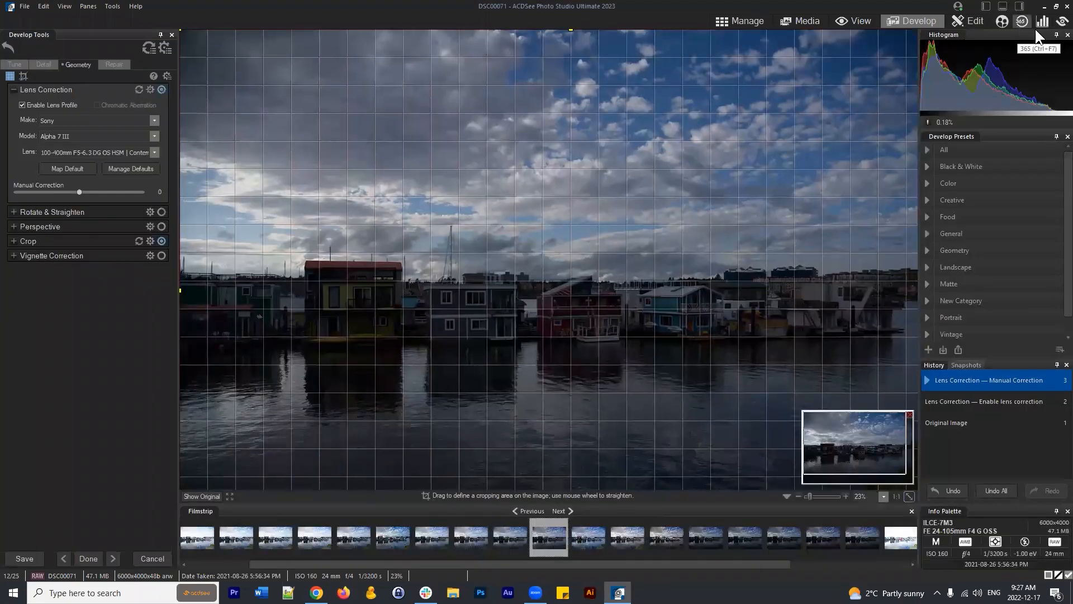
left_click(96, 5)
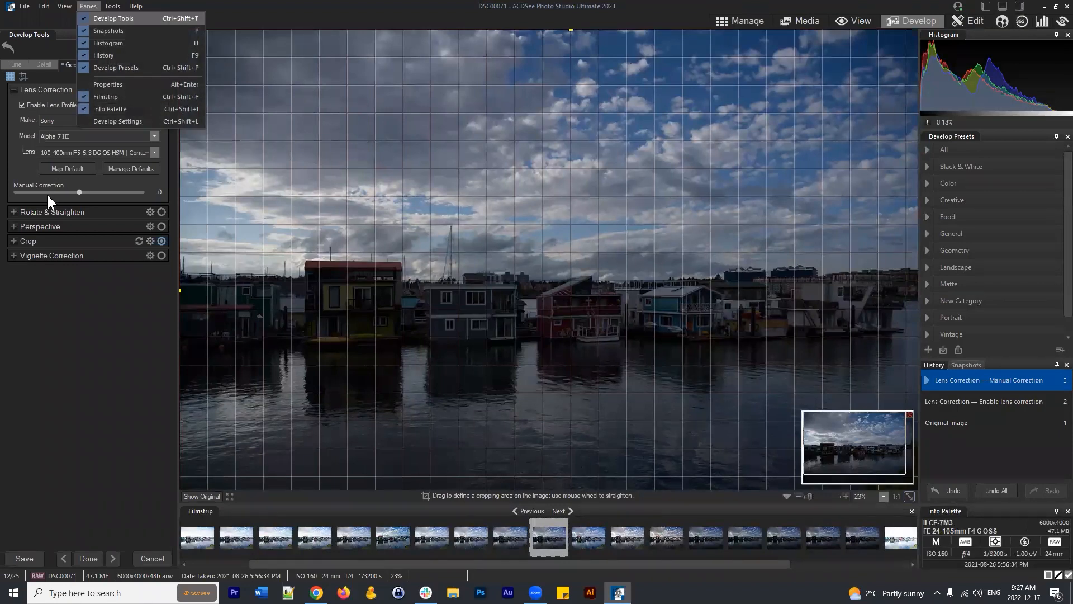
left_click(114, 336)
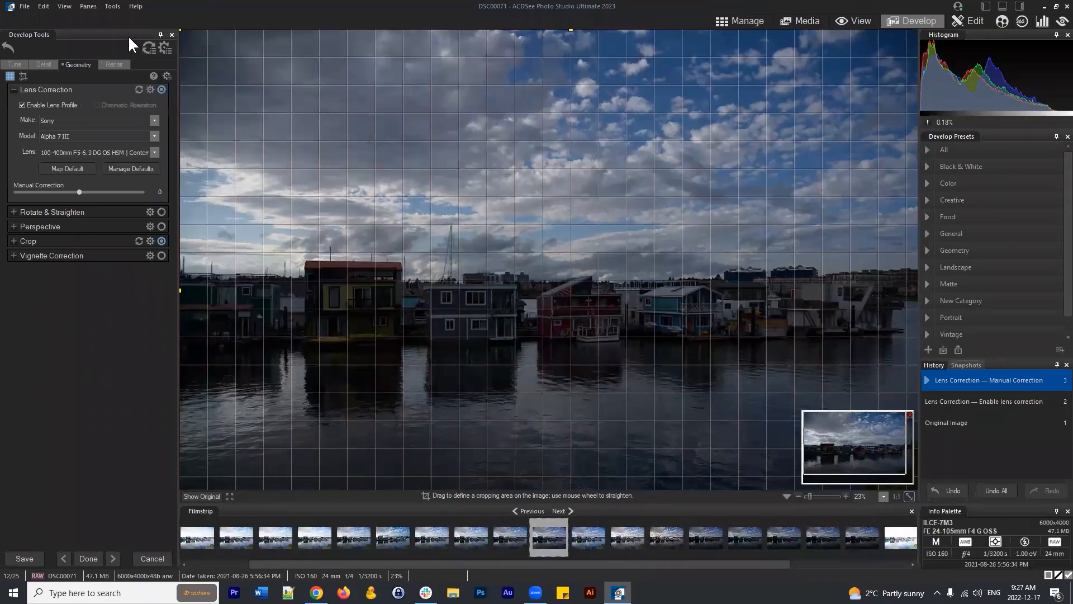
left_click(1002, 6)
left_click(1019, 6)
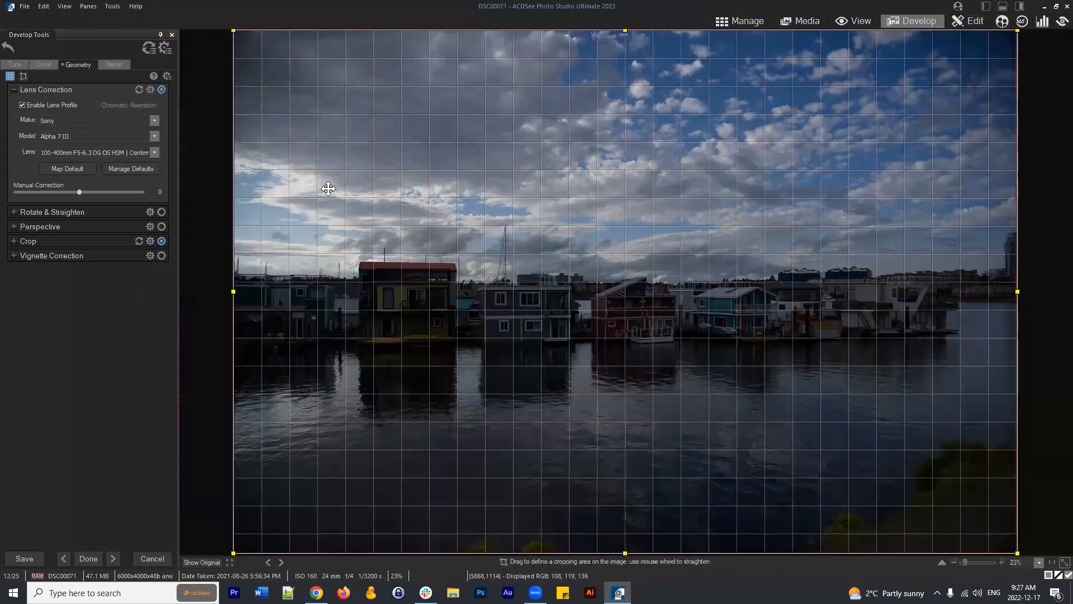
left_click(88, 6)
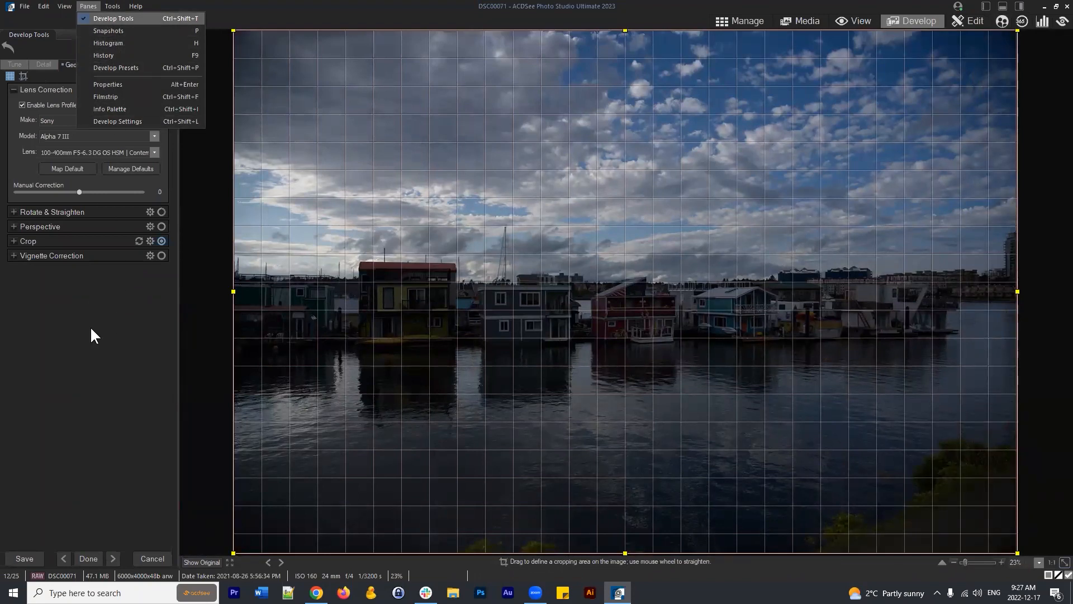
left_click(935, 3)
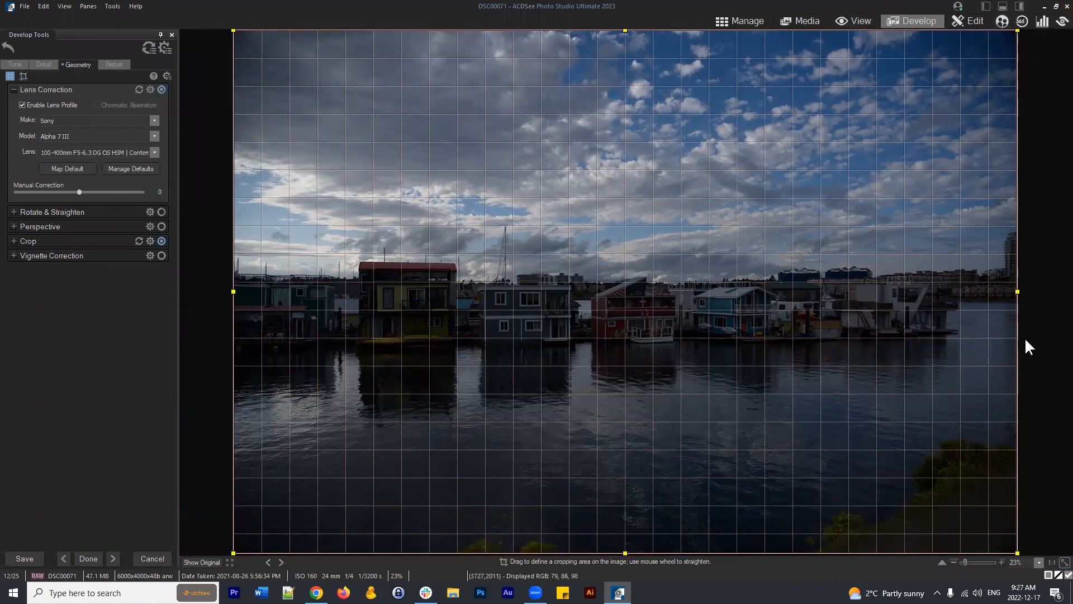
left_click(1018, 7)
left_click(1021, 6)
Straighten the photo 0.4 degrees left with the Straightening Tool, tracing a line across the houseboats near the horizon and redrawing it once
left_click(15, 91)
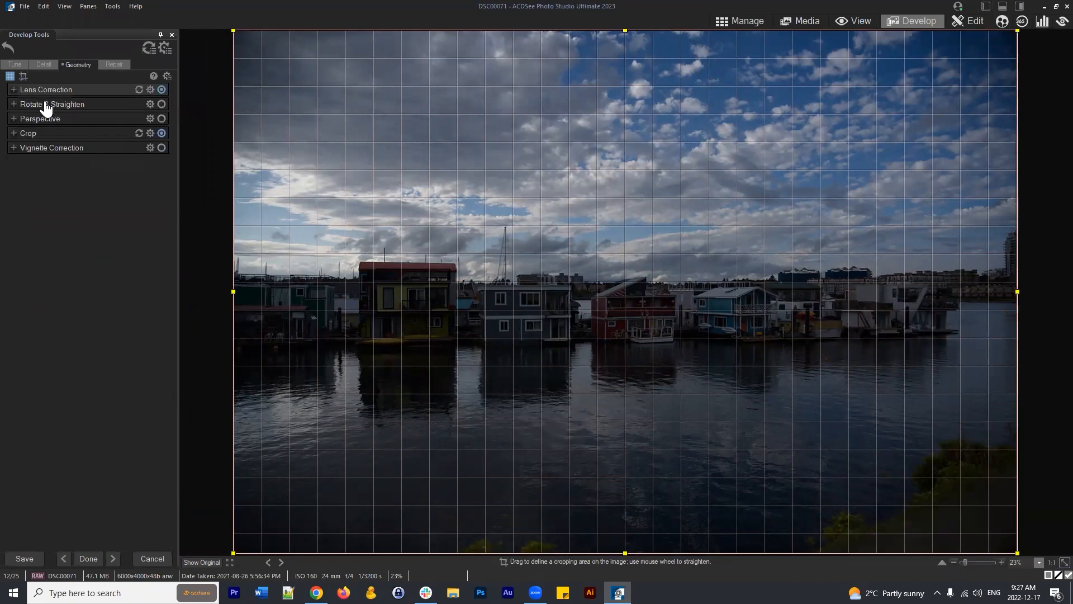
left_click(43, 105)
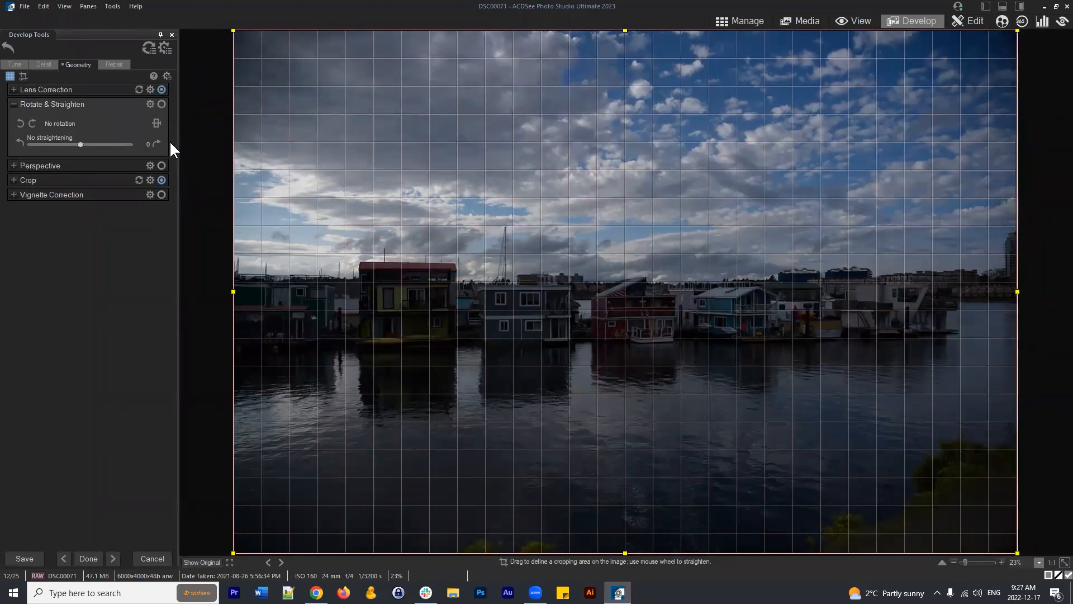
left_click(156, 122)
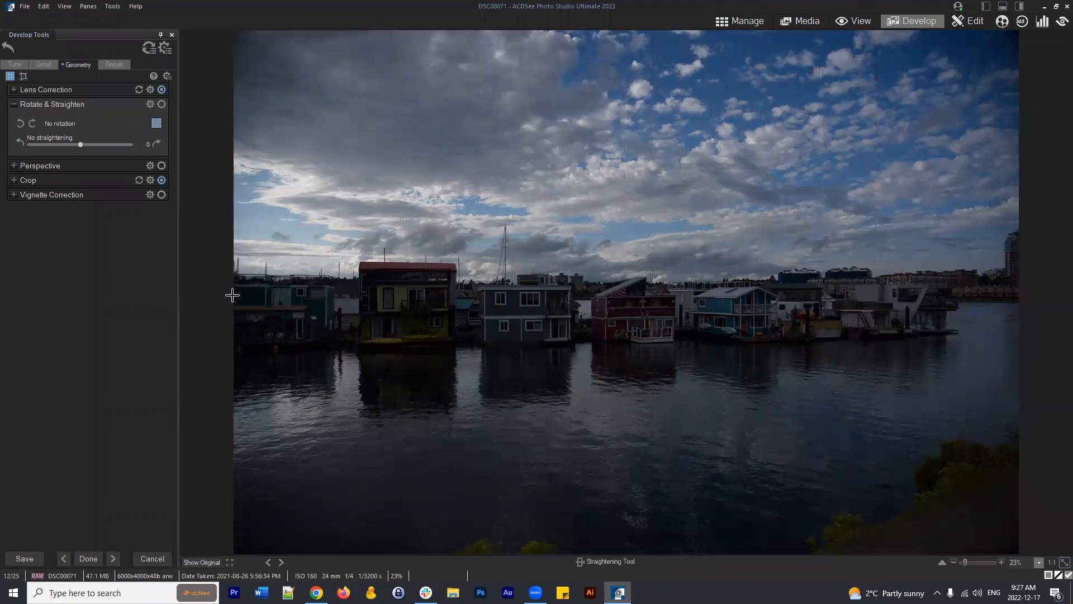
left_click_drag(233, 295, 1032, 304)
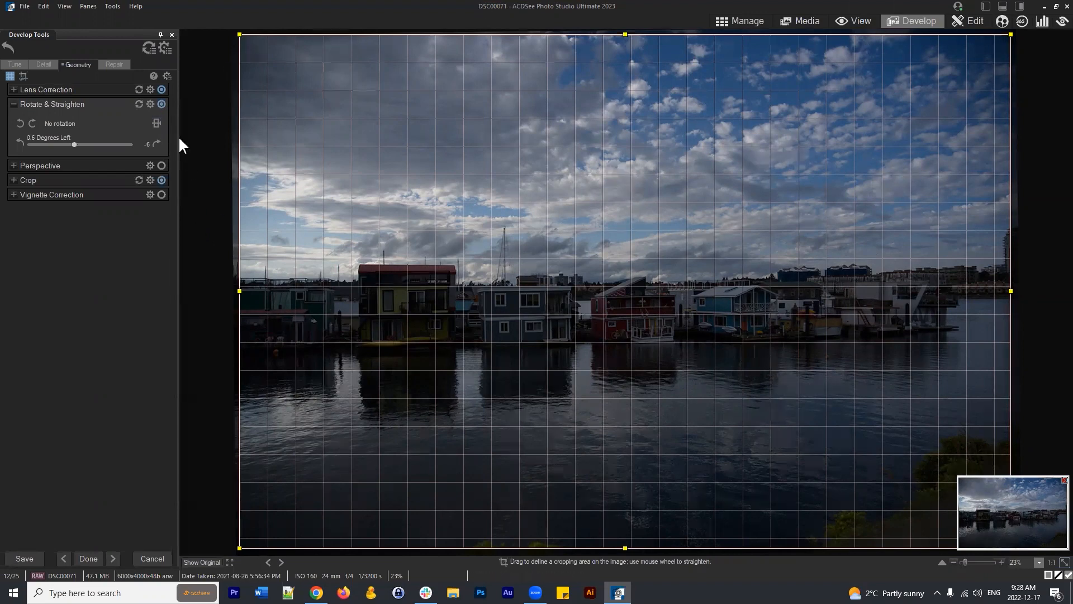
left_click(156, 122)
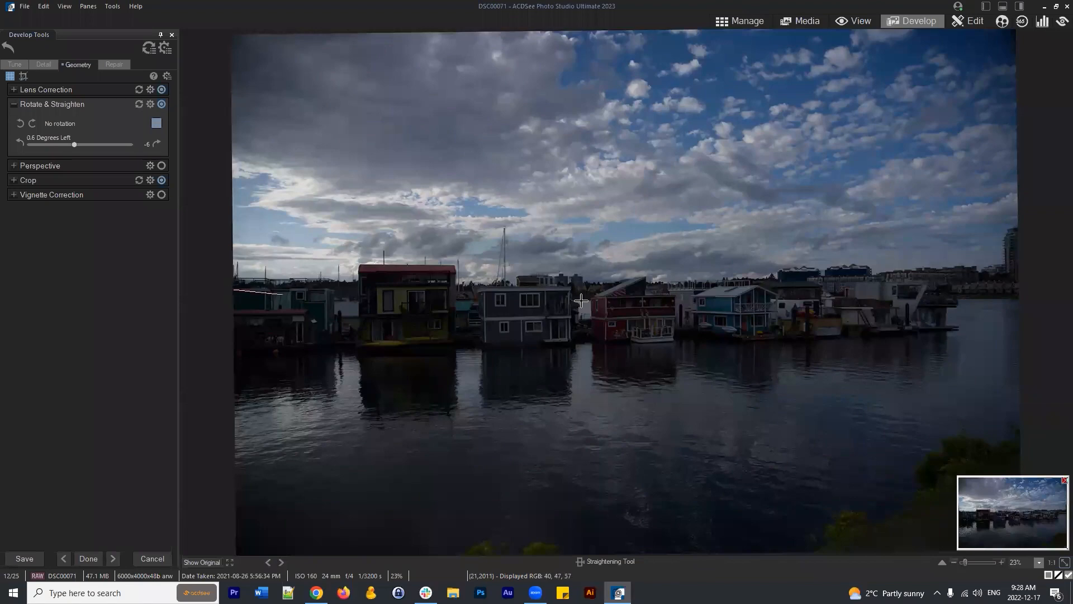
left_click_drag(234, 289, 1025, 288)
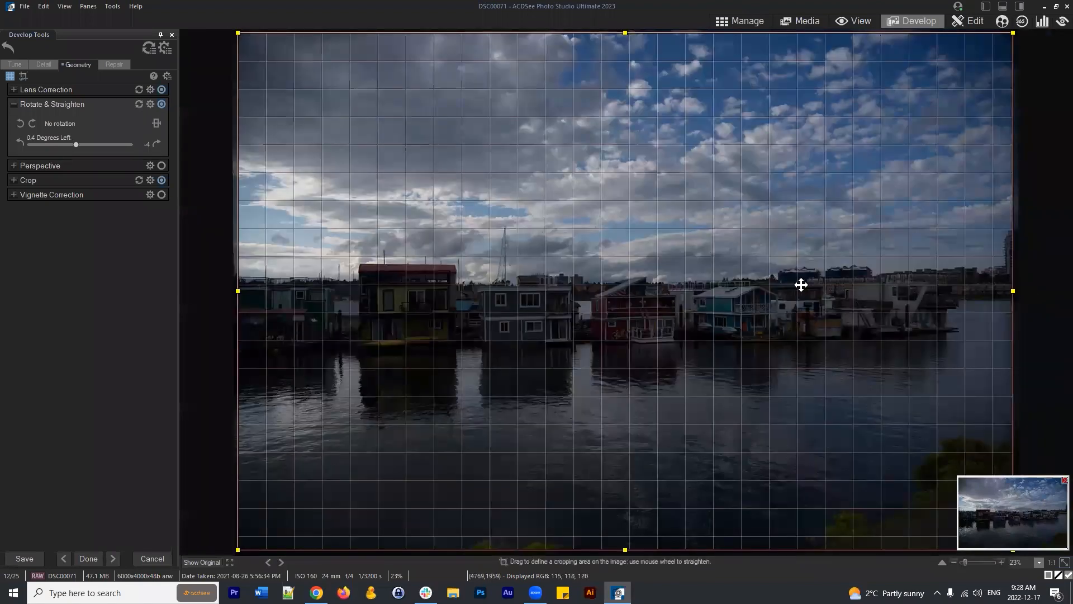
left_click(15, 106)
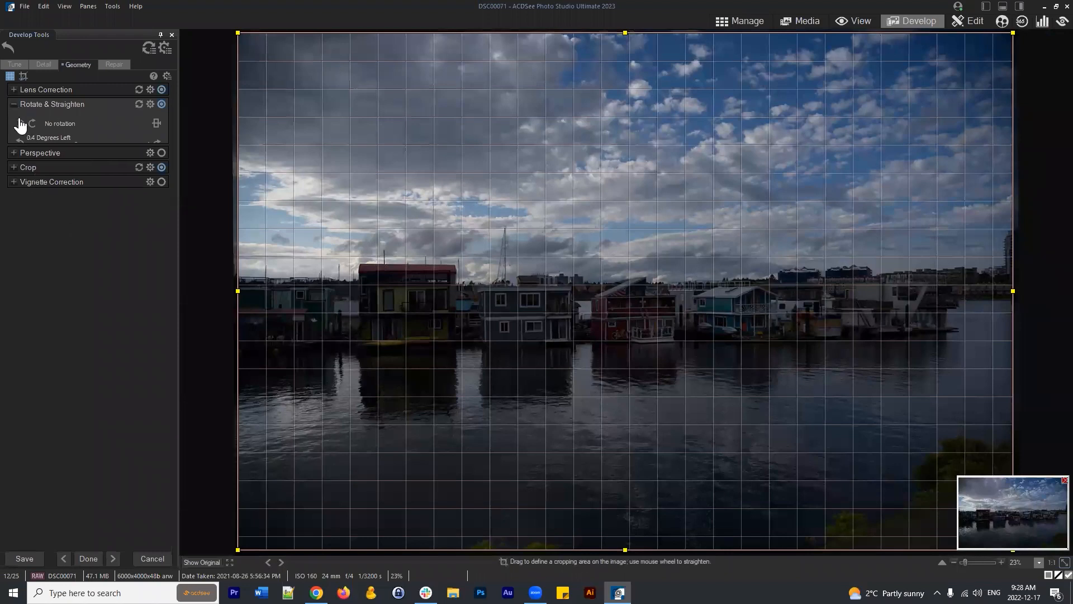
Look over the Perspective settings and the Crop options, keeping the crop constrained to the Original proportion
left_click(20, 121)
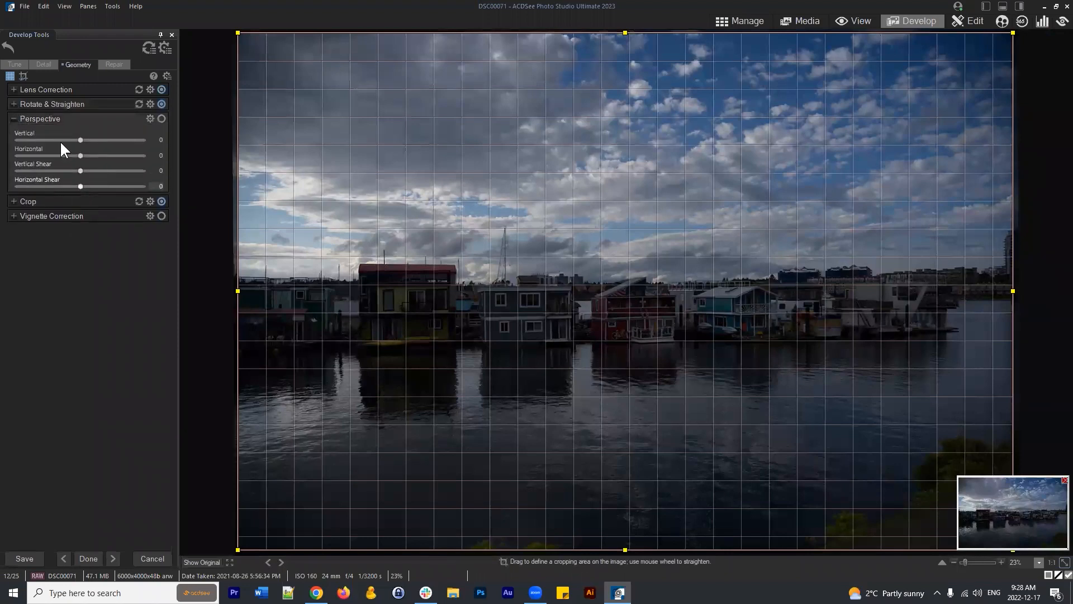
left_click(17, 119)
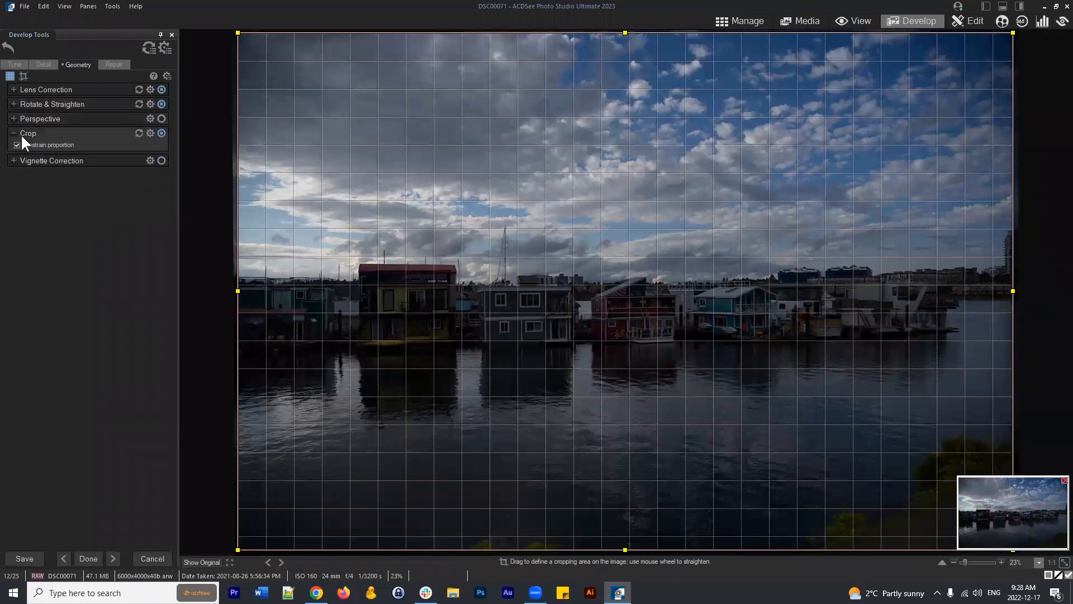
left_click(22, 133)
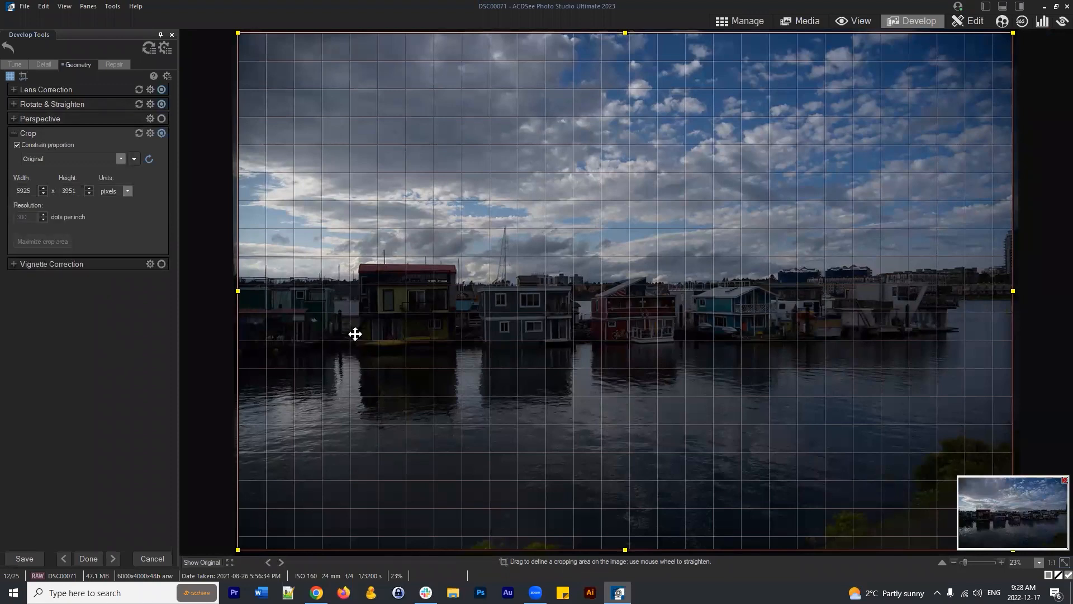
left_click(17, 145)
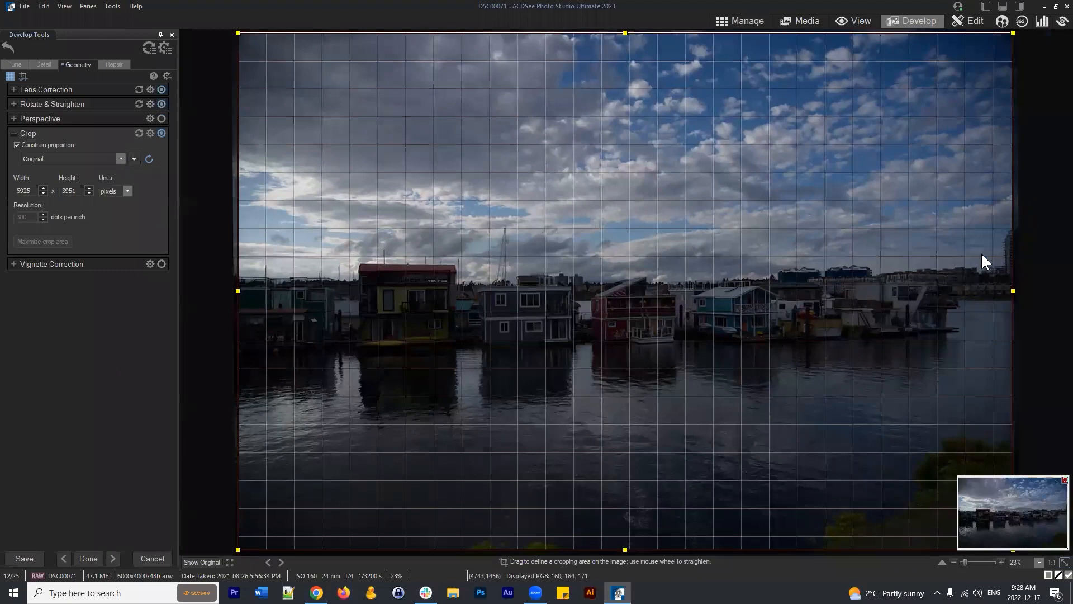
Set the Vignette Correction strength to 81 after trying several strengths and resetting it once, and collapse the group
left_click(13, 134)
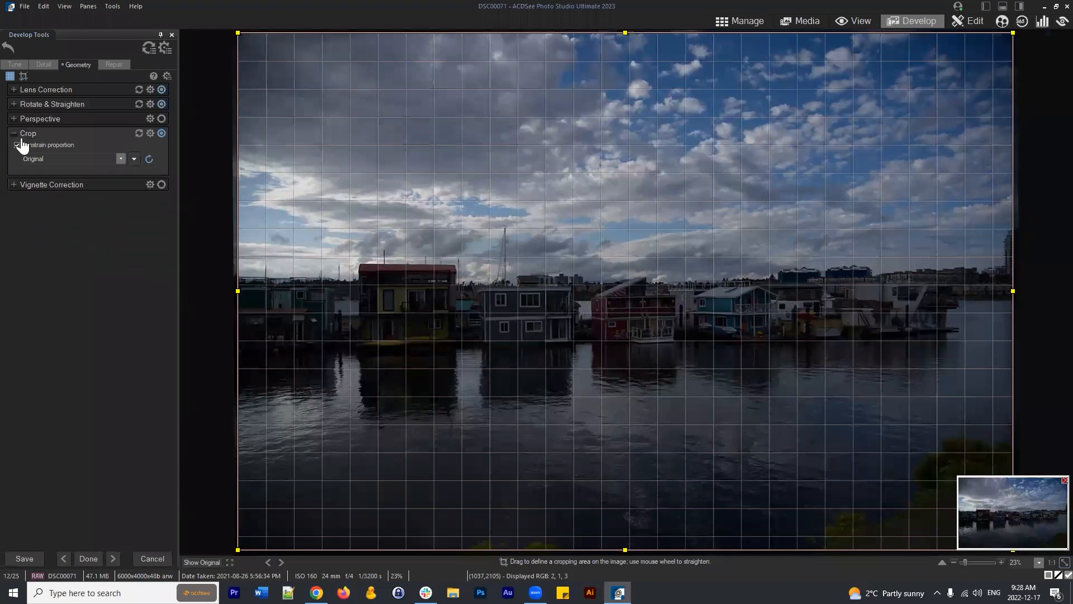
left_click(14, 148)
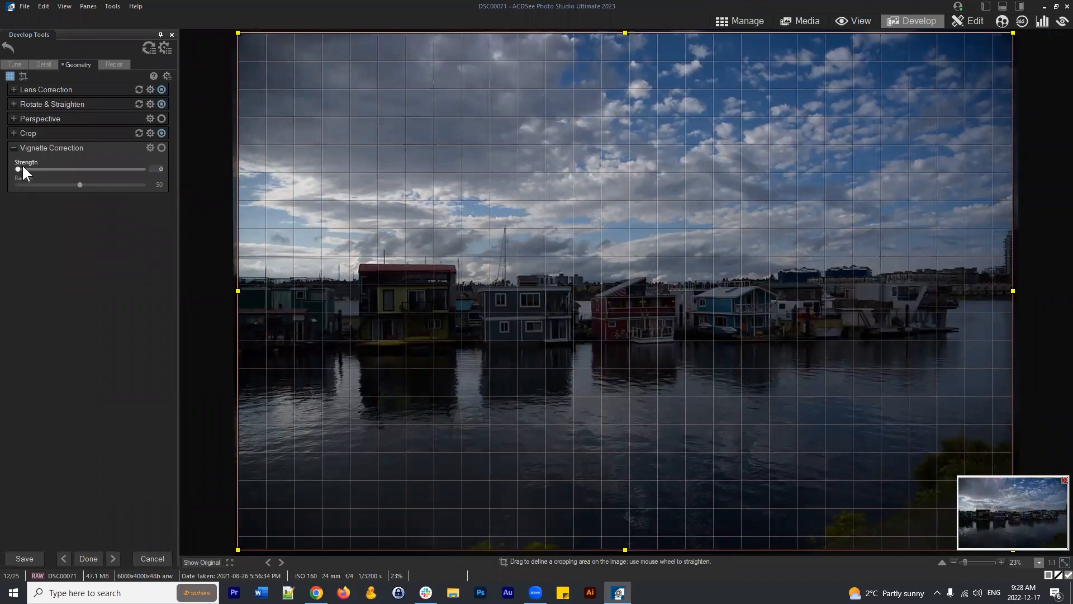
left_click_drag(17, 169, 44, 169)
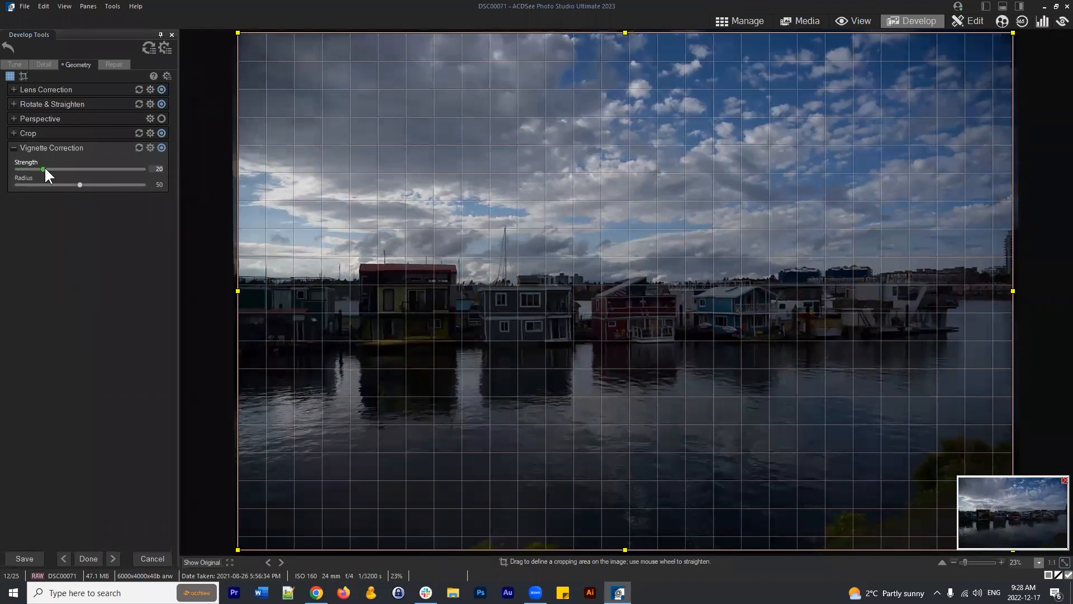
left_click_drag(114, 168, 126, 167)
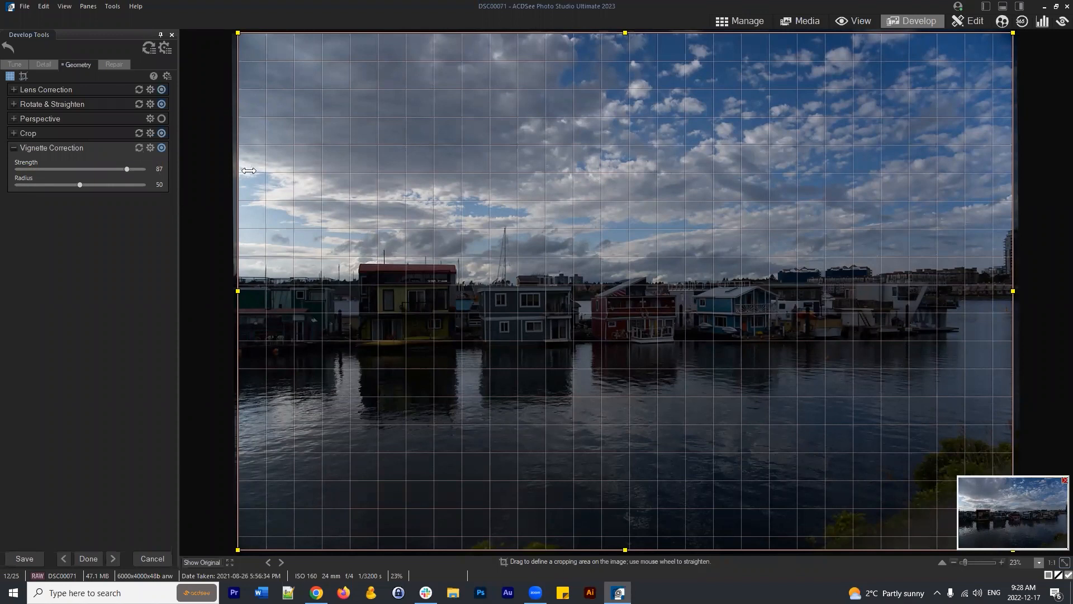
left_click_drag(129, 169, 134, 170)
double_click(114, 169)
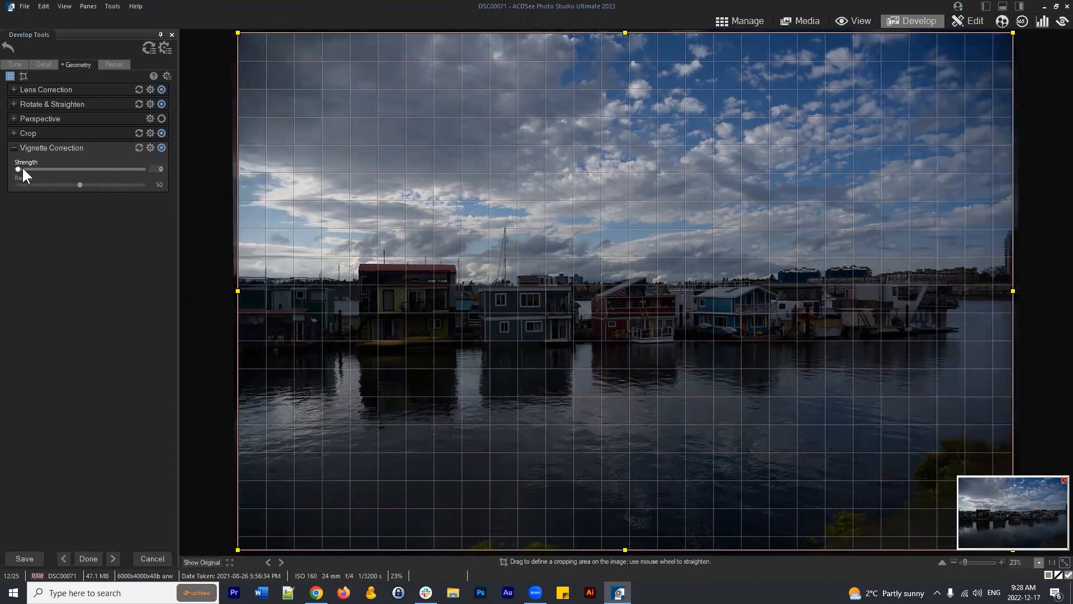
left_click_drag(21, 169, 120, 168)
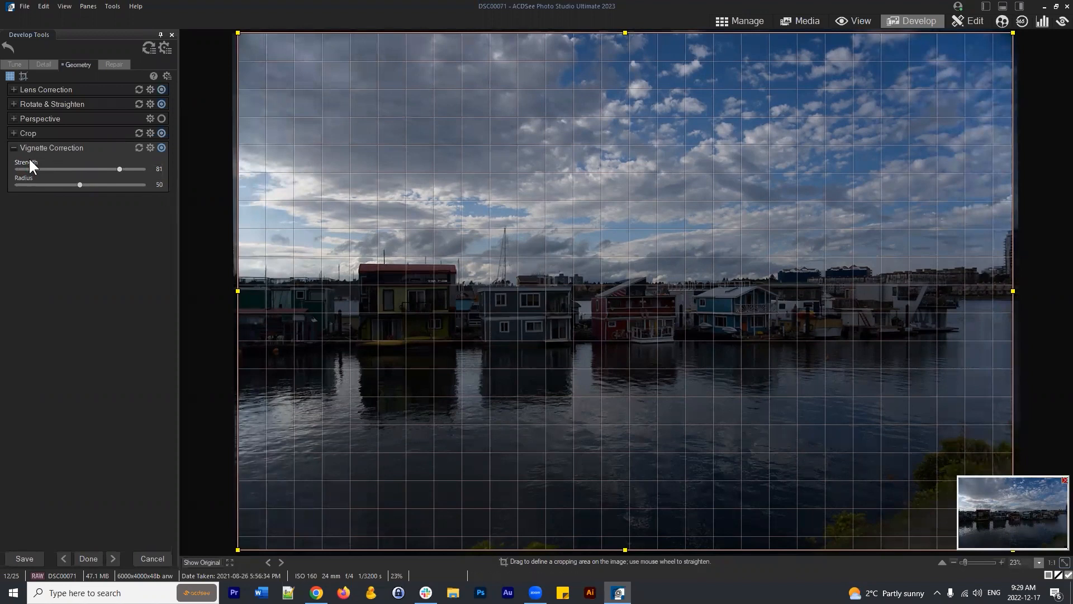
left_click(14, 148)
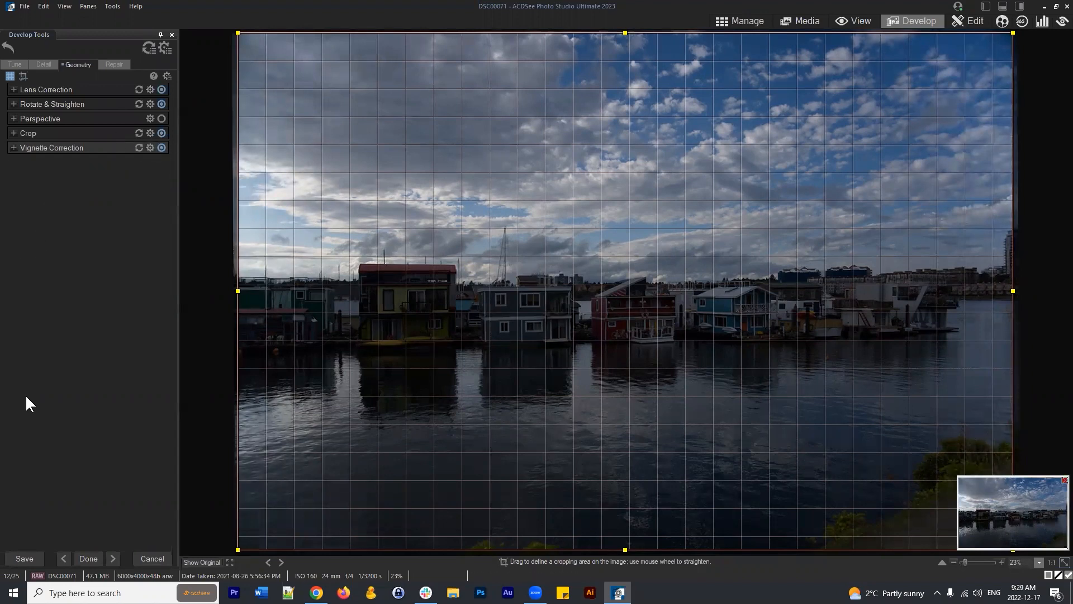
Switch between the Detail and Geometry tools, and expand and collapse the Lens Correction, Rotate & Straighten and Perspective groups
left_click(50, 65)
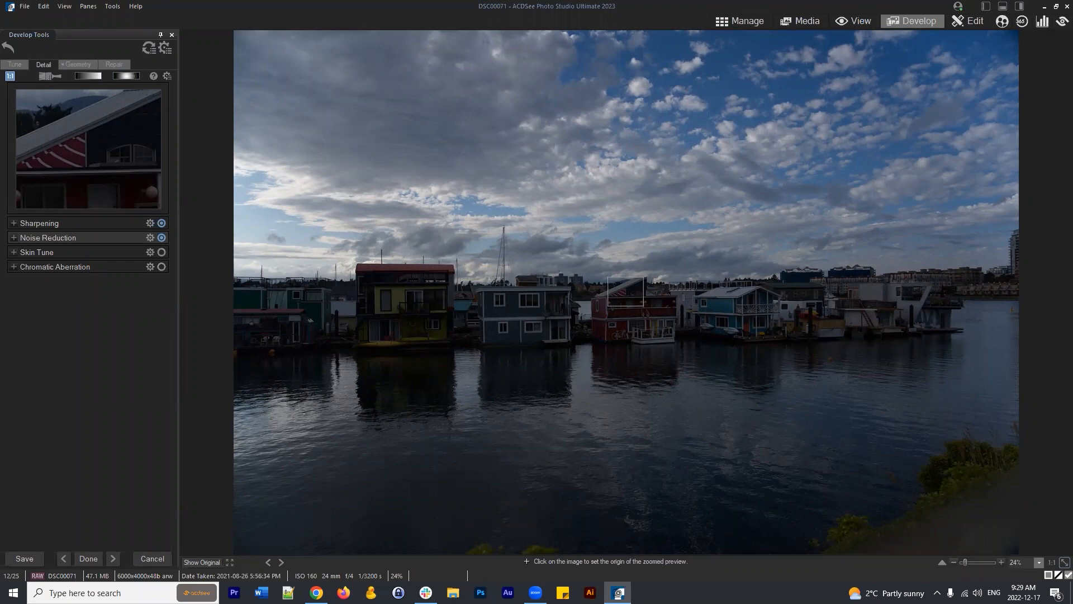
left_click(77, 64)
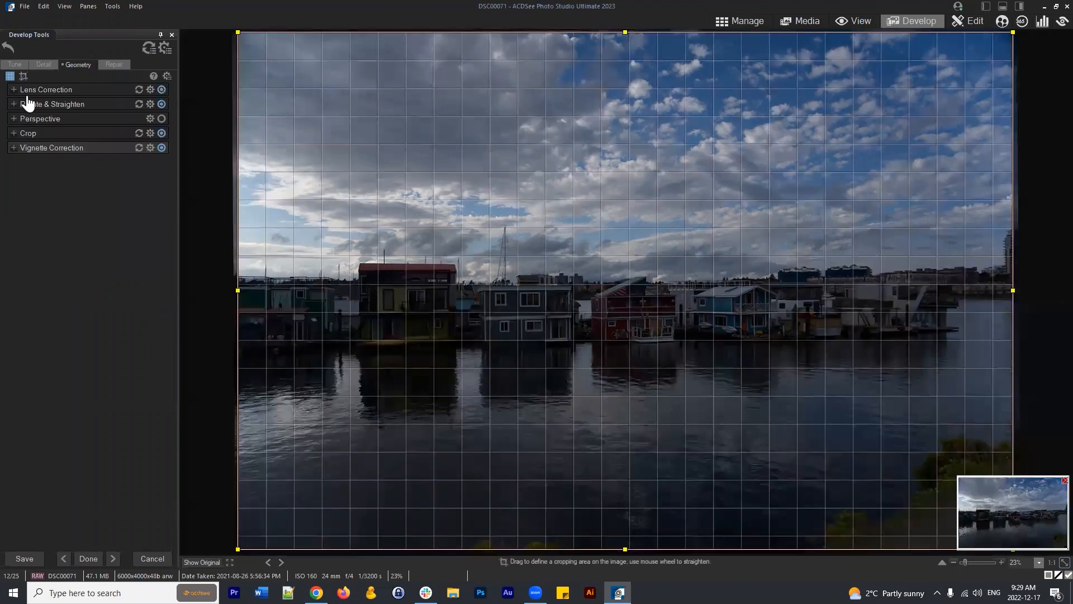
left_click(13, 89)
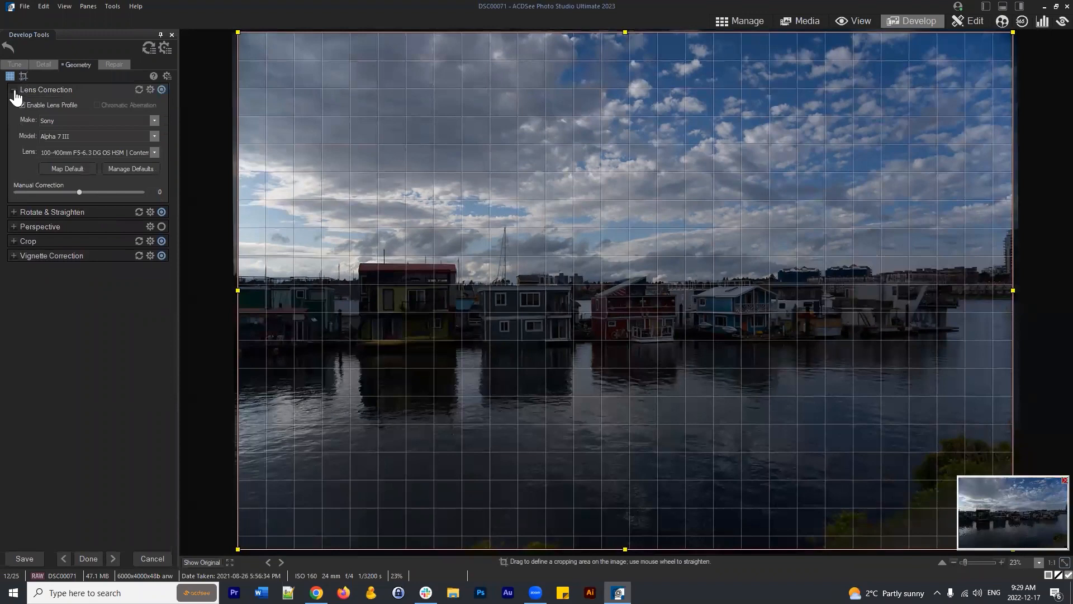
left_click(14, 90)
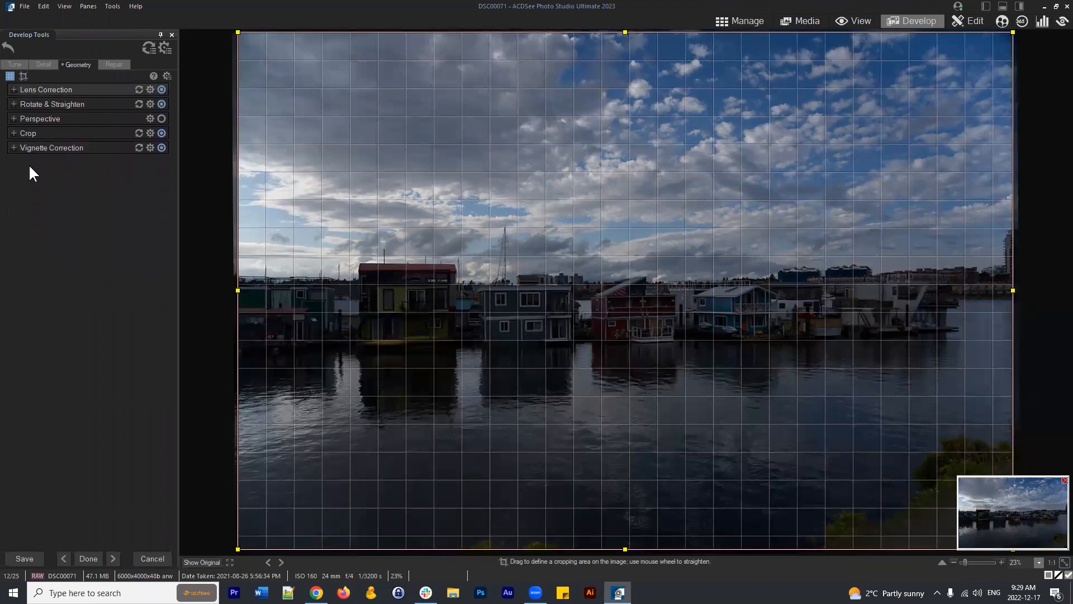
left_click(11, 93)
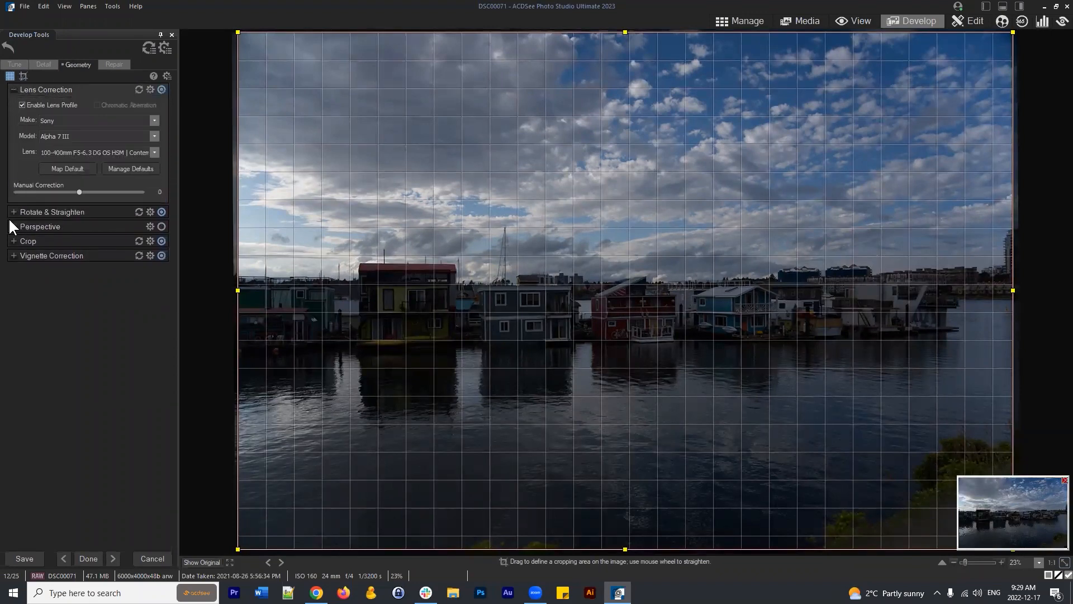
left_click(11, 213)
left_click(14, 273)
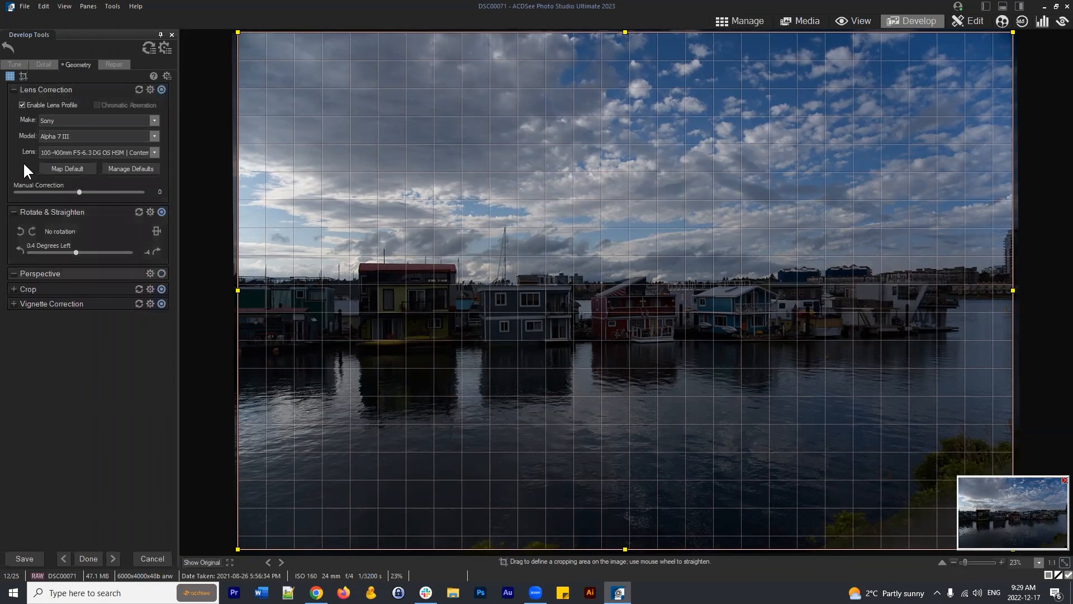
left_click(51, 65)
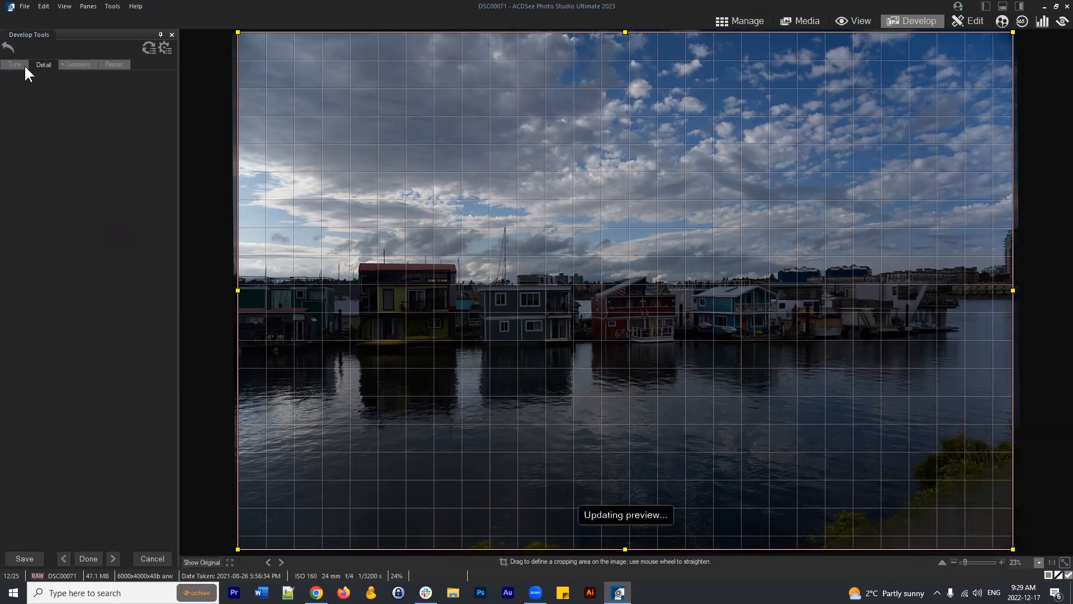
left_click(77, 64)
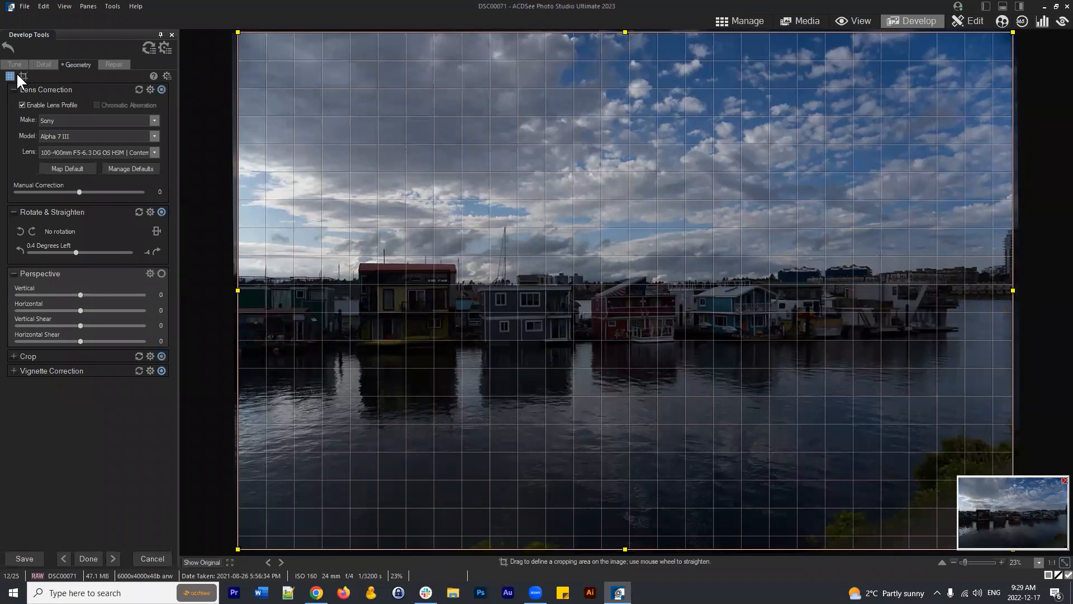
left_click(15, 90)
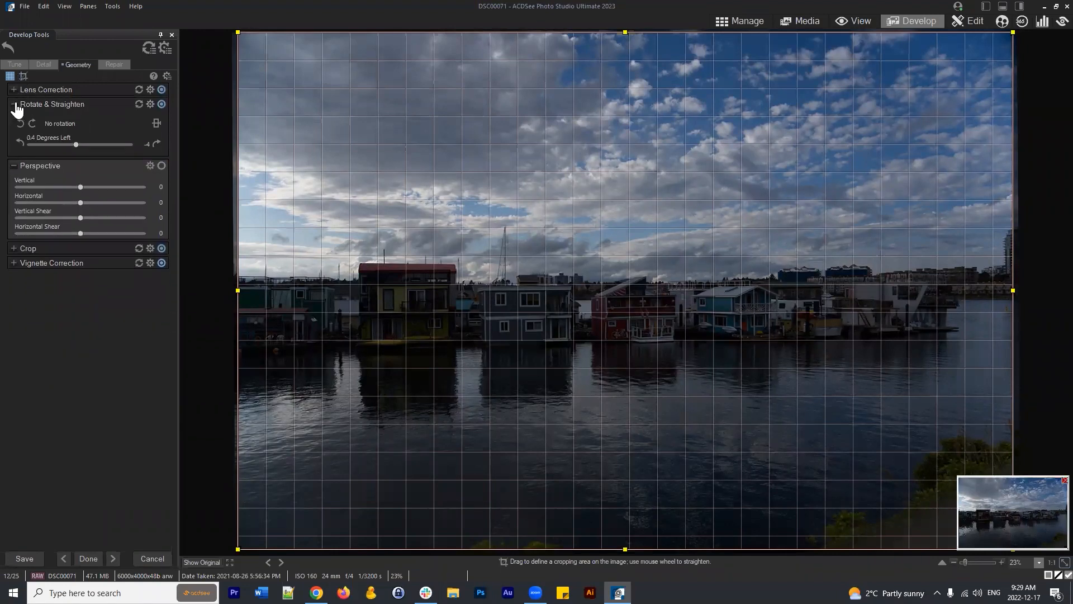
left_click(15, 105)
left_click(14, 119)
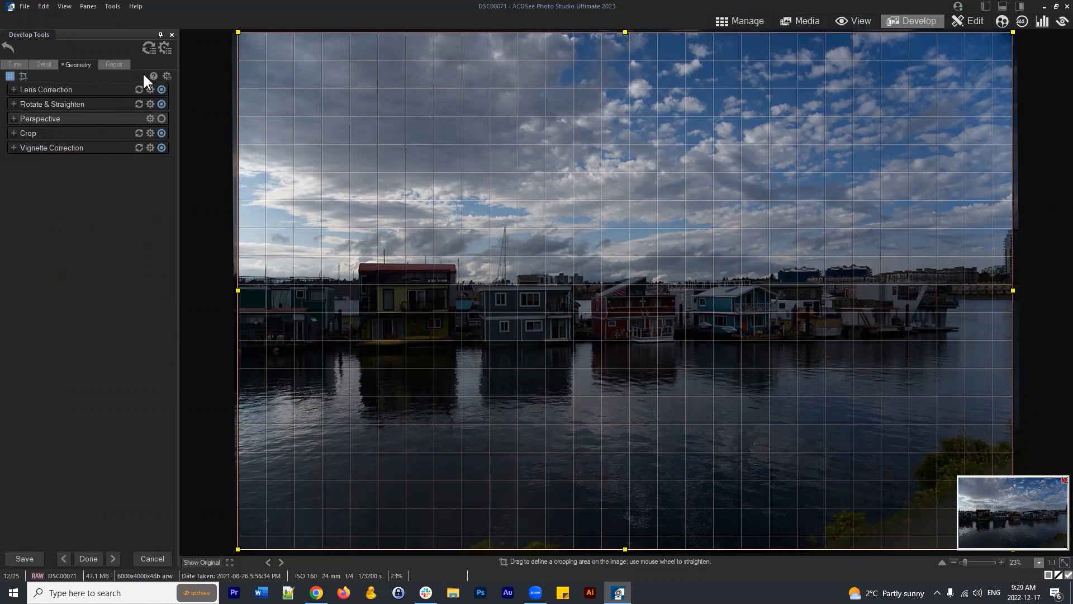
Look over the Lens Correction, Rotate & Straighten and Vignette Correction settings, leaving each group collapsed
left_click(13, 89)
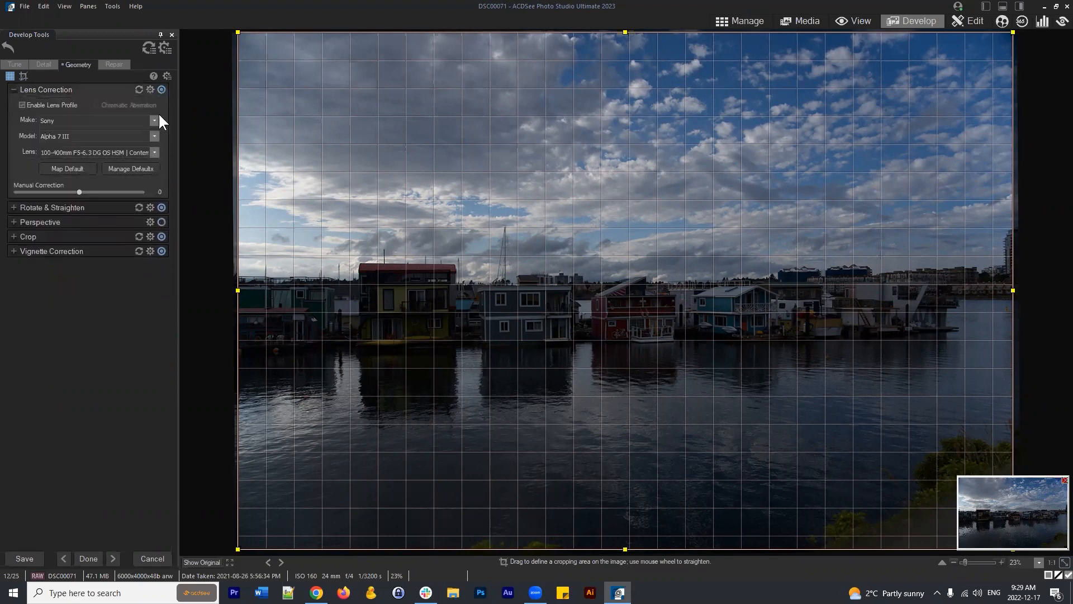
left_click(165, 91)
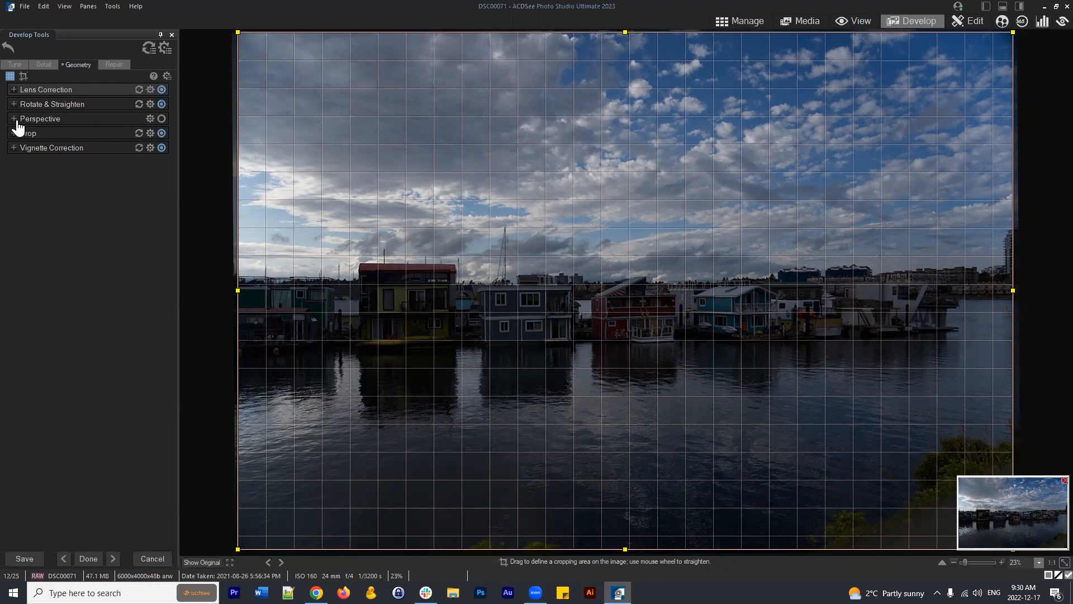
left_click(13, 90)
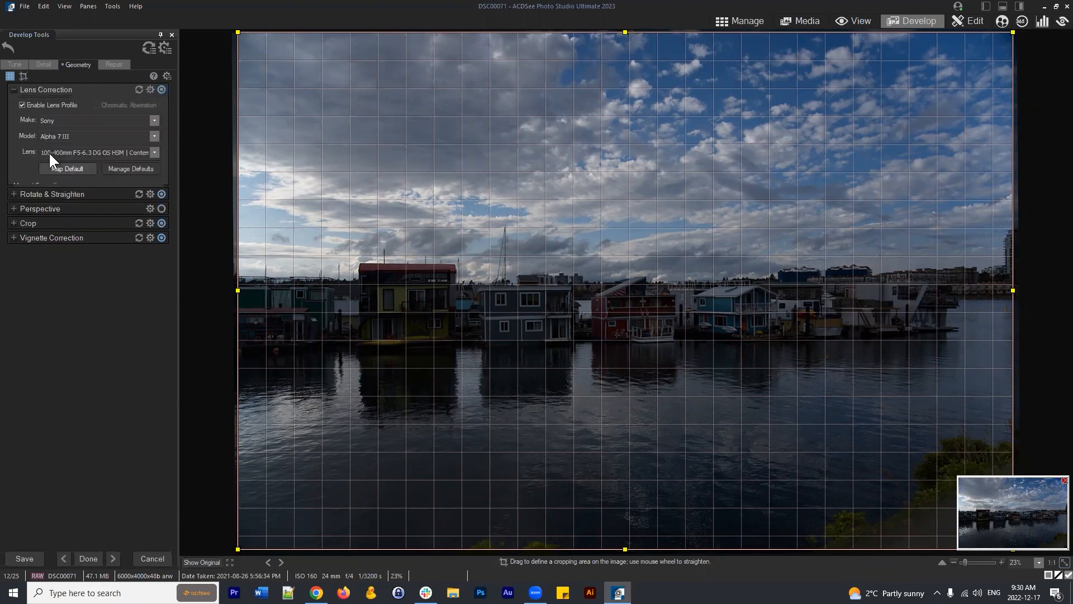
left_click(13, 90)
left_click(14, 105)
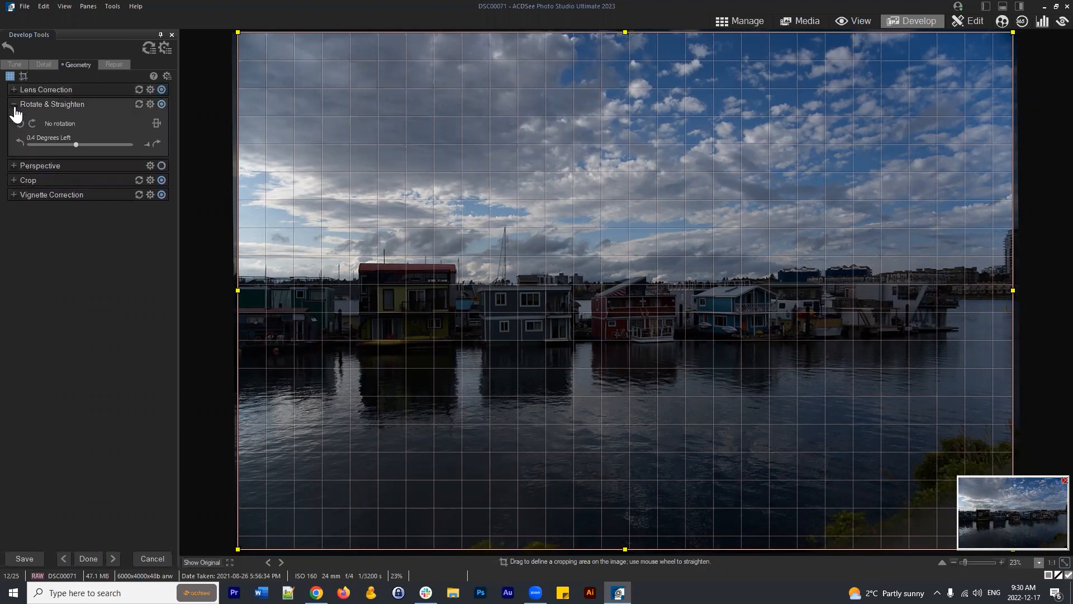
left_click(12, 105)
left_click(14, 148)
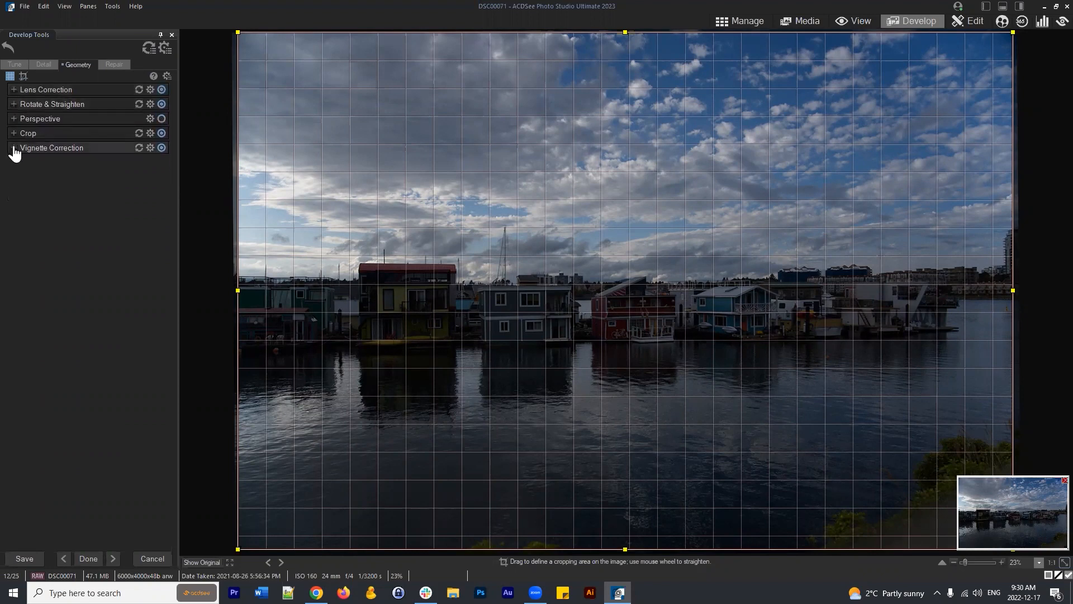
left_click(14, 148)
Show and hide the Crop settings several times, leaving the group collapsed
left_click(14, 134)
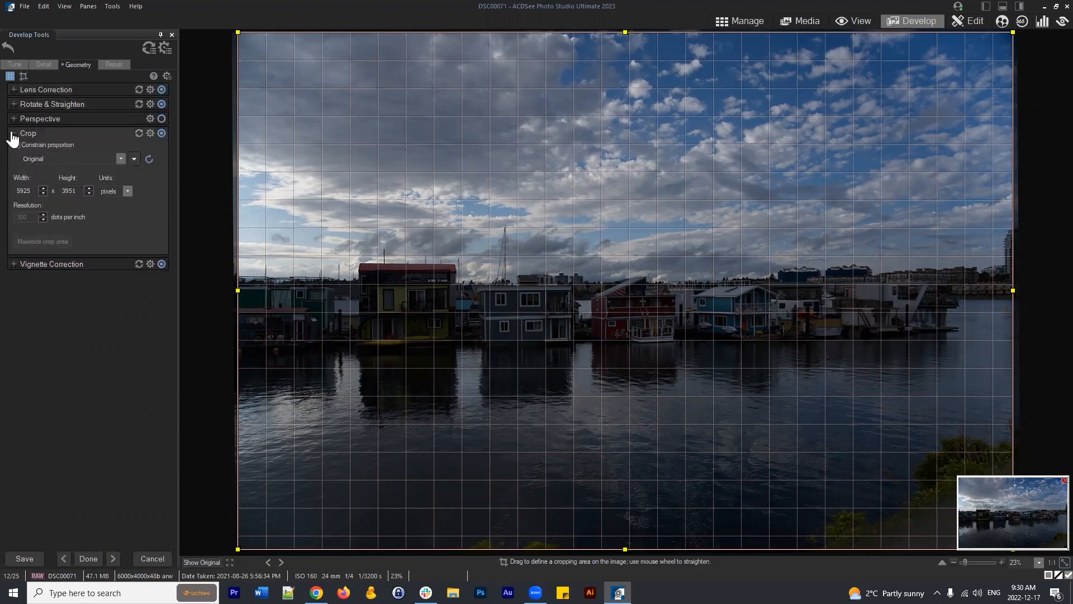
left_click(12, 133)
left_click(78, 136)
left_click(14, 135)
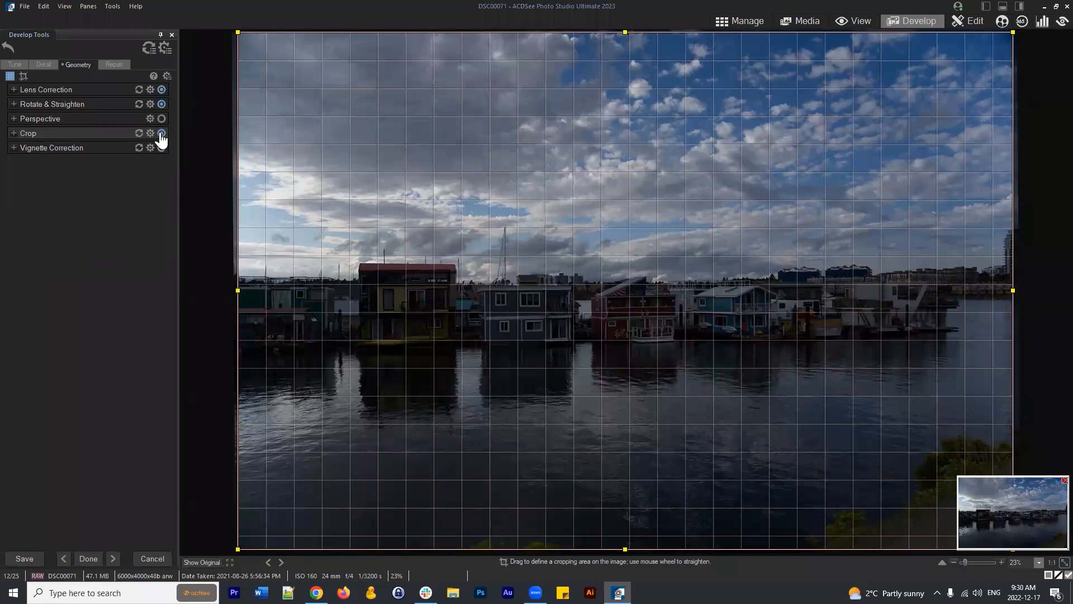
left_click(134, 137)
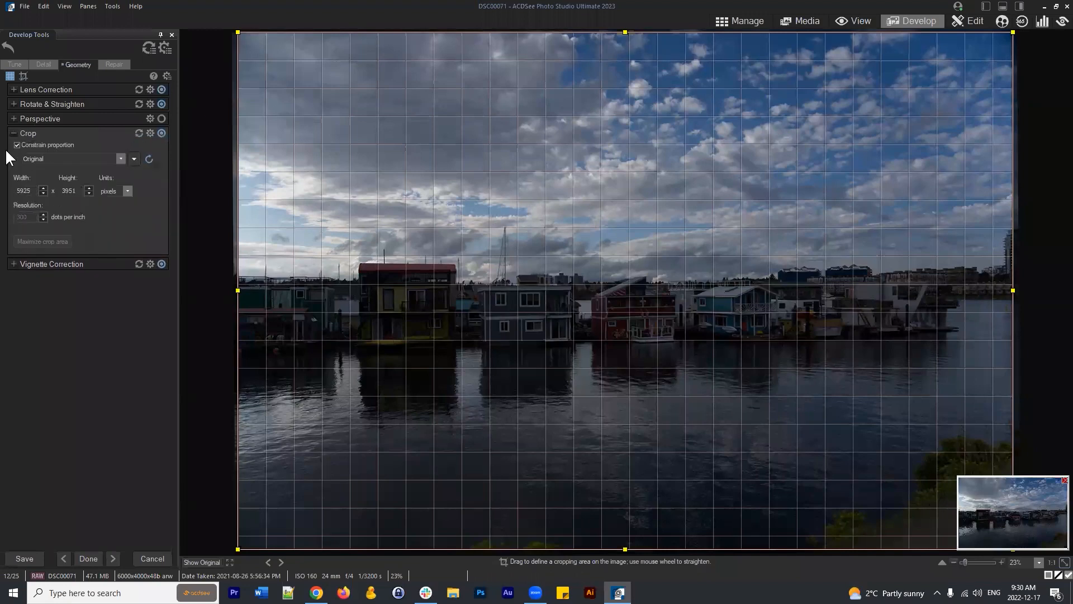
left_click(13, 135)
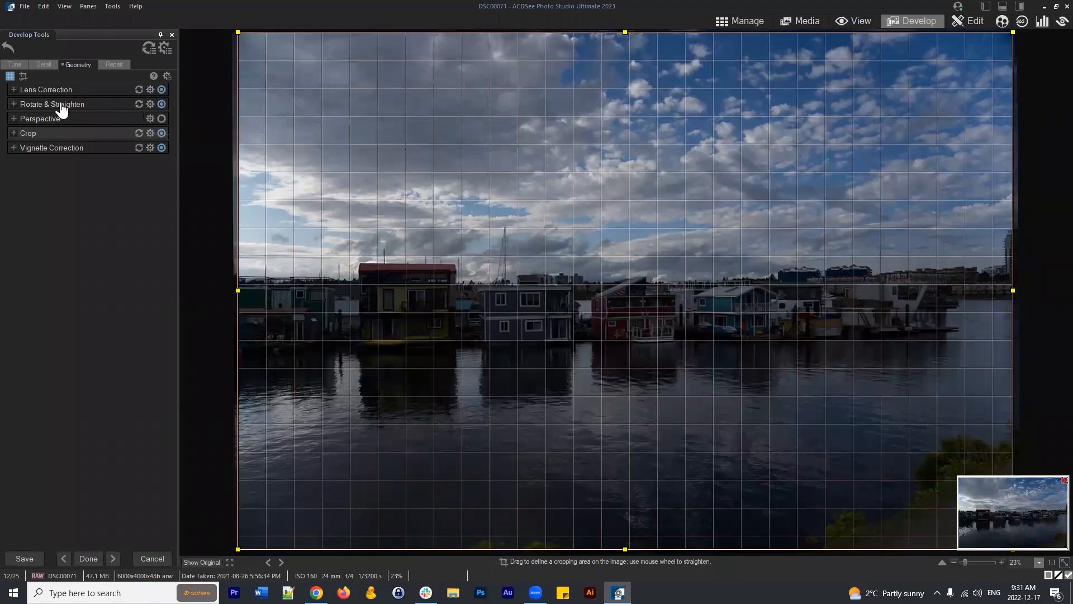
Reset Rotate & Straighten and straighten the photo 0.4 degrees left with the Straightening Tool, retracing the line along the horizon once
left_click(138, 105)
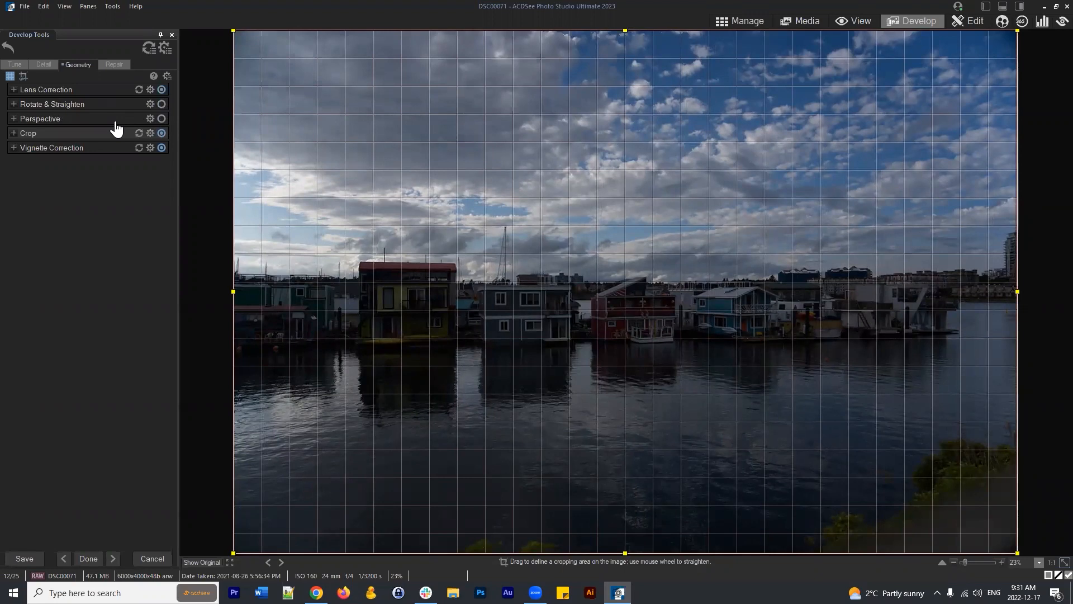
left_click(62, 104)
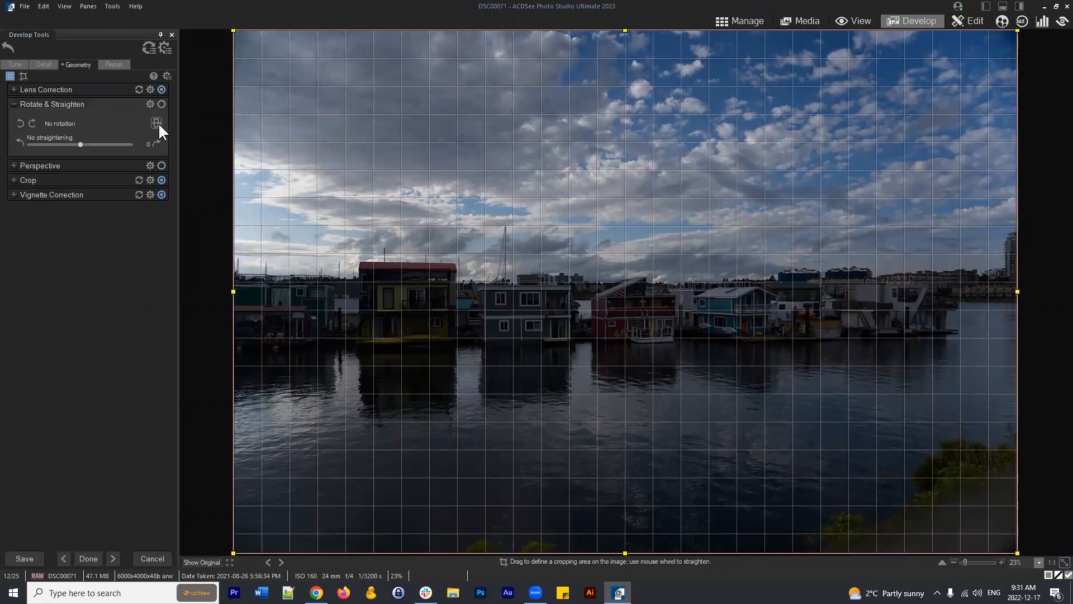
left_click_drag(222, 287, 1047, 291)
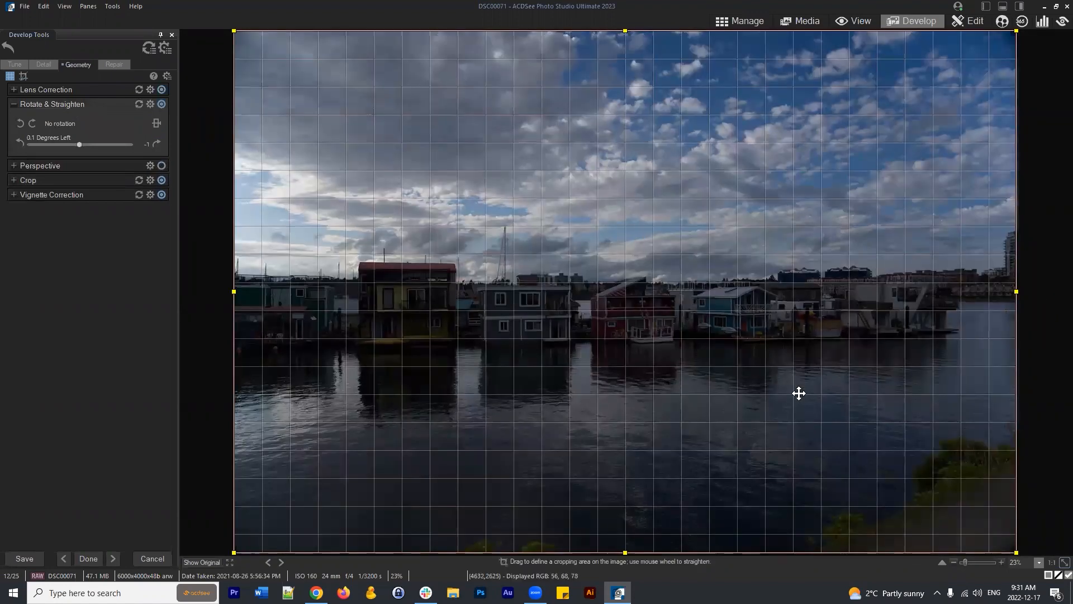
left_click(156, 123)
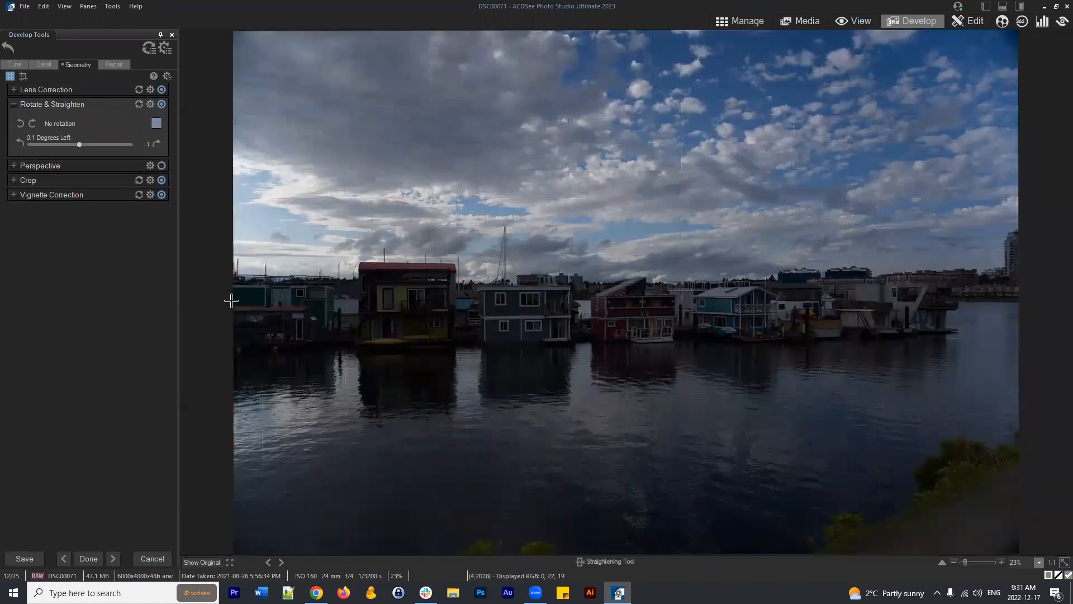
left_click_drag(225, 290, 1033, 297)
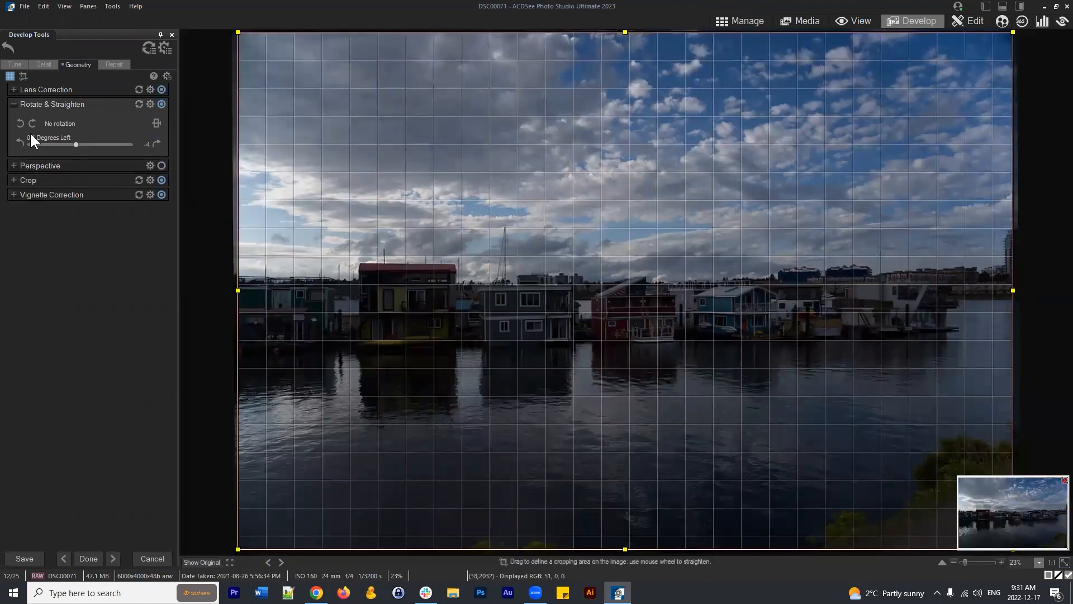
left_click(20, 106)
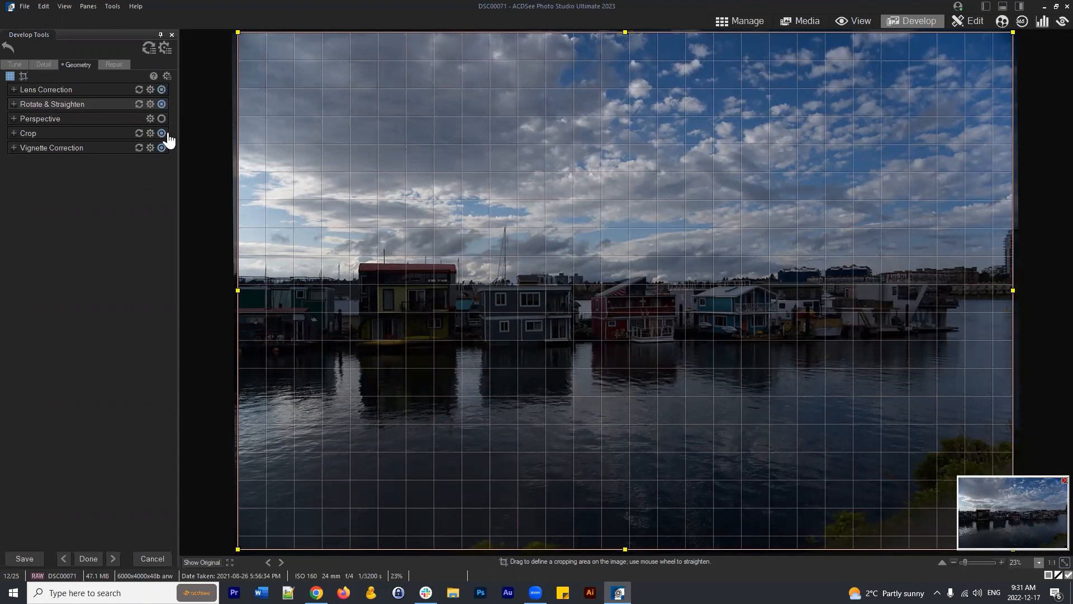
Toggle the Rotate & Straighten adjustment off and on repeatedly to compare the photo, leaving it enabled
left_click(161, 105)
left_click(161, 105)
left_click(161, 105)
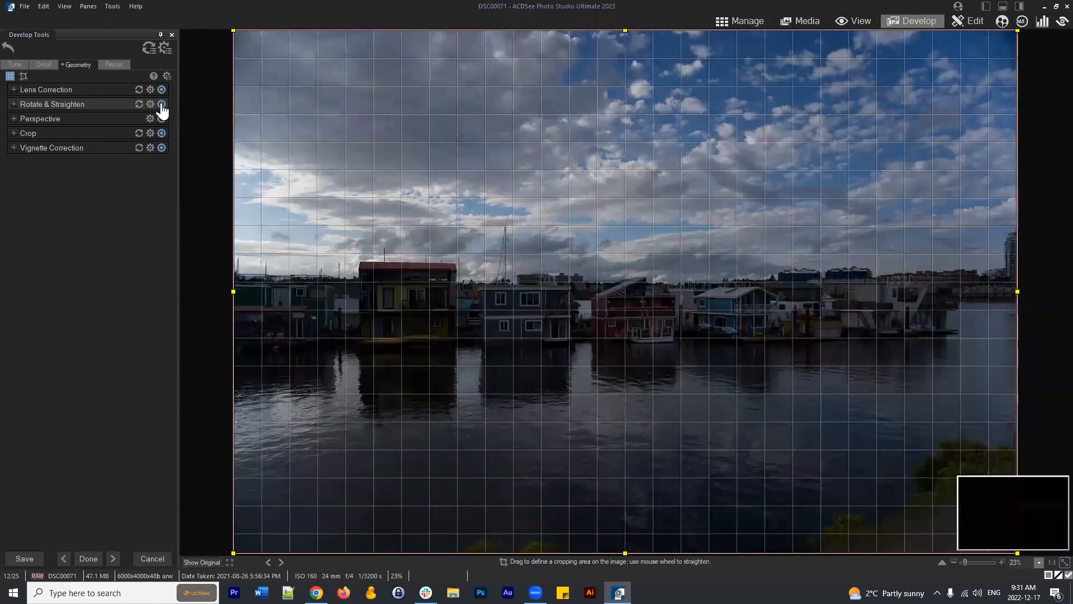
left_click(162, 104)
left_click(161, 104)
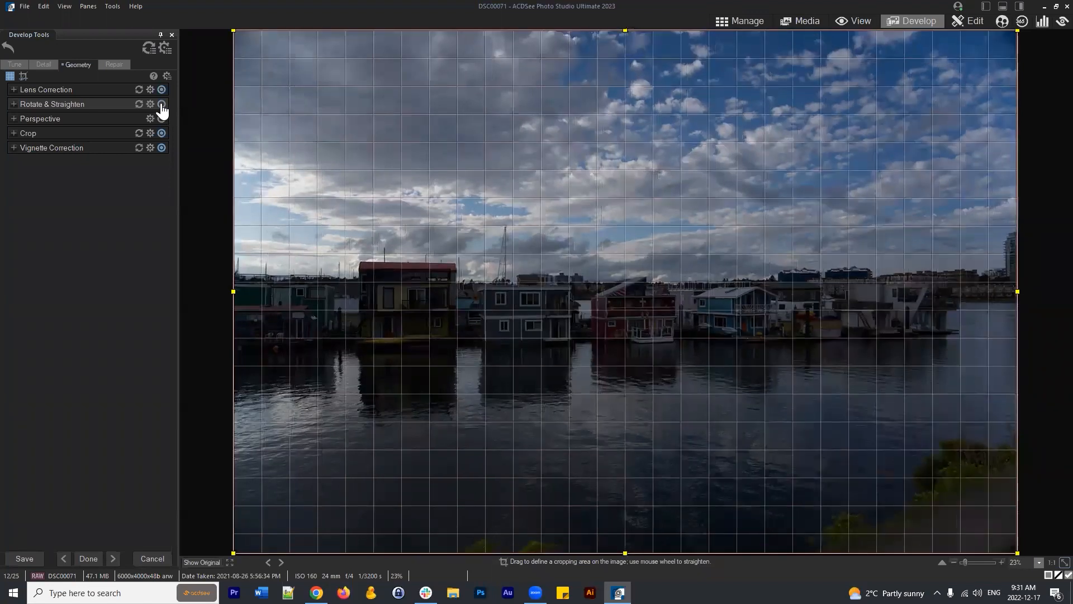
left_click(162, 104)
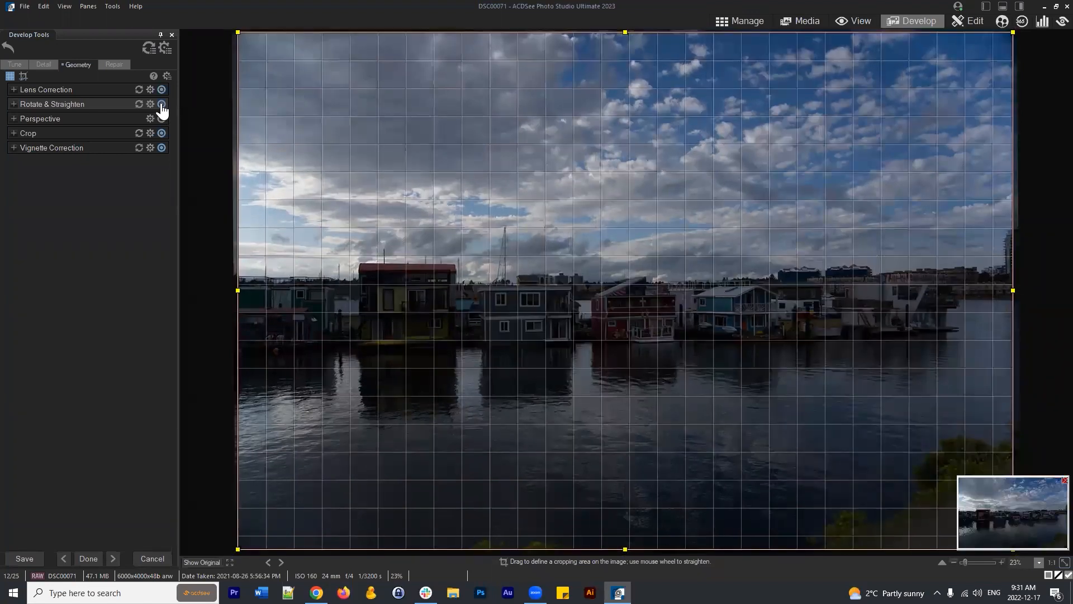
Compare the photo with and without the Rotate & Straighten correction, and keep the correction active
left_click(162, 105)
left_click(161, 105)
left_click(162, 105)
left_click(162, 105)
left_click(161, 105)
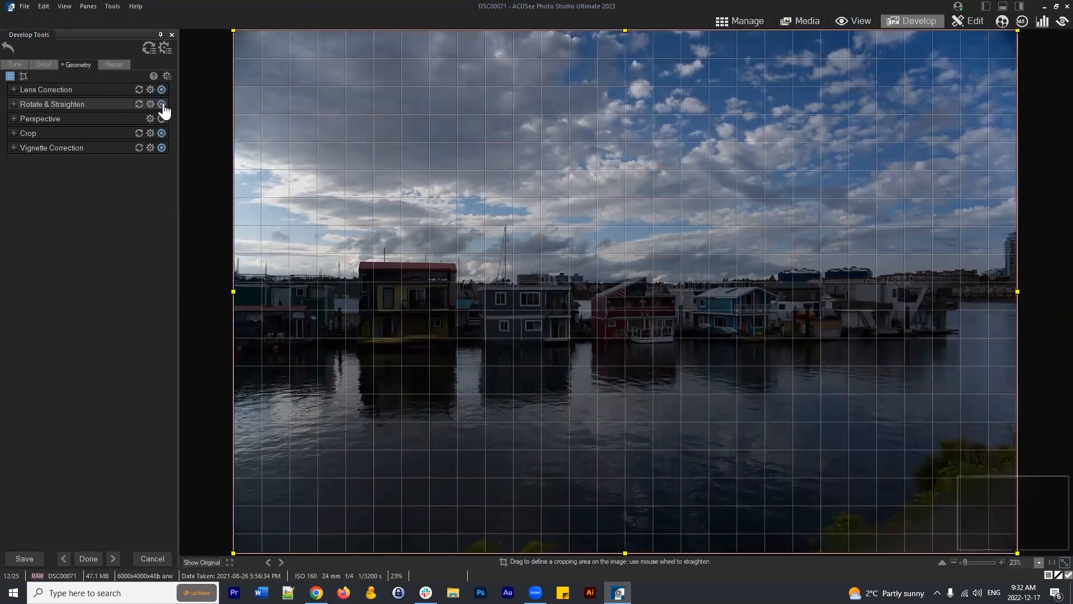
left_click(161, 105)
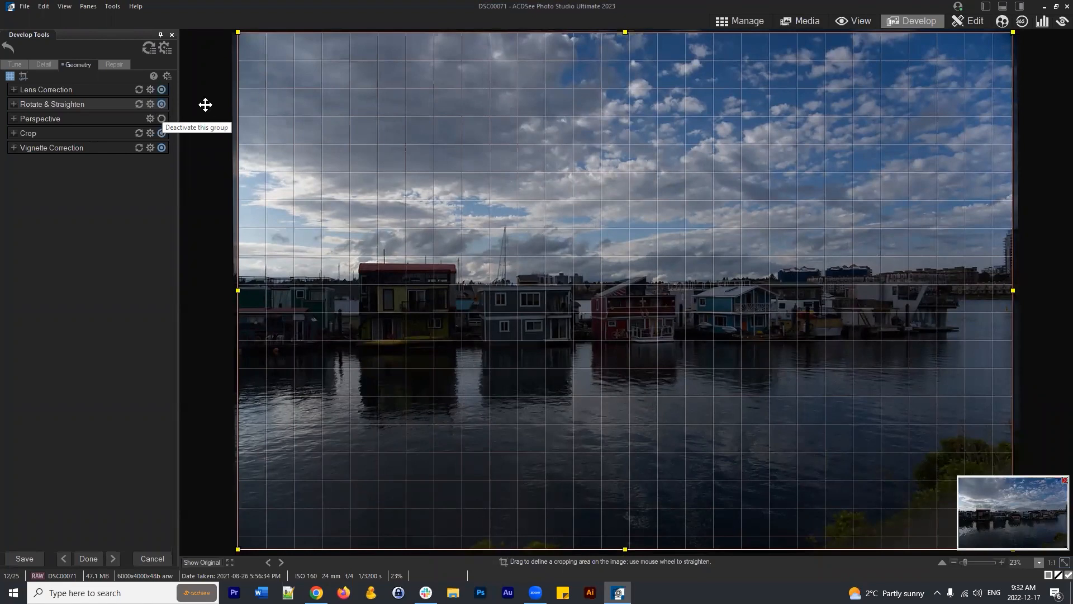
Launch the Windows Snipping Tool, set it to rectangular mode and start a new snip
left_click(134, 588)
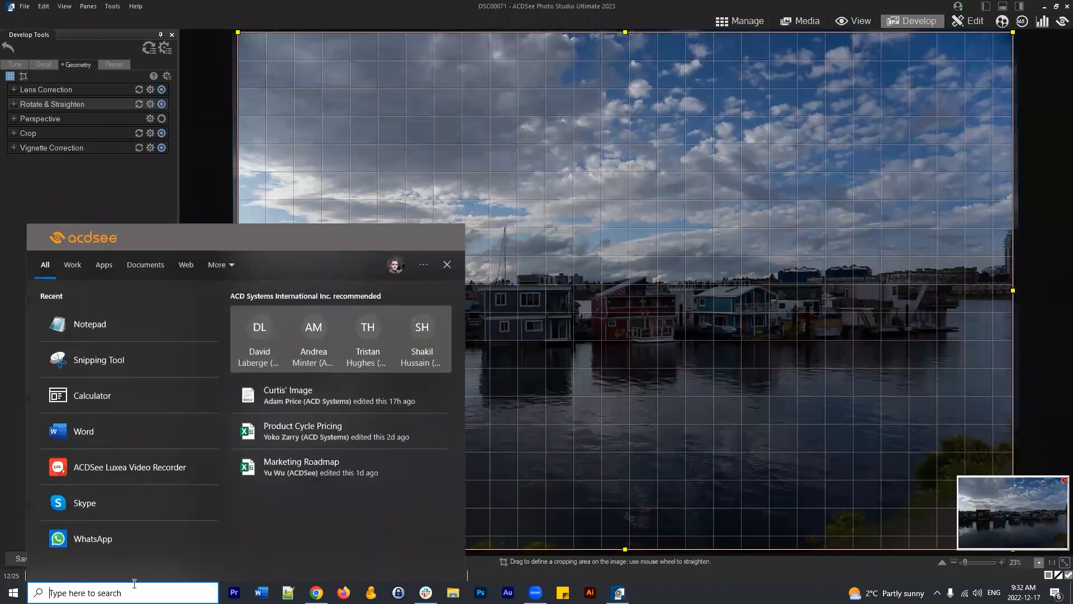
type("snipping")
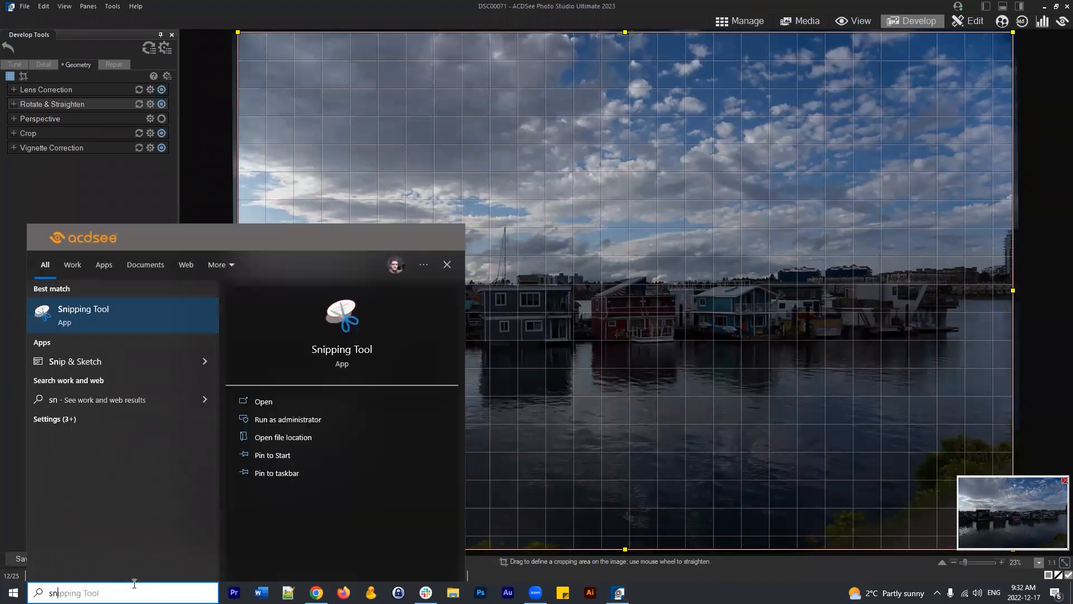
key("Return")
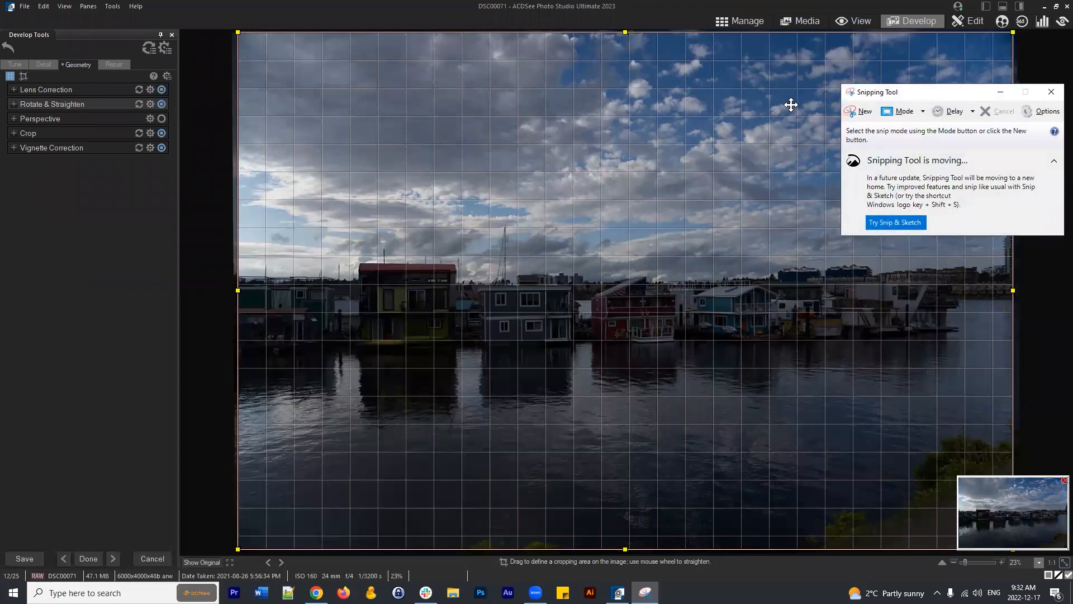
left_click(859, 112)
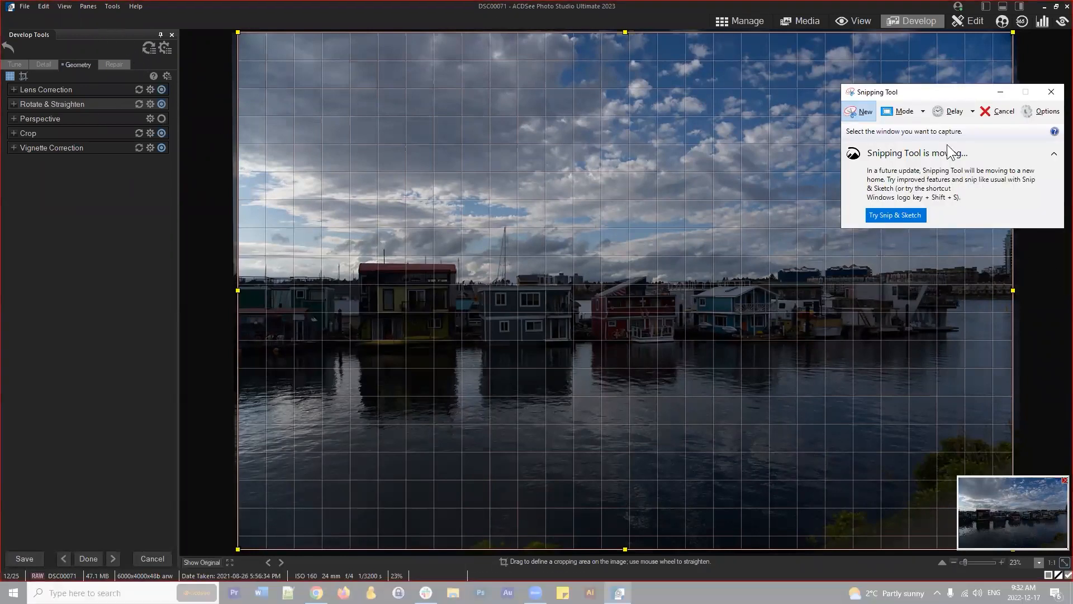
left_click(909, 115)
left_click(919, 141)
left_click(865, 113)
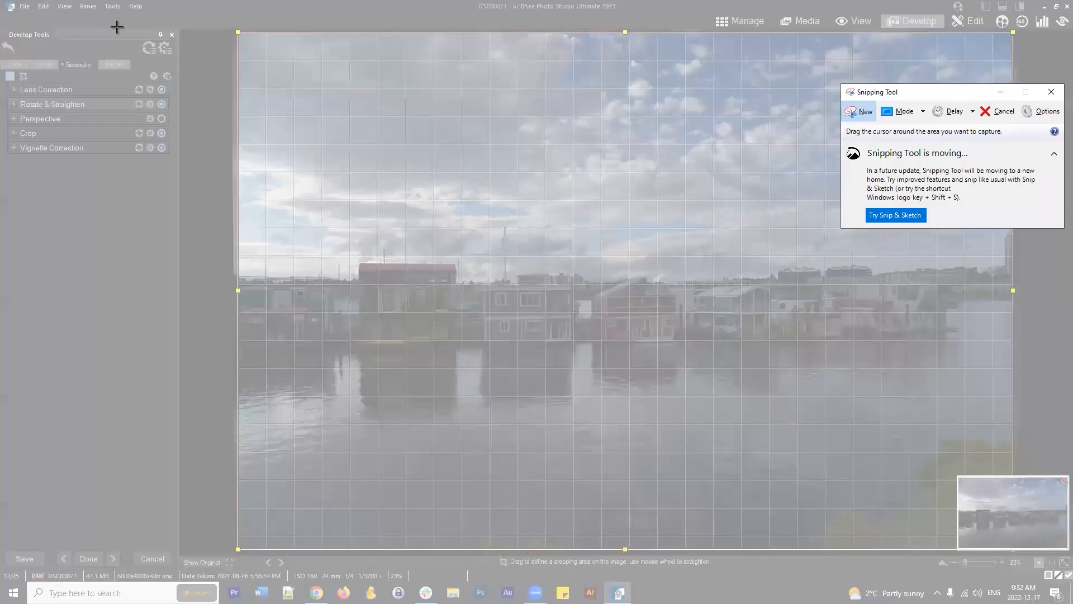
Frame the reset and settings icons in the header of the Develop Tools pane with the snip, and leave the Snipping Tool
left_click_drag(117, 27, 190, 63)
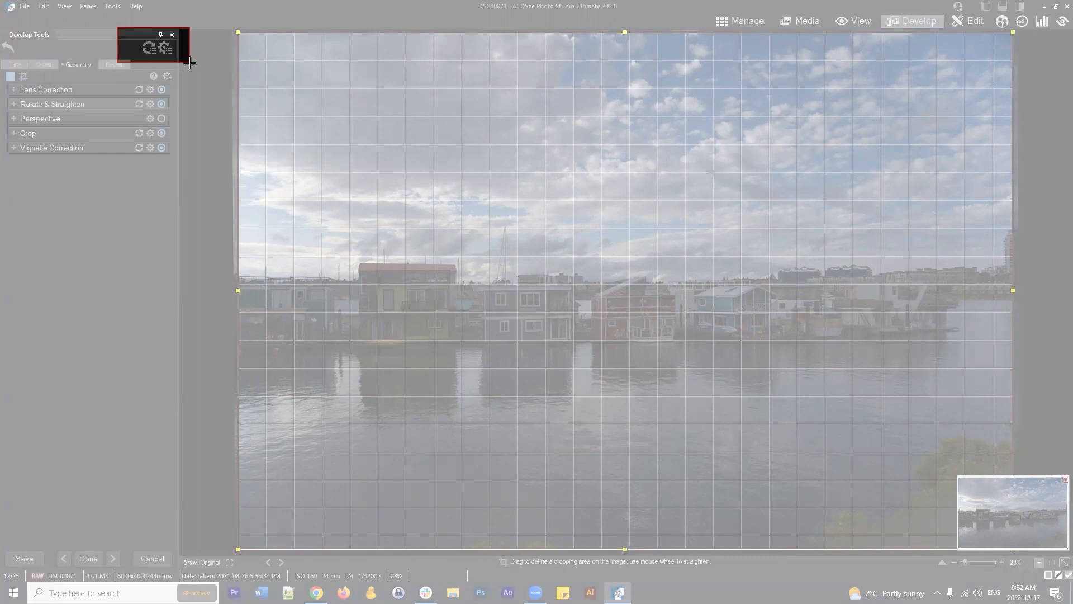
left_click_drag(190, 63, 188, 63)
left_click_drag(190, 63, 188, 61)
left_click(359, 10)
left_click(265, 112)
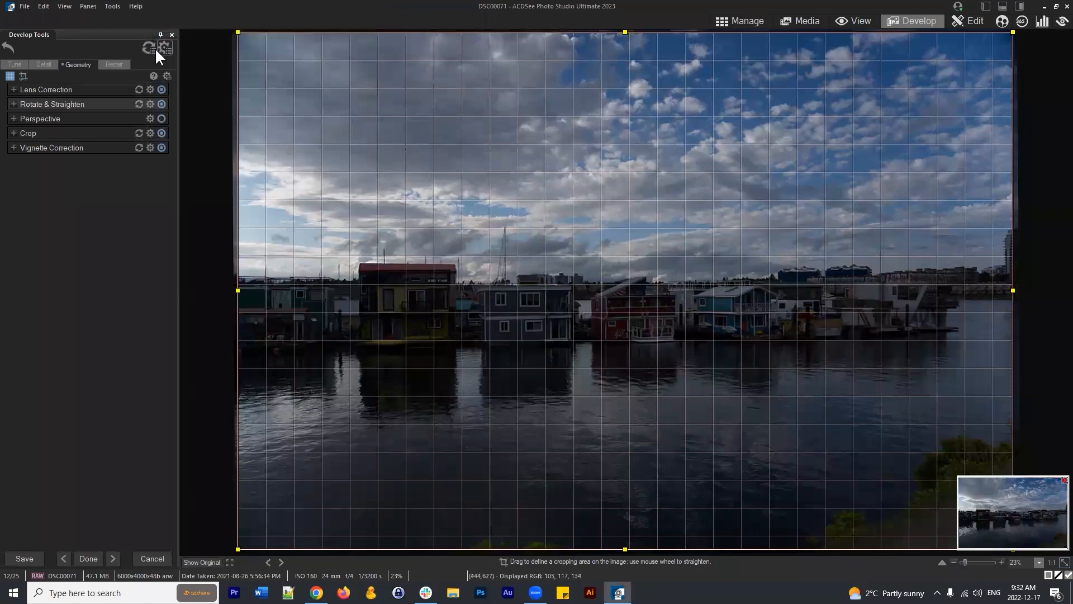
Return to Manage mode, save the changes to DSC00071 and clear the file selection
left_click(48, 63)
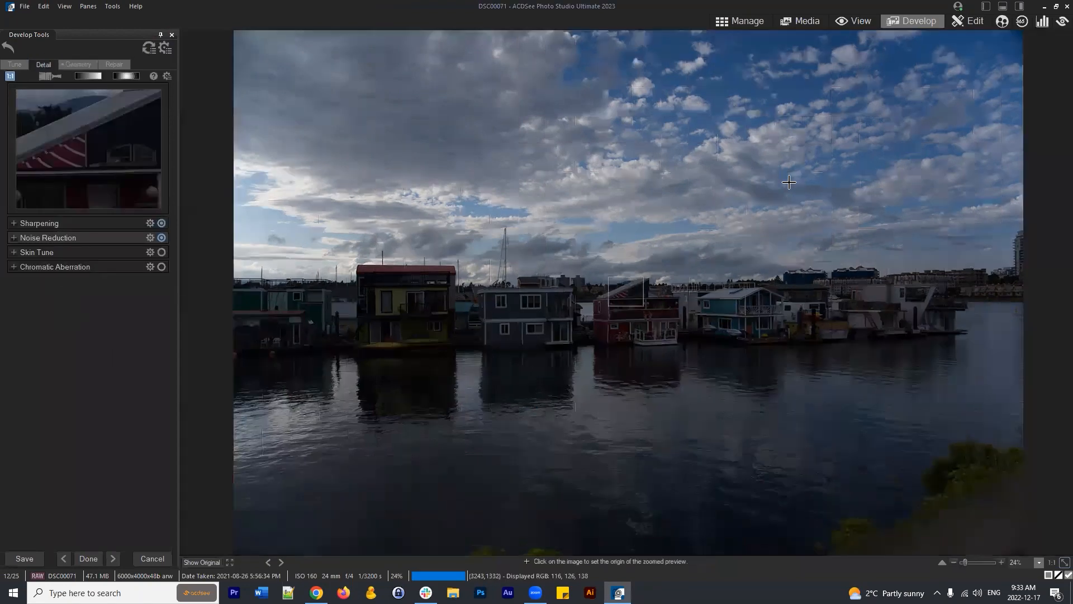
left_click(738, 19)
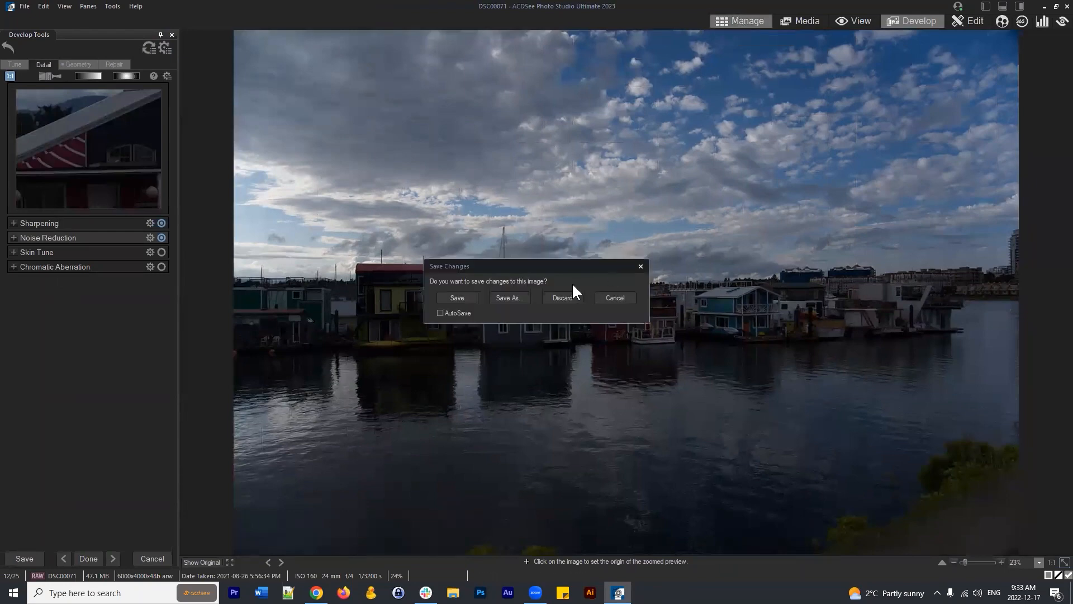
left_click(458, 296)
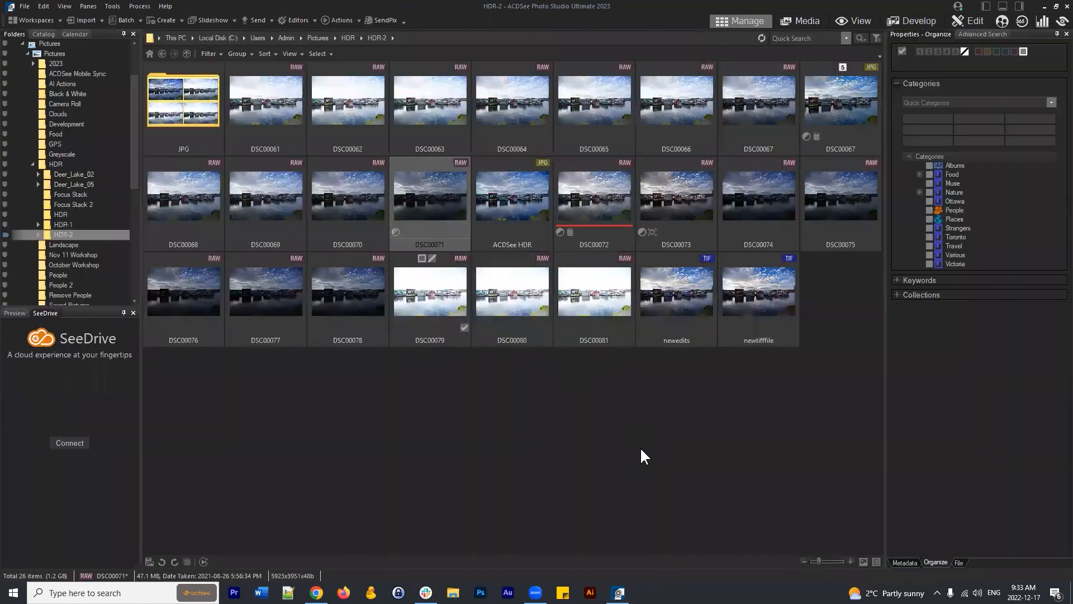
left_click(641, 450)
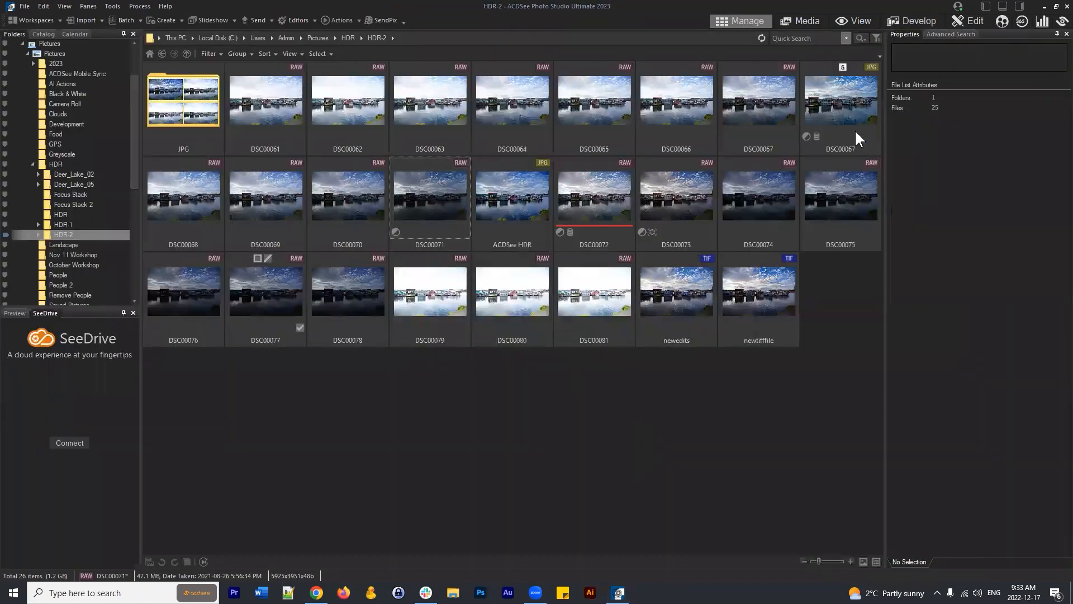
Go back to the Pictures folder and open the scanned JPG of the couple from Black & White in Develop mode
left_click(163, 53)
left_click(160, 52)
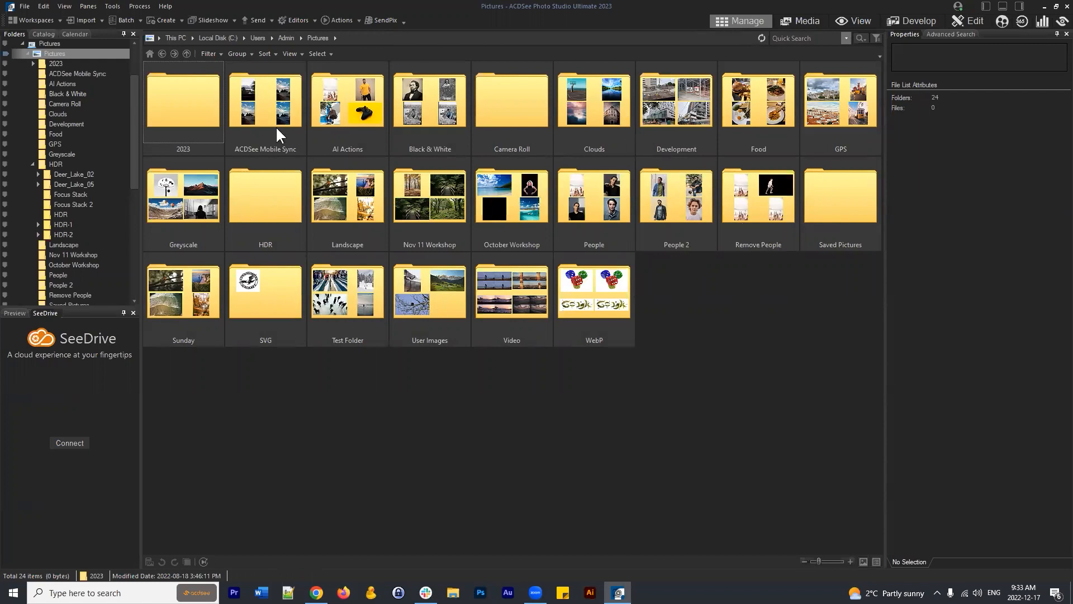
double_click(429, 103)
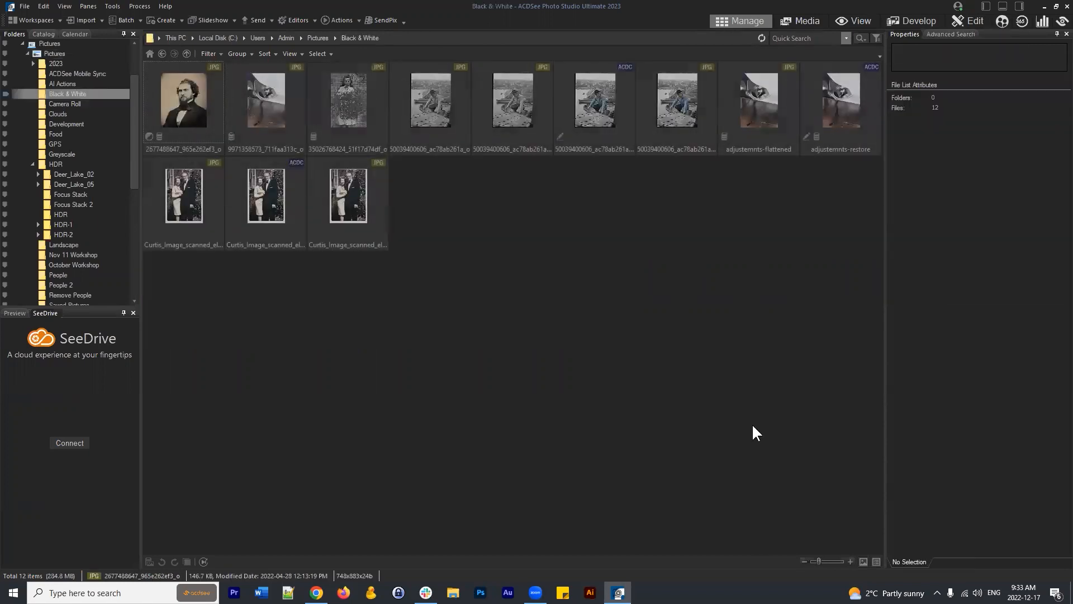
left_click(199, 209)
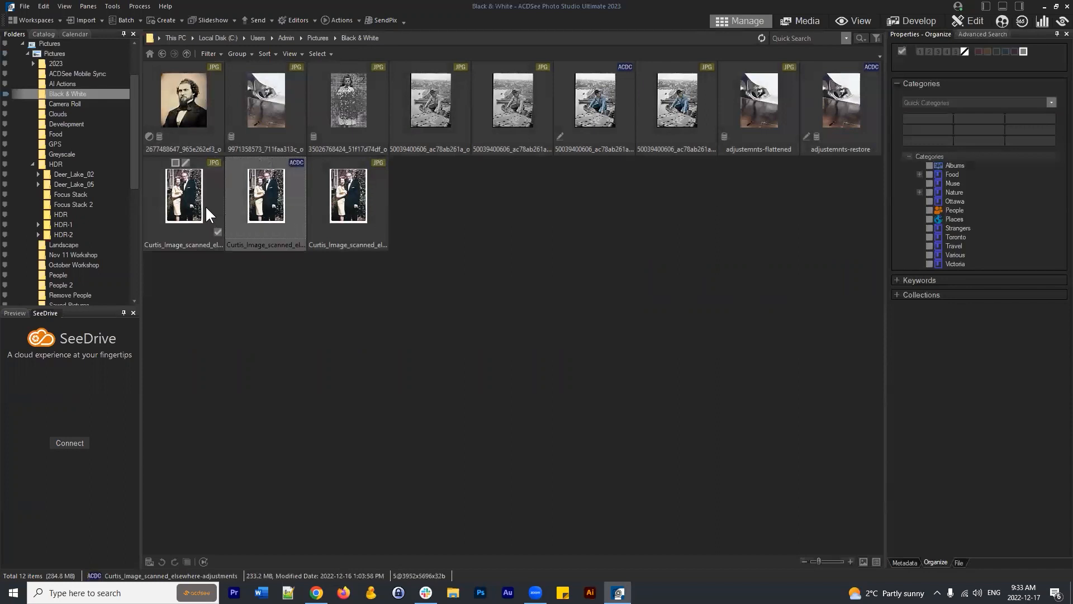
left_click(912, 21)
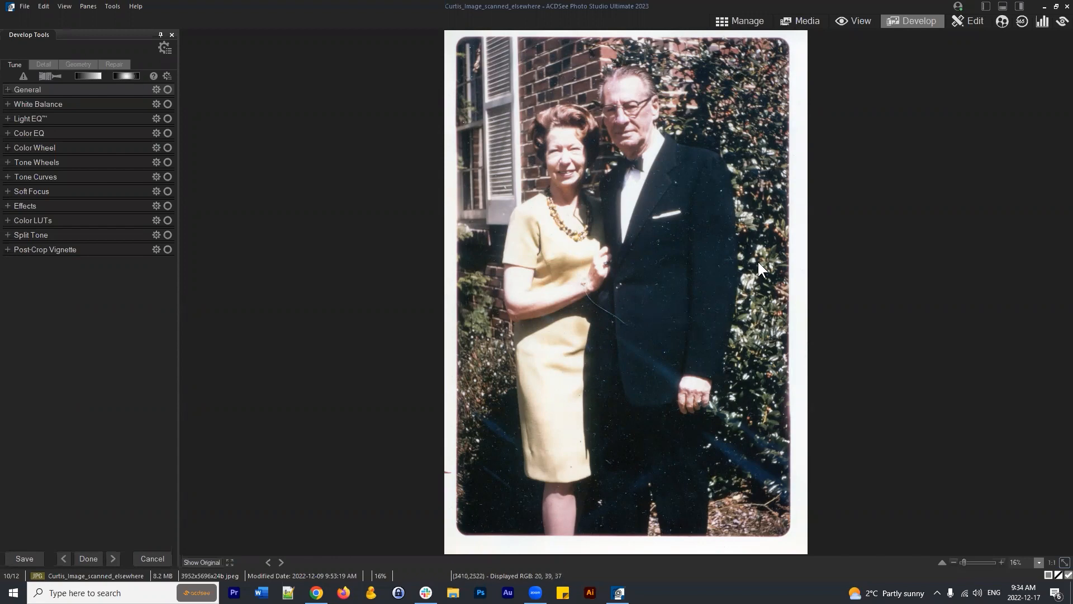
Examine the faces, clothing and background of the scanned photo up close for dust specks and scratches
scroll(748, 261, "up", 2)
scroll(750, 250, "up", 2)
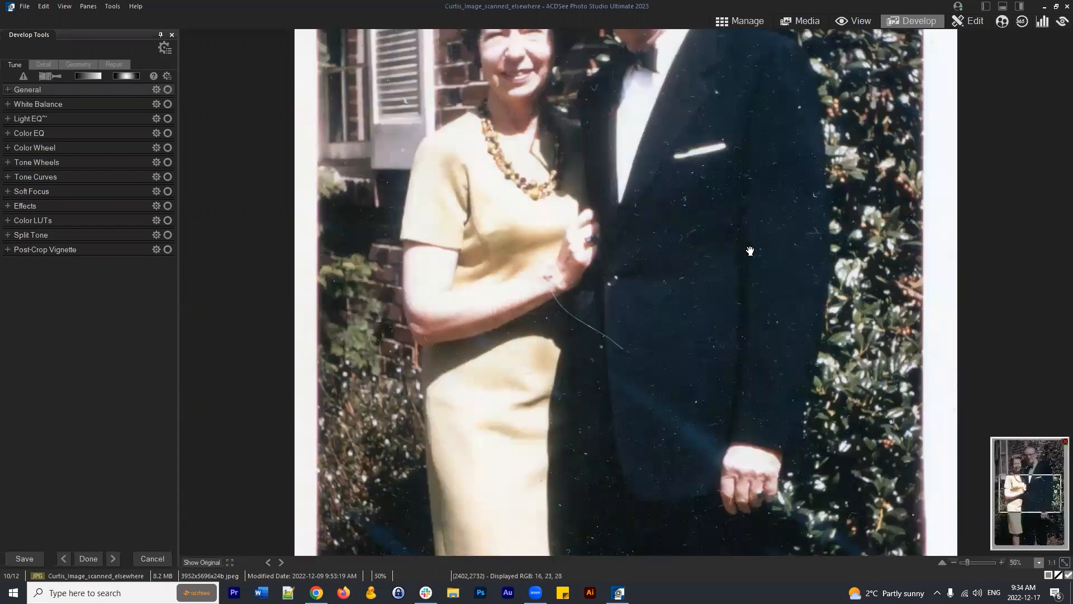
scroll(760, 239, "down", 2)
left_click_drag(799, 223, 692, 248)
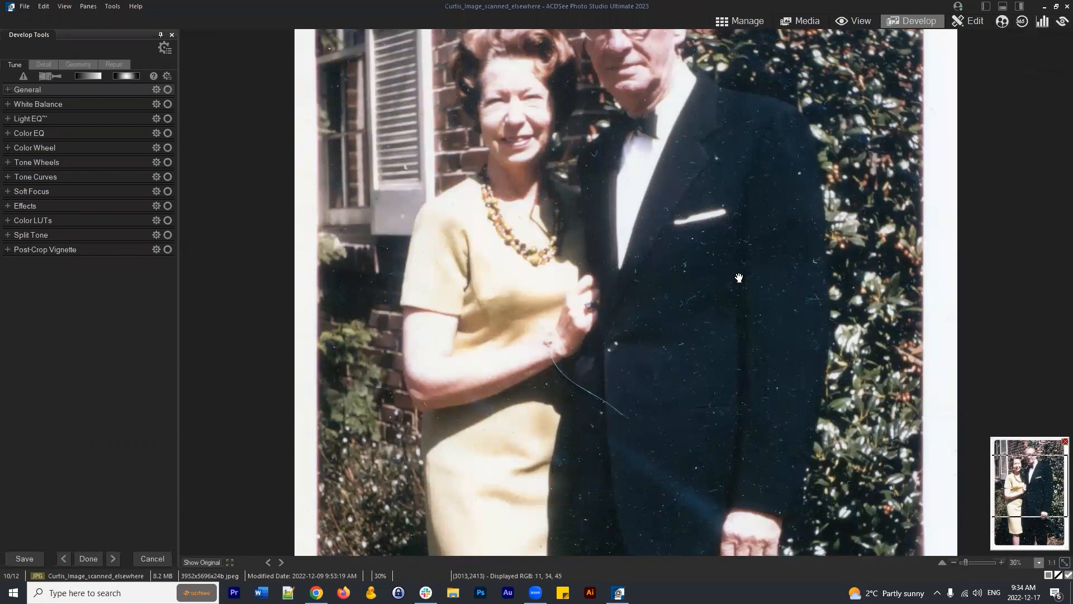
left_click_drag(767, 254, 793, 251)
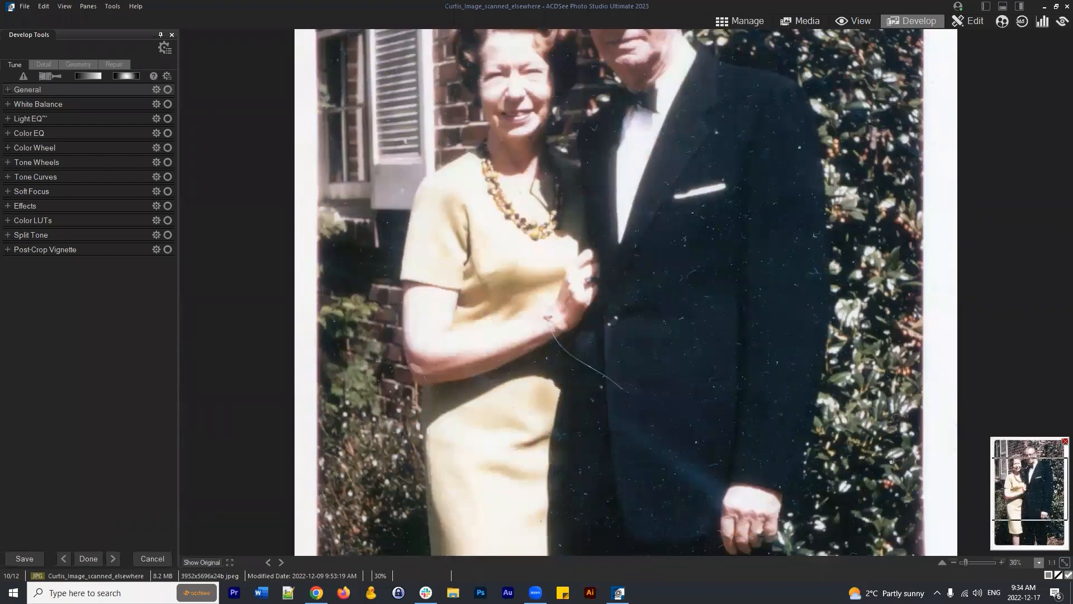
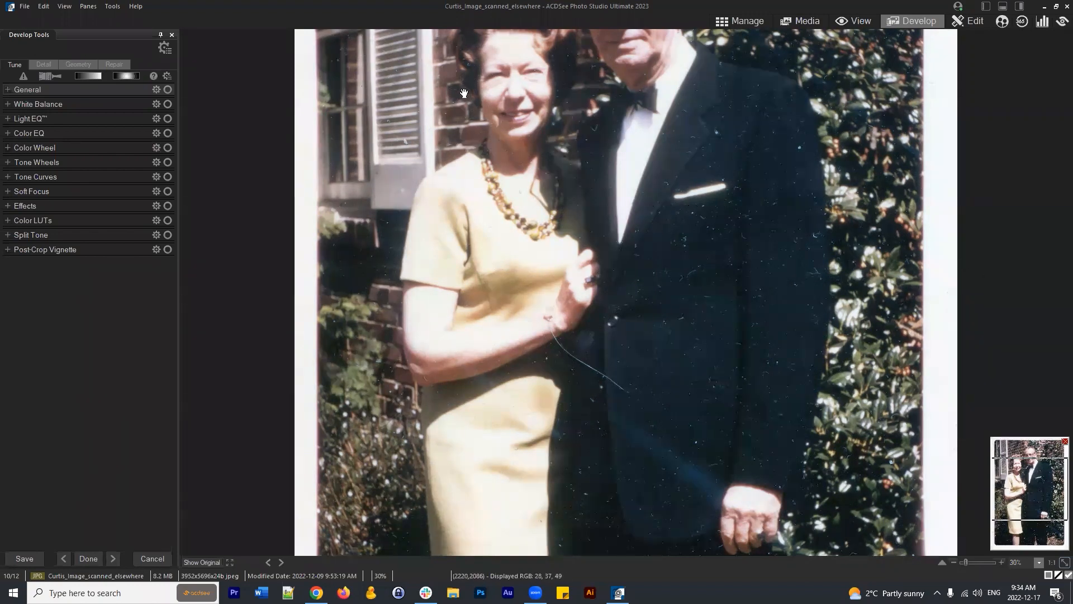
scroll(679, 364, "up", 3)
scroll(627, 369, "down", 4)
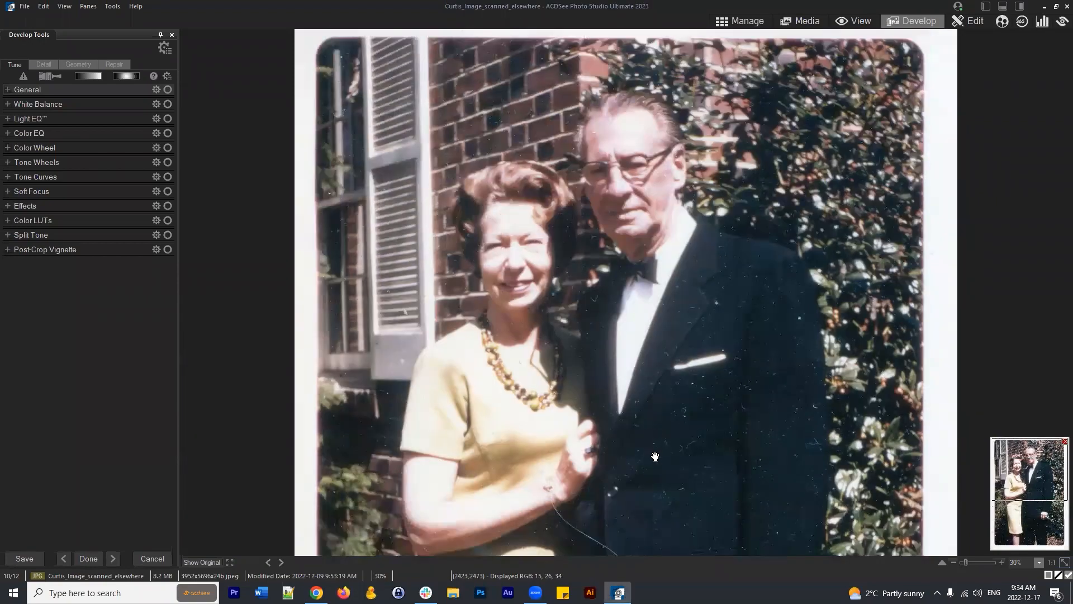
scroll(687, 325, "up", 3)
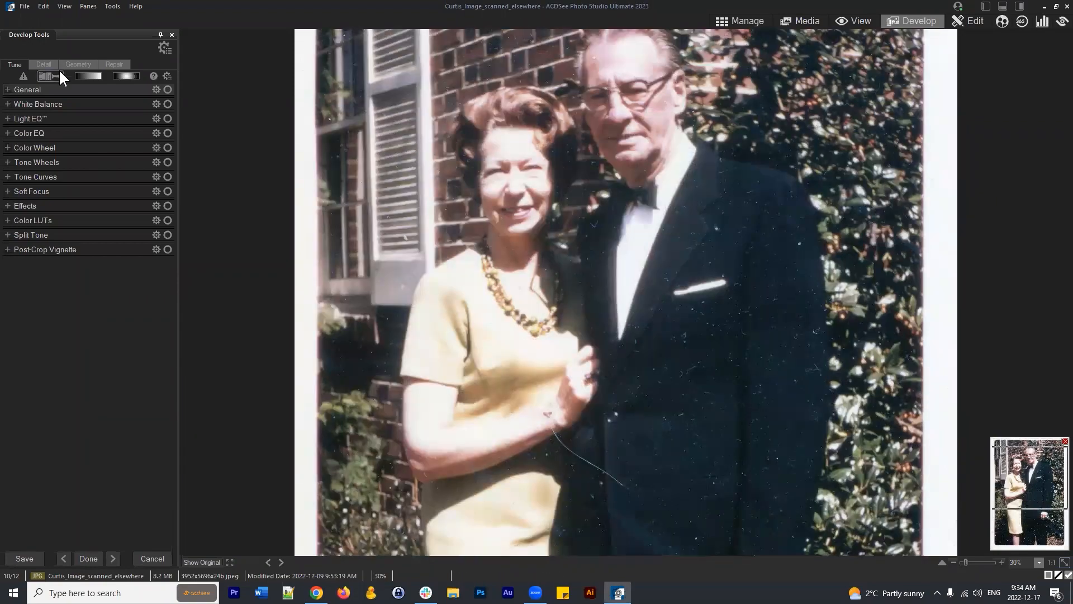
Open the Noise Reduction settings and place the zoomed detail preview on the man's dark jacket
left_click(44, 64)
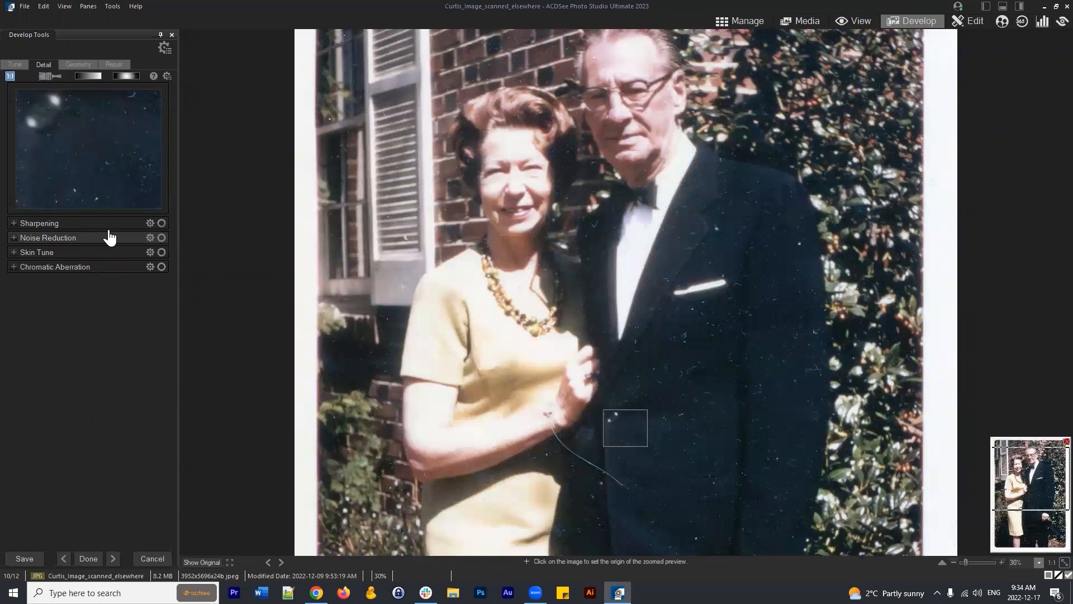
left_click(14, 239)
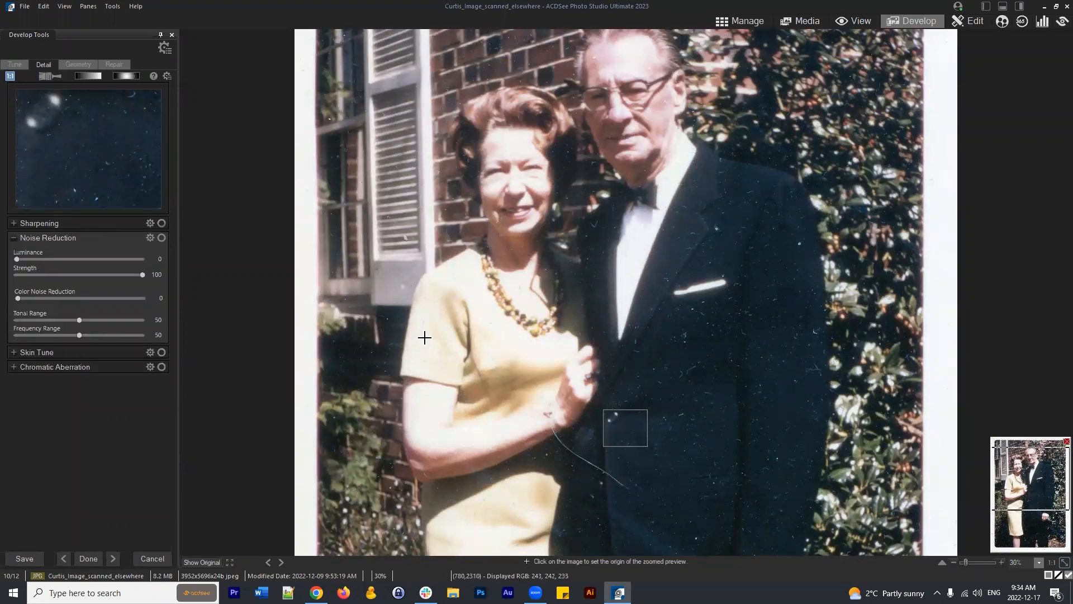
left_click(778, 337)
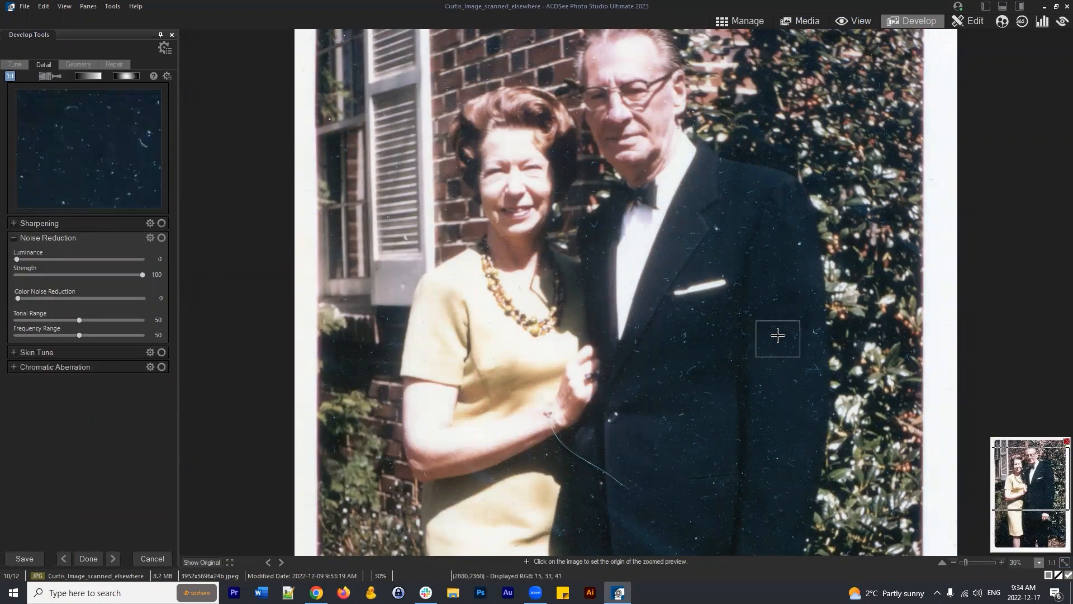
left_click(749, 295)
left_click_drag(756, 269, 773, 242)
Raise the noise reduction Luminance to 100 with Strength at 100 to smooth the specks on the jacket
left_click_drag(19, 256, 24, 260)
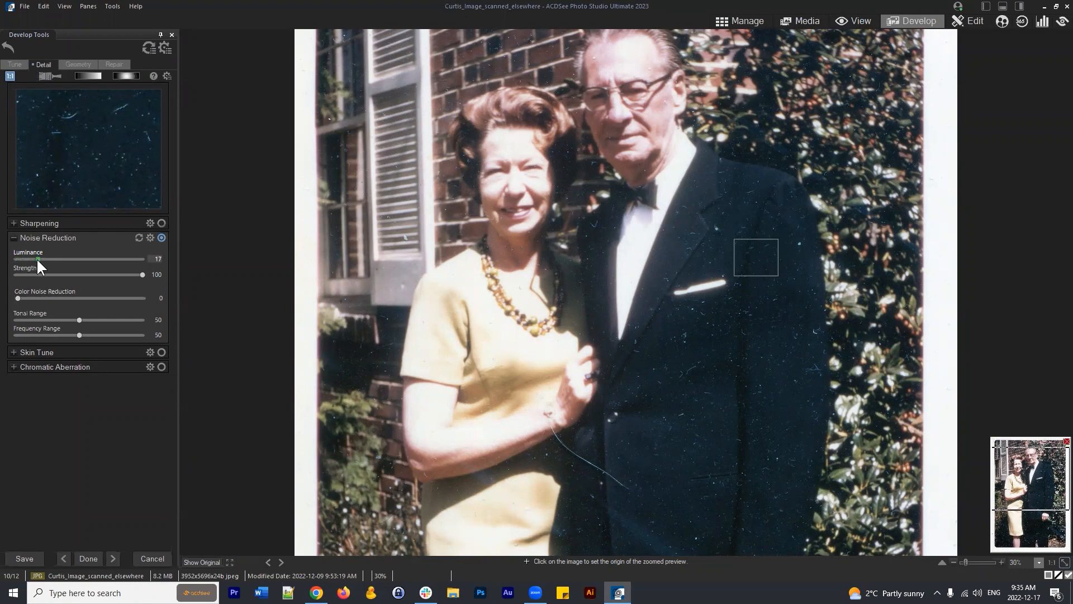
left_click_drag(54, 260, 68, 260)
left_click_drag(747, 271, 722, 261)
scroll(723, 258, "up", 3)
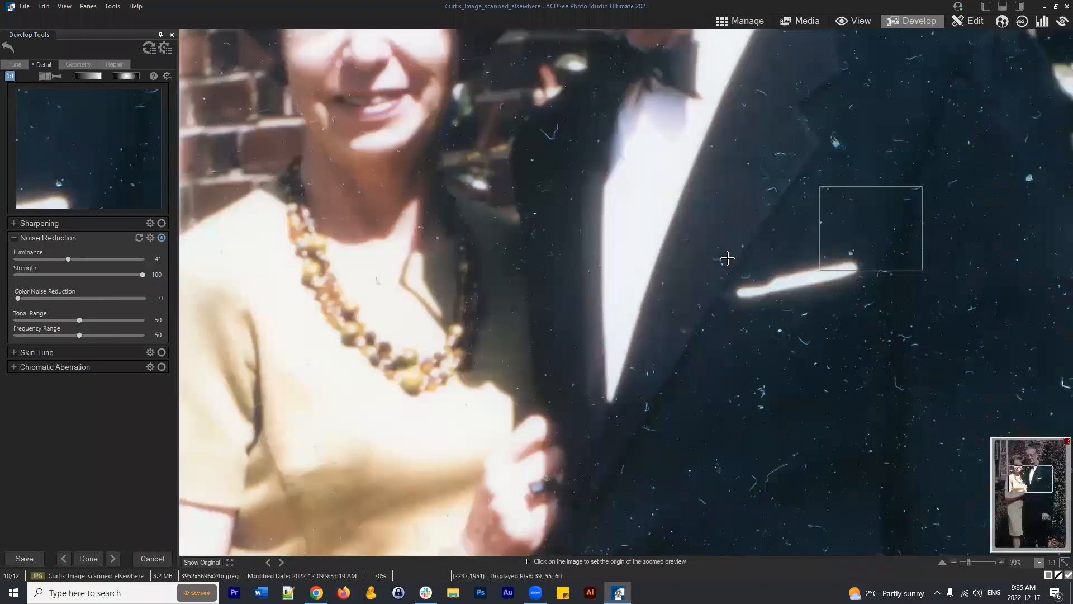
left_click_drag(1045, 484, 1054, 484)
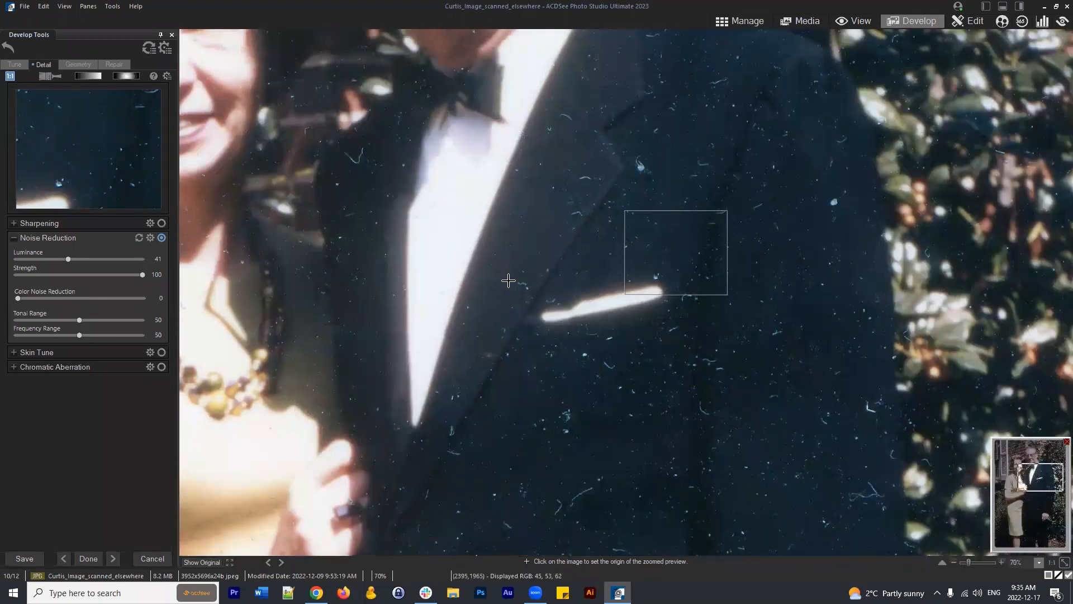
left_click(68, 258)
left_click_drag(85, 260, 105, 261)
left_click(104, 274)
left_click(118, 258)
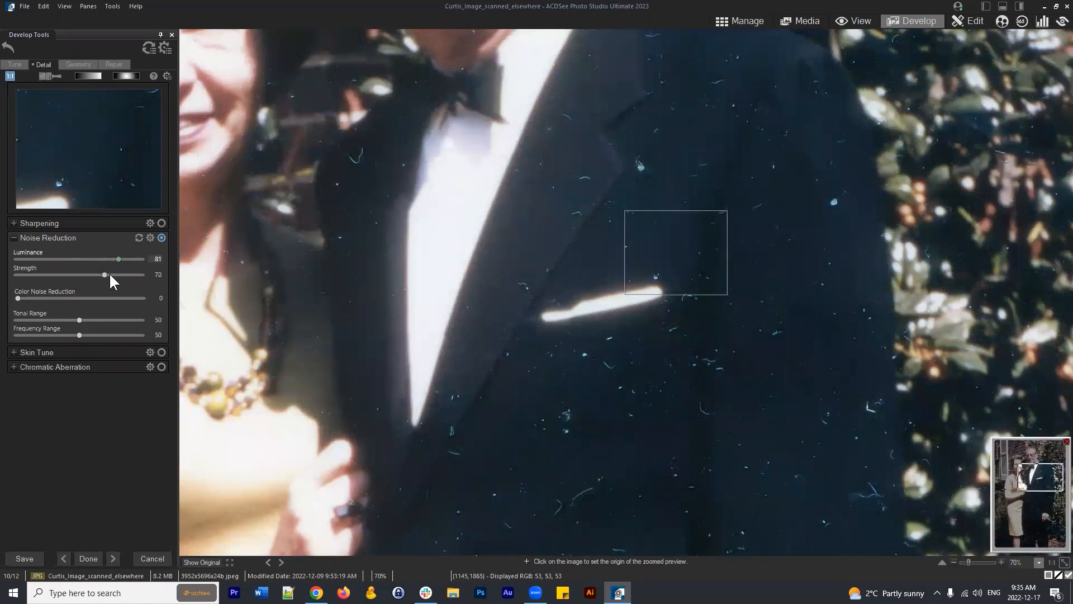
left_click(142, 258)
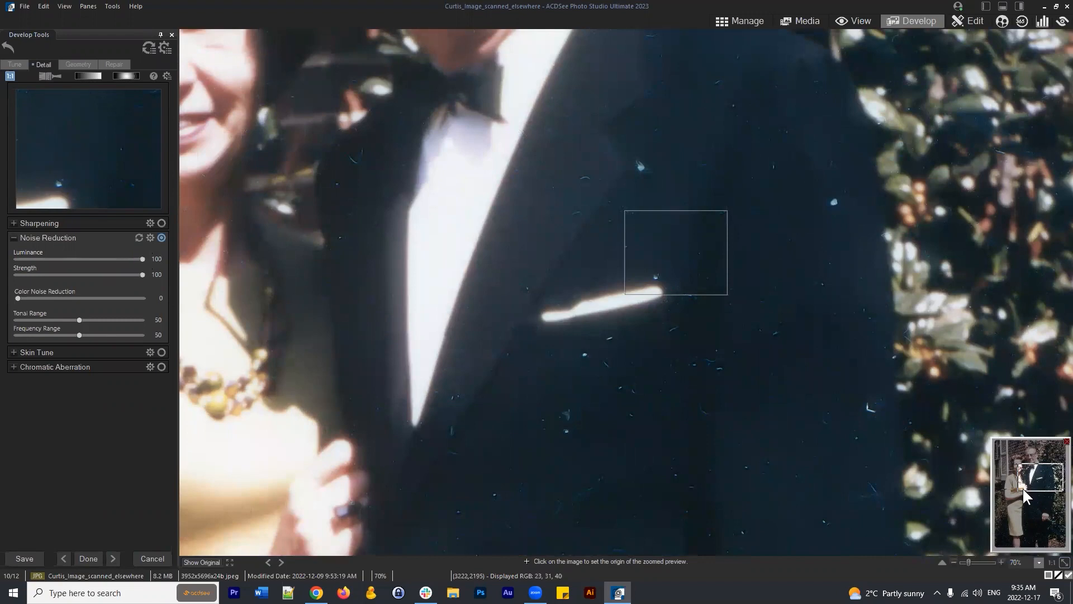
Try a noise reduction Strength of 62, compare its effect on the faces and jacket, and restore Strength to 100
mouse_move(1047, 477)
left_mouse_down()
mouse_move(1013, 455)
mouse_move(1036, 475)
mouse_move(1061, 467)
mouse_move(1045, 484)
mouse_move(1032, 469)
mouse_move(1042, 482)
left_mouse_up()
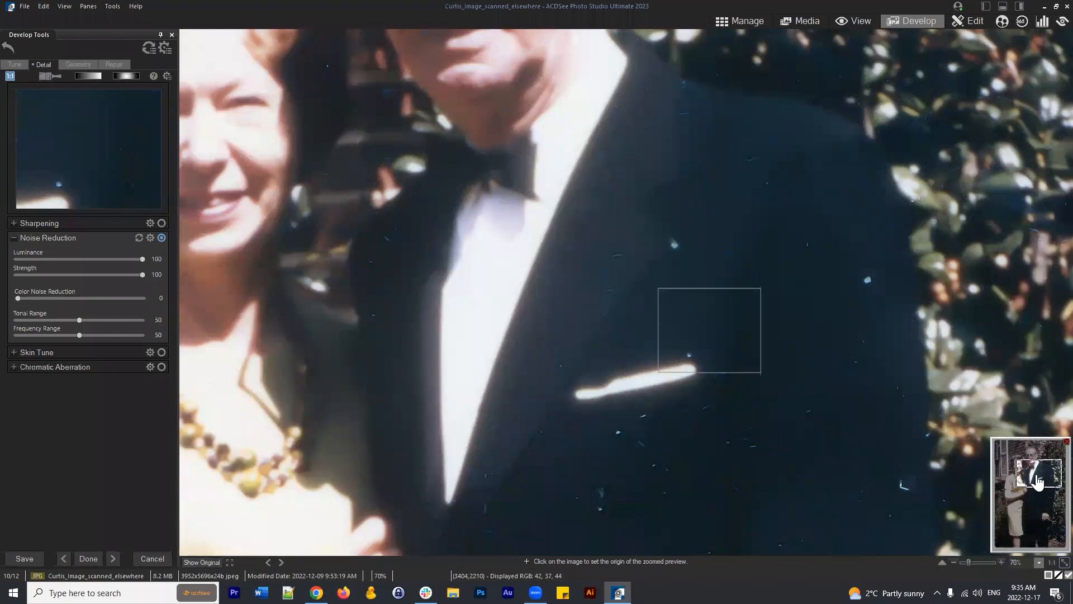
left_click_drag(1038, 482, 1034, 465)
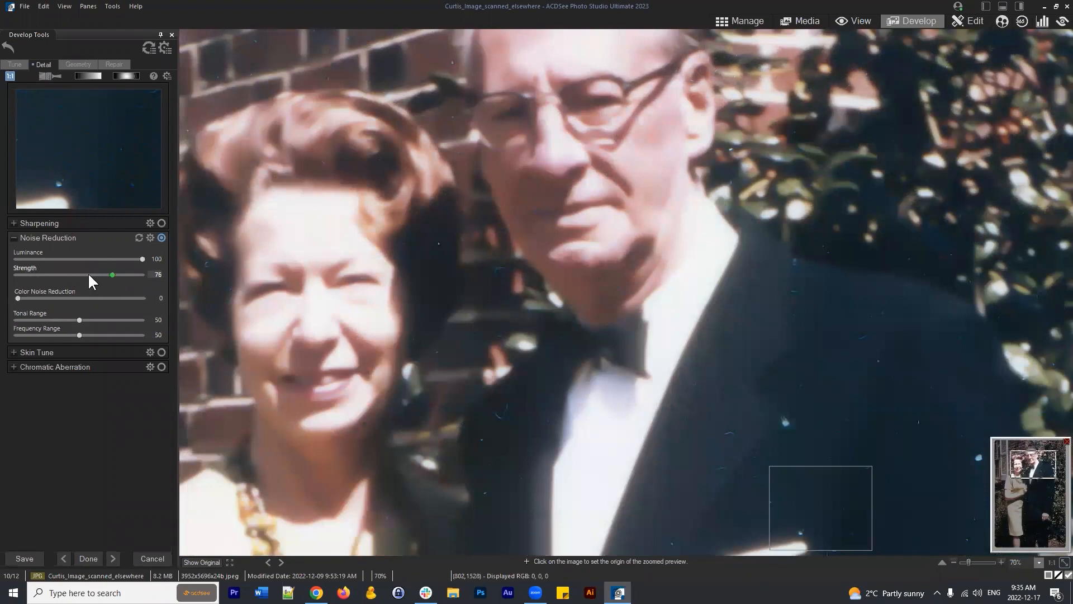
left_click_drag(89, 274, 93, 274)
left_click_drag(1043, 475, 1044, 482)
left_click(1043, 476)
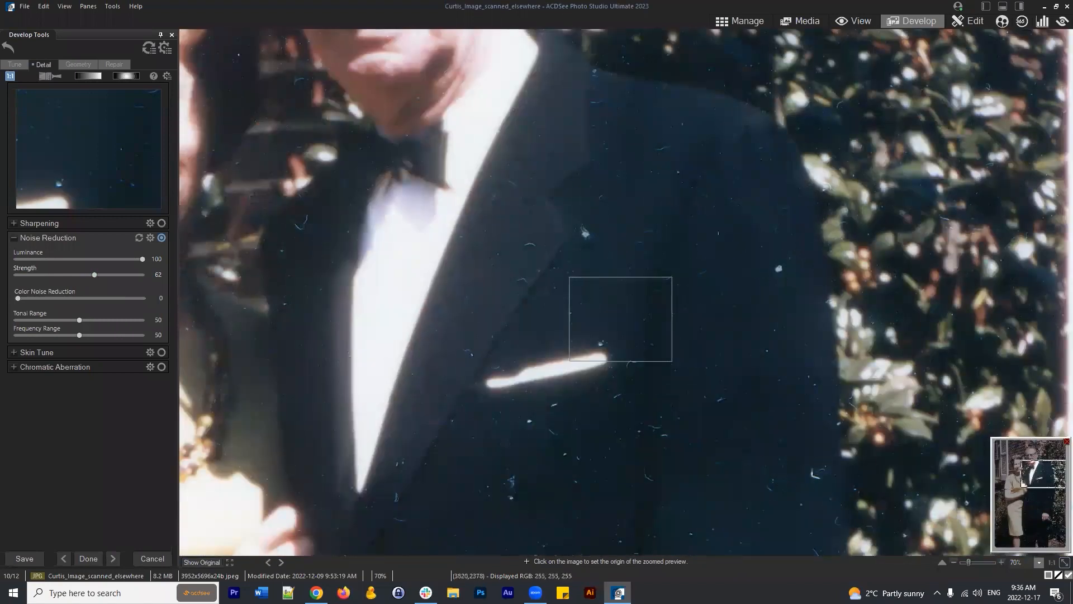
left_click_drag(1040, 476, 1035, 468)
left_click_drag(93, 275, 141, 274)
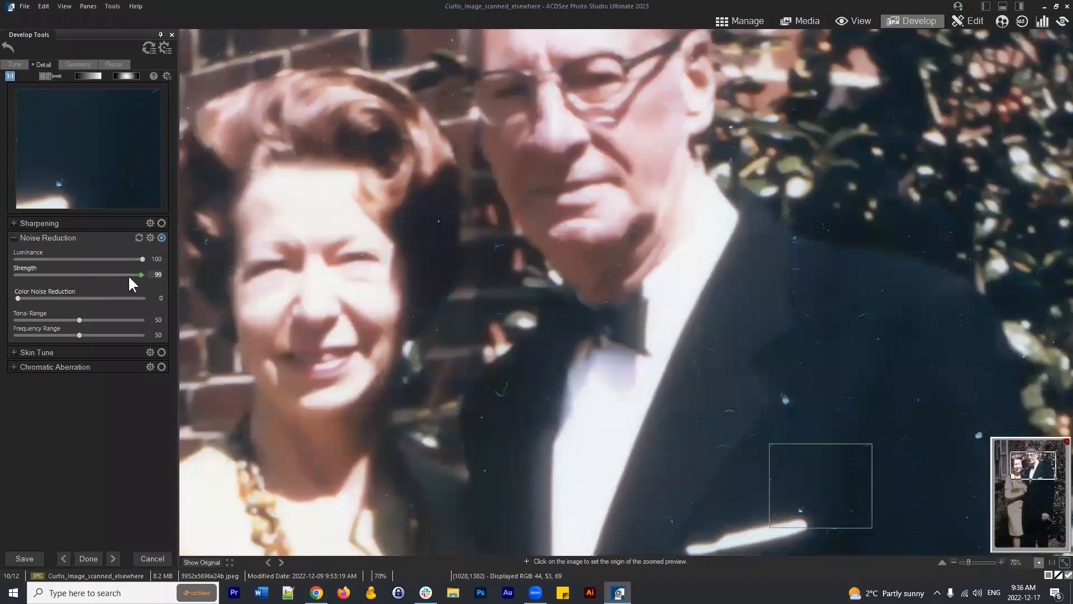
left_click(142, 275)
Fit the whole photo in view and compare the noise-reduced jacket with the original image
left_click(1058, 562)
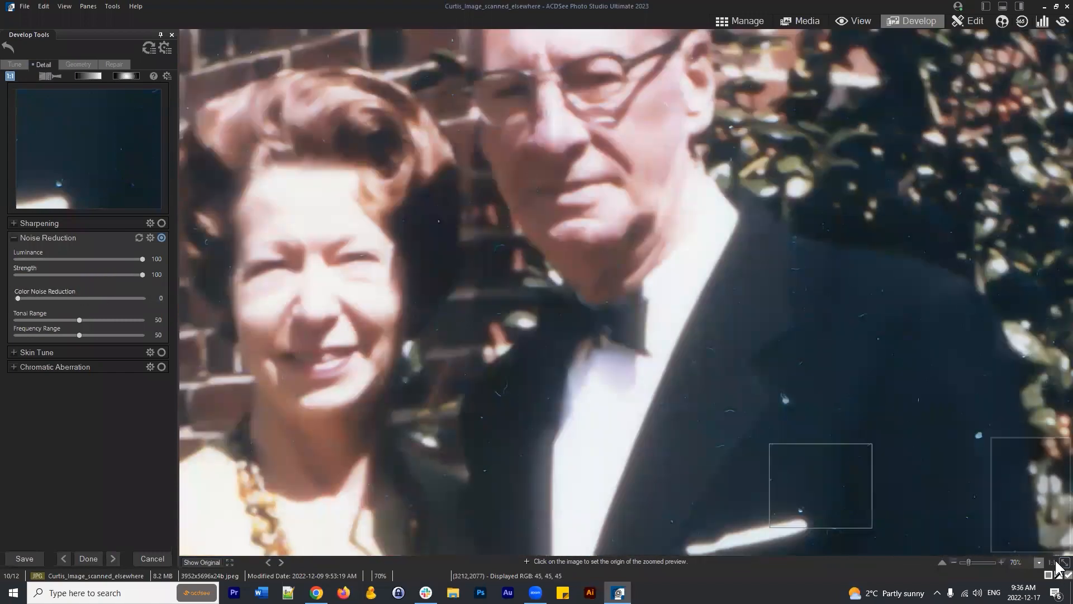
left_click(1063, 562)
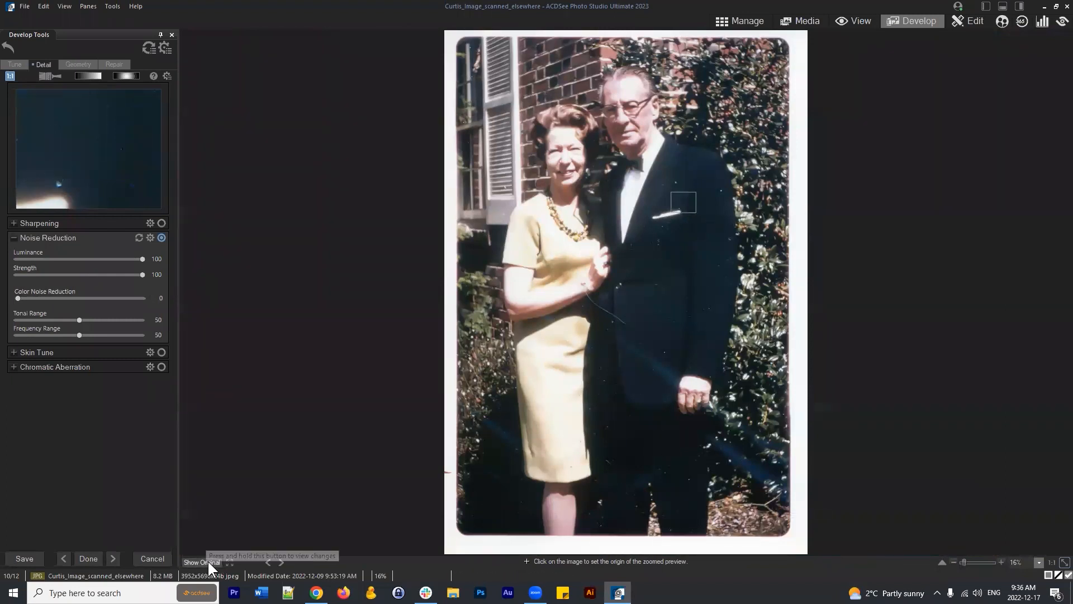
left_click(675, 181)
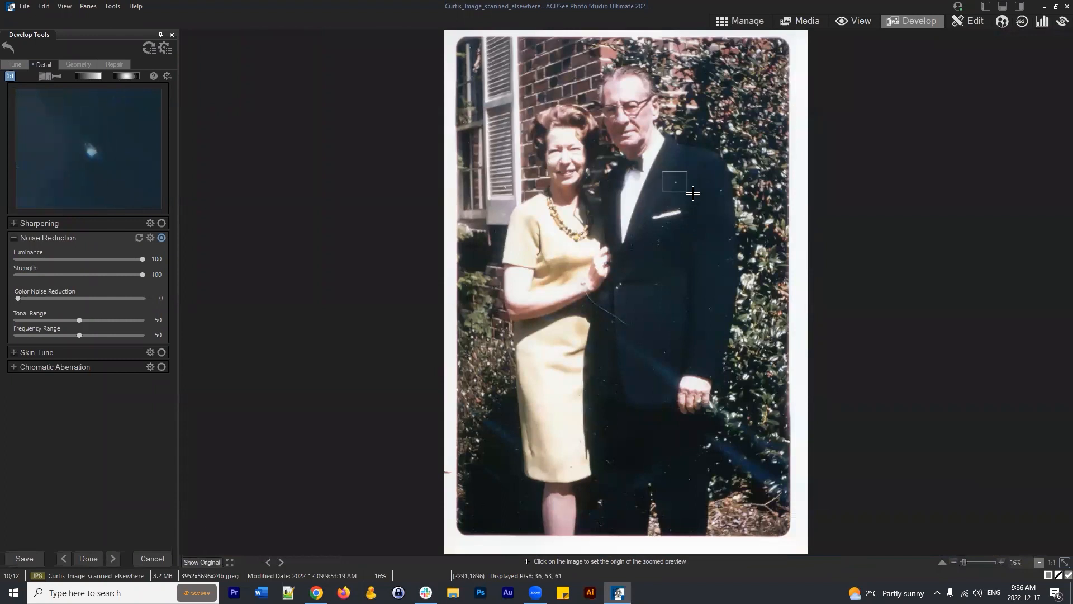
left_click_drag(693, 193, 690, 240)
left_click(210, 562)
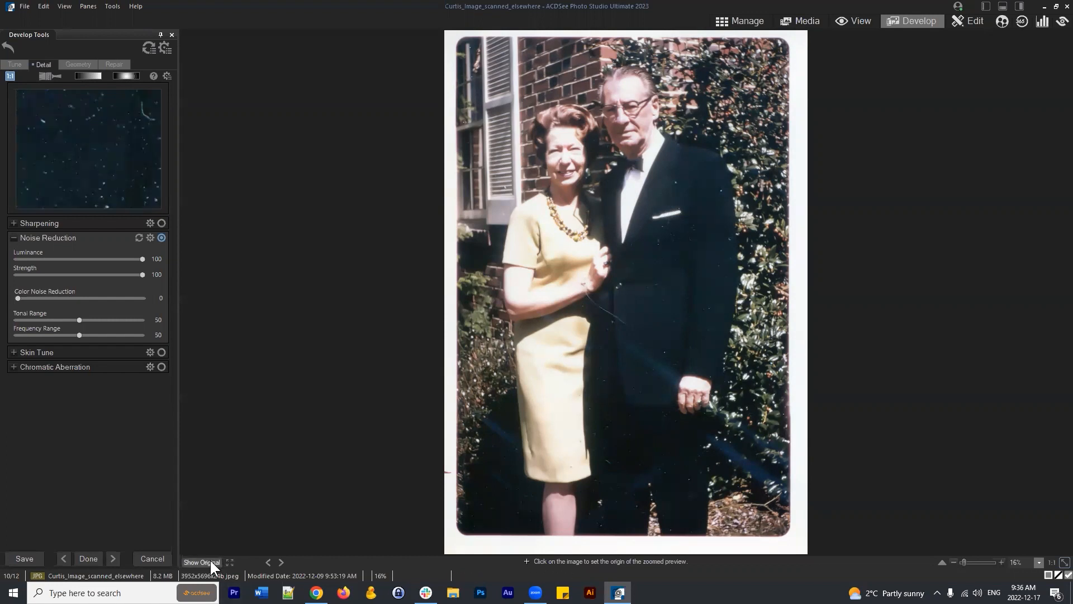
left_click(211, 562)
left_click(214, 561)
left_click(208, 561)
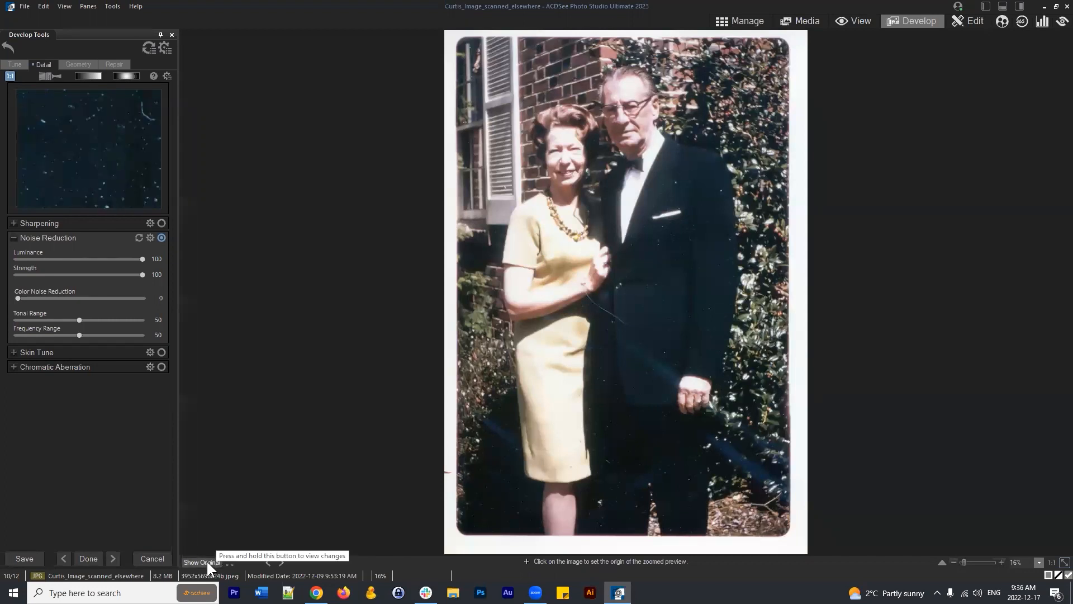
left_click(208, 560)
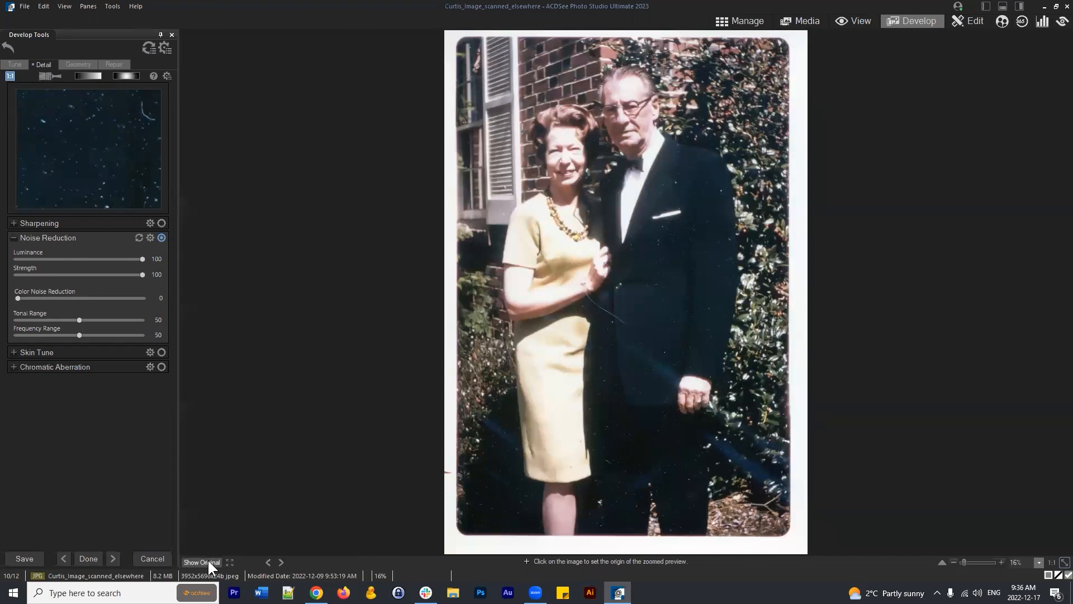
left_click(208, 559)
left_click(209, 559)
left_click(208, 559)
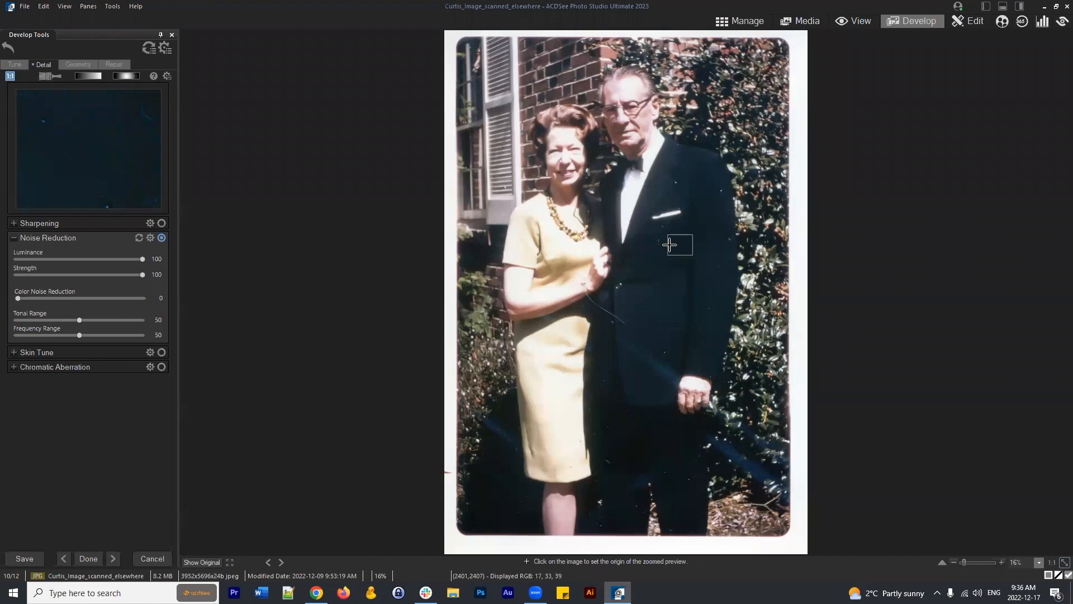
Examine the remaining specks across the jacket in the detail preview and compare the photo with the original again
left_click(692, 237)
left_click_drag(699, 231, 716, 248)
scroll(711, 224, "up", 1)
left_click_drag(1032, 493, 1046, 471)
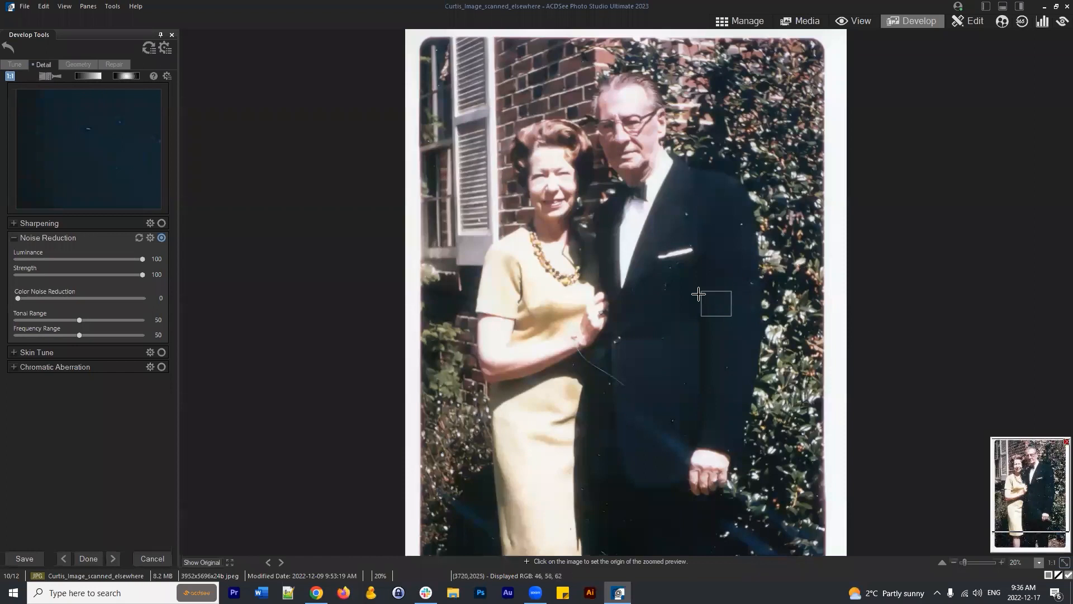
left_click_drag(699, 294, 733, 212)
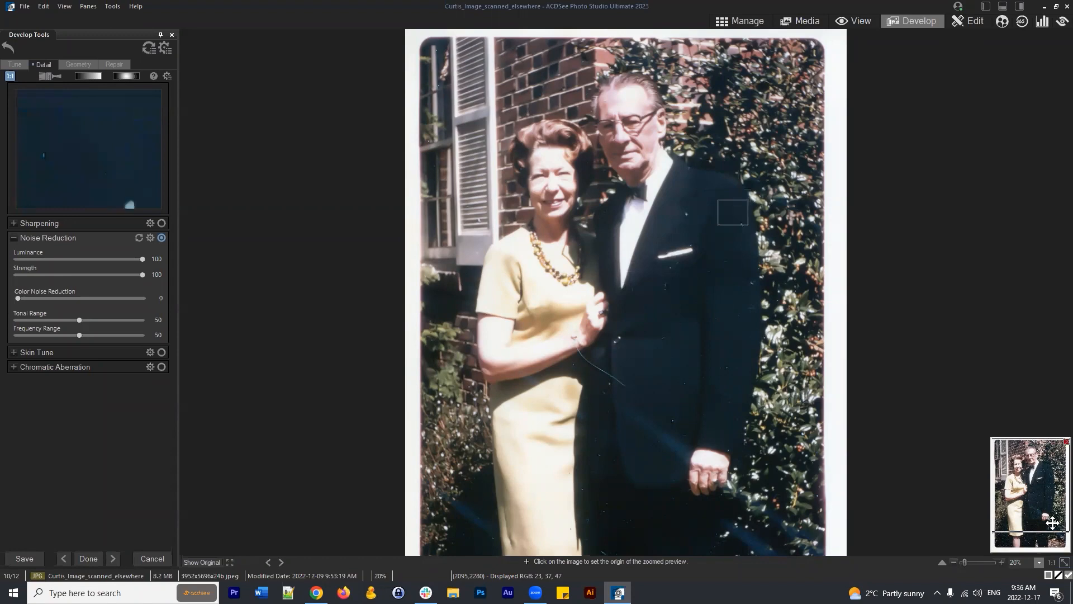
left_click(202, 560)
left_click(205, 555)
left_click_drag(647, 275, 666, 289)
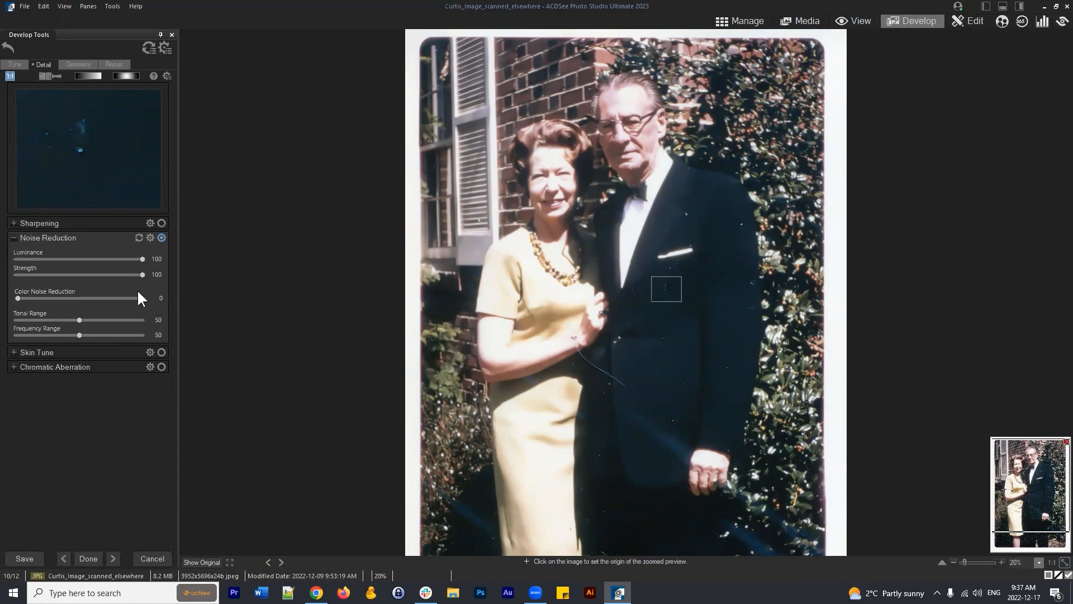
Collapse the Noise Reduction settings and open the Repair tool on a close view of the man's jacket
left_click(14, 238)
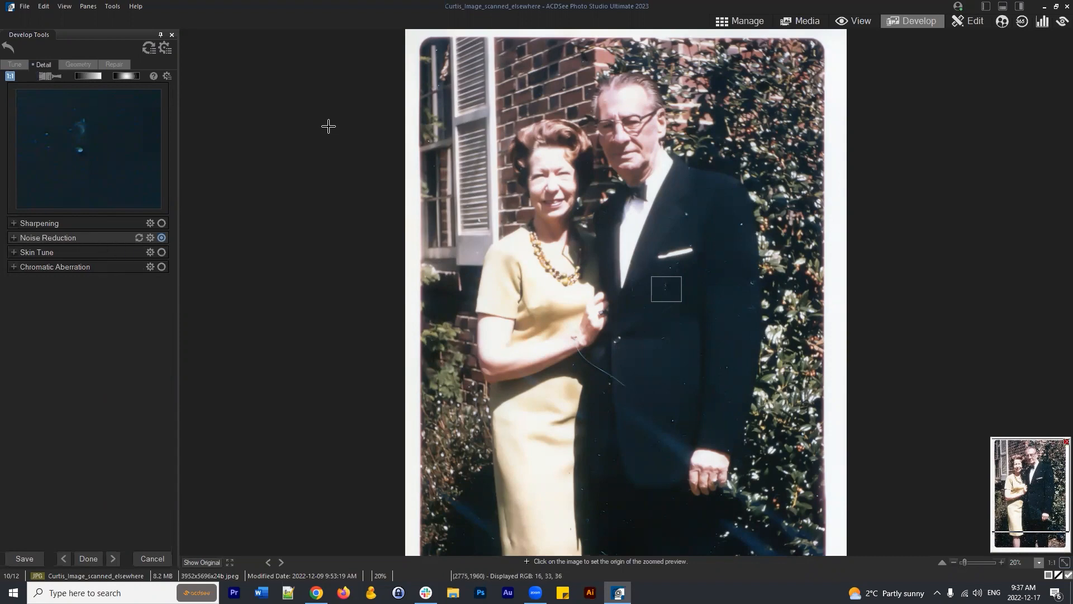
left_click(114, 65)
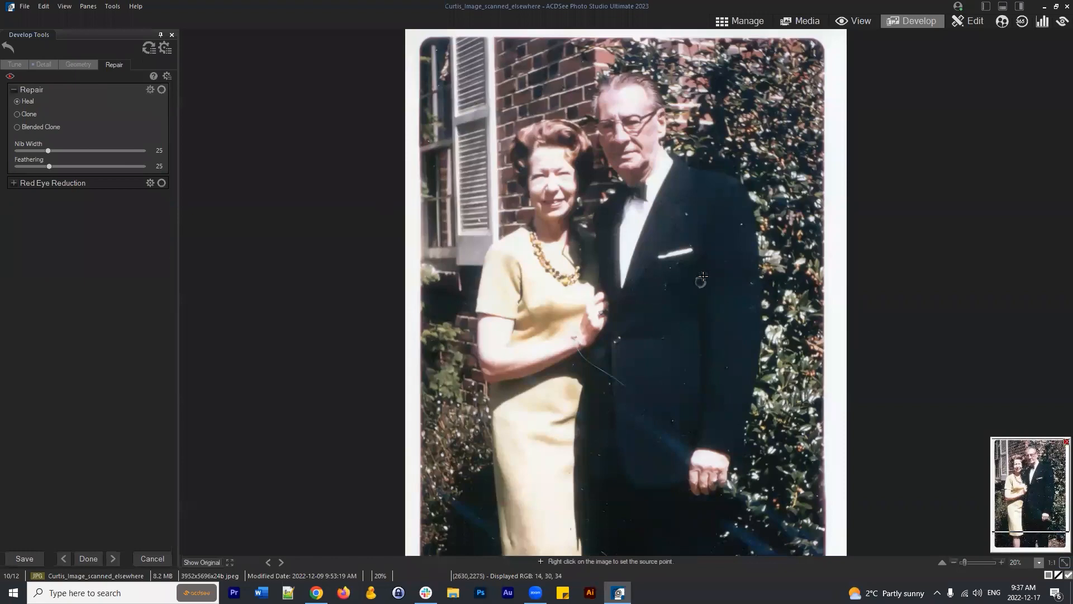
scroll(714, 259, "up", 3)
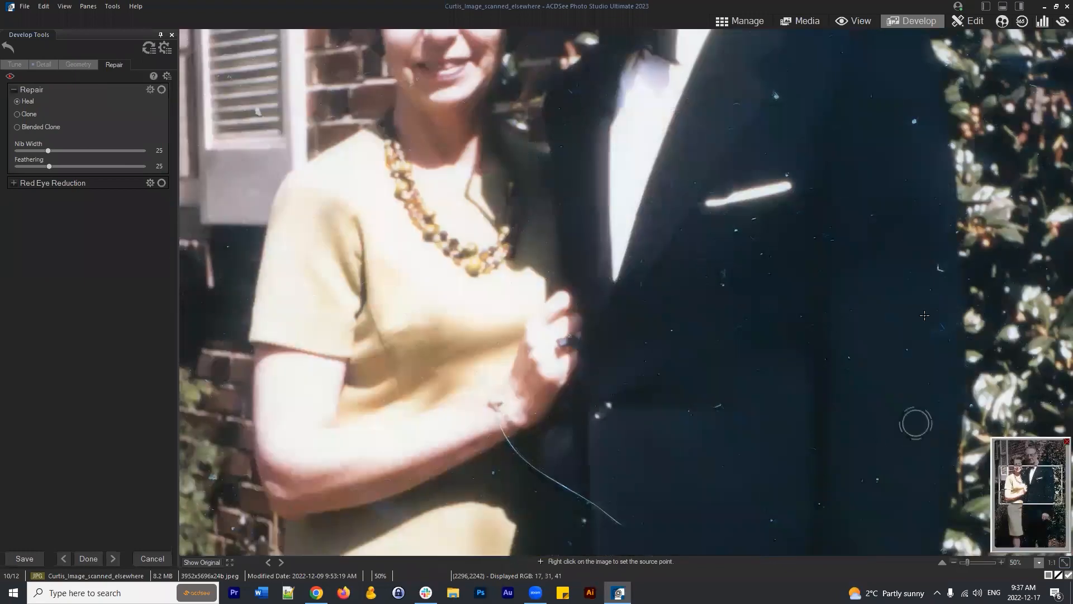
key("space")
left_click_drag(877, 272, 652, 420)
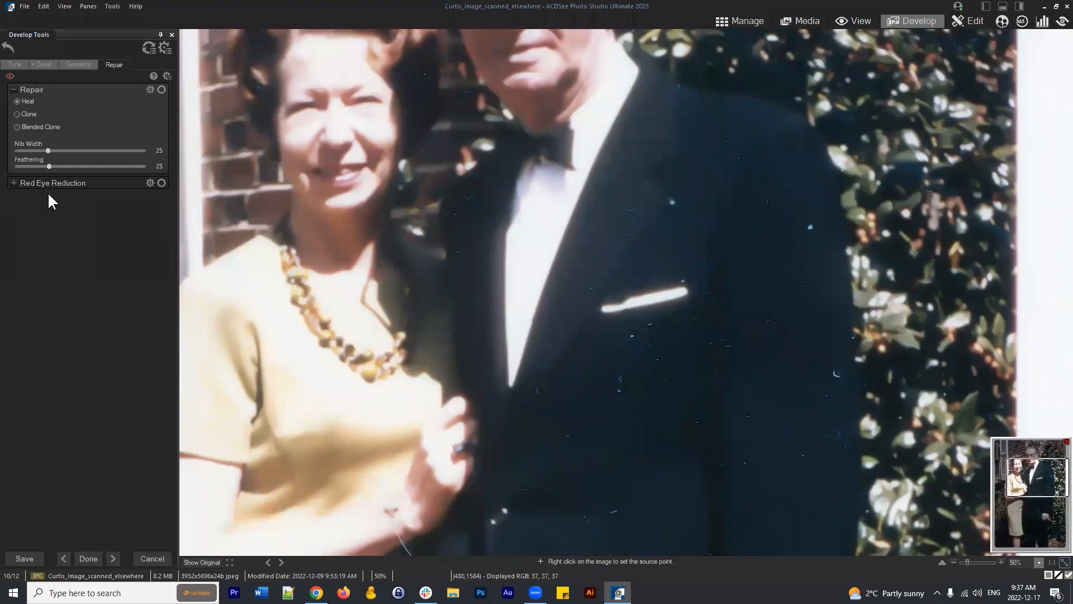
Look over the Red Eye Reduction options and inspect the couple's faces and the jacket up close
left_click(34, 185)
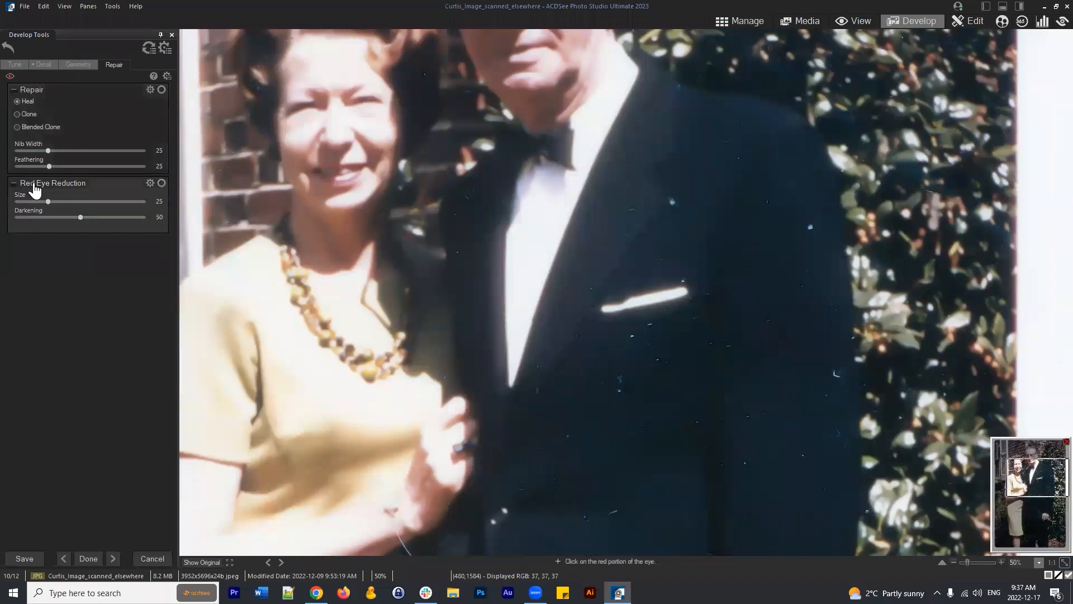
left_click(118, 185)
left_click_drag(1037, 493, 1034, 480)
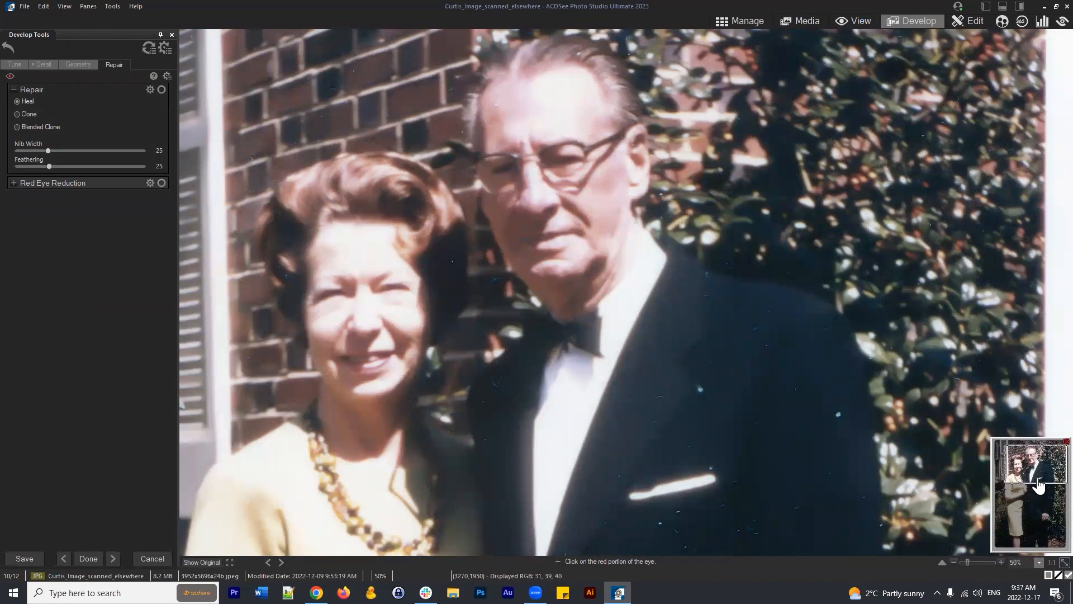
mouse_move(1037, 485)
left_mouse_down()
mouse_move(1045, 495)
mouse_move(1045, 485)
left_mouse_up()
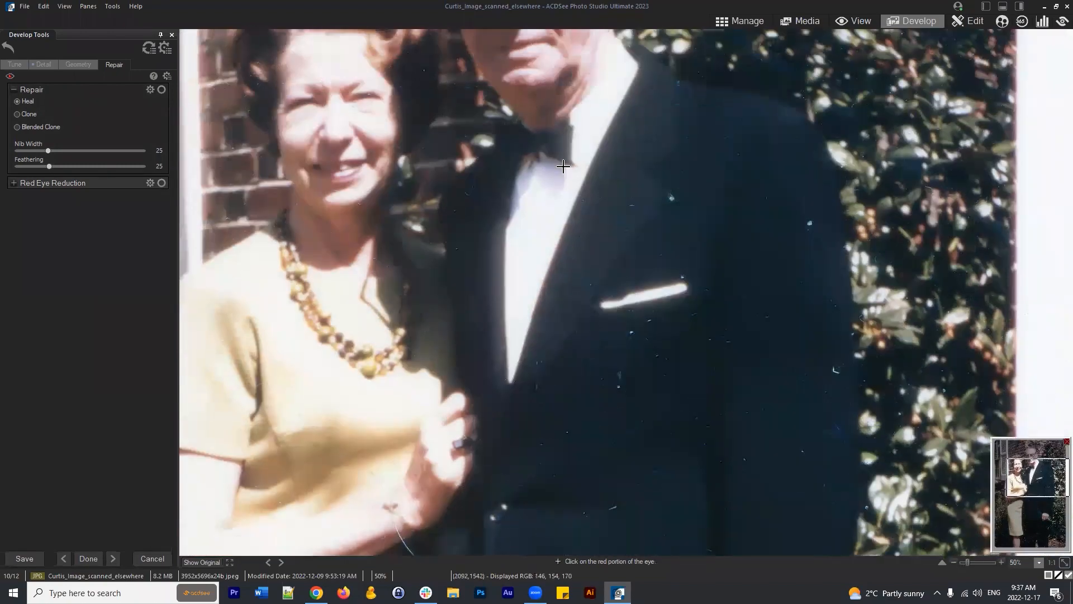
Remove the specks on the jacket's chest, sleeve and area below the pocket using Blended Clone with a nib width of 6
left_click(35, 123)
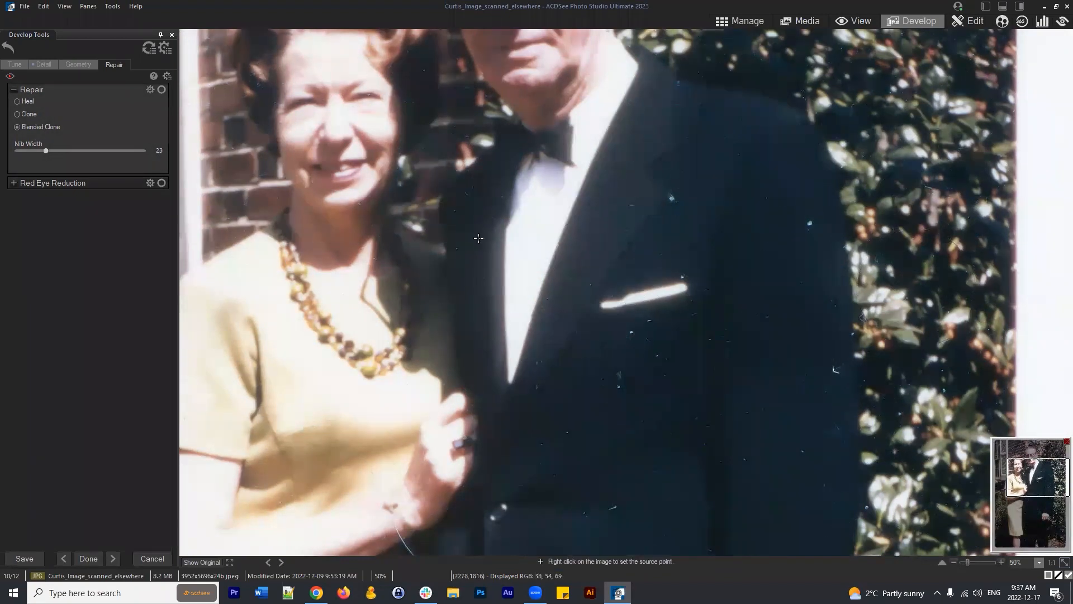
scroll(478, 238, "down", 8)
left_click(672, 195)
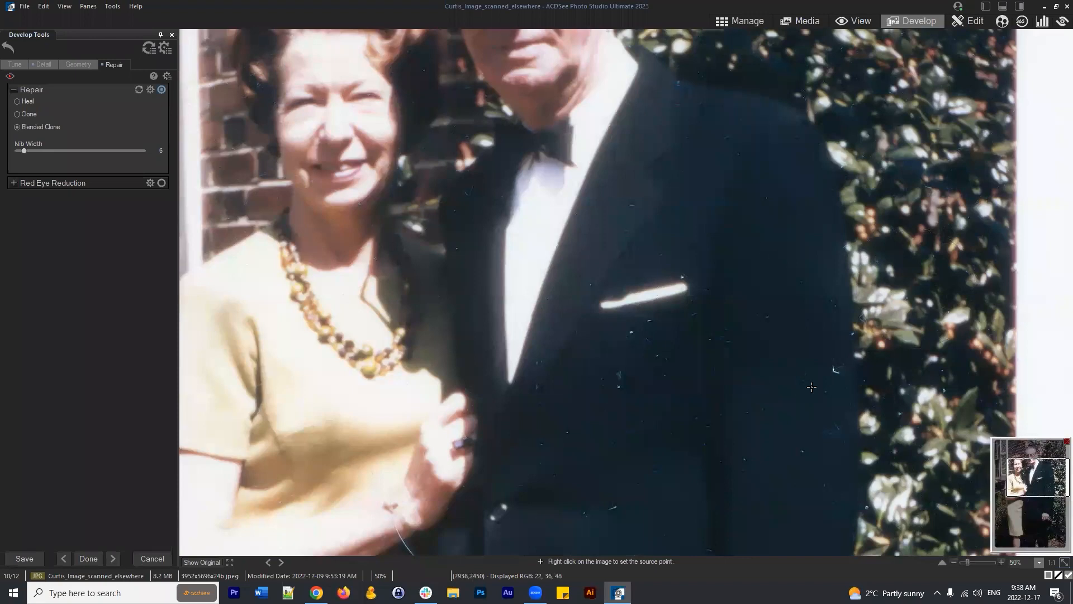
left_click(834, 368)
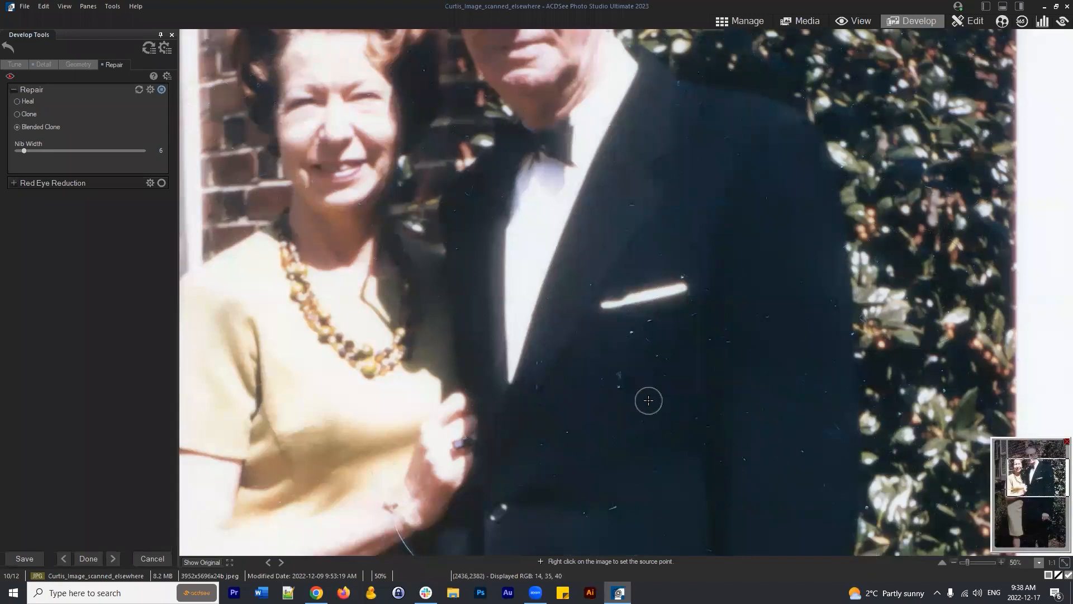
left_click(618, 371)
left_click(648, 320)
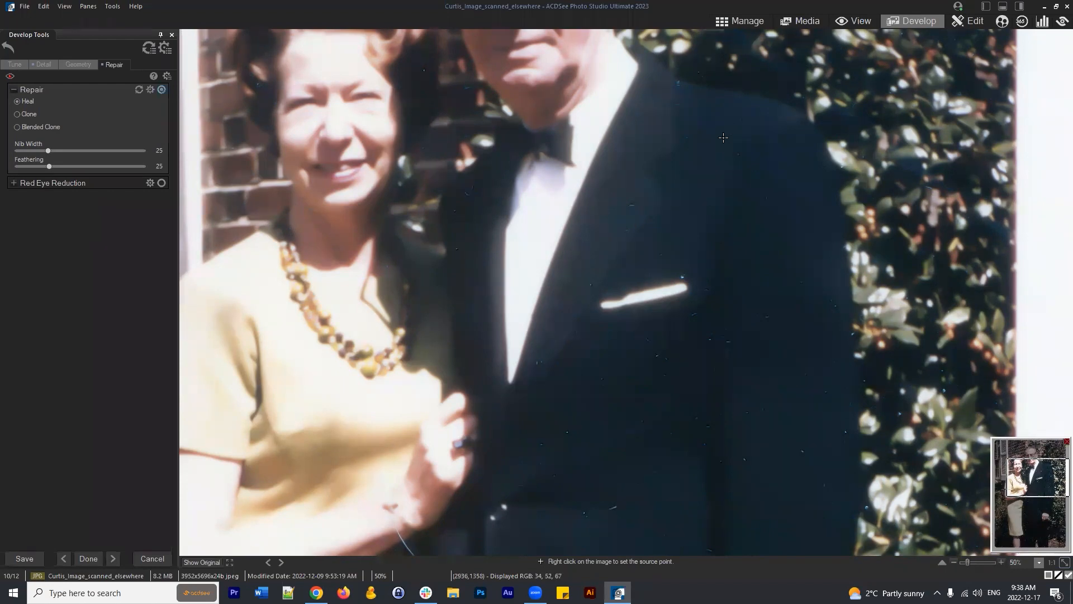
Try cloning the man's white pocket square onto his sleeve with a nib width of 33, and undo the clone
scroll(723, 138, "up", 4)
left_click(20, 114)
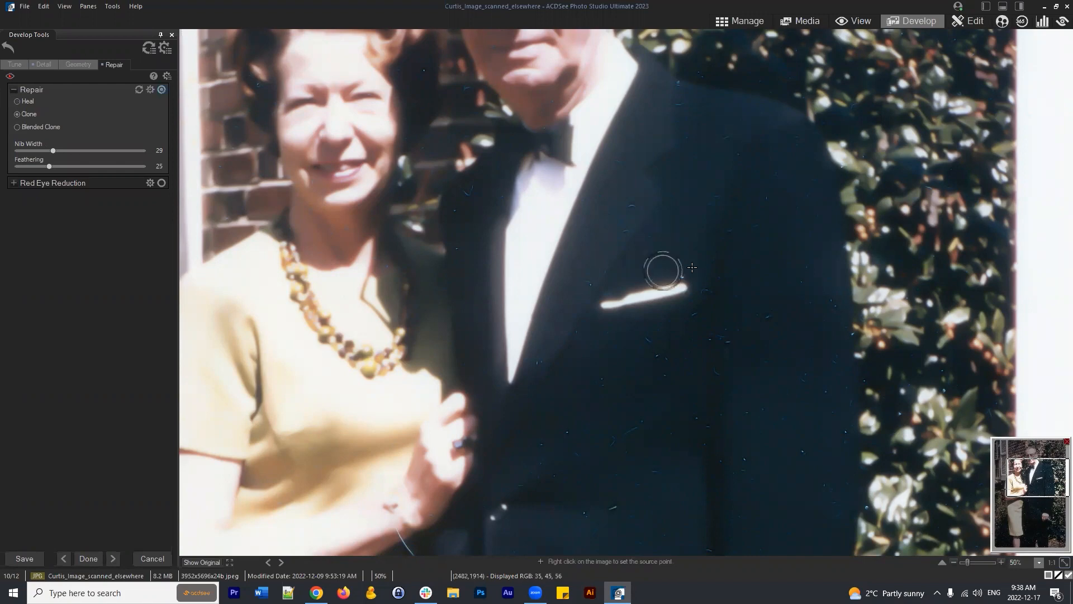
scroll(690, 239, "up", 4)
right_click(641, 294)
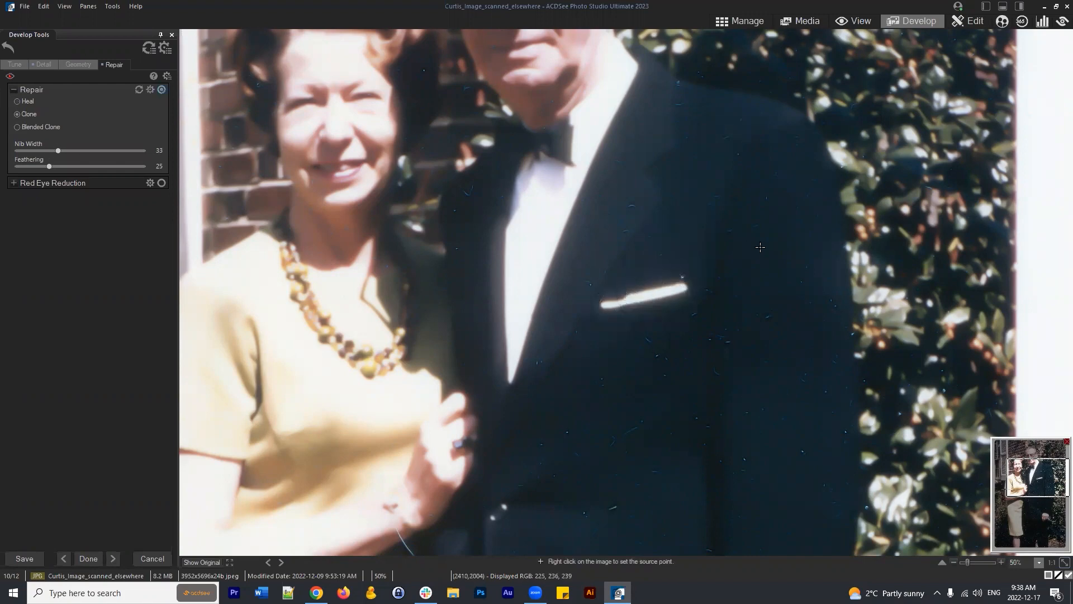
scroll(749, 254, "down", 2)
left_click(760, 248)
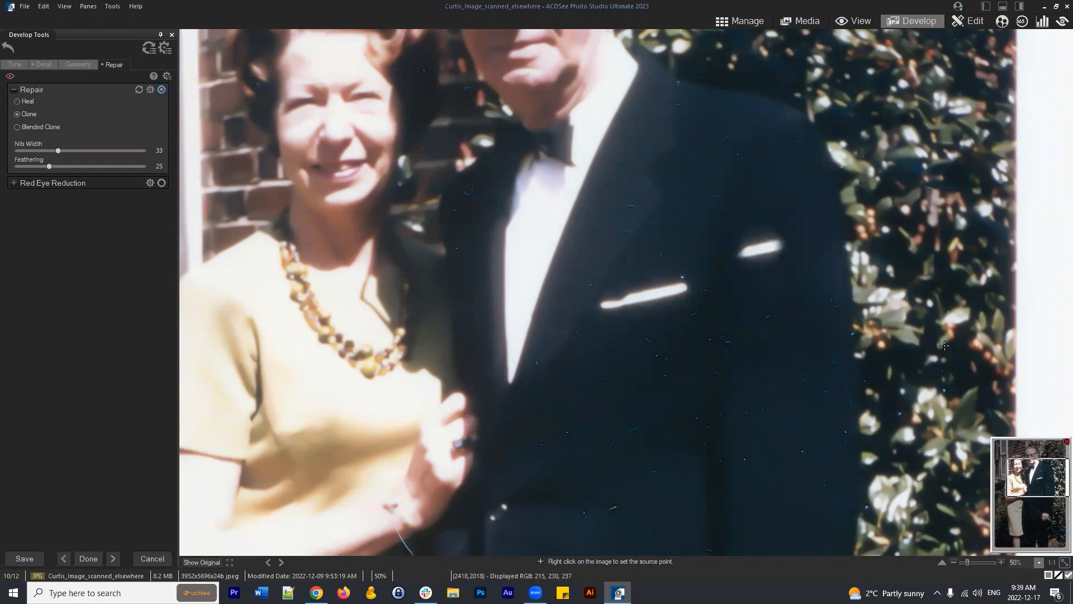
key("ctrl+z")
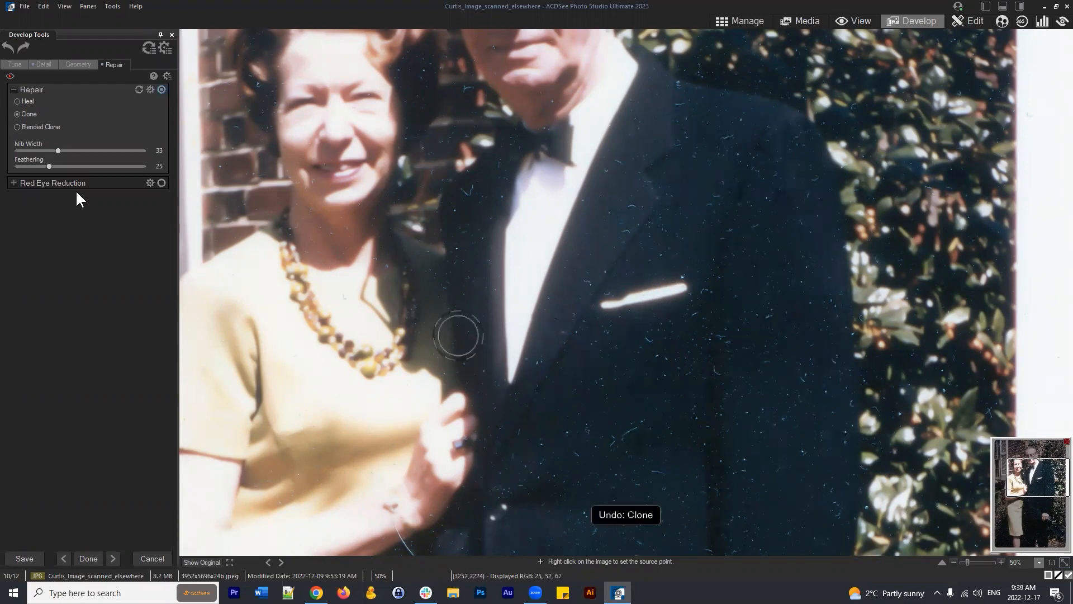
Remove the specks on the jacket's shoulder beside the shirt front using Blended Clone with a nib width of 6
left_click(41, 127)
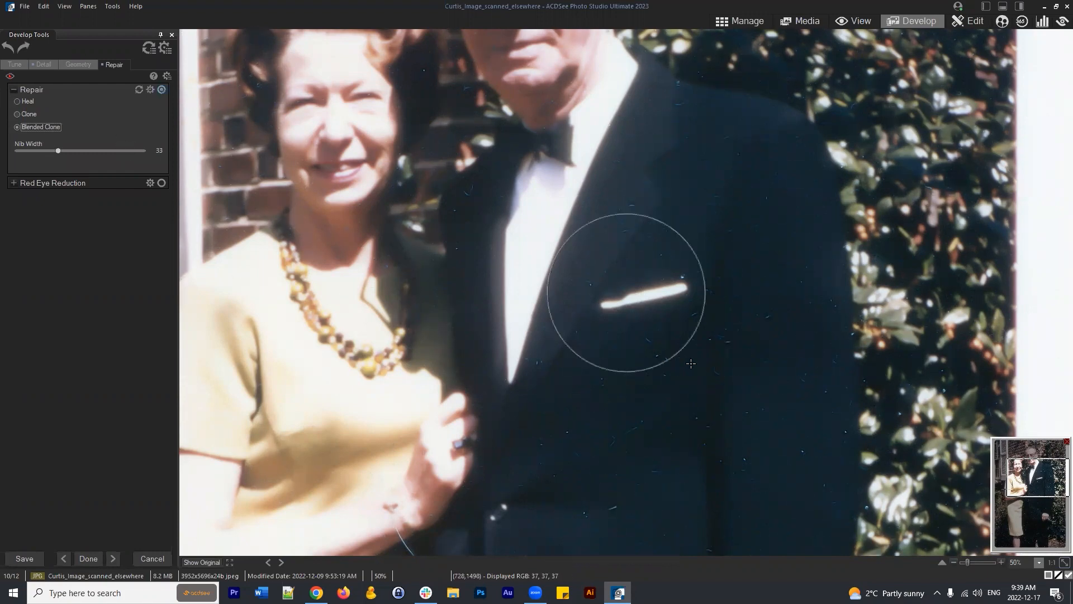
scroll(697, 359, "down", 5)
right_click(603, 382)
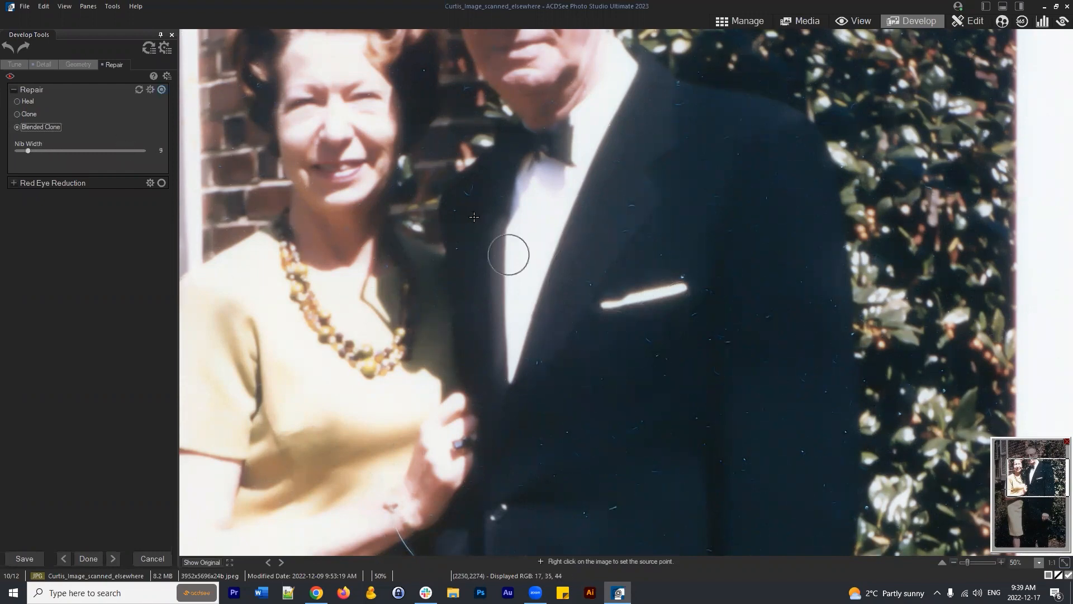
scroll(478, 211, "down", 1)
left_click(470, 191)
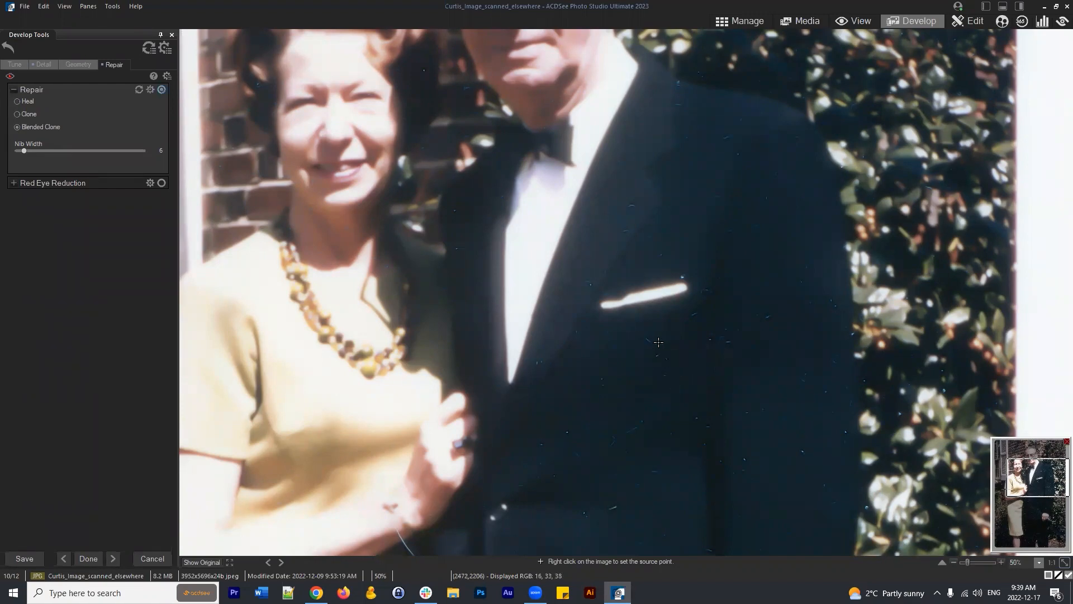
Open the Develop Brush in the Detail tools, hide its brush strokes and set its Color Noise Reduction to 5
left_click(45, 63)
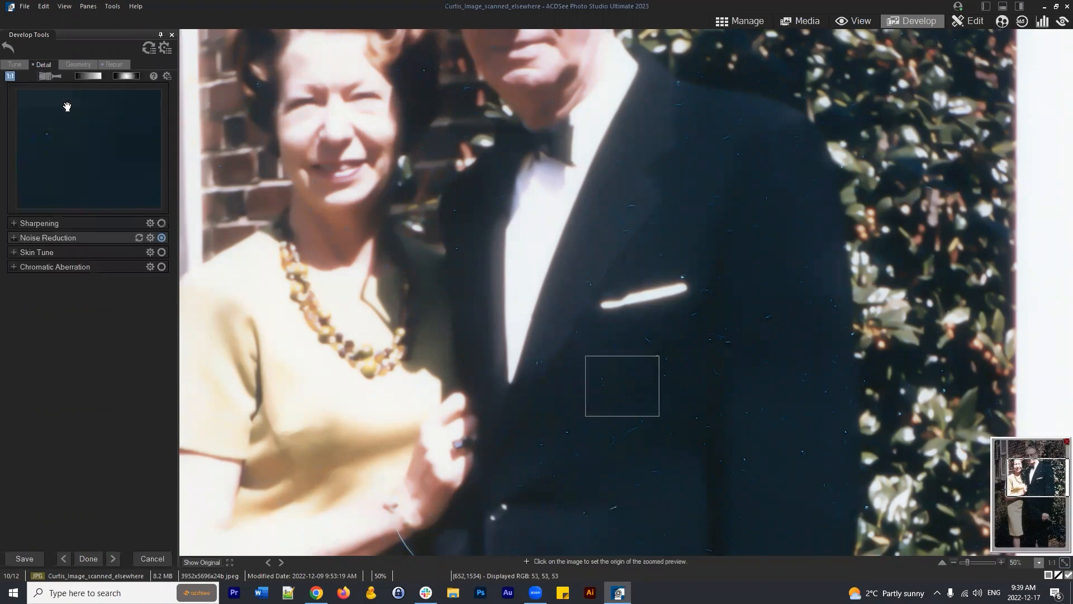
left_click(45, 75)
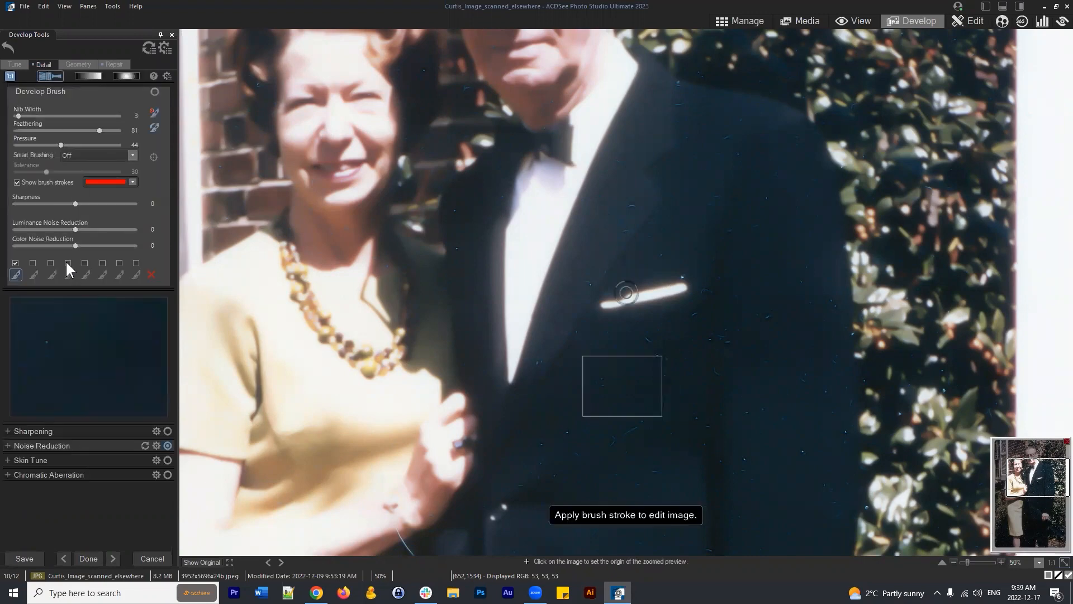
left_click_drag(76, 245, 79, 246)
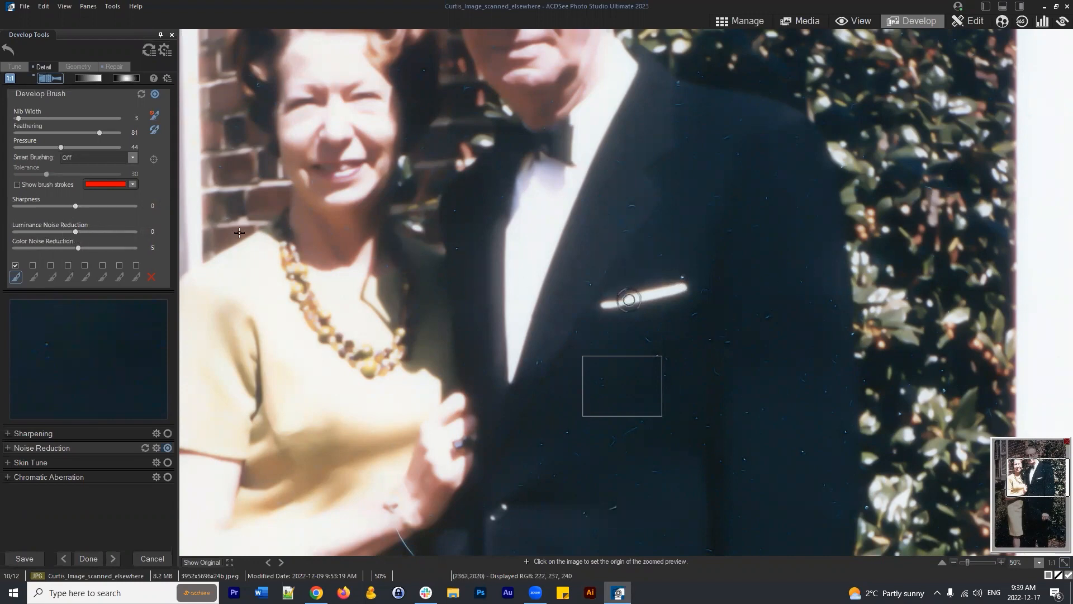
Remove the lower end of the long curved scratch on the jacket front using Blended Clone with a nib width of 12
left_click(115, 67)
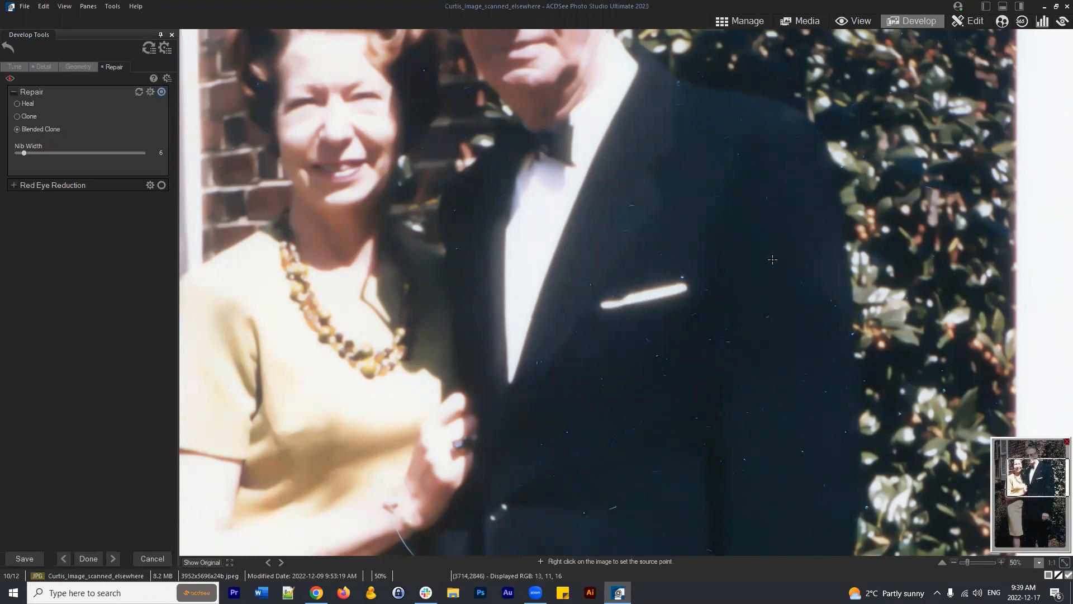
mouse_move(772, 259)
left_mouse_down()
mouse_move(669, 284)
mouse_move(670, 225)
left_mouse_up()
left_click_drag(1040, 469, 1024, 508)
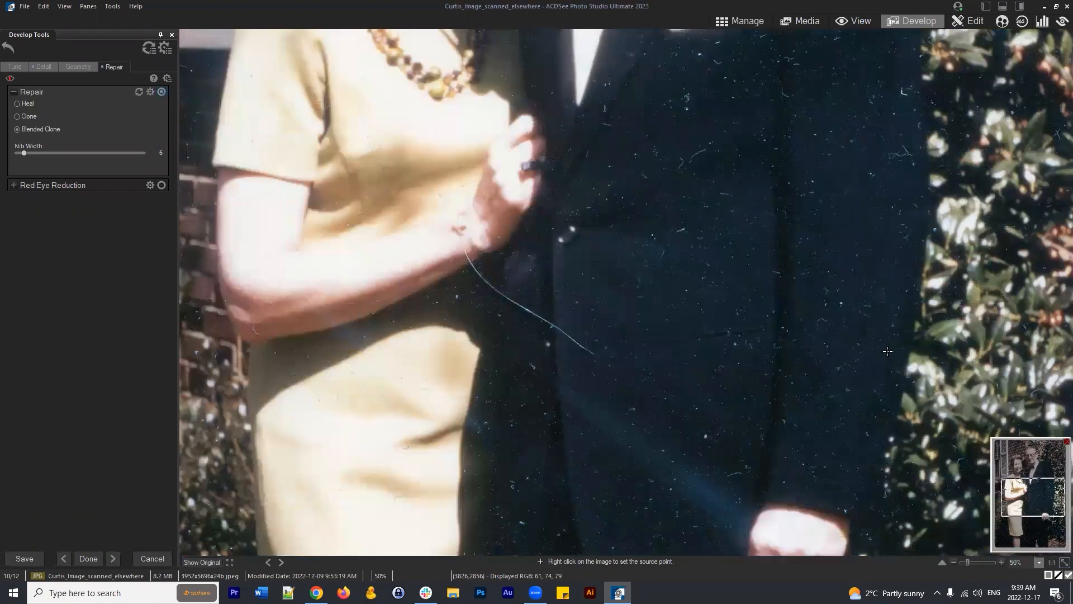
scroll(746, 342, "up", 2)
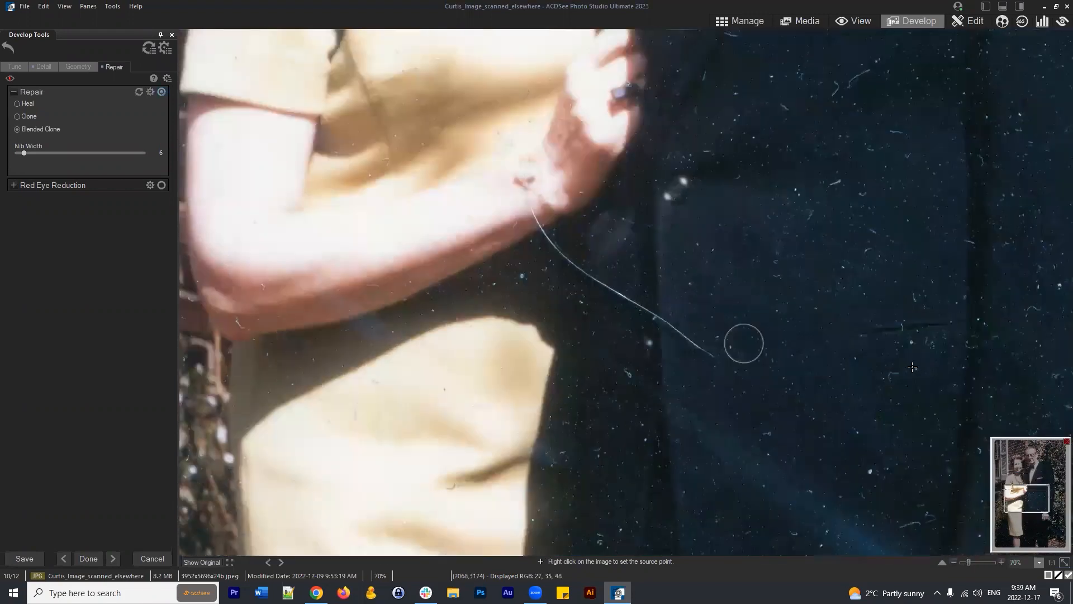
scroll(743, 343, "up", 1)
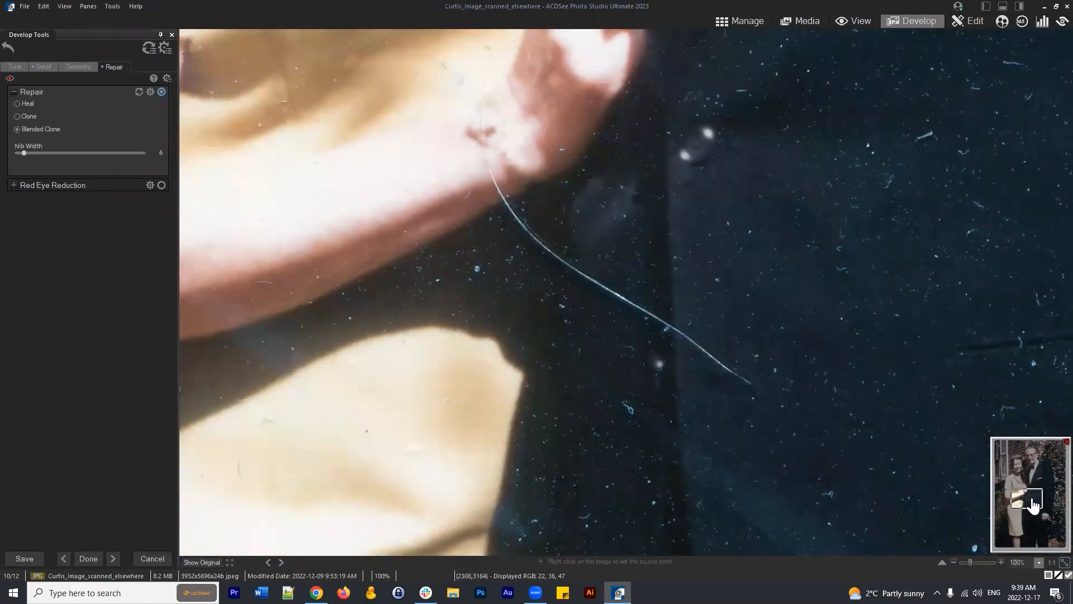
left_click_drag(1033, 506, 1037, 504)
left_click(31, 129)
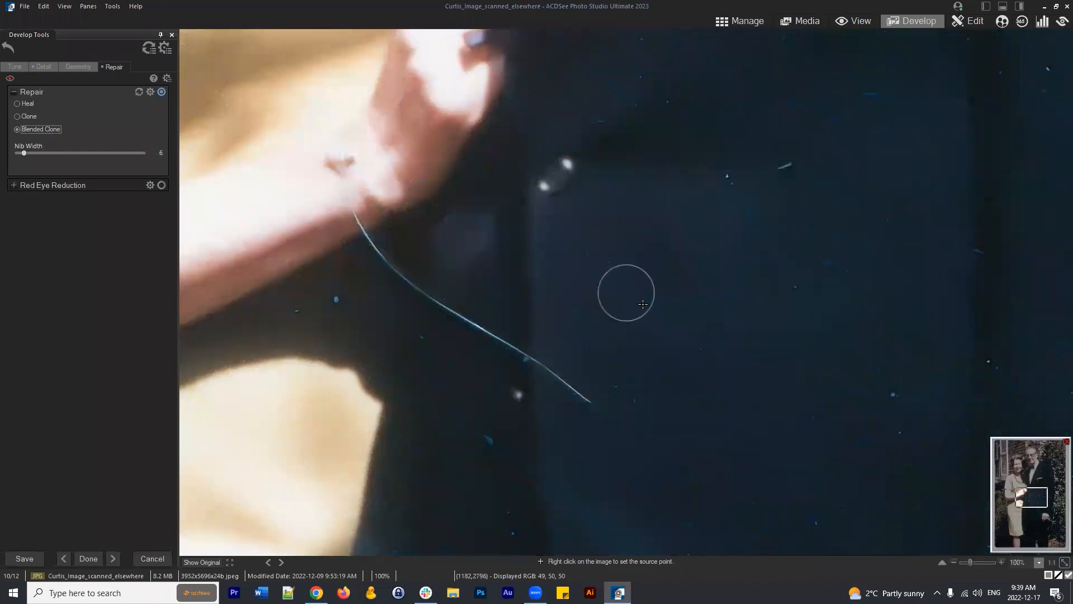
scroll(649, 322, "up", 10)
scroll(654, 277, "down", 4)
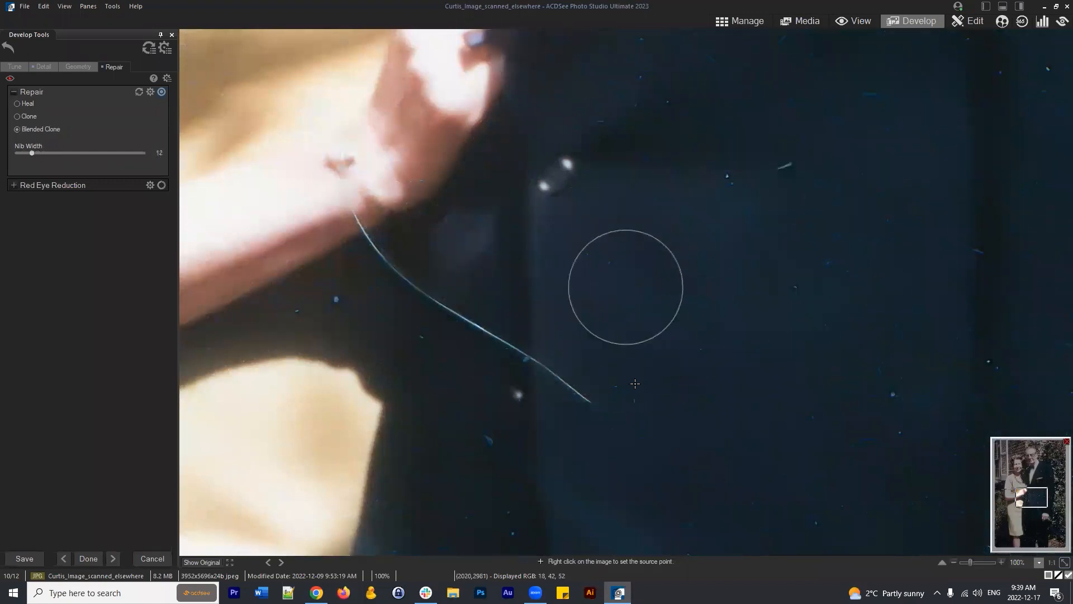
left_click(604, 385)
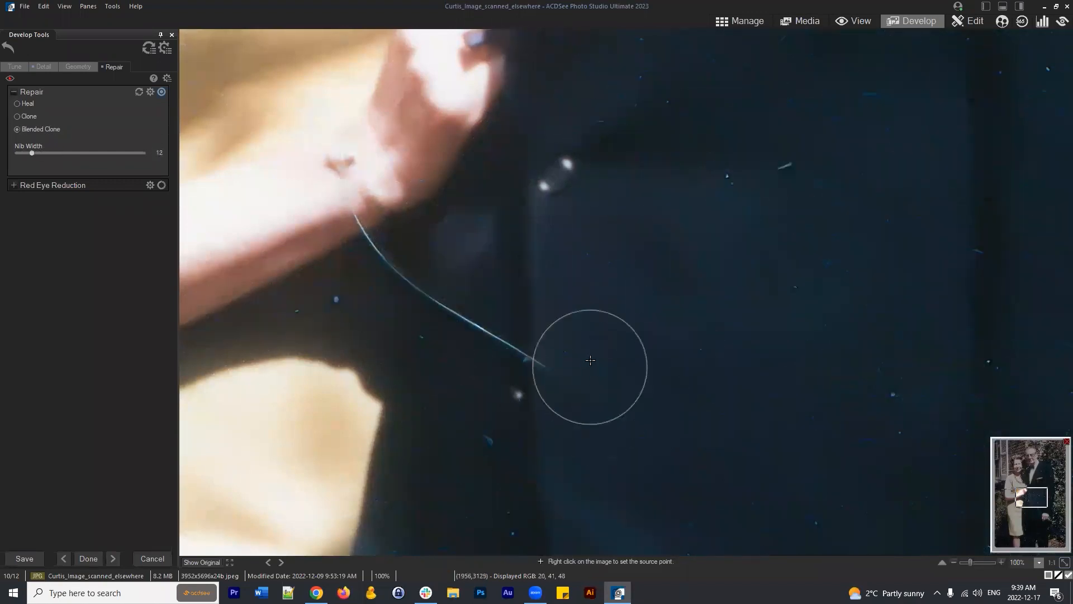
Remove the scratch from the jacket edge up to the woman's forearm using Blended Clone with a nib width of 8
scroll(531, 269, "down", 6)
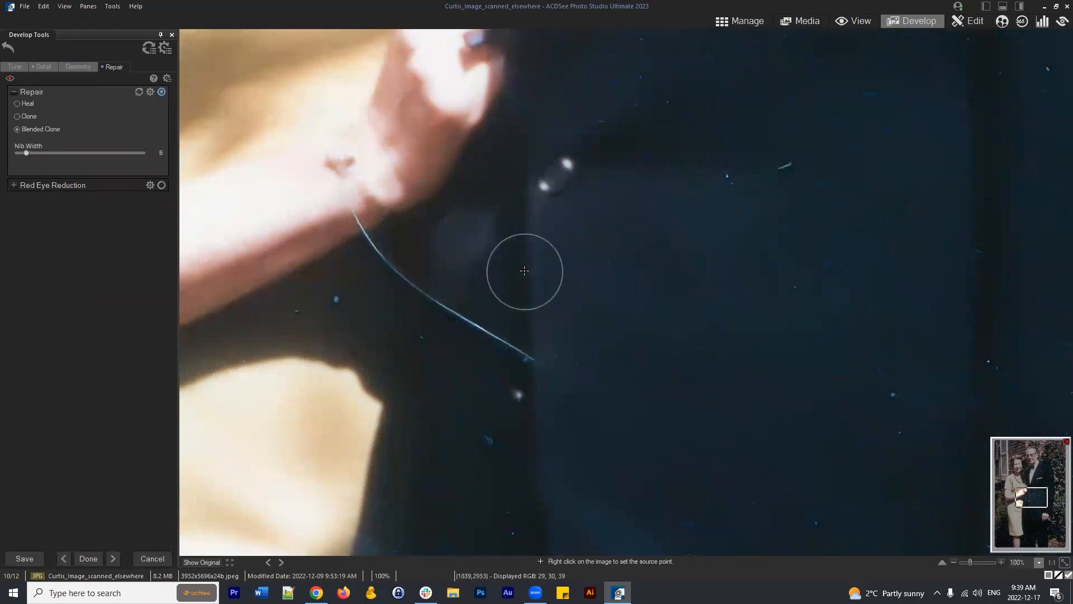
left_click(527, 347)
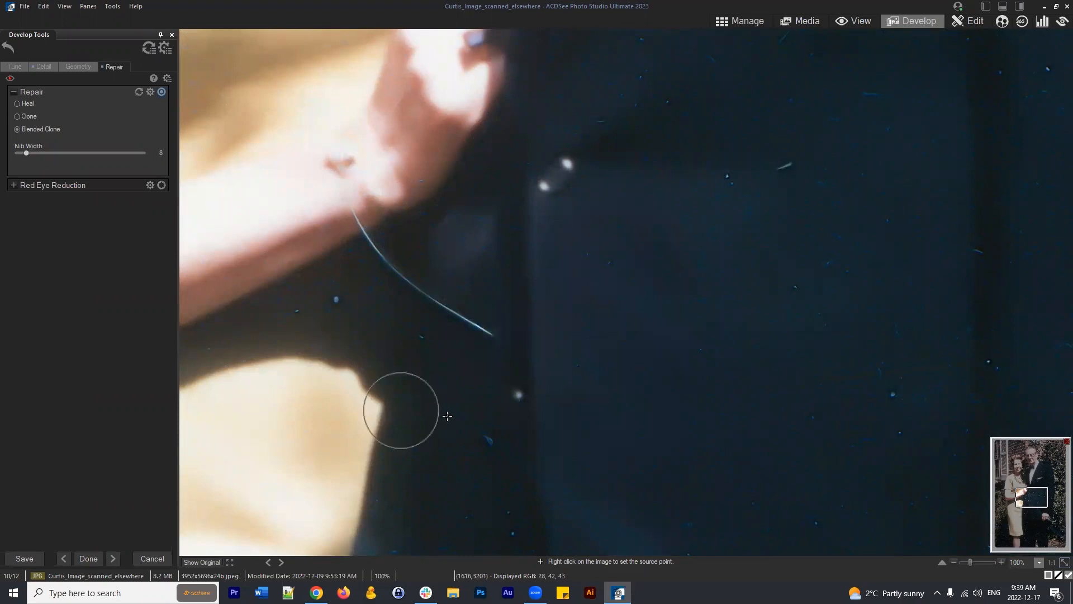
left_click(464, 317)
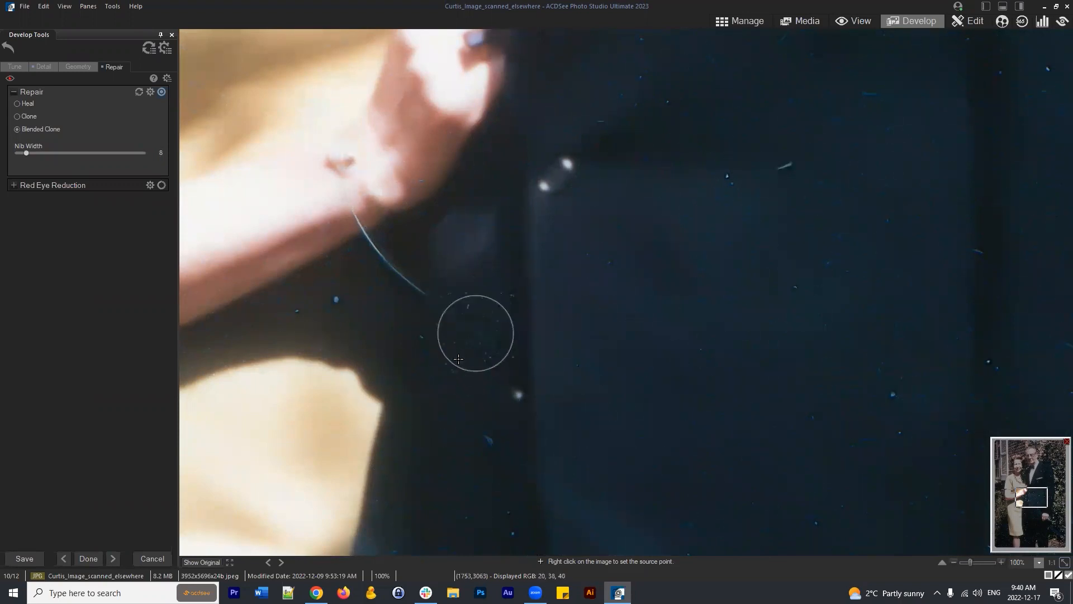
left_click_drag(528, 360, 686, 425)
left_click(550, 364)
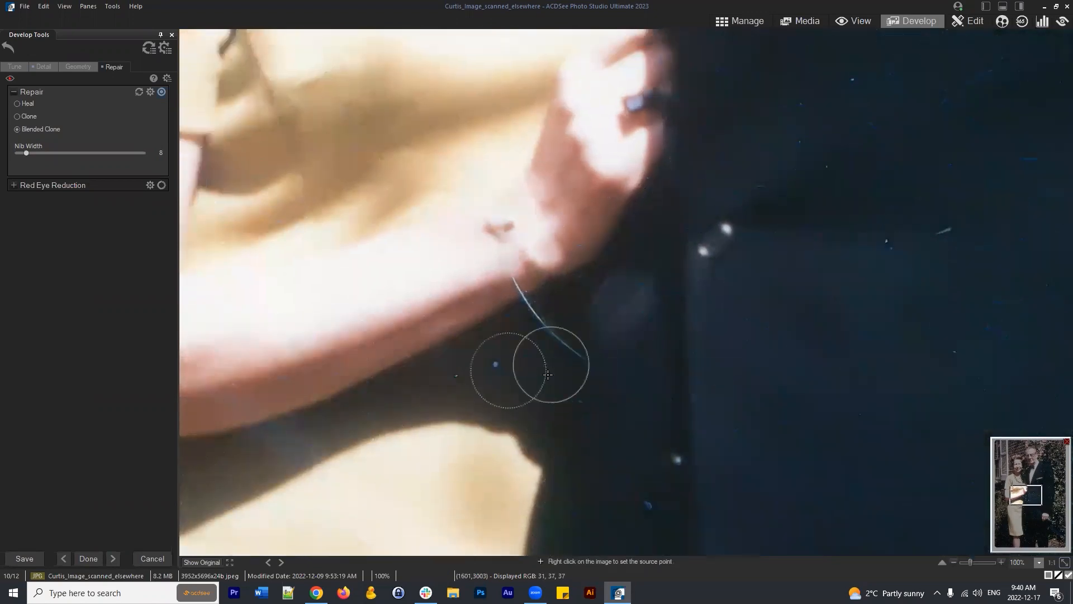
left_click(539, 328)
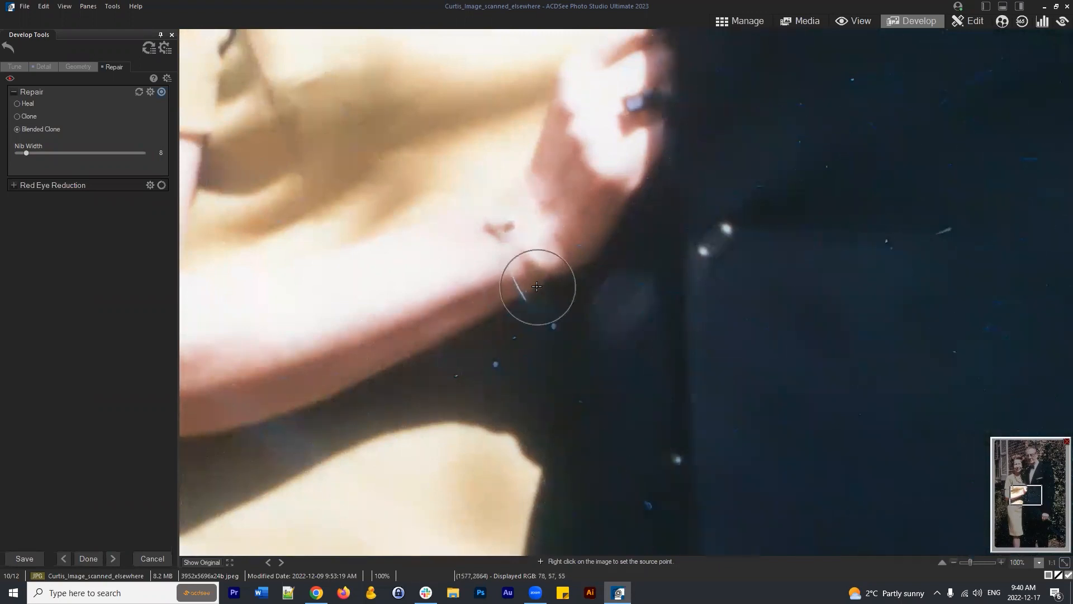
Try to blend away the scratch's last piece at the edge of the woman's forearm, undoing each attempt
left_click(514, 298)
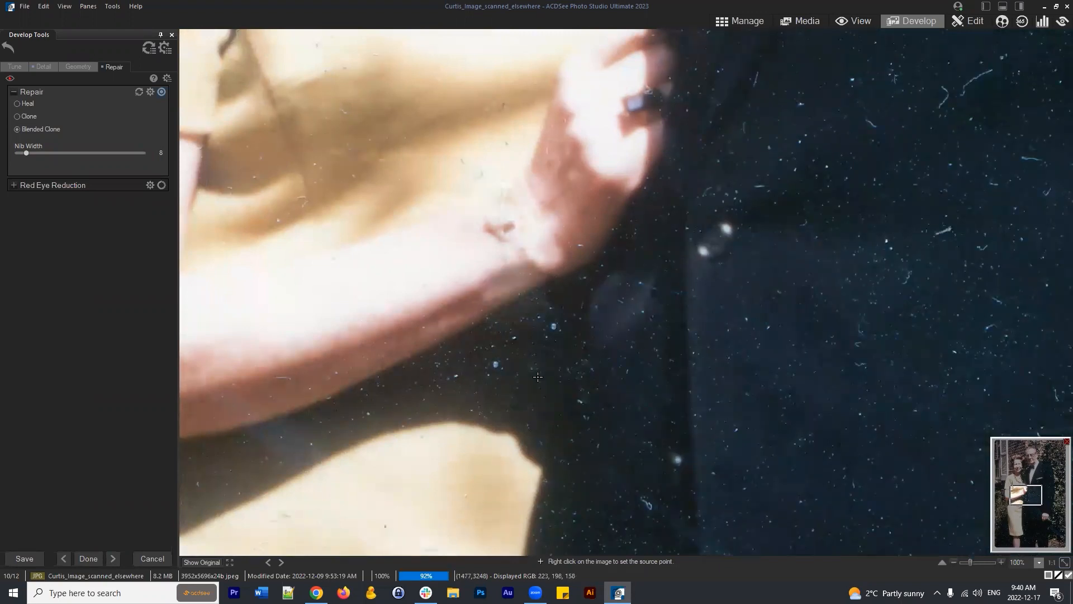
key("ctrl+z")
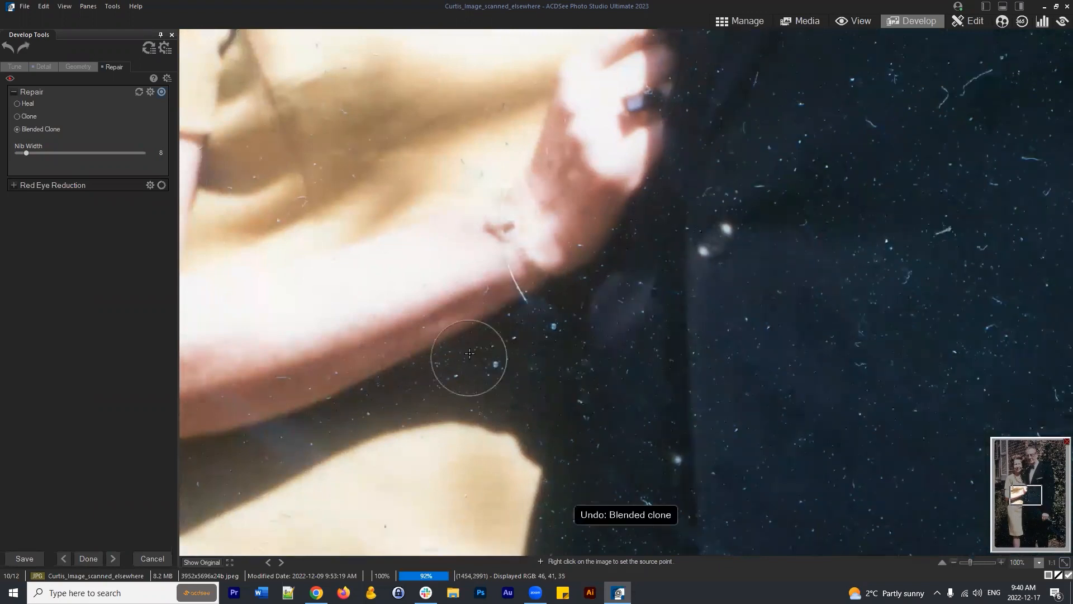
left_click(503, 302)
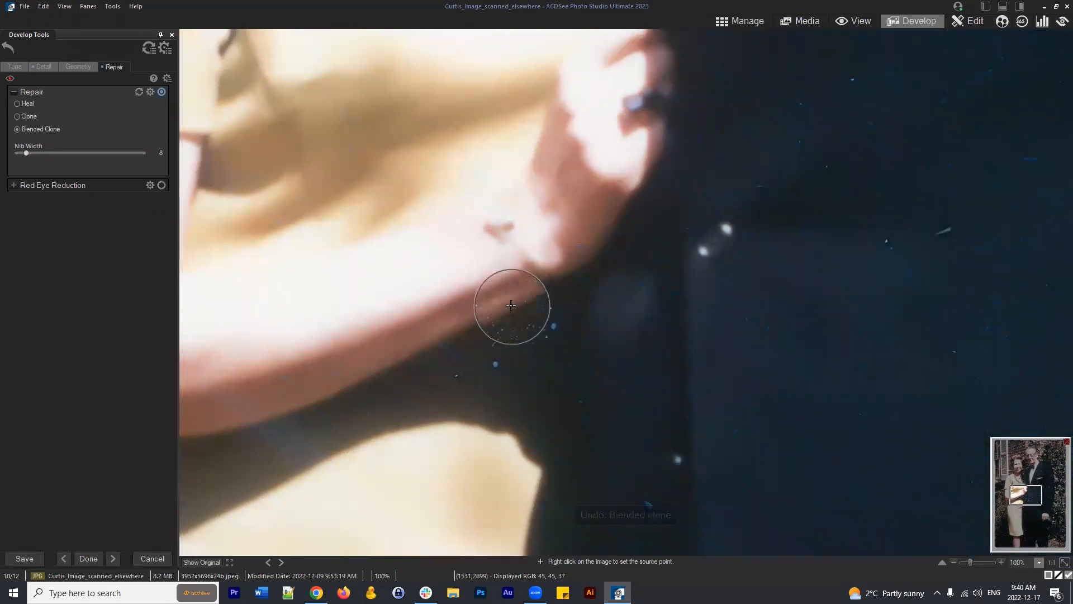
key("ctrl+z")
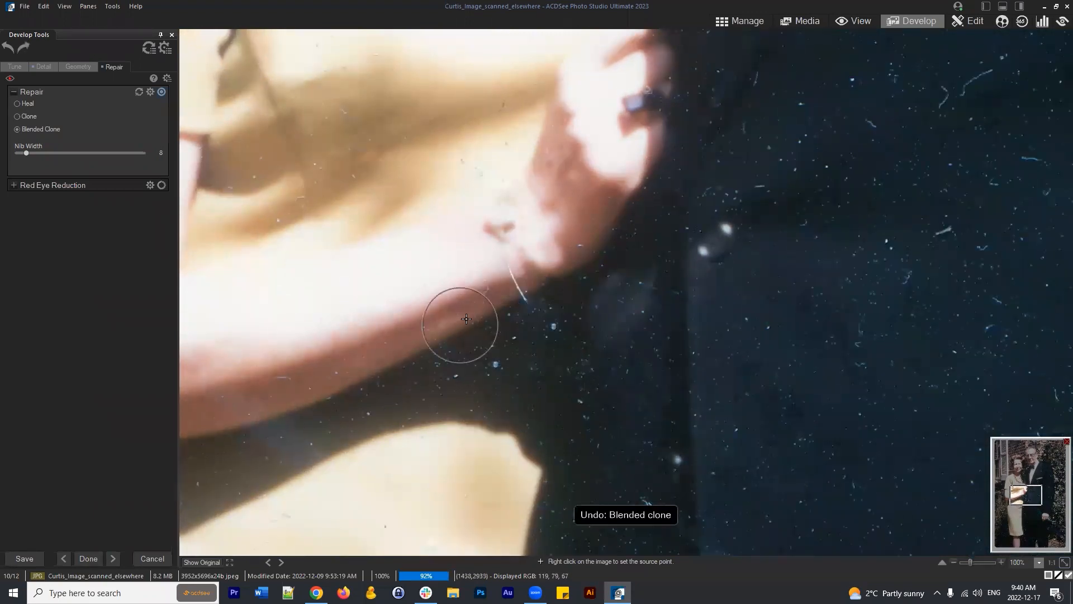
Remove the scratch's last piece with Blended Clone, keeping the source aligned with the edge of the woman's forearm
left_click(507, 296)
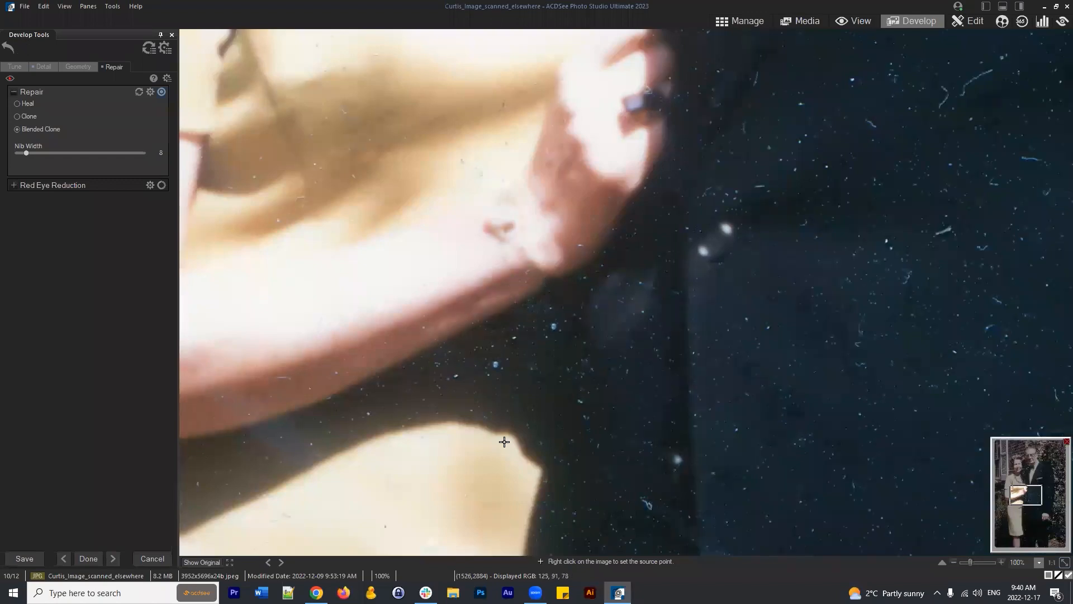
scroll(742, 363, "down", 2)
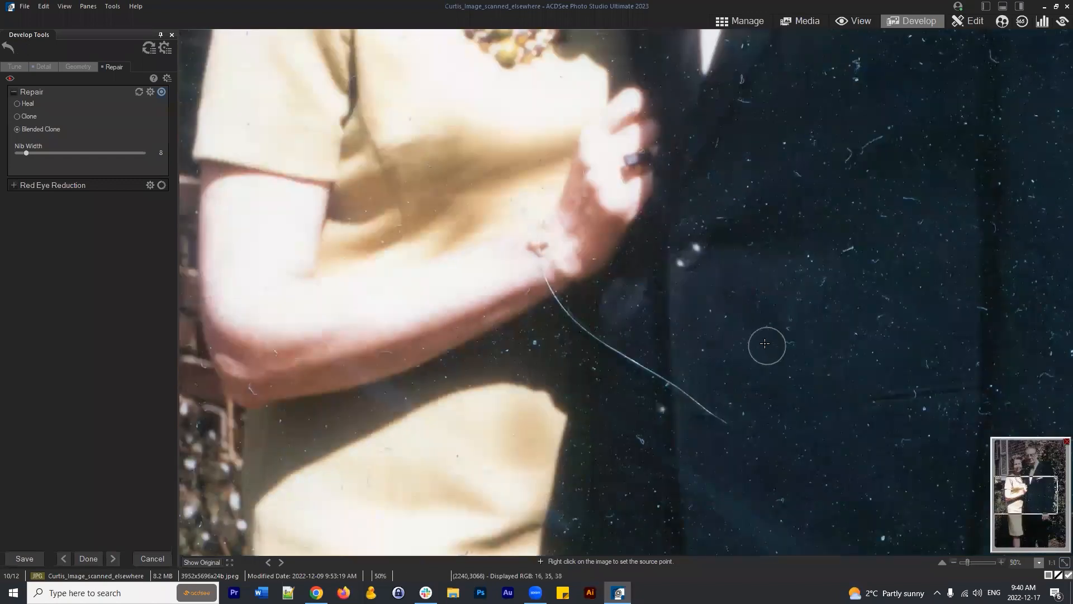
scroll(679, 347, "down", 2)
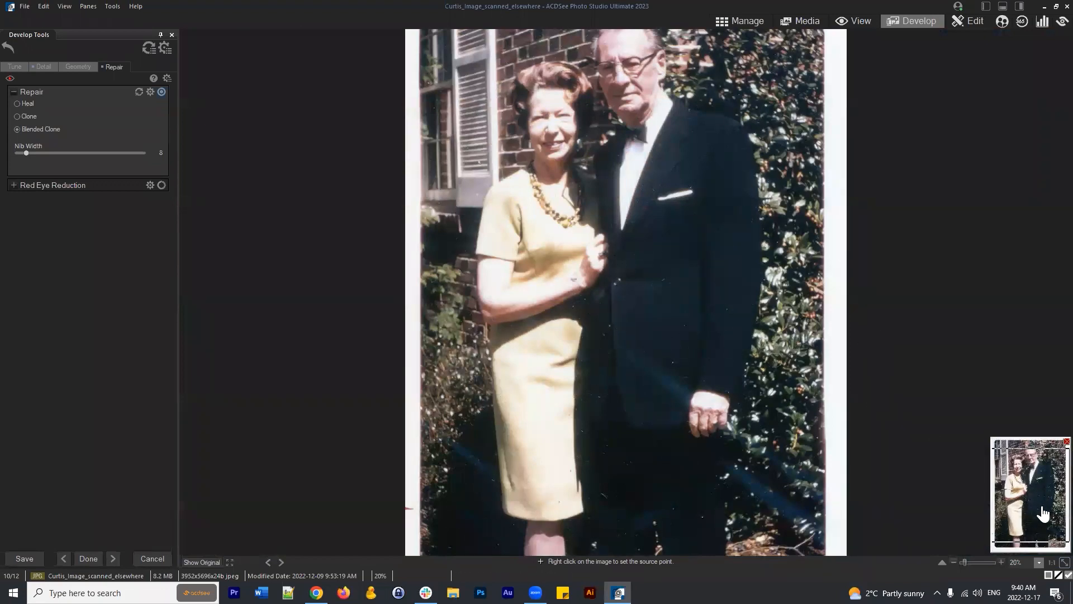
left_click_drag(1042, 513, 1038, 497)
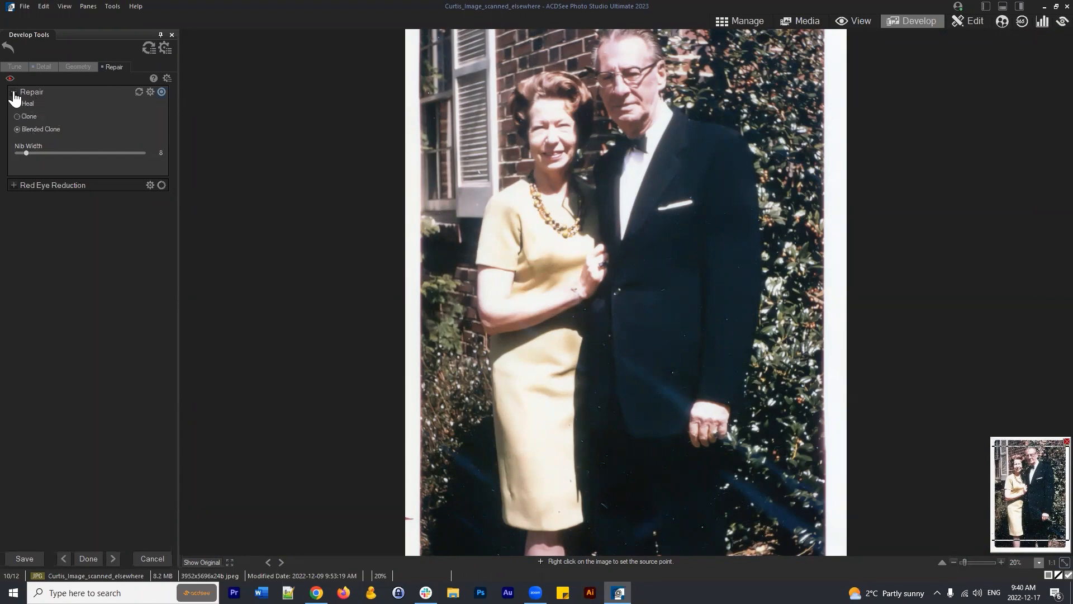
Collapse the Repair settings, then close the Develop Brush in the Detail tools and review the Noise Reduction settings
left_click(53, 94)
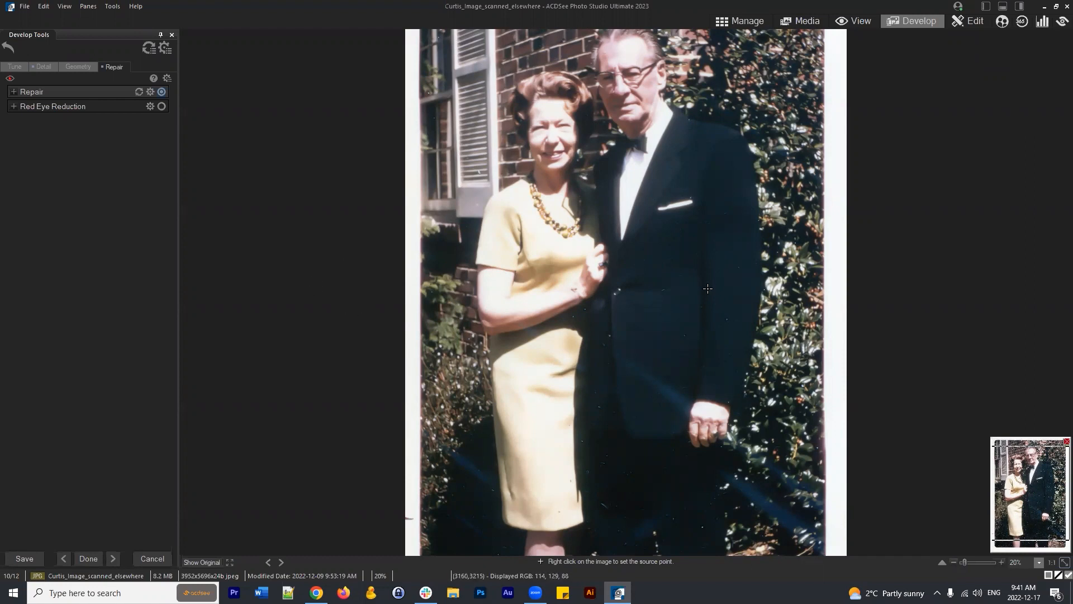
left_click(41, 69)
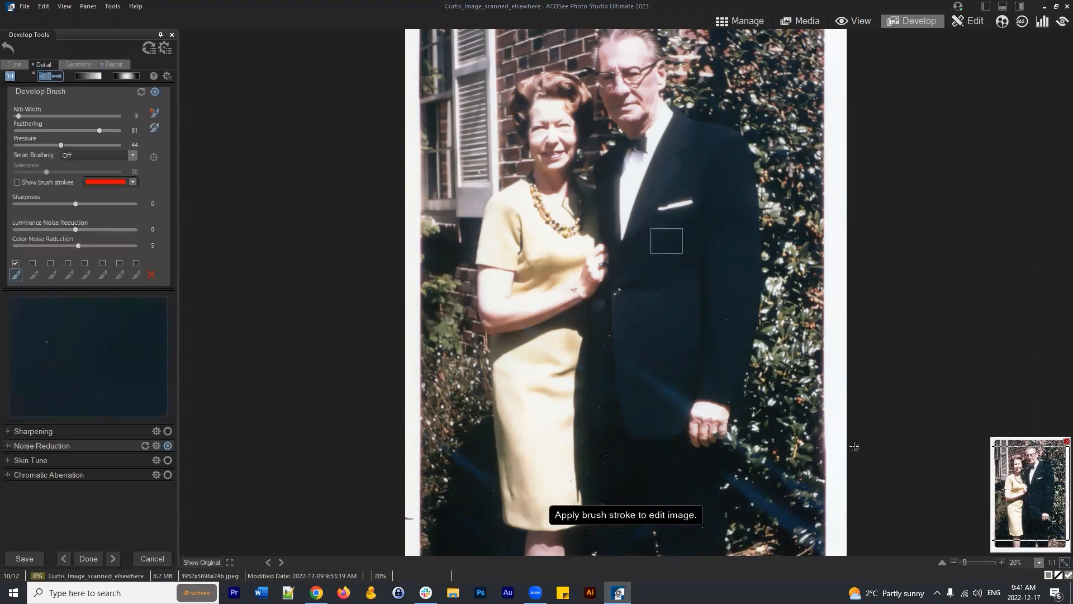
left_click(48, 76)
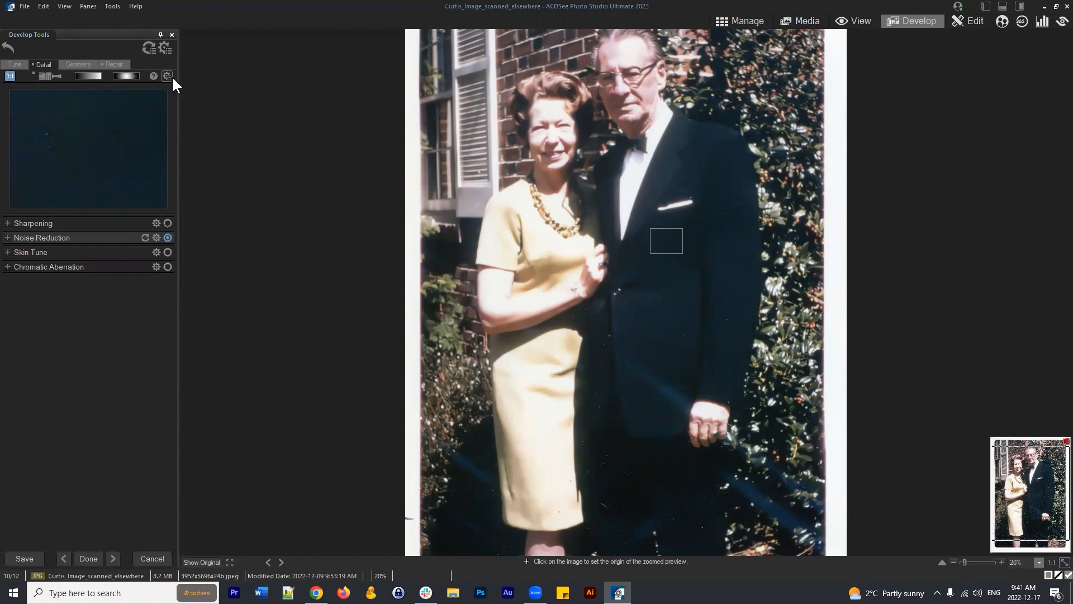
left_click(89, 239)
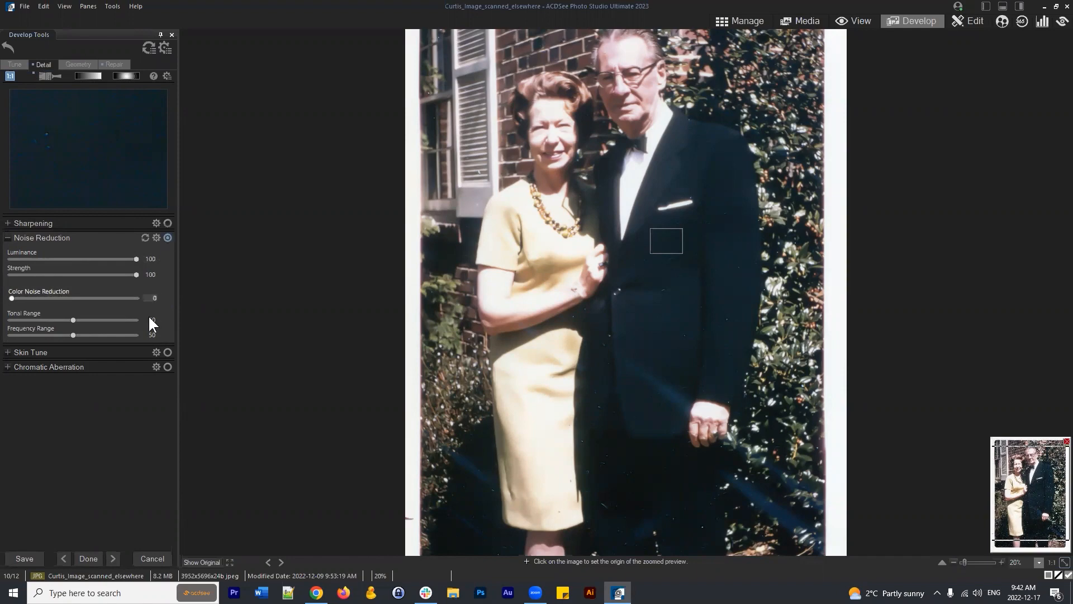
left_click(12, 239)
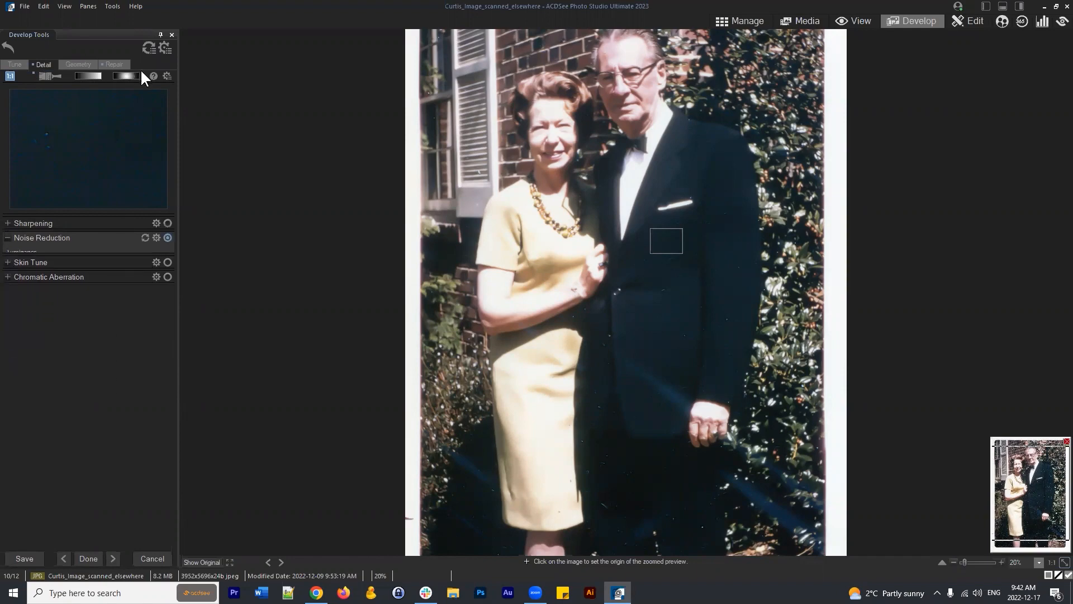
Look over the Color Wheel settings in the Tune tools, then reset Noise Reduction in the Detail tools
left_click(14, 65)
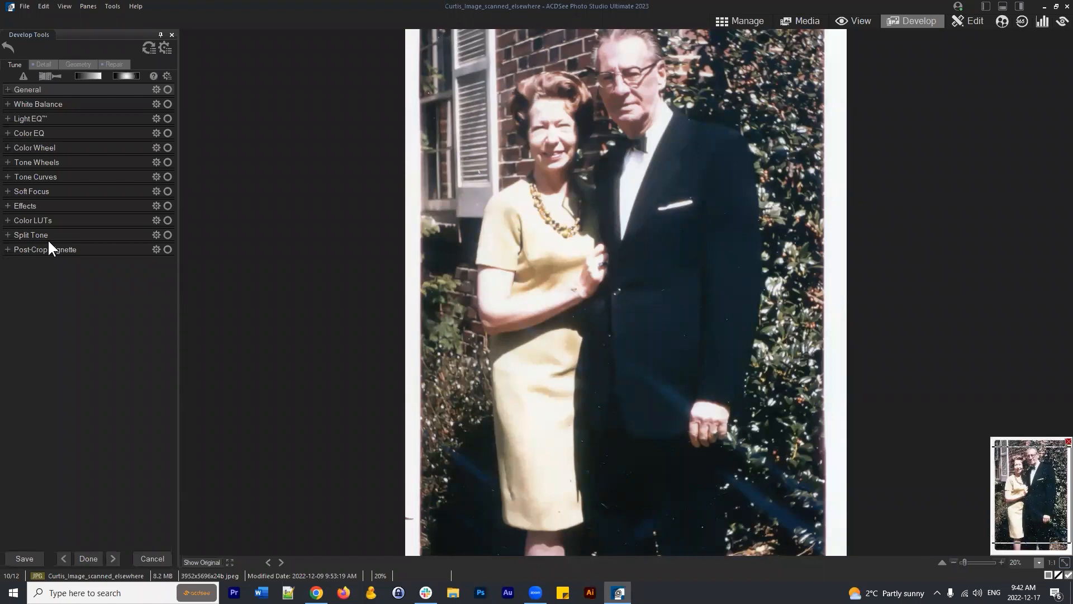
left_click(31, 149)
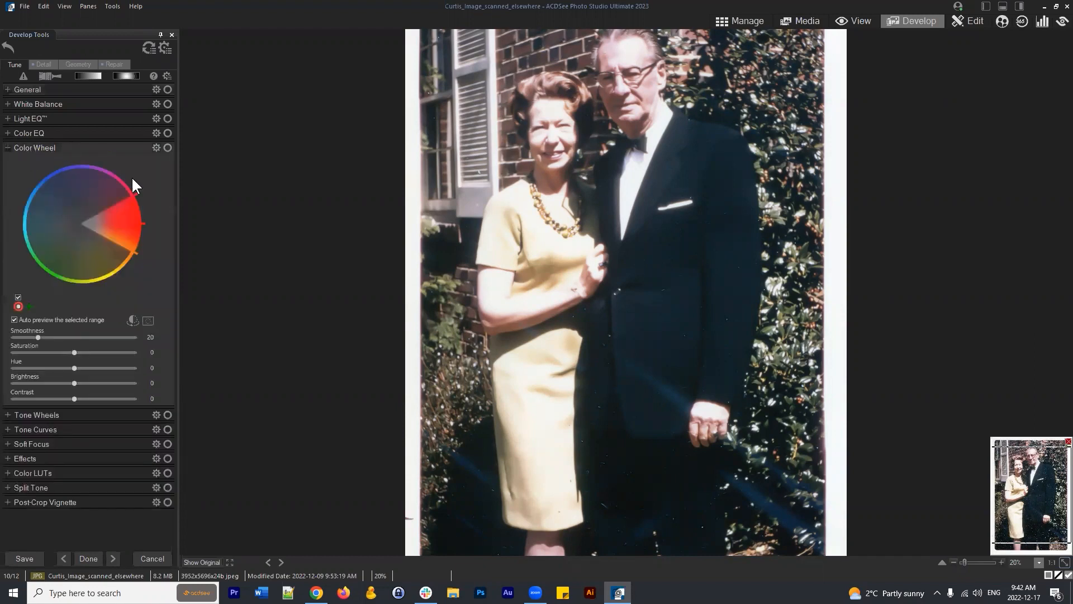
left_click(31, 149)
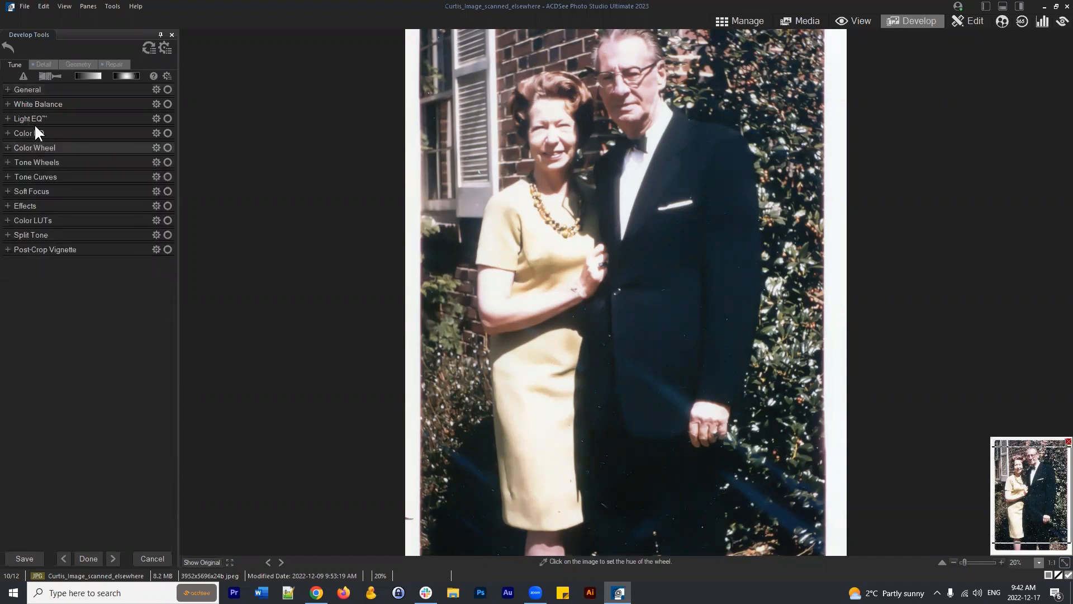
left_click(42, 64)
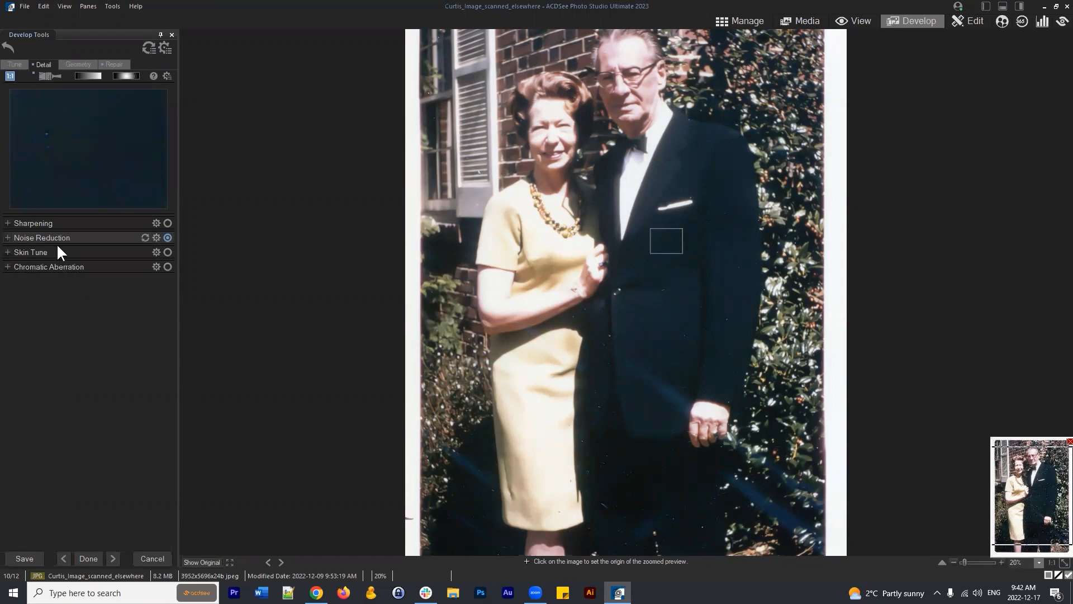
left_click(145, 237)
Compare the Detail settings offered by the Develop Brush, Gradient and Radial Gradient, ending on the Develop Brush
left_click(44, 75)
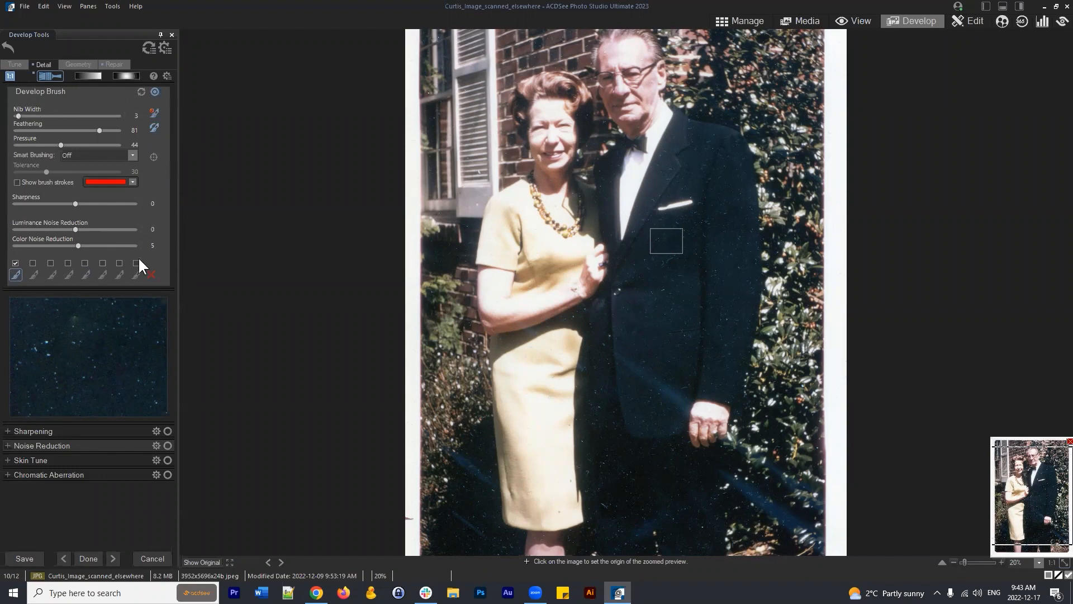
left_click(87, 76)
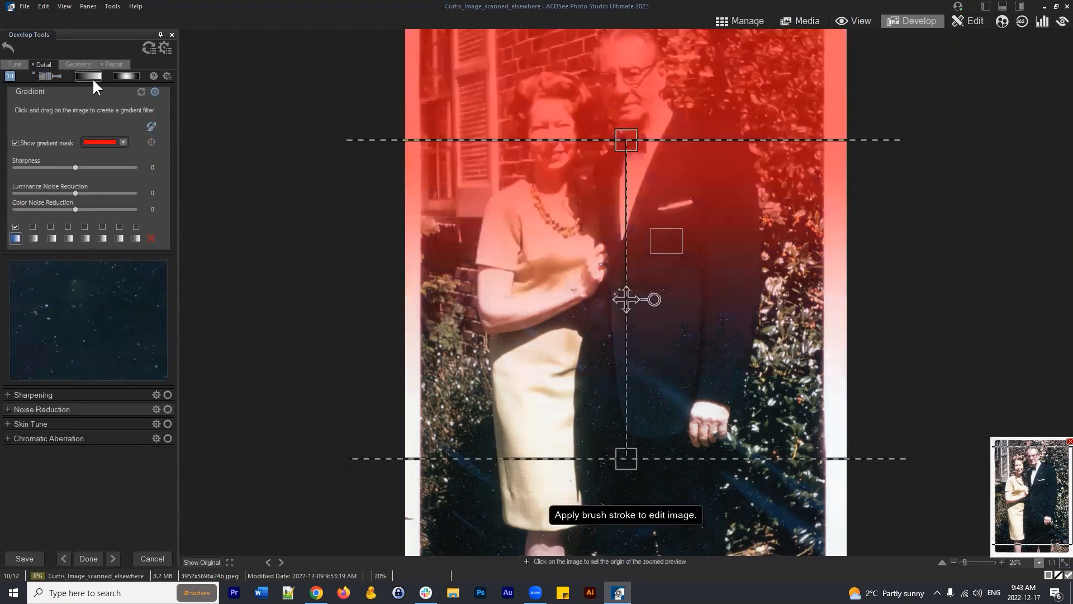
left_click(120, 75)
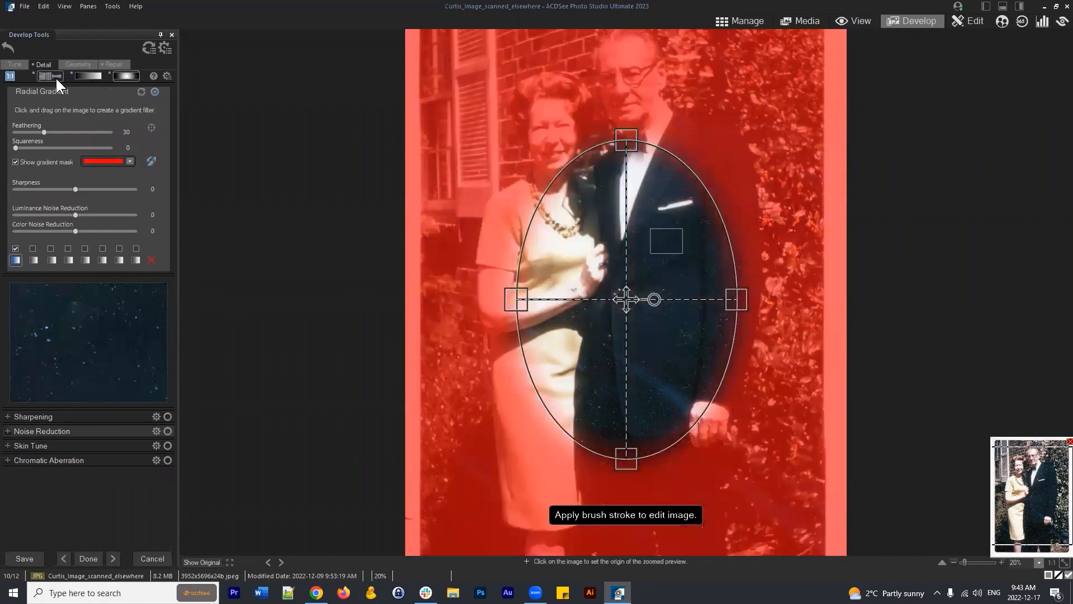
left_click(55, 76)
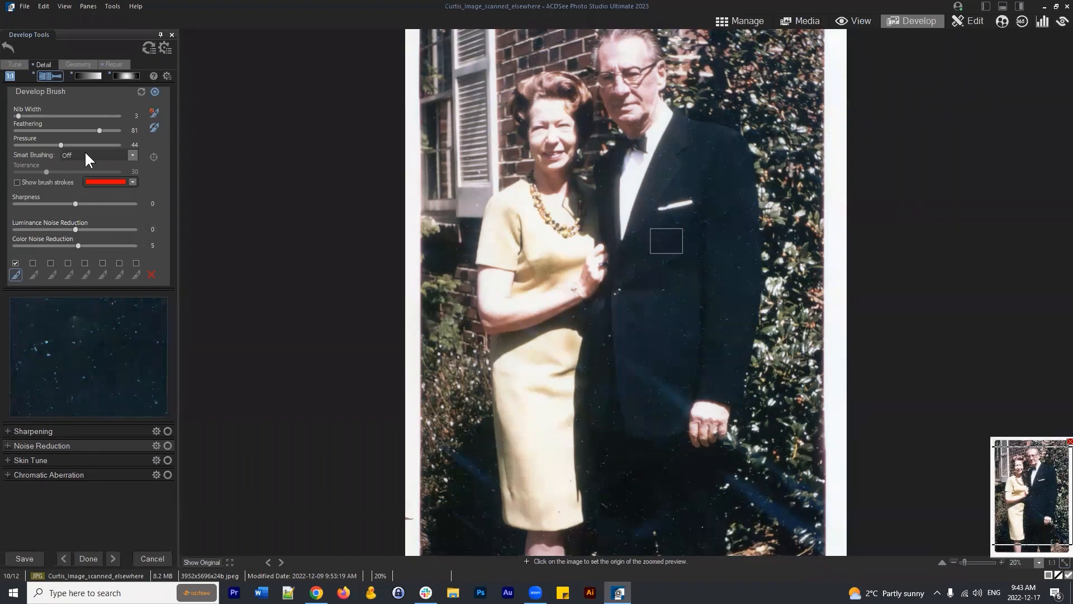
Brush sharpening over the woman's and man's heads with the Develop Brush, using a nib width of 14 and sharpness raised to 100
scroll(704, 282, "up", 7)
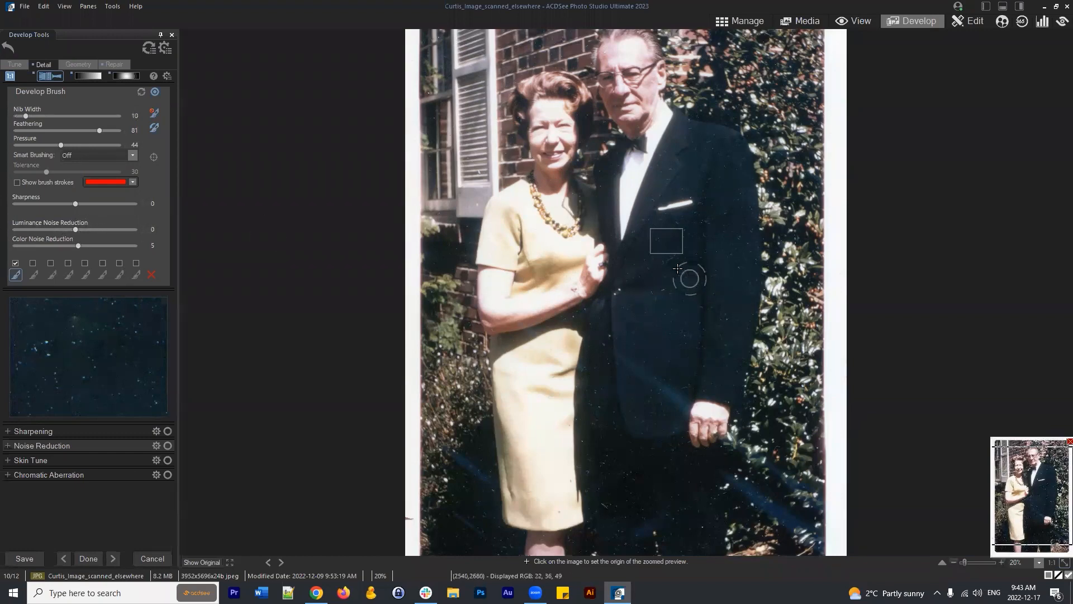
key("Escape")
left_click_drag(1049, 496, 1041, 480)
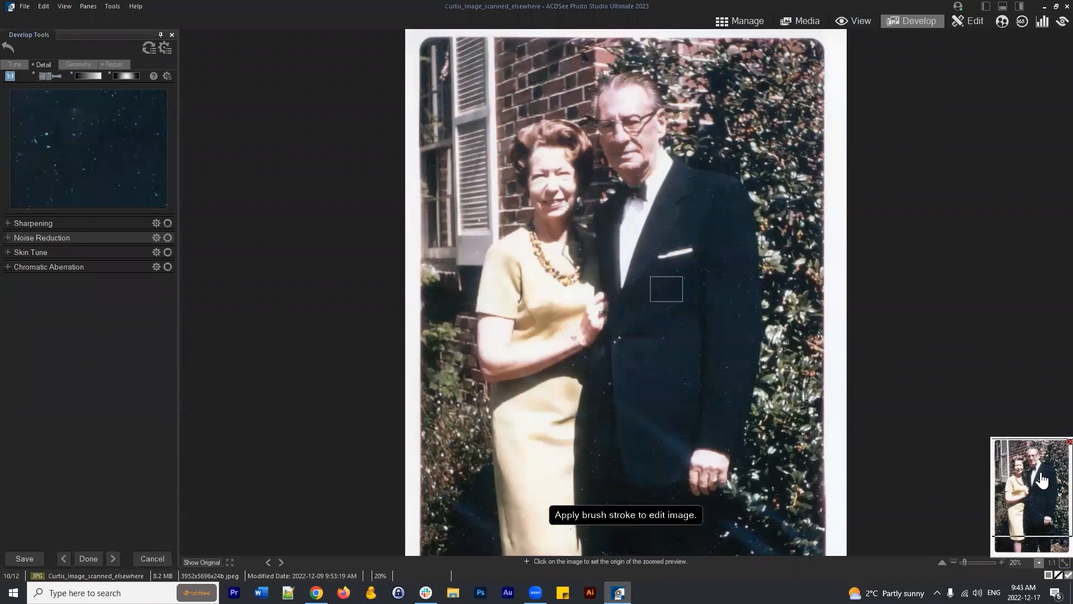
left_click(50, 76)
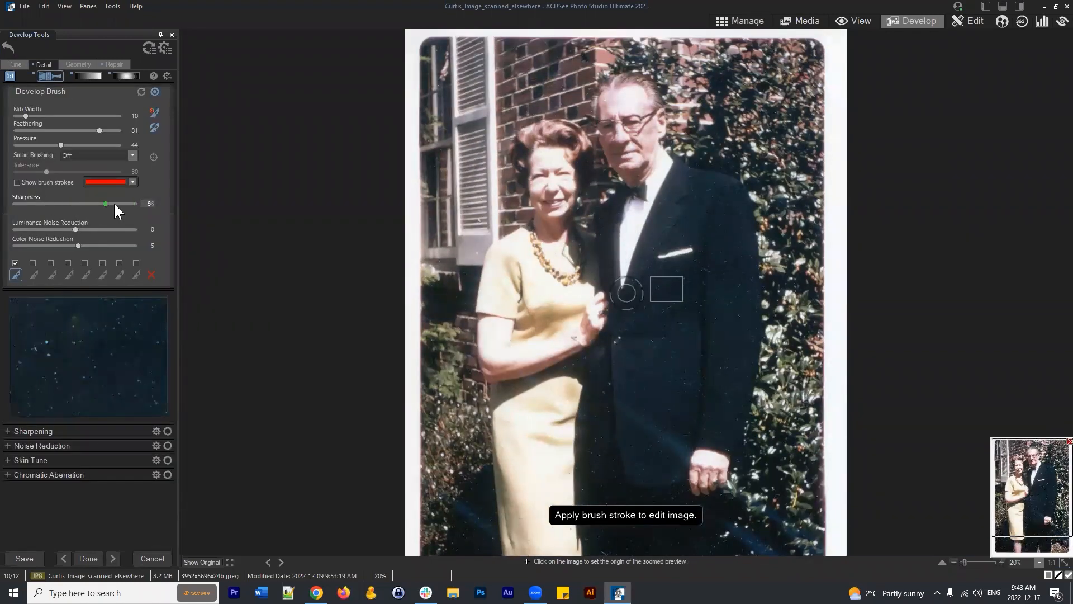
left_click_drag(118, 205, 124, 205)
scroll(552, 167, "up", 4)
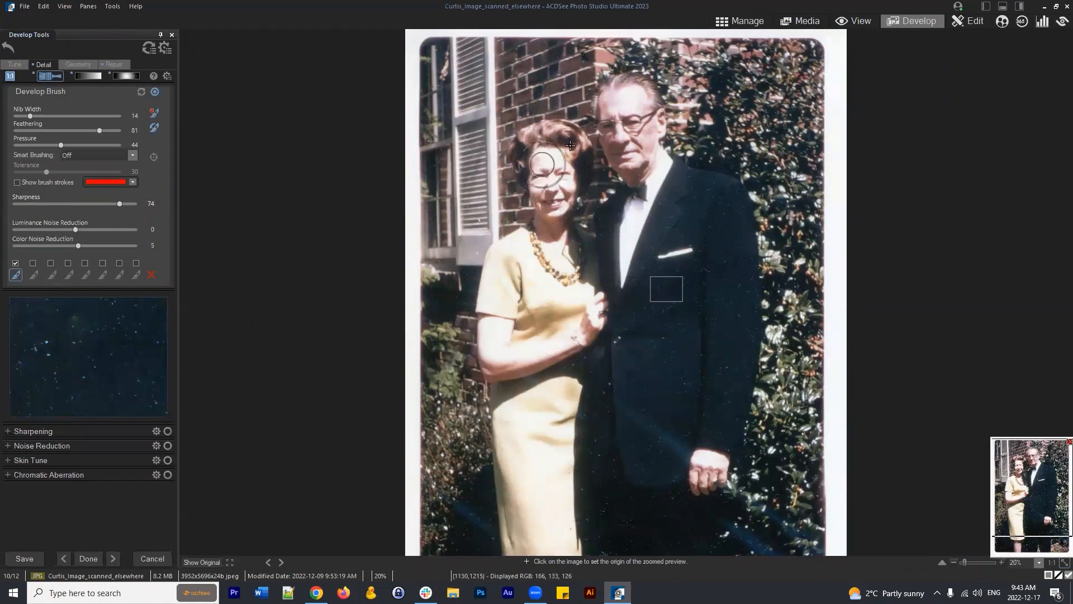
mouse_move(563, 132)
left_mouse_down()
mouse_move(687, 73)
mouse_move(610, 94)
mouse_move(618, 150)
left_mouse_up()
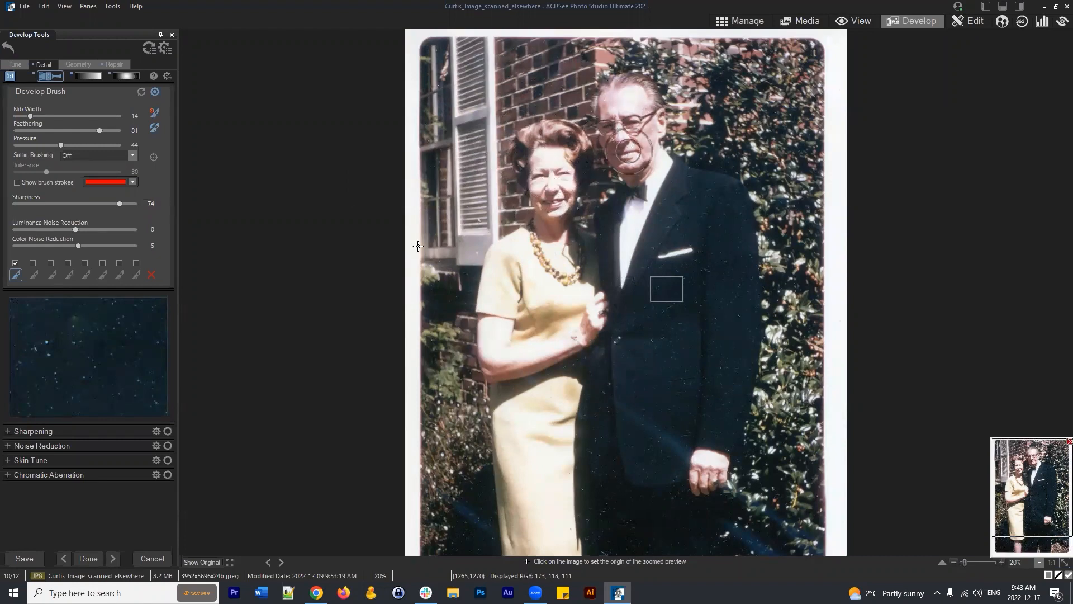
Check the sharpened areas with the brush strokes overlay, extend them down to the woman's necklace, and hide the overlay
left_click(16, 180)
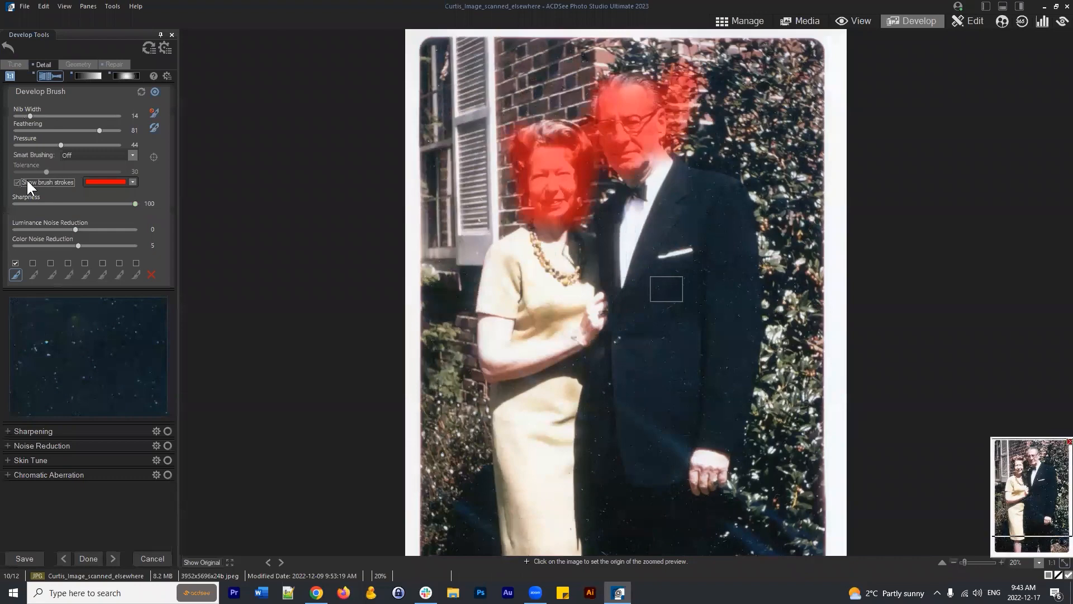
left_click(25, 182)
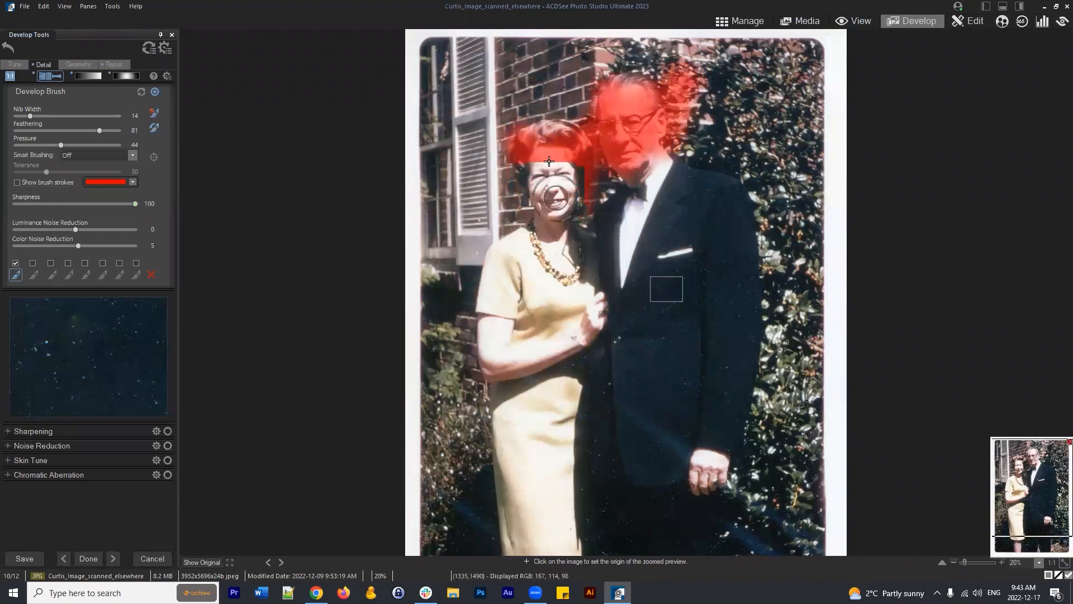
left_click(17, 182)
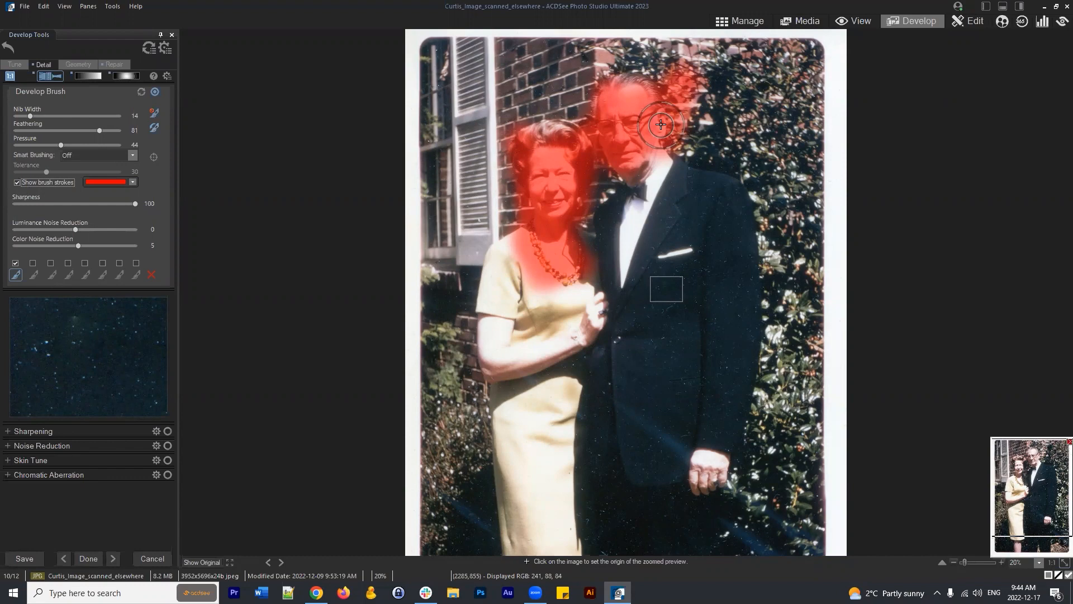
left_click(18, 183)
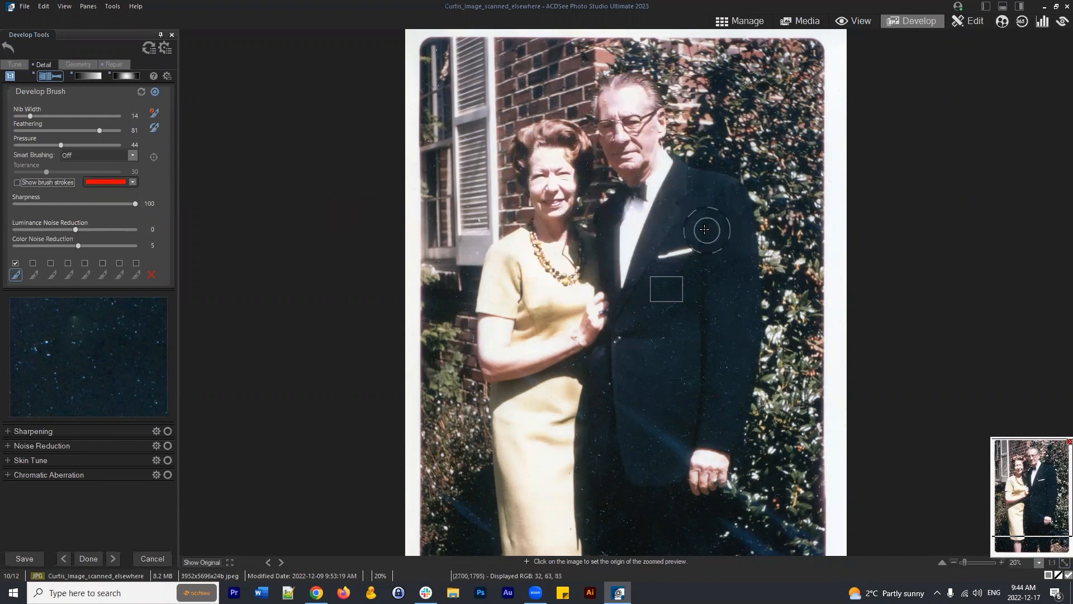
Paint over the man's dark suit with a second brush at nib width 10 and set its Luminance Noise Reduction to 75
left_click(34, 271)
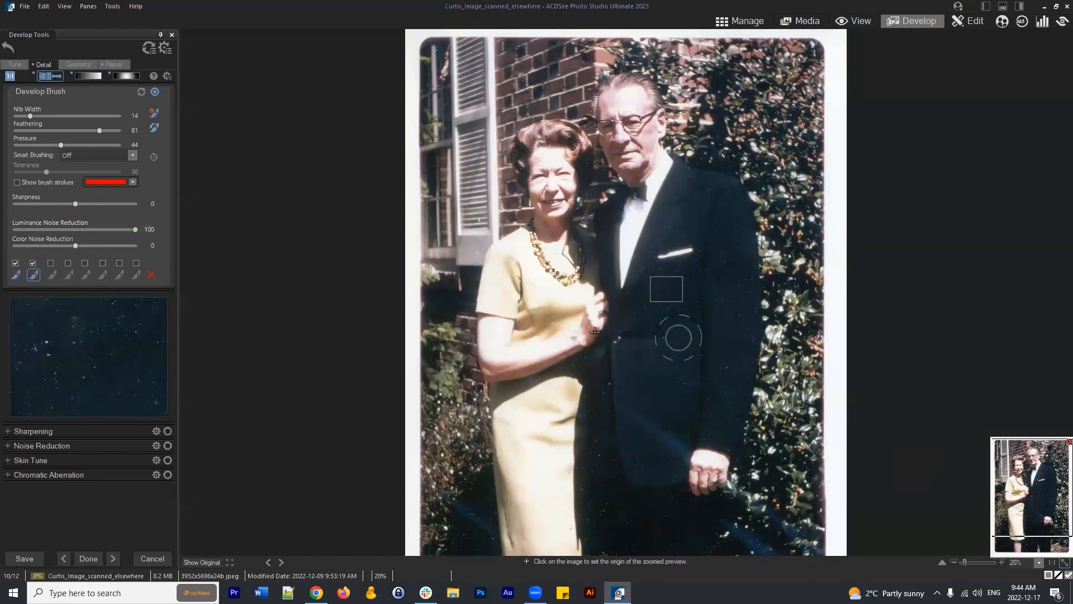
scroll(635, 313, "down", 4)
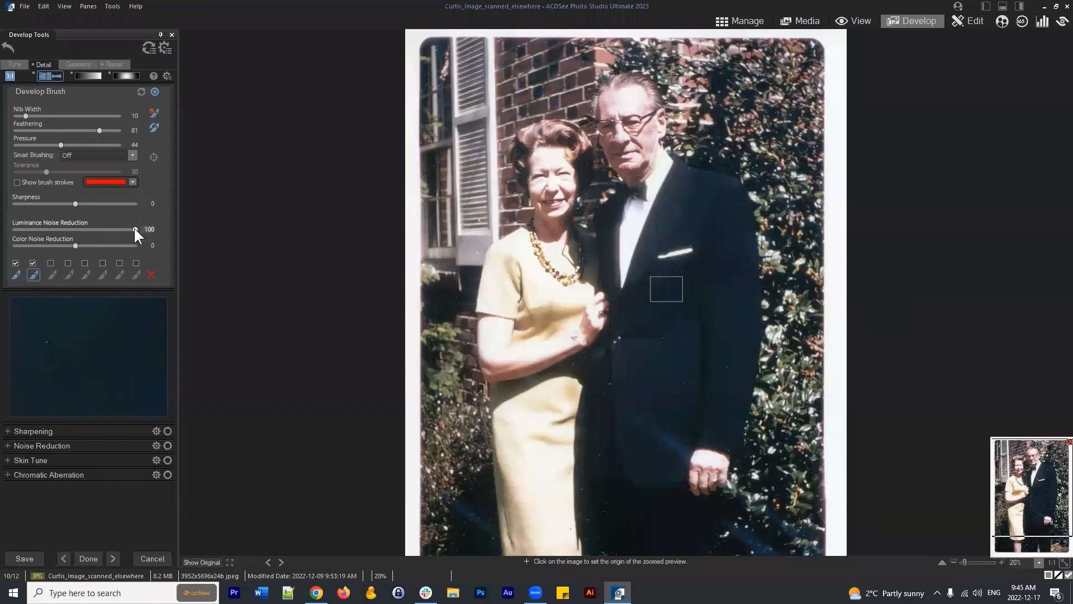
left_click_drag(134, 229, 121, 228)
left_click(120, 230)
Preview the first brush's painted area and look at the Gradient and Radial Gradient tools before returning to the Develop Brush
mouse_move(13, 274)
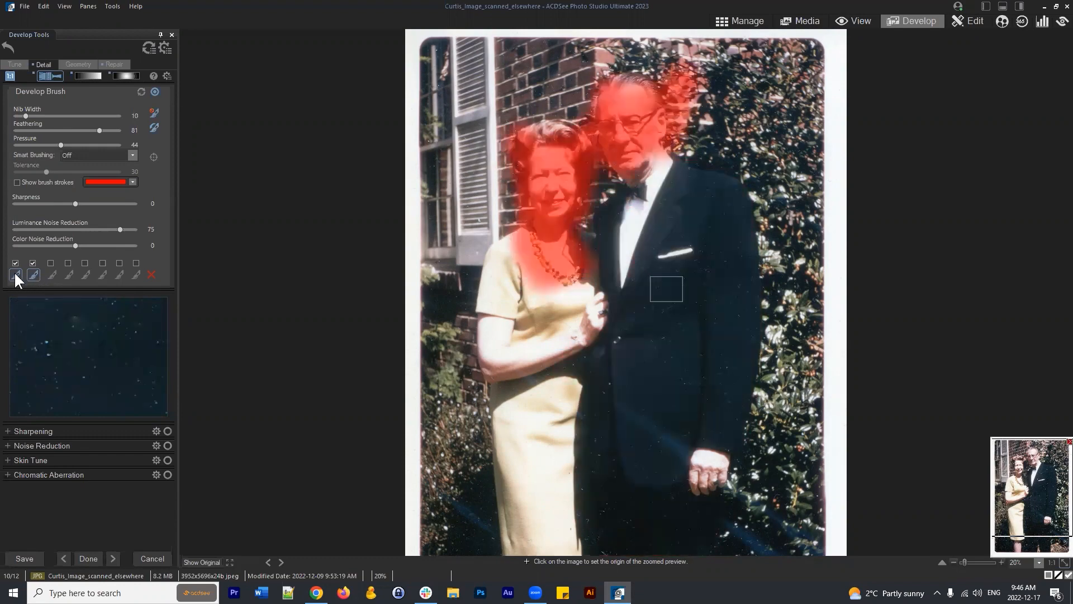
left_click(99, 78)
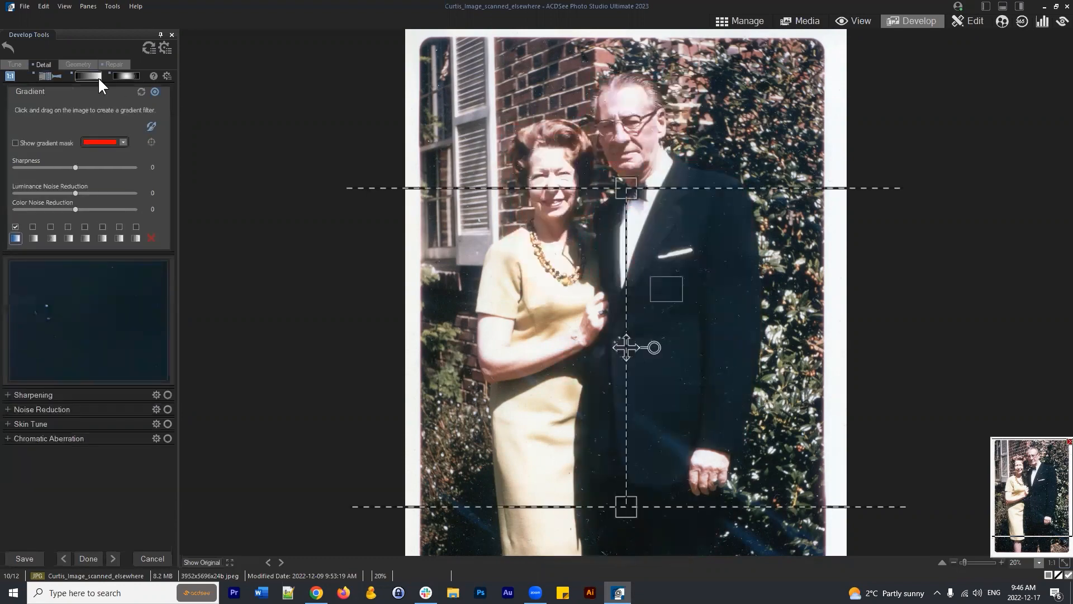
left_click(134, 75)
left_click(50, 76)
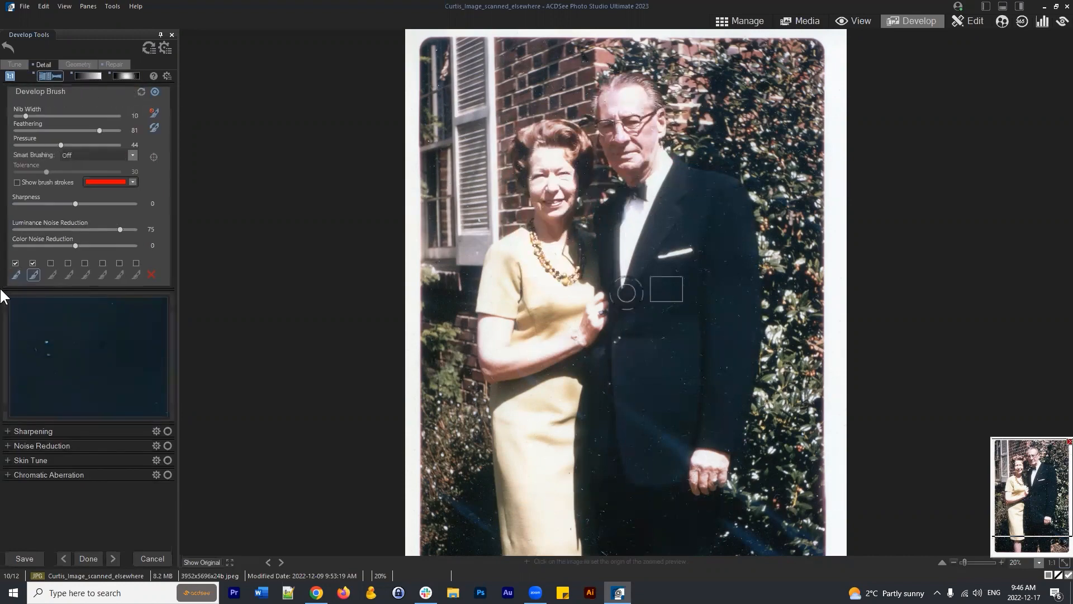
Compare the painted areas and settings of the first and second Develop Brushes, leaving the second one active
mouse_move(18, 273)
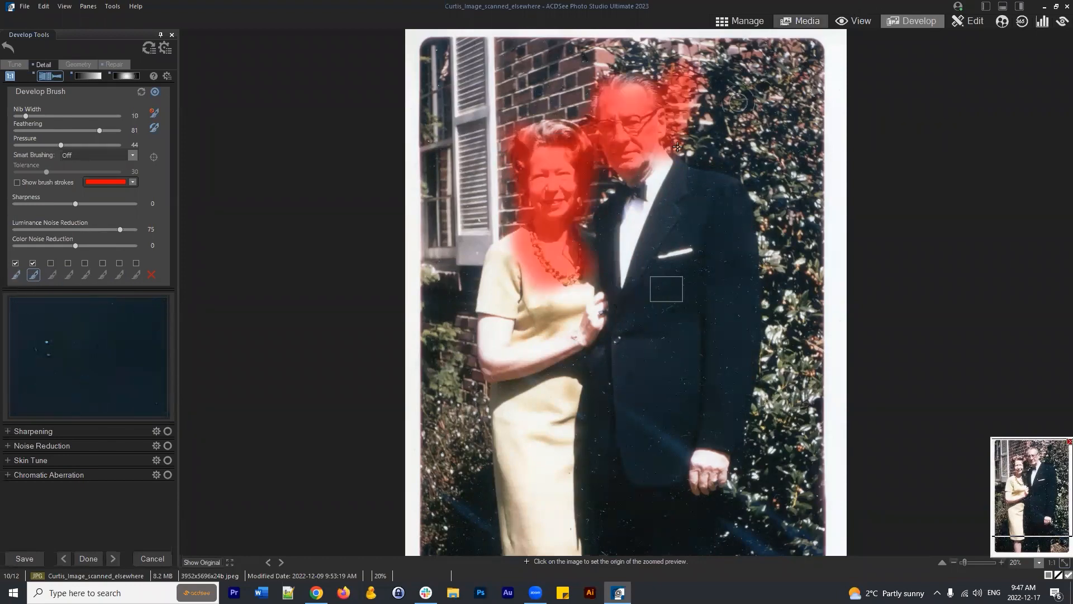
left_click(15, 260)
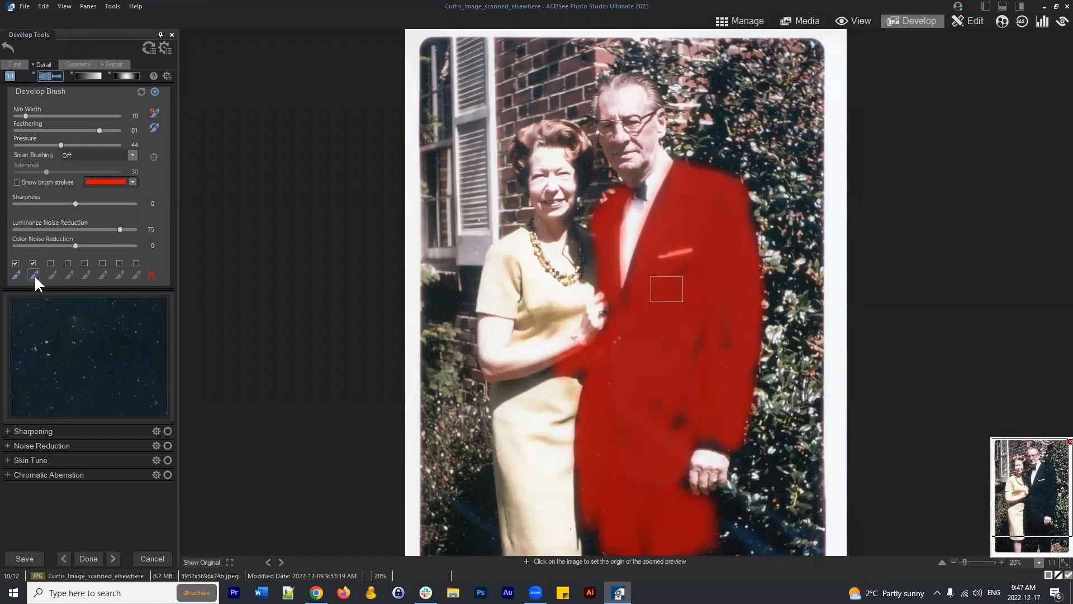
left_click(15, 273)
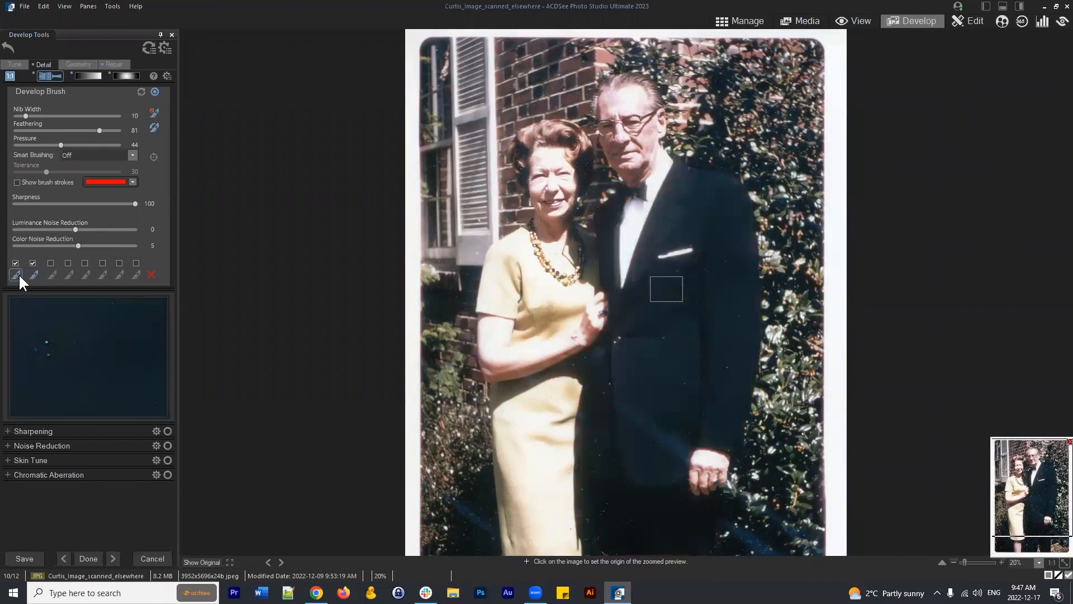
mouse_move(19, 273)
left_click(32, 273)
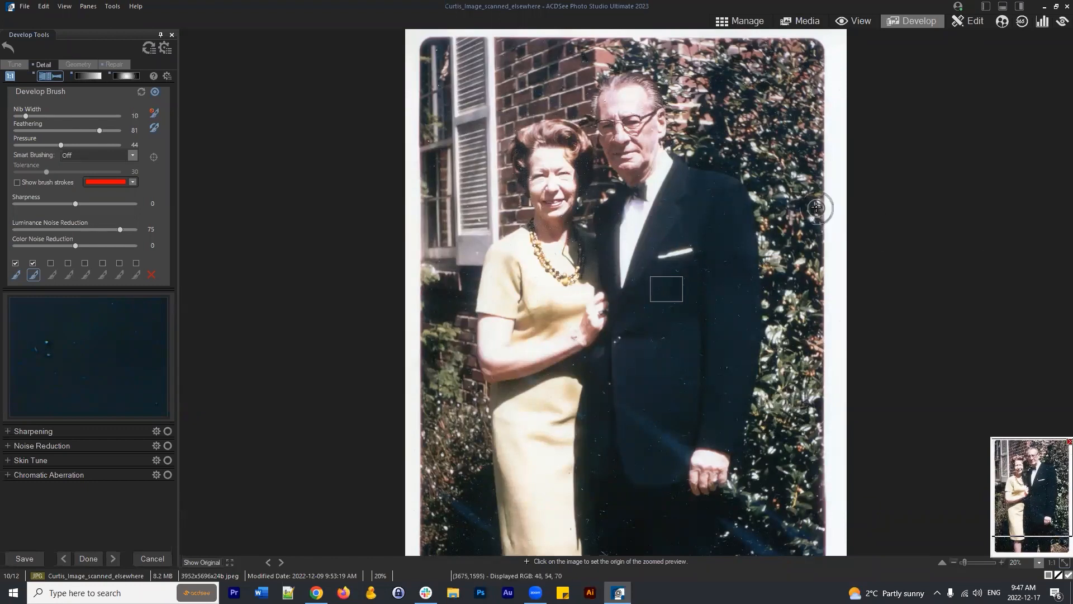
Return to Manage mode, discarding the changes to the scanned photo
left_click(748, 22)
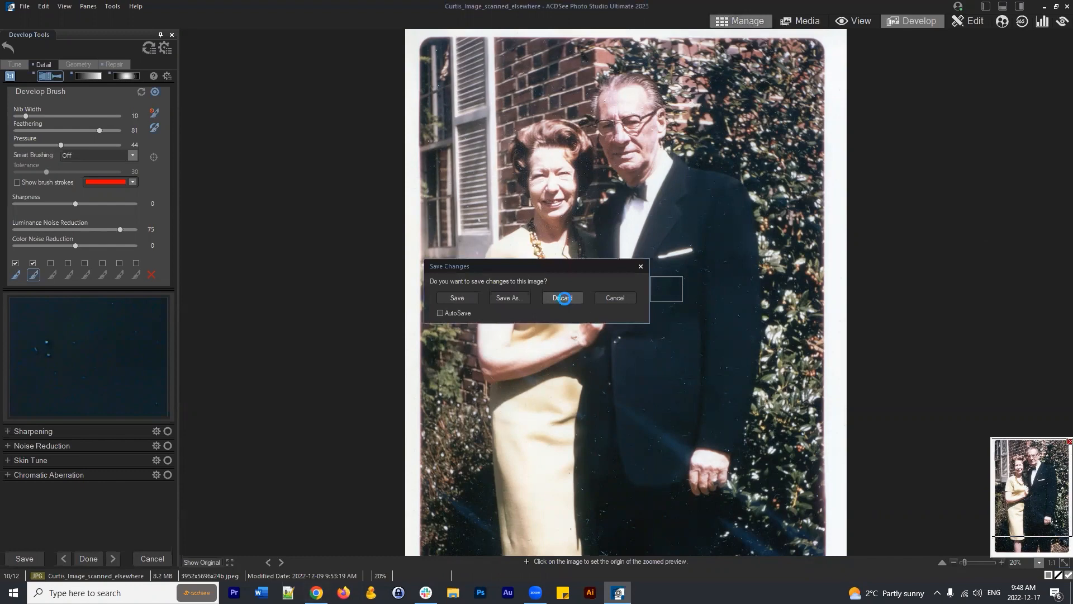
left_click(563, 298)
left_click(162, 54)
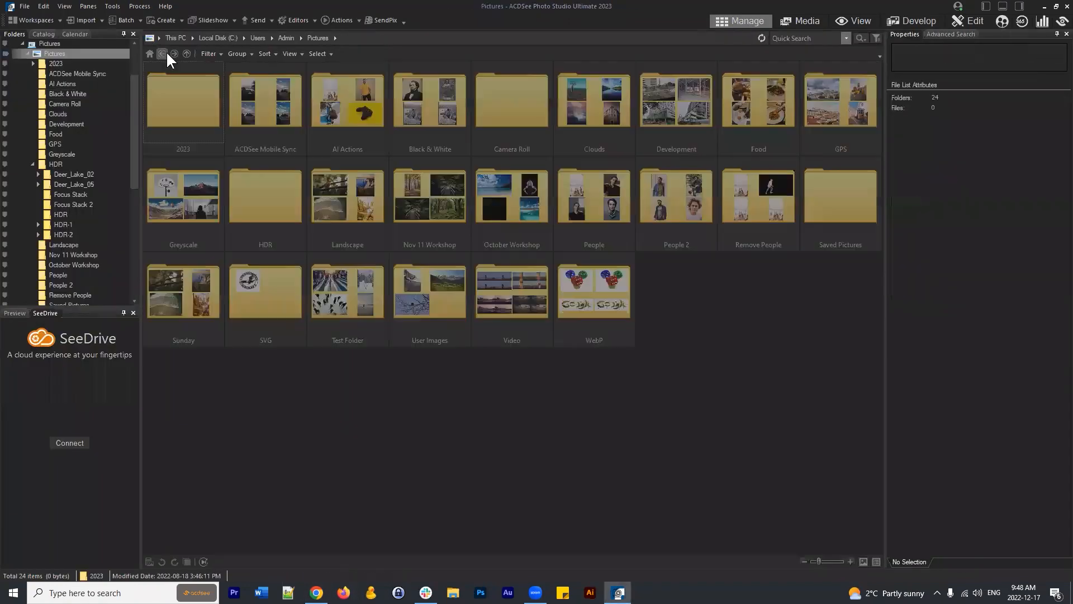
right_click(760, 415)
left_click(694, 356)
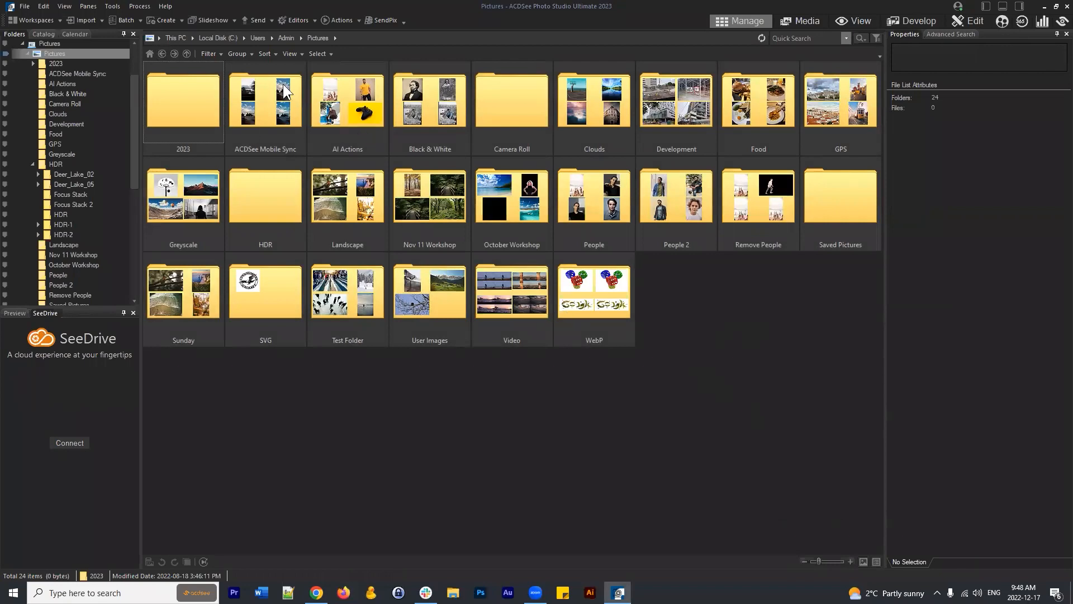
Open the Landscape folder in Pictures, browse its images, and select Landscape 085
double_click(352, 194)
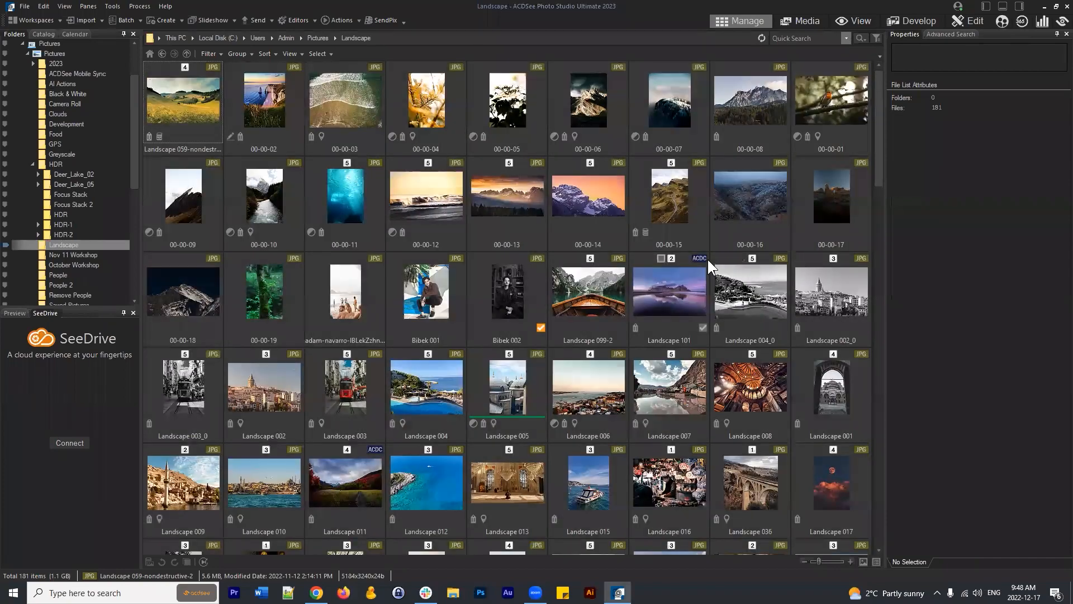
scroll(525, 226, "down", 3)
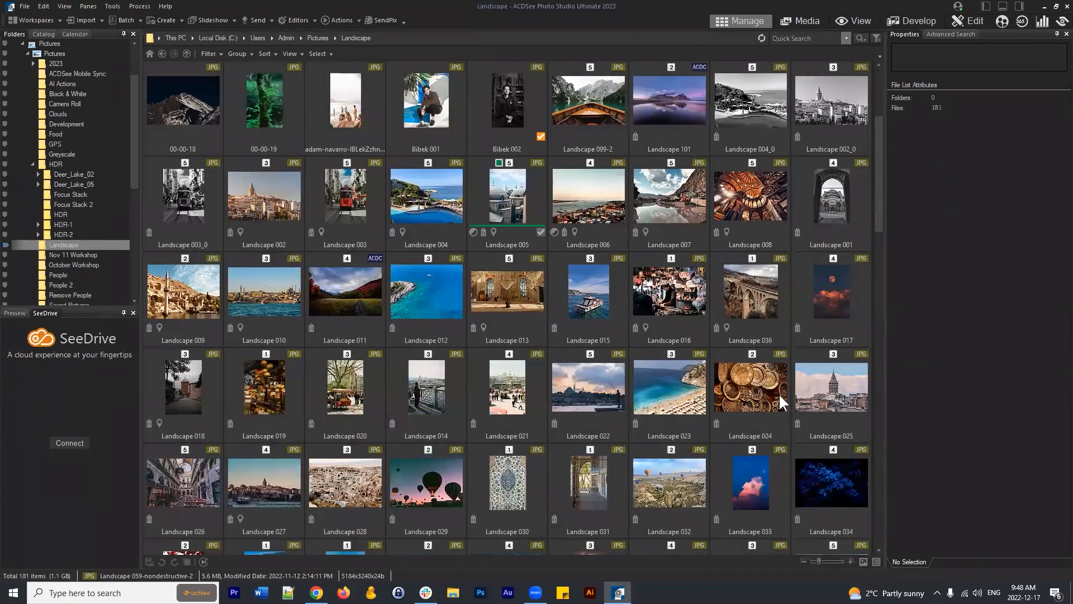
scroll(770, 408, "down", 5)
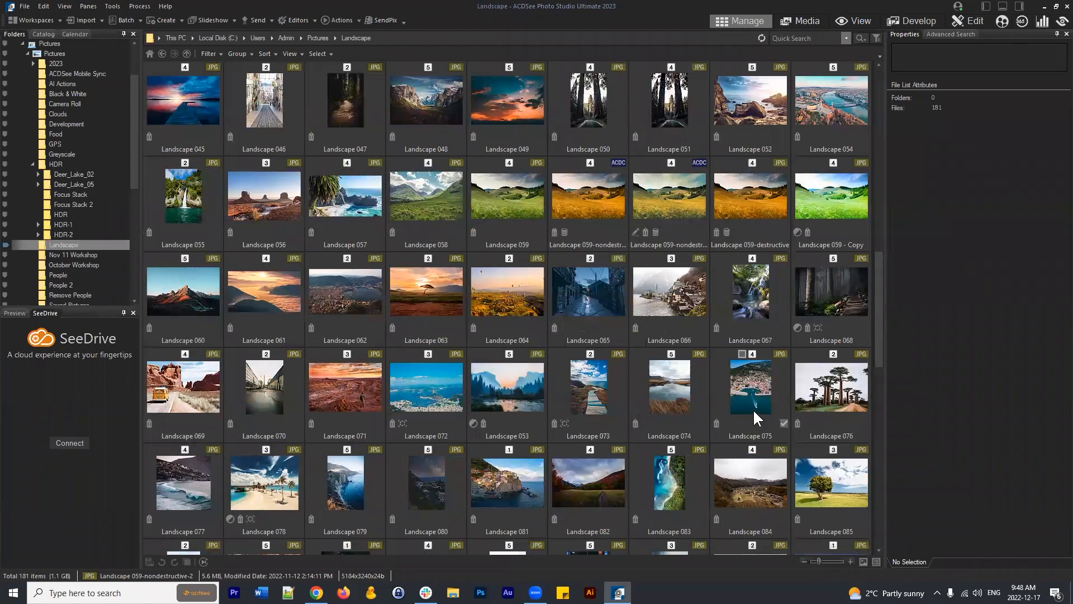
scroll(754, 412, "down", 1)
scroll(754, 413, "down", 1)
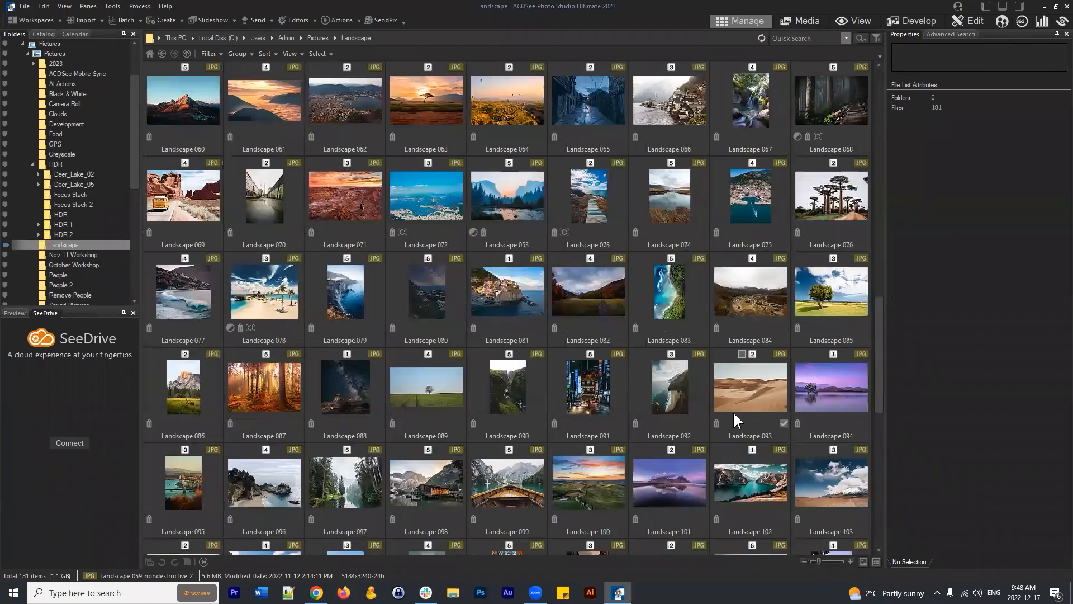
scroll(732, 414, "down", 1)
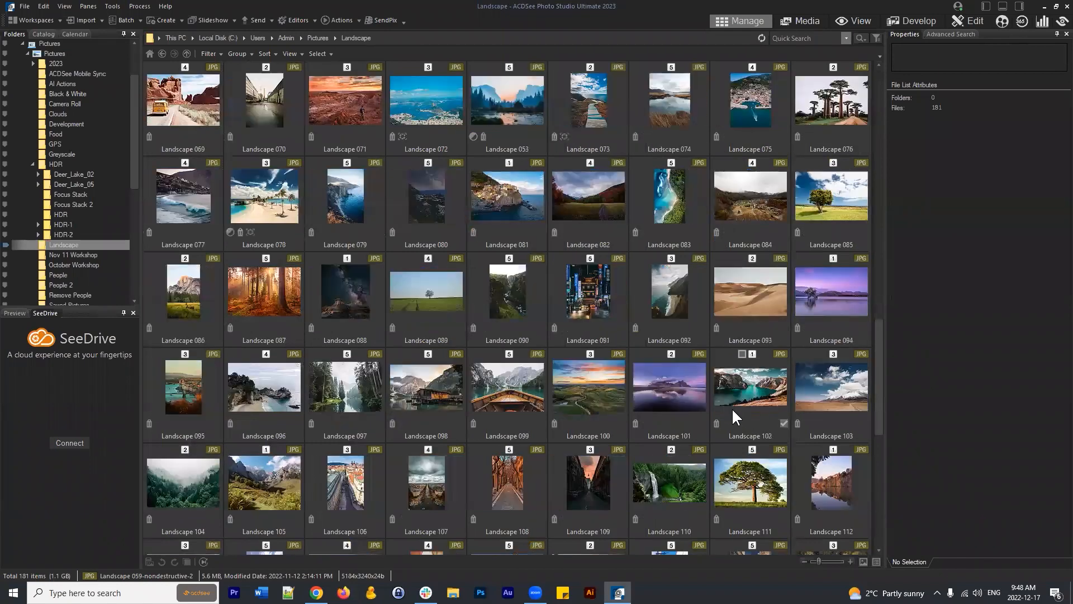
left_click(866, 190)
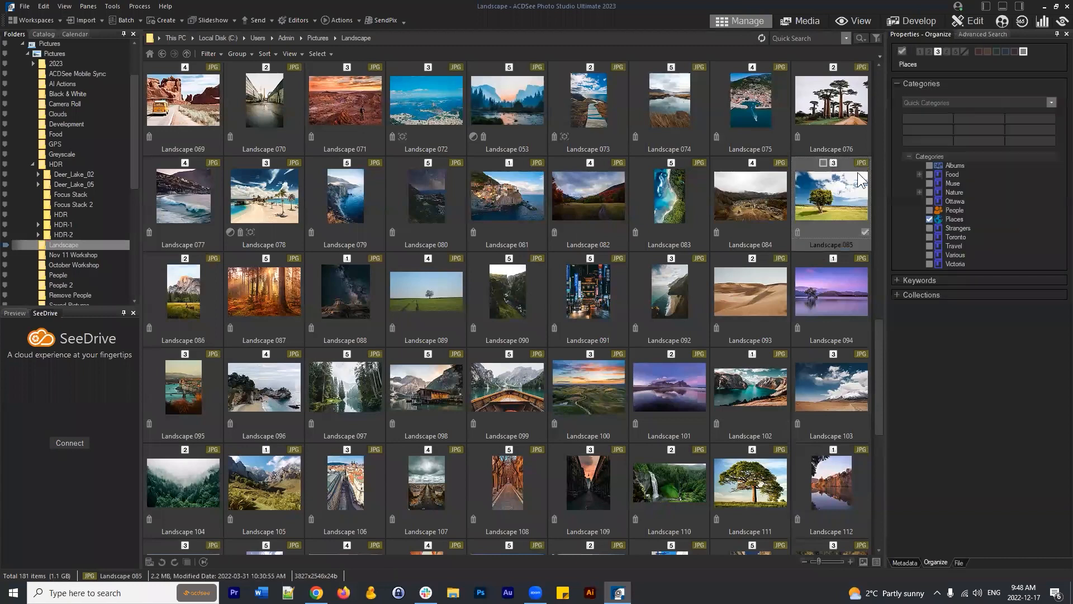
Open Landscape 085 in Develop mode and activate the Develop Brush
left_click(931, 20)
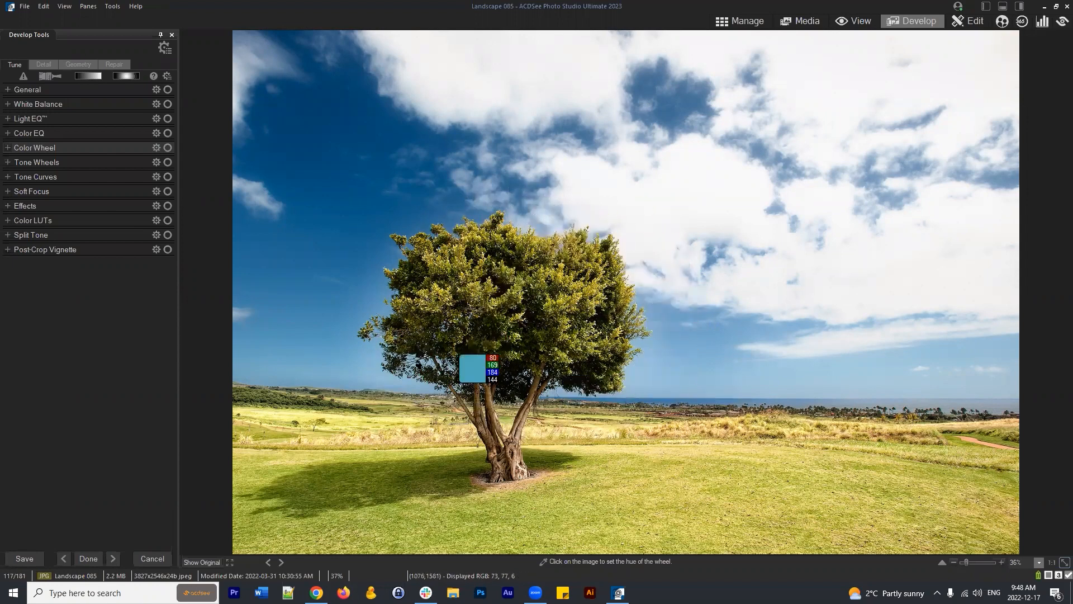
left_click(54, 77)
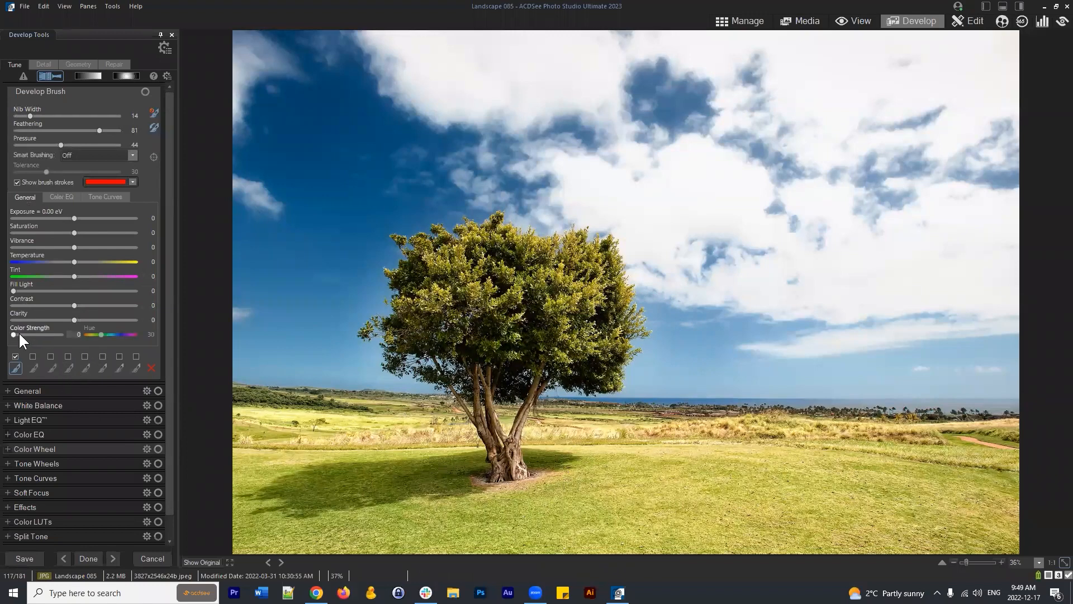
Set the first brush's Color Strength to 78 and Hue to 55, and check its painted area in the sky
left_click_drag(15, 334, 113, 334)
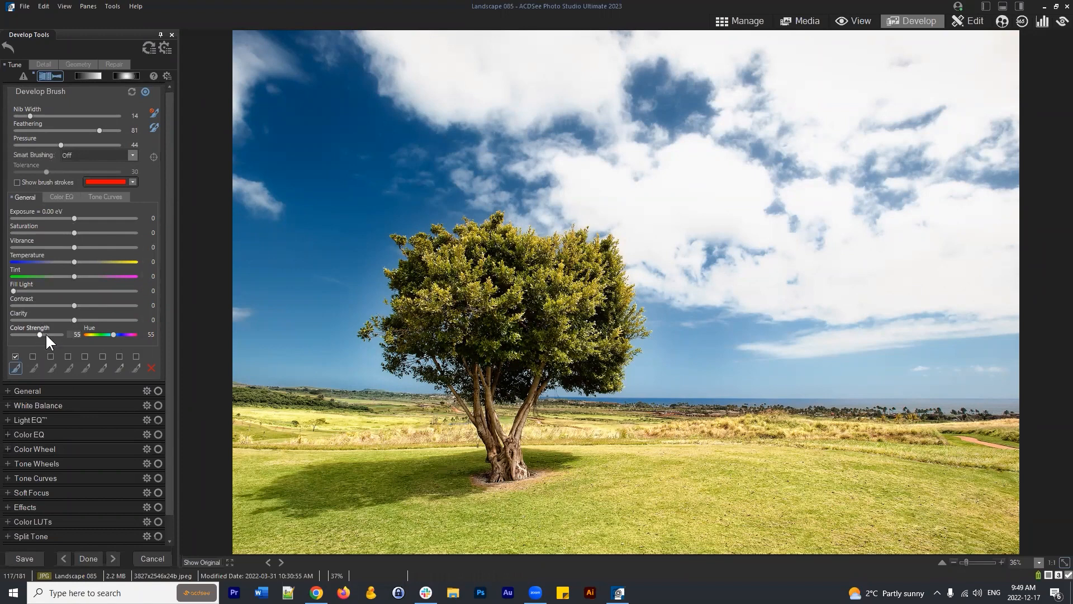
left_click_drag(53, 334, 48, 334)
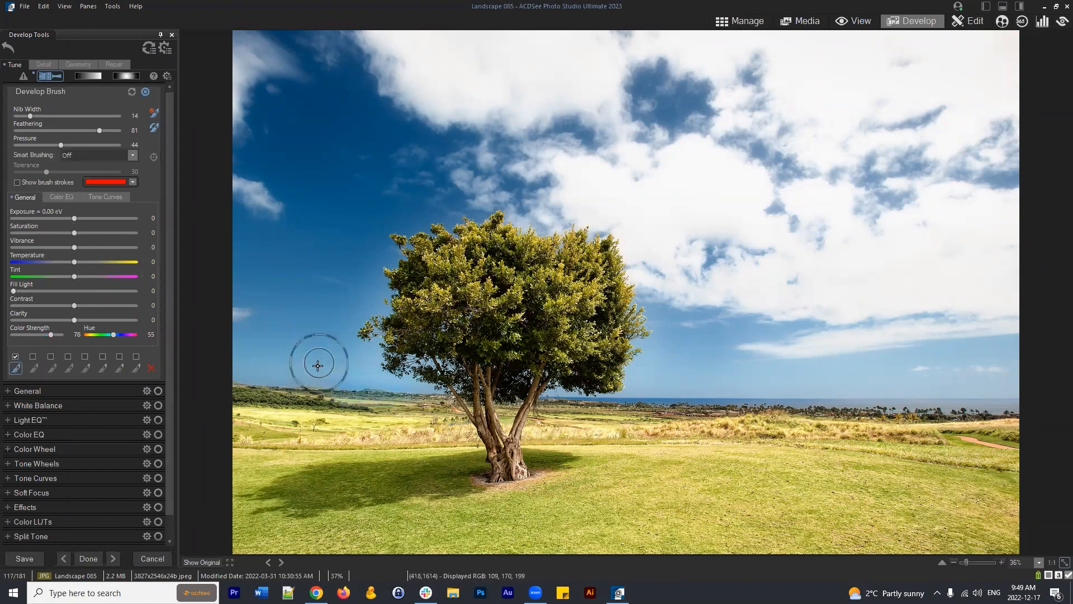
left_click(17, 181)
left_click(16, 180)
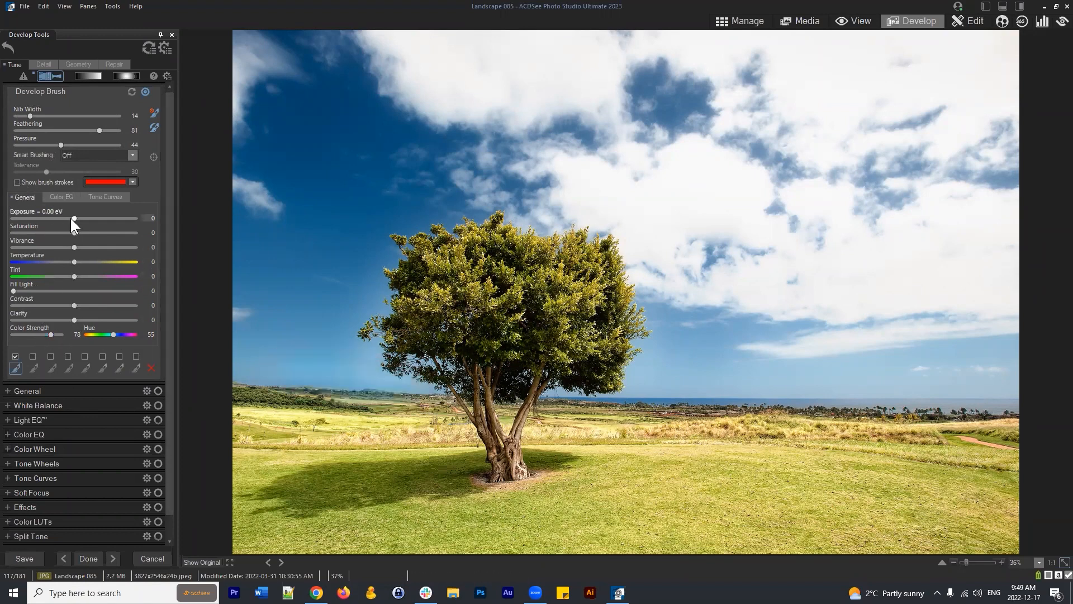
Compare the brush's Color EQ modes, and set the Blue and Cyan hue shifts to 100 and Purple to -1
left_click(55, 197)
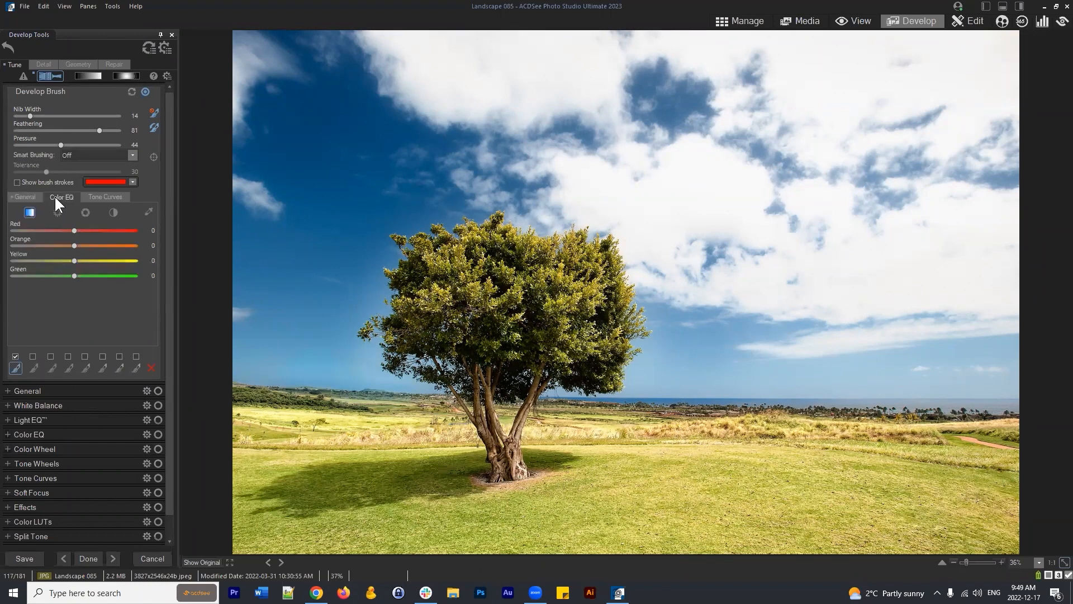
left_click(25, 199)
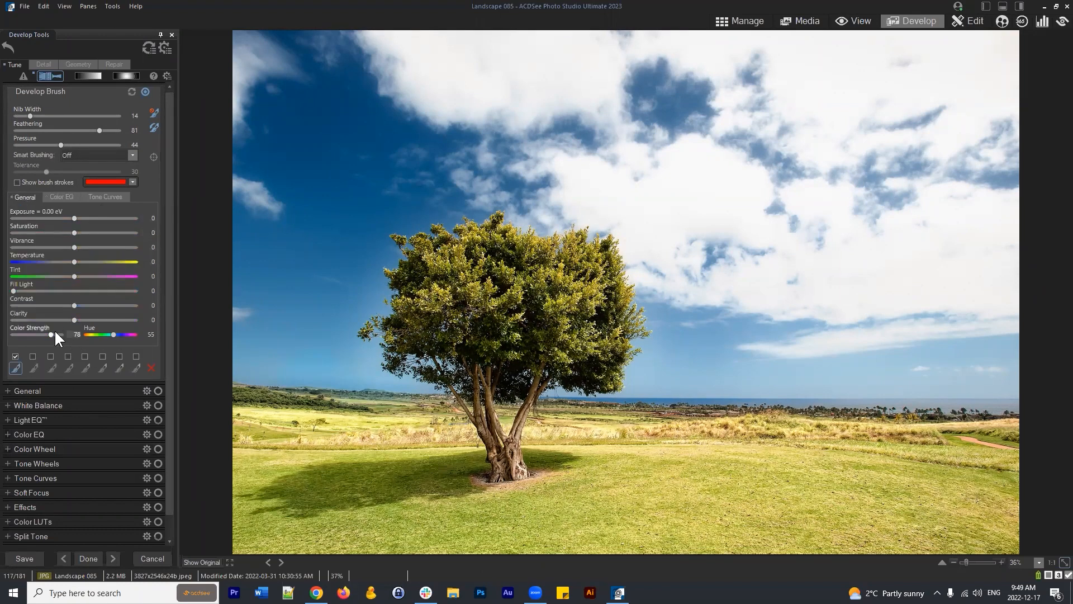
left_click(57, 198)
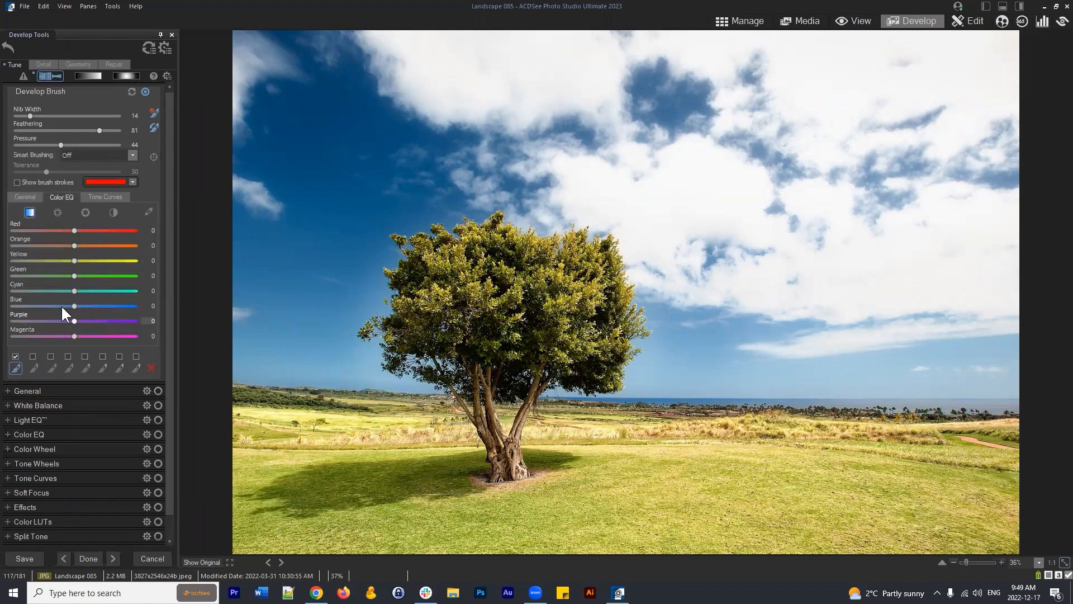
left_click(57, 212)
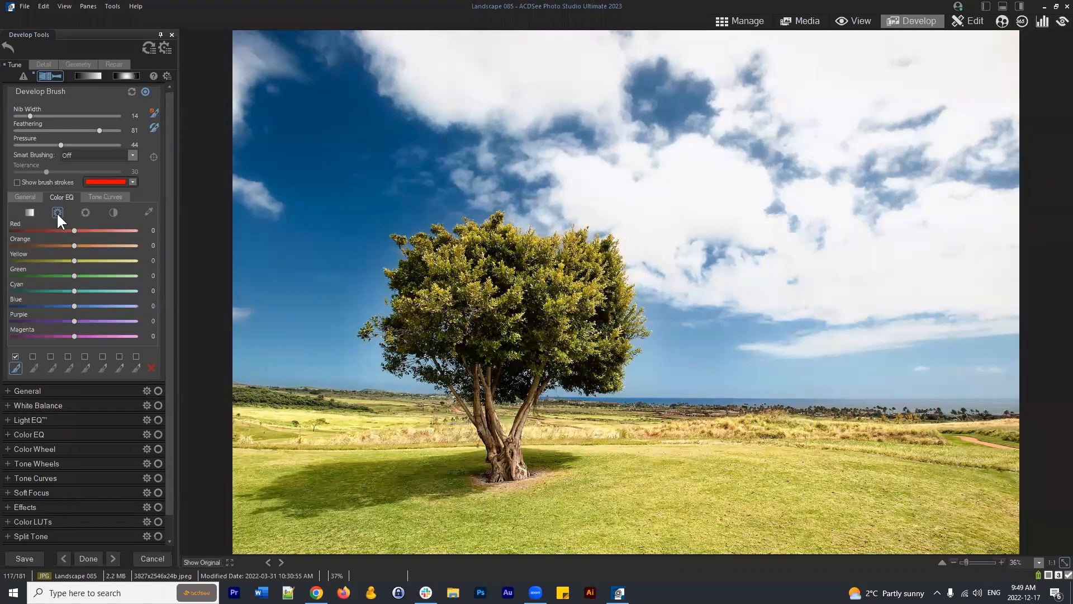
left_click(85, 211)
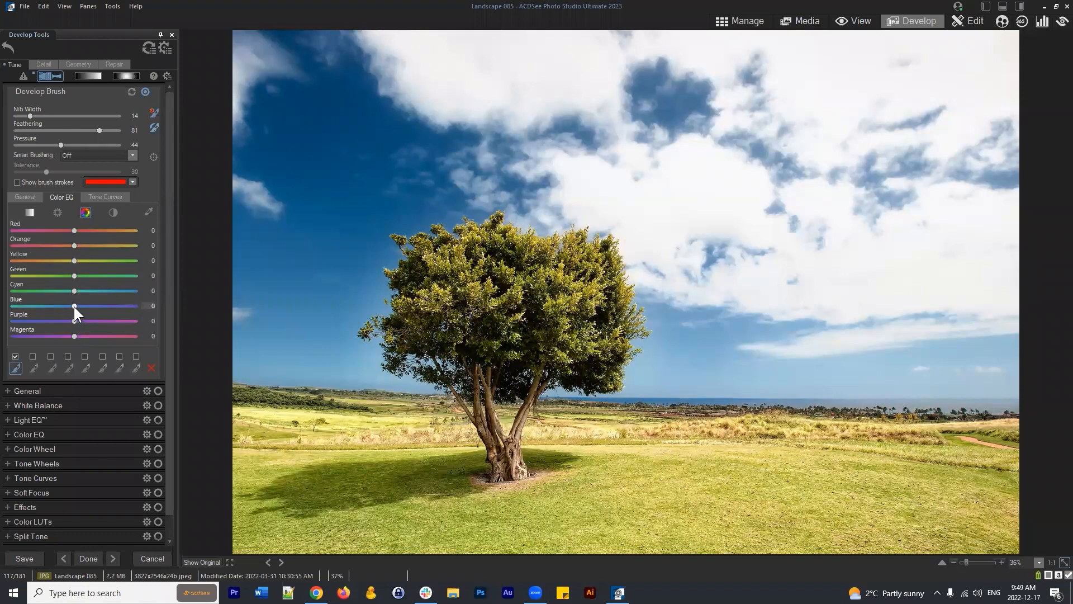
mouse_move(44, 304)
left_mouse_down()
mouse_move(28, 305)
mouse_move(142, 306)
left_mouse_up()
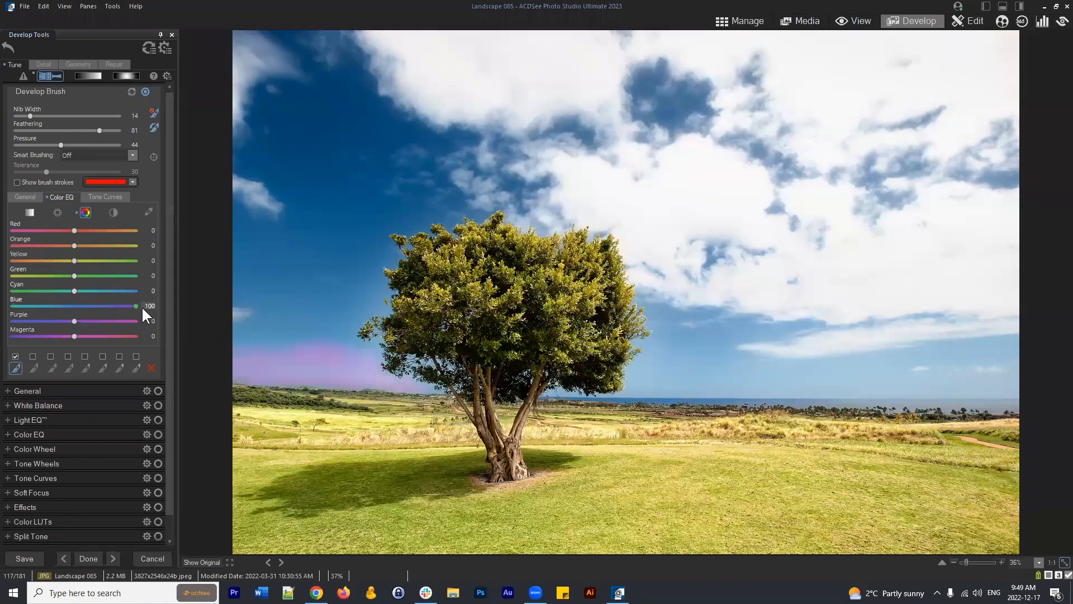
left_click(73, 321)
mouse_move(77, 291)
left_mouse_down()
mouse_move(163, 288)
mouse_move(25, 288)
mouse_move(153, 286)
left_mouse_up()
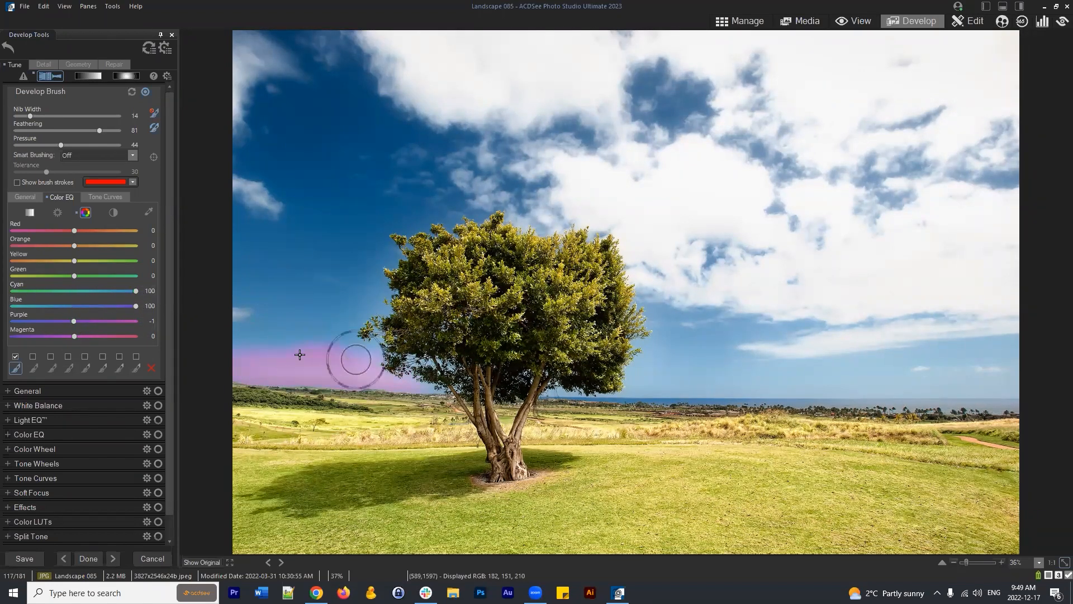
Paint the color shift onto the sky around the tree's crown and set the brush's exposure to +1.11 eV
mouse_move(300, 355)
left_mouse_down()
mouse_move(223, 354)
mouse_move(391, 368)
mouse_move(361, 311)
mouse_move(389, 331)
mouse_move(372, 257)
mouse_move(407, 232)
mouse_move(551, 207)
mouse_move(545, 230)
mouse_move(635, 300)
mouse_move(648, 358)
mouse_move(613, 373)
left_mouse_up()
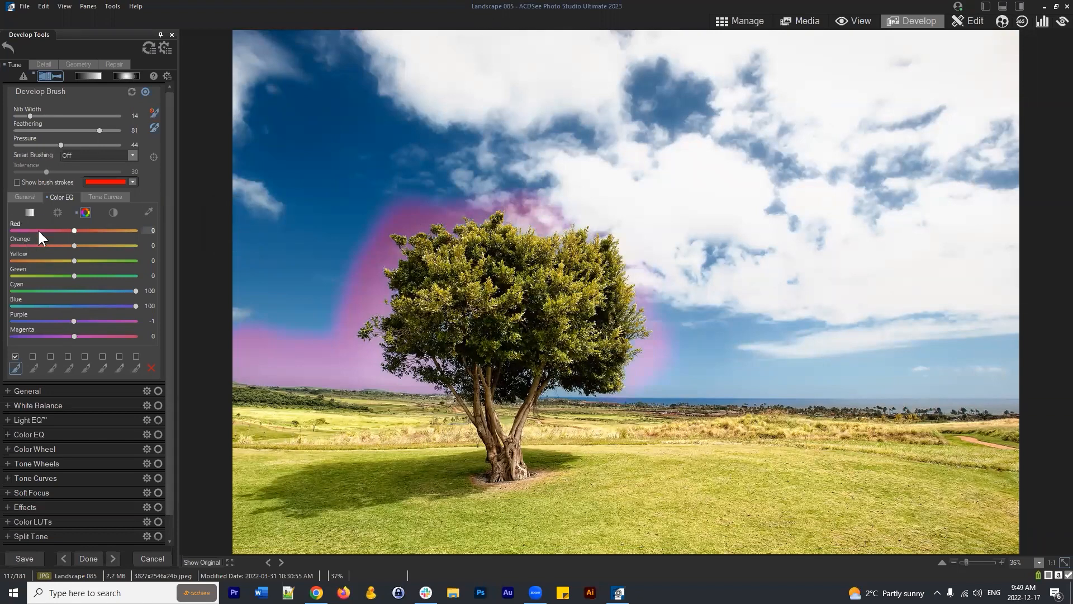
left_click(25, 197)
left_click_drag(75, 218, 91, 223)
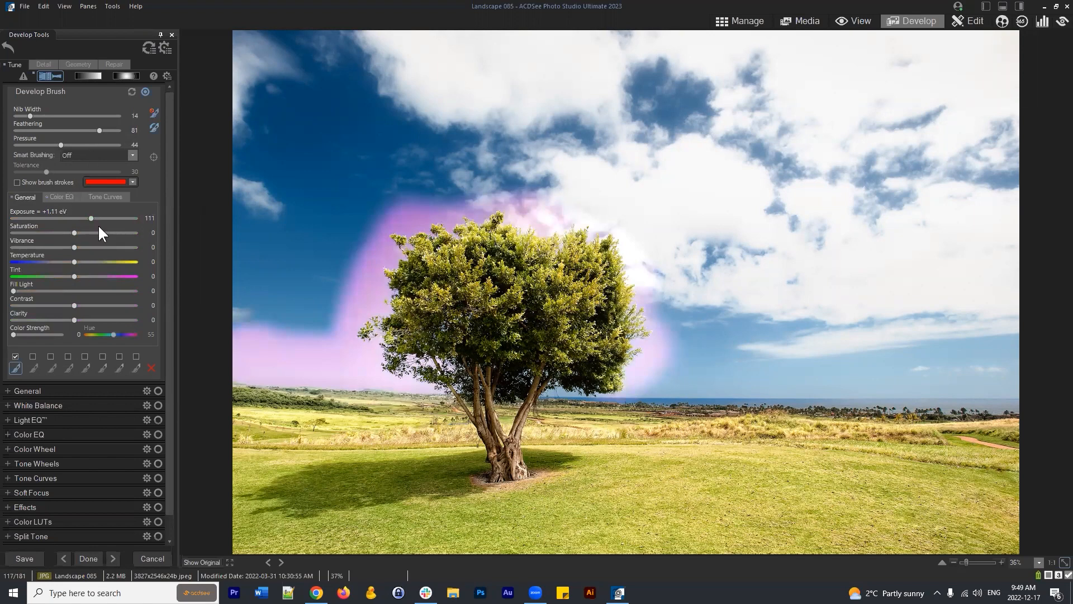
Turn off the first brush to compare the photo without it, and delete that brush
left_click(61, 197)
left_click(16, 356)
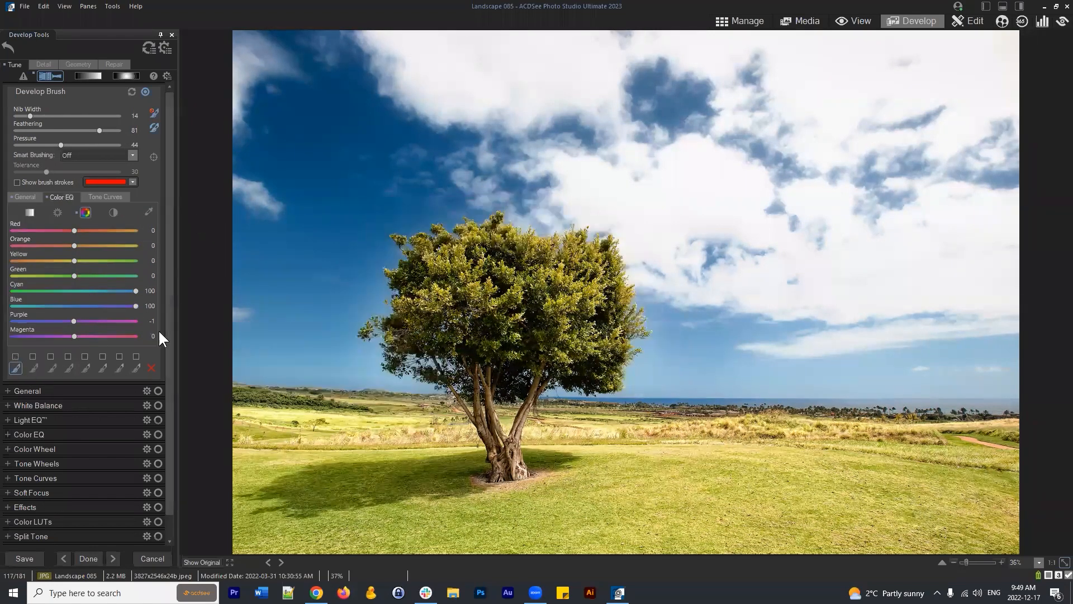
left_click(152, 365)
Set the brush's exposure to +1.37 eV and paint around the tree and along the horizon to the photo's right edge
left_click(32, 194)
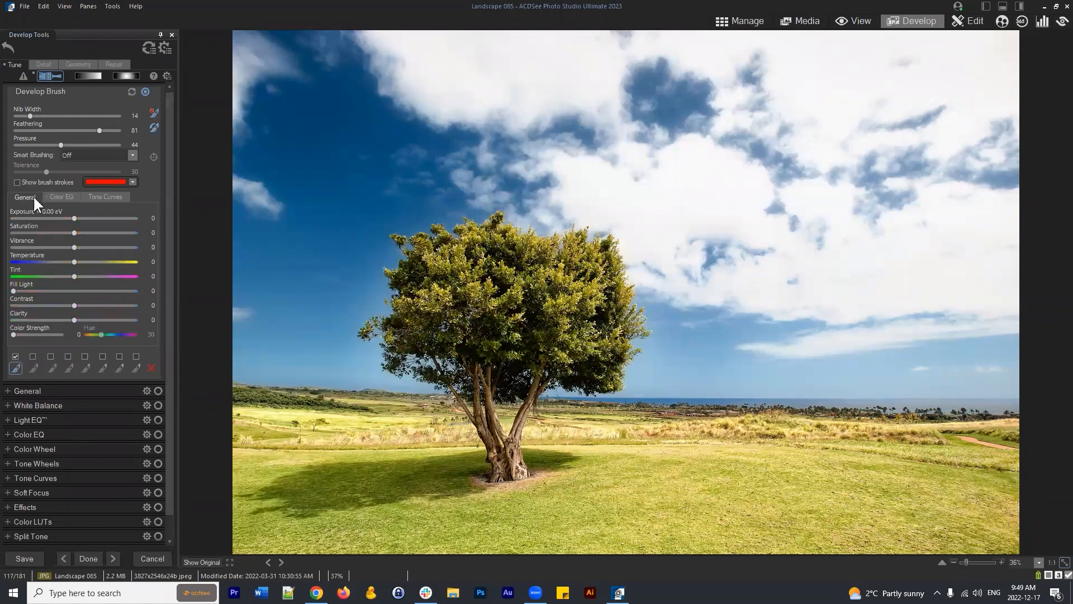
left_click_drag(75, 219, 96, 218)
mouse_move(389, 425)
left_mouse_down()
mouse_move(372, 383)
mouse_move(286, 370)
mouse_move(323, 370)
mouse_move(365, 421)
mouse_move(340, 413)
mouse_move(393, 398)
mouse_move(319, 352)
mouse_move(332, 349)
mouse_move(312, 361)
mouse_move(238, 358)
mouse_move(338, 352)
mouse_move(395, 377)
mouse_move(387, 363)
mouse_move(407, 367)
mouse_move(362, 305)
mouse_move(383, 315)
mouse_move(385, 273)
mouse_move(413, 232)
mouse_move(395, 235)
mouse_move(513, 202)
mouse_move(487, 212)
mouse_move(537, 238)
mouse_move(589, 226)
mouse_move(578, 236)
mouse_move(631, 241)
mouse_move(640, 341)
mouse_move(563, 211)
mouse_move(638, 352)
mouse_move(625, 376)
mouse_move(574, 381)
mouse_move(868, 391)
left_mouse_up()
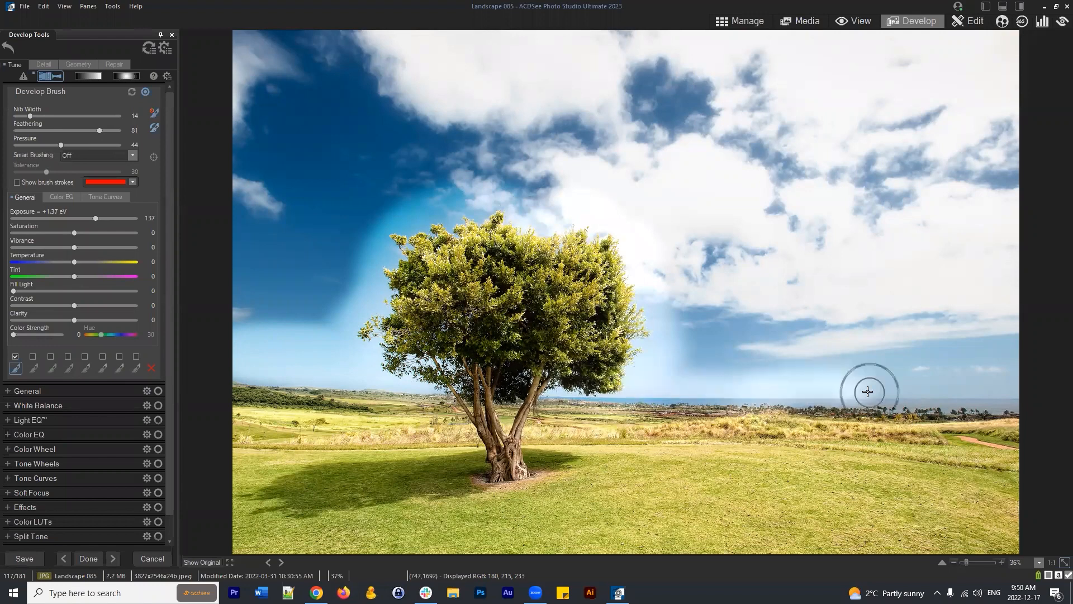
mouse_move(1028, 416)
left_mouse_down()
mouse_move(817, 390)
mouse_move(1002, 395)
left_mouse_up()
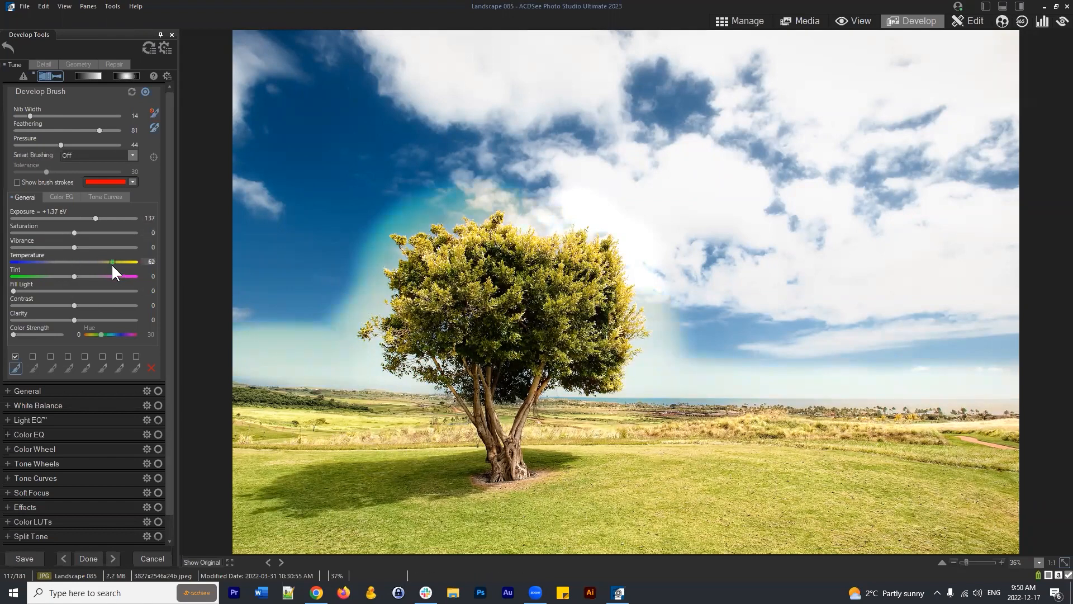
Return the brush's temperature to 0 and set its saturation to 63
mouse_move(112, 262)
left_mouse_down()
mouse_move(2, 285)
mouse_move(80, 280)
mouse_move(75, 261)
left_mouse_up()
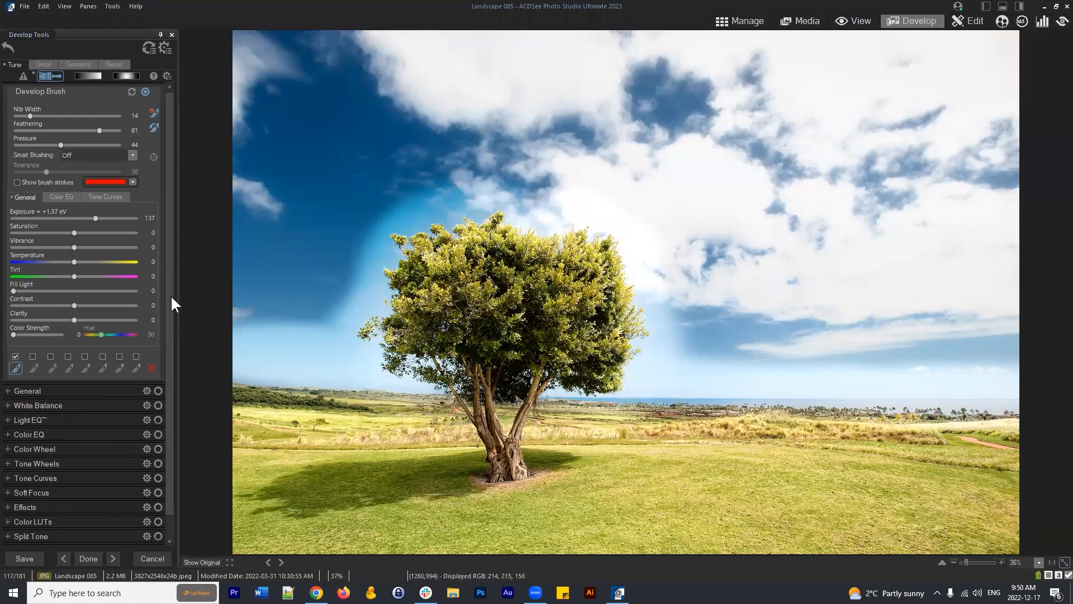
mouse_move(112, 247)
left_mouse_down()
mouse_move(133, 243)
mouse_move(106, 247)
mouse_move(112, 233)
left_mouse_up()
double_click(108, 244)
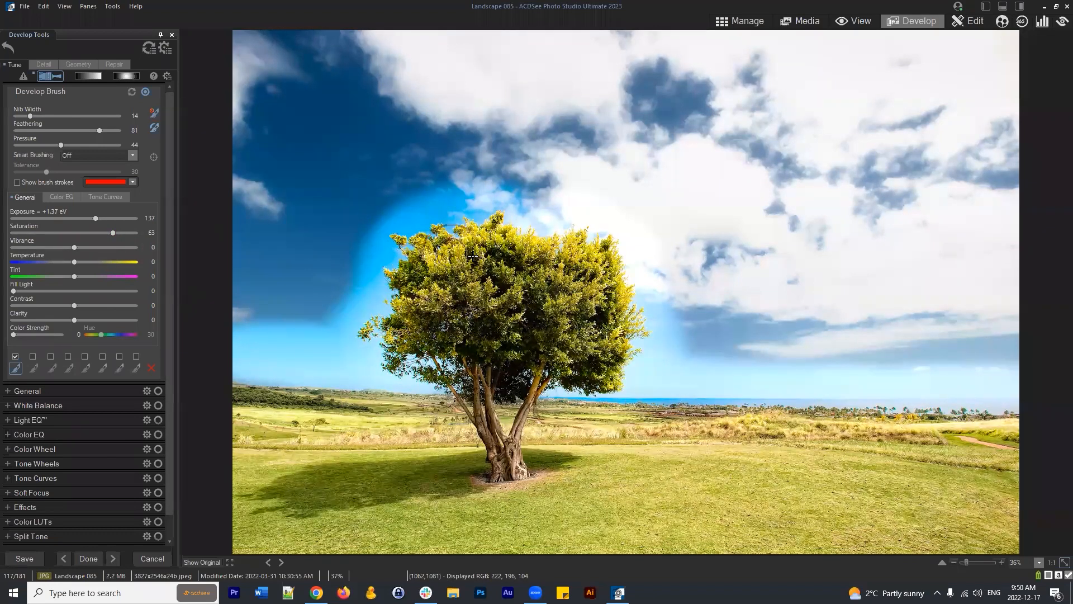
Inspect the painted area using the brush stroke overlay, hide the overlay, and delete the brush
left_click(28, 183)
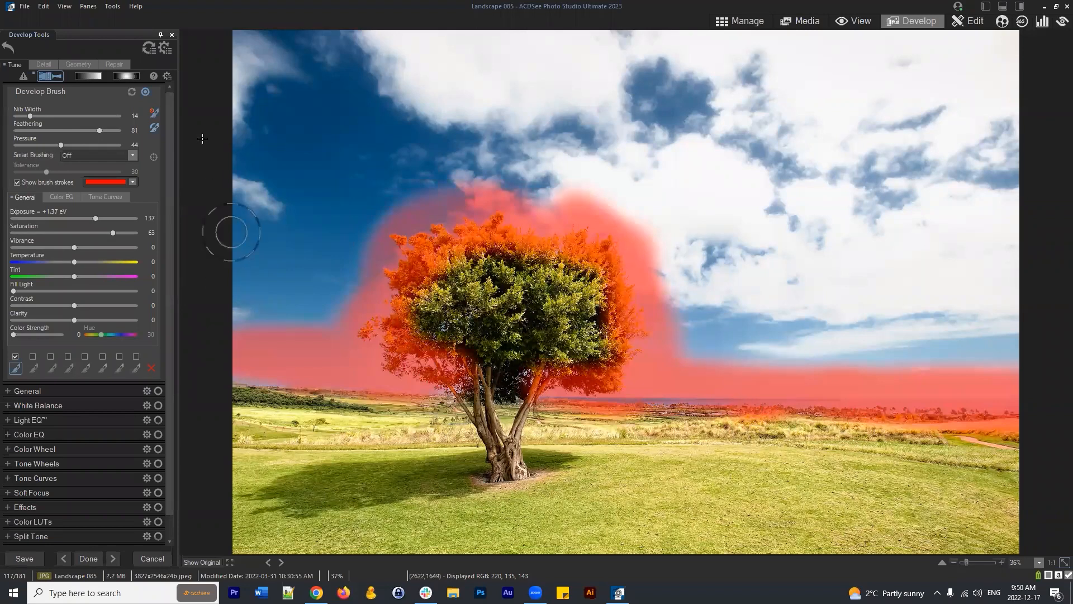
left_click(17, 182)
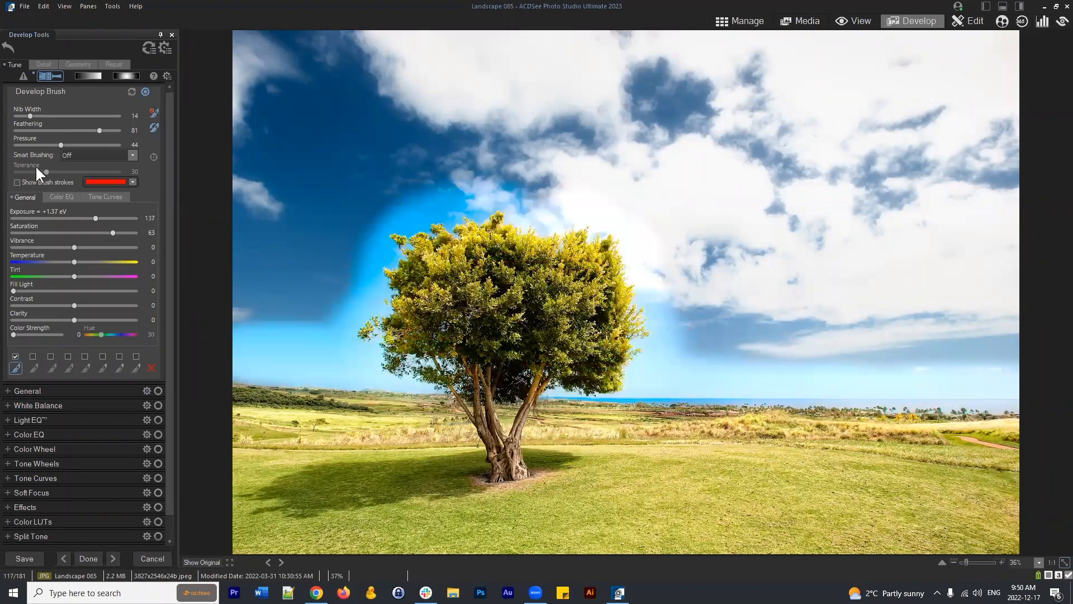
left_click(151, 367)
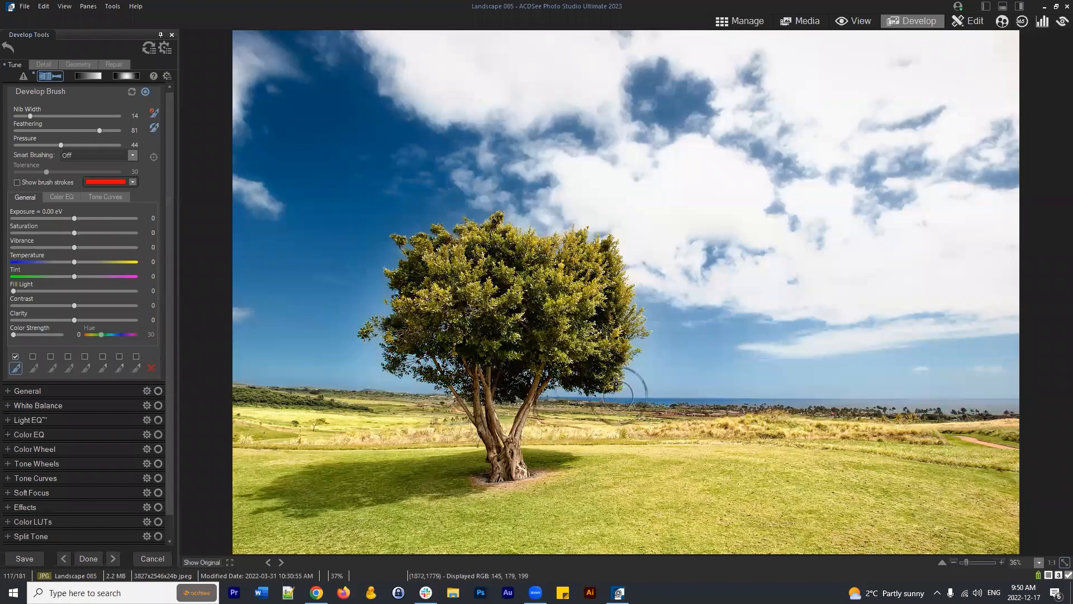
Set Smart Brushing to Magic, dab the sky left of the tree, and set the brush's exposure to +1.04 eV
scroll(623, 371, "up", 1)
left_click_drag(530, 347, 907, 265)
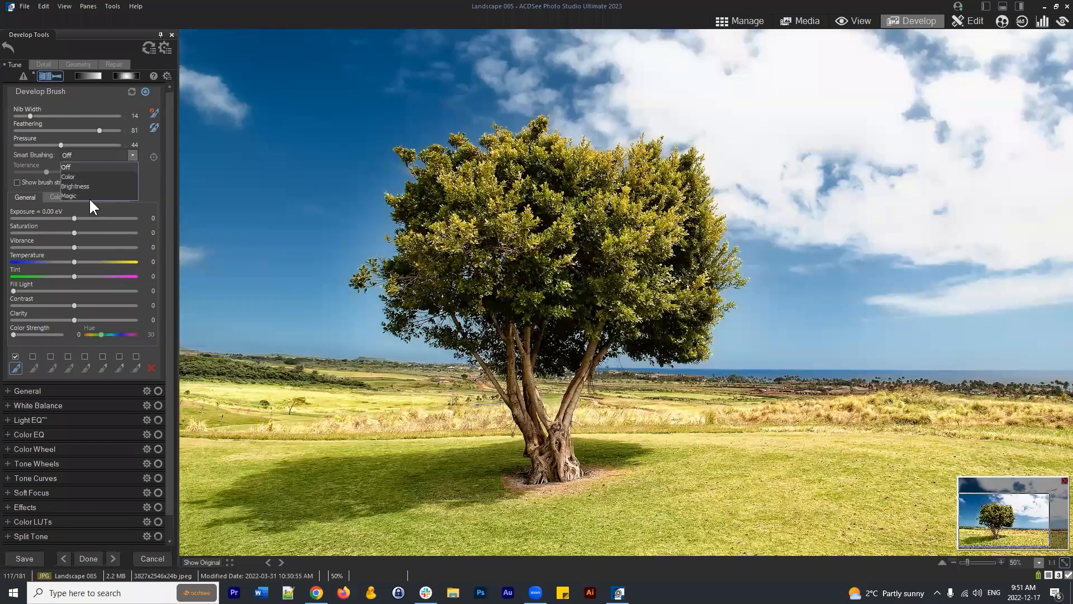
left_click(85, 193)
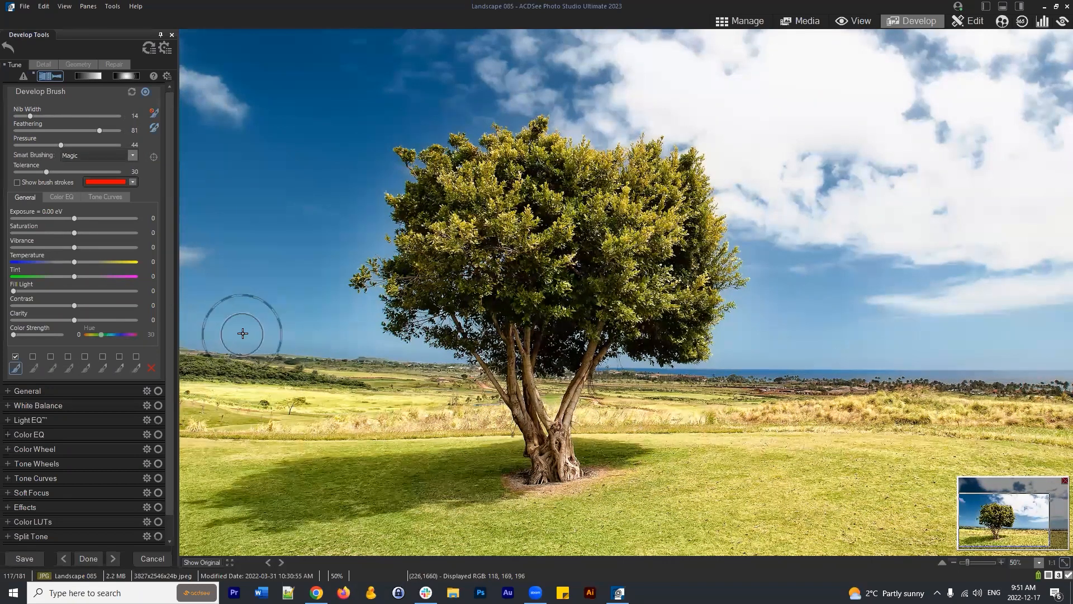
left_click_drag(76, 217, 89, 217)
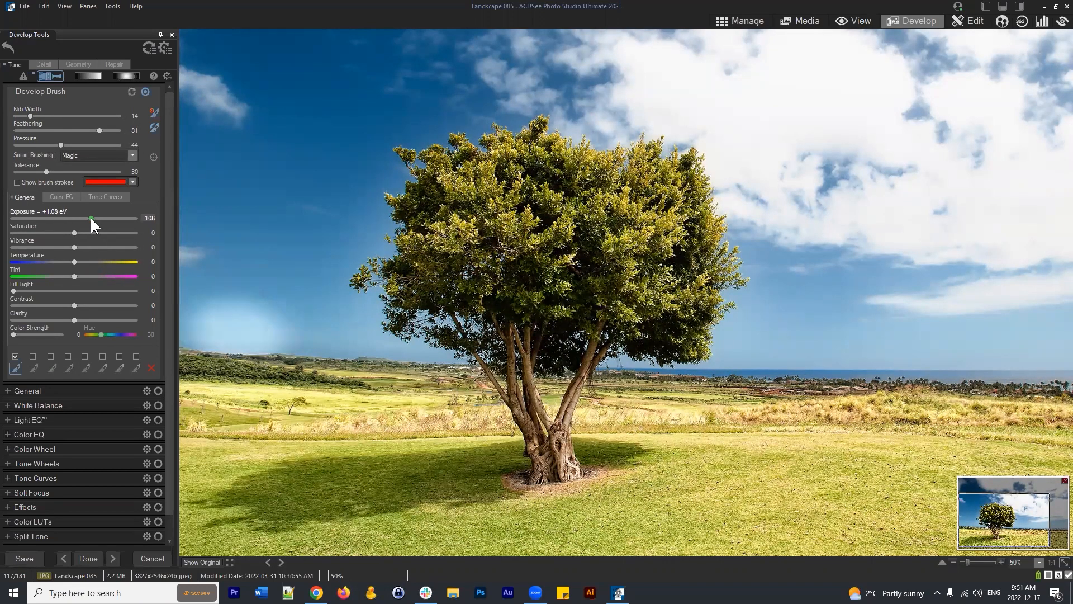
left_click(132, 159)
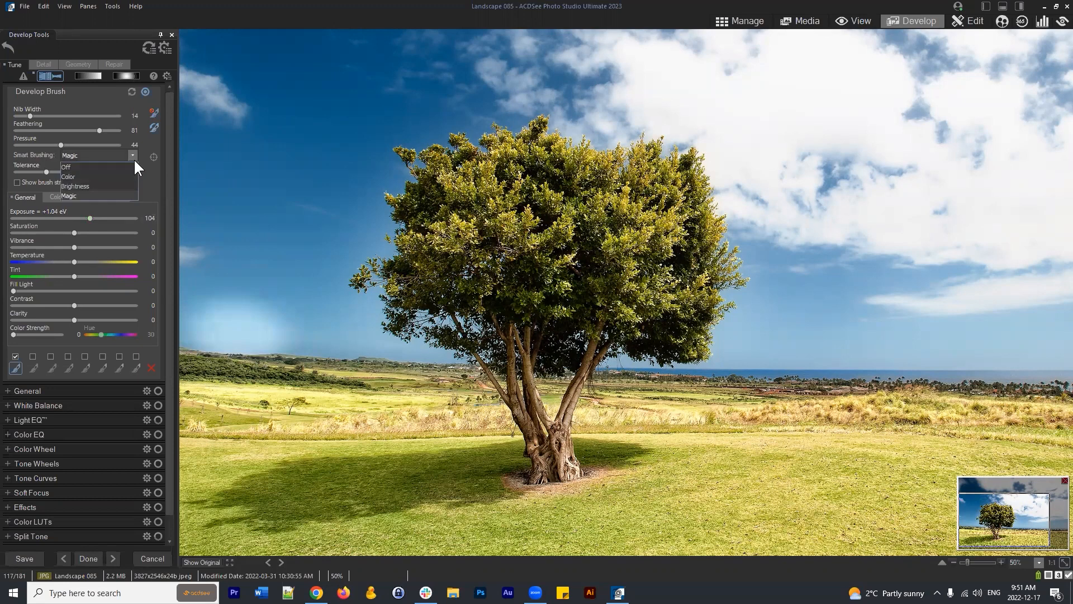
left_click(85, 193)
Paint the sky above the left horizon and up along the tree's left edge to the top of its crown
mouse_move(215, 329)
left_mouse_down()
mouse_move(386, 348)
mouse_move(279, 335)
mouse_move(380, 334)
left_mouse_up()
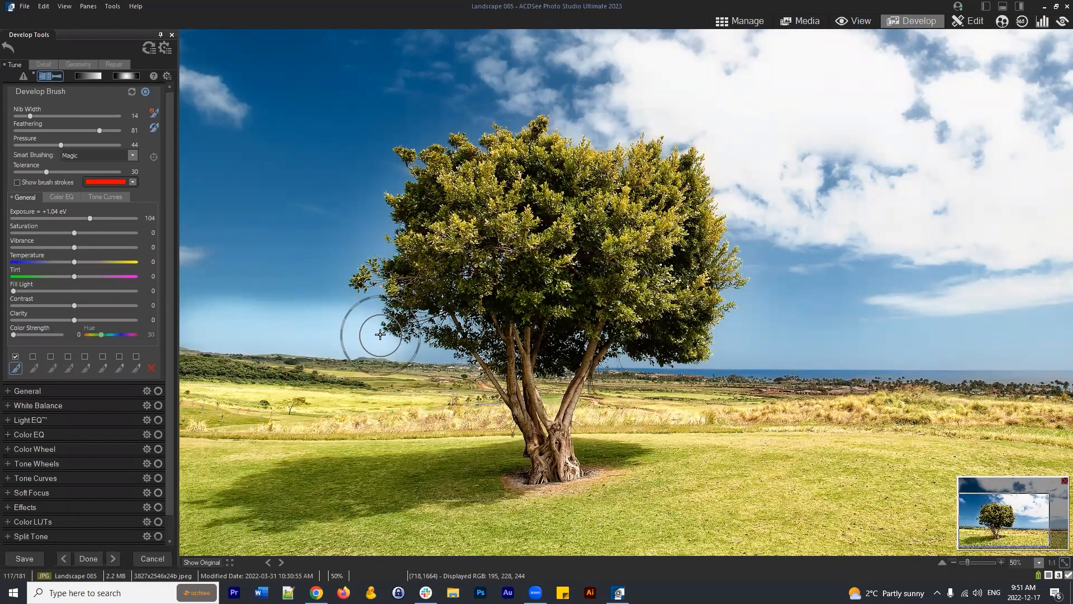
mouse_move(380, 334)
left_mouse_down()
mouse_move(403, 349)
mouse_move(445, 353)
mouse_move(413, 347)
mouse_move(419, 335)
mouse_move(402, 353)
mouse_move(370, 334)
mouse_move(371, 303)
mouse_move(339, 300)
mouse_move(346, 253)
mouse_move(388, 246)
mouse_move(369, 245)
mouse_move(386, 222)
mouse_move(366, 221)
mouse_move(380, 181)
mouse_move(404, 179)
mouse_move(387, 152)
mouse_move(387, 174)
mouse_move(396, 131)
mouse_move(429, 156)
mouse_move(415, 163)
mouse_move(420, 127)
mouse_move(454, 143)
mouse_move(439, 120)
mouse_move(485, 136)
mouse_move(470, 129)
mouse_move(505, 109)
mouse_move(516, 128)
mouse_move(517, 116)
mouse_move(463, 123)
mouse_move(464, 113)
mouse_move(477, 130)
mouse_move(436, 129)
mouse_move(384, 156)
mouse_move(394, 178)
mouse_move(365, 208)
mouse_move(373, 231)
mouse_move(330, 269)
mouse_move(351, 339)
mouse_move(450, 353)
left_mouse_up()
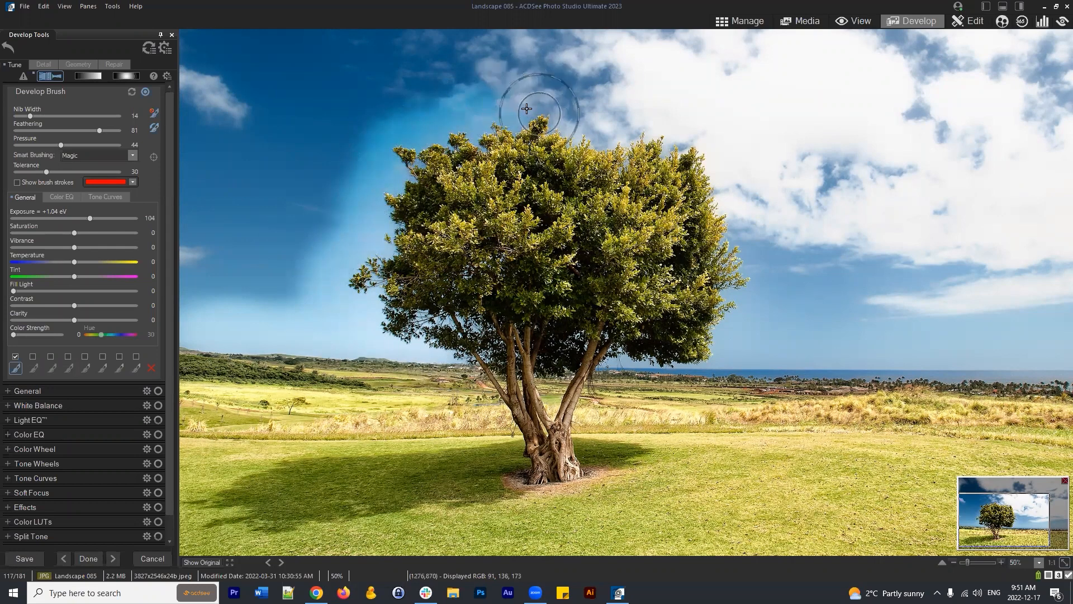
mouse_move(523, 108)
left_mouse_down()
mouse_move(534, 101)
mouse_move(521, 102)
left_mouse_up()
Set the brush's exposure to -1.19 eV and paint the sky and clouds above the top of the tree
left_click_drag(90, 217, 55, 216)
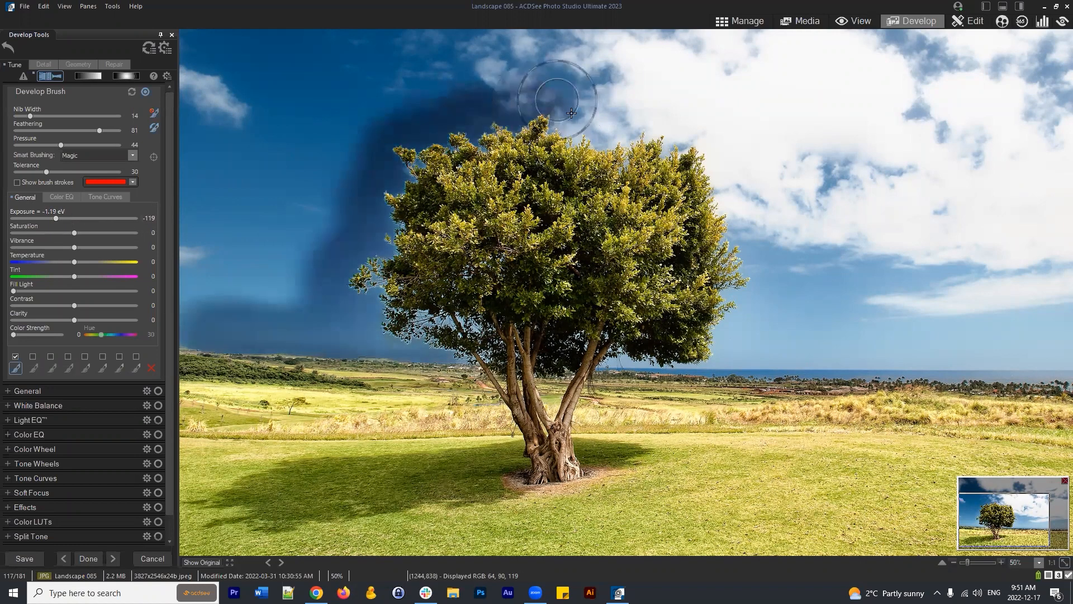
mouse_move(563, 115)
left_mouse_down()
mouse_move(585, 142)
mouse_move(606, 143)
mouse_move(617, 124)
mouse_move(629, 145)
mouse_move(632, 123)
mouse_move(676, 126)
mouse_move(641, 126)
mouse_move(646, 108)
mouse_move(655, 112)
mouse_move(625, 86)
mouse_move(660, 120)
left_mouse_up()
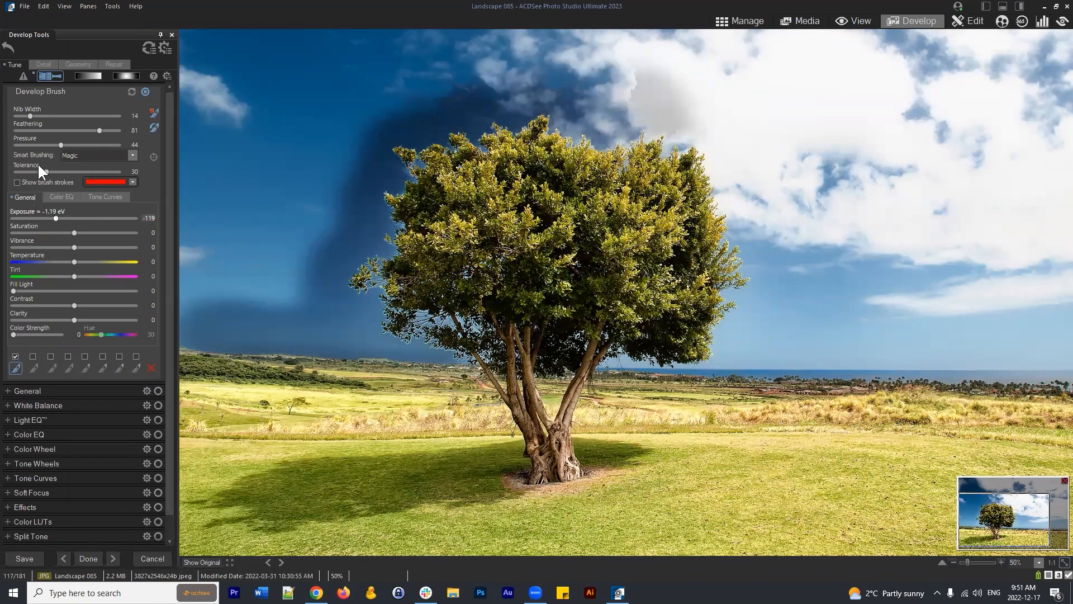
Paint the clouds beside the crown's upper right with Tolerance 49, and the blue sky along the tree's right edge with Tolerance 3
left_click_drag(47, 171, 66, 172)
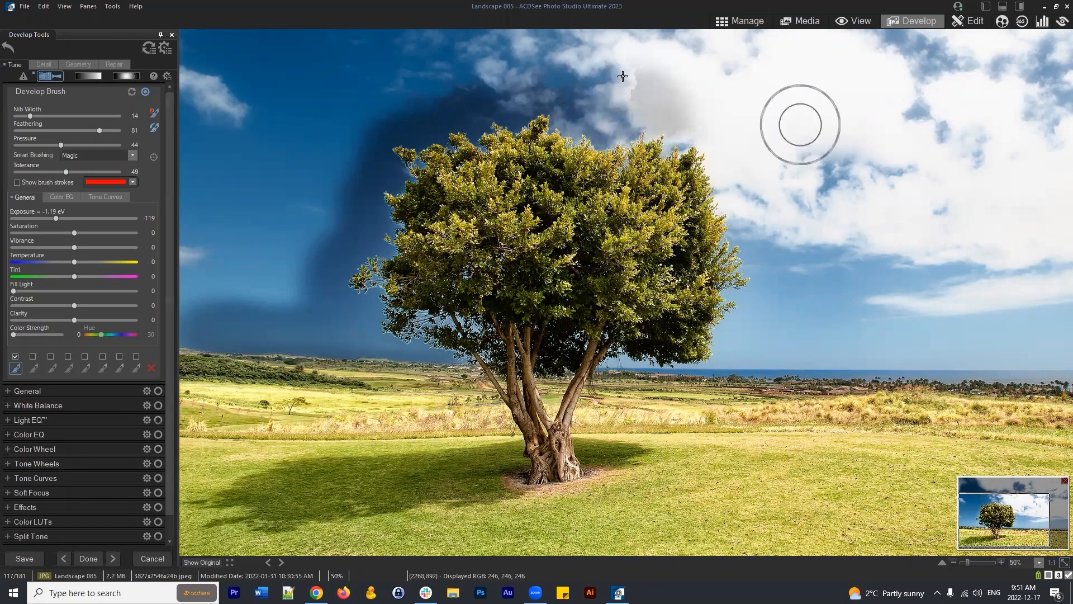
mouse_move(631, 73)
left_mouse_down()
mouse_move(682, 134)
mouse_move(674, 146)
mouse_move(696, 137)
mouse_move(717, 162)
mouse_move(723, 150)
mouse_move(707, 176)
mouse_move(729, 204)
mouse_move(729, 191)
left_mouse_up()
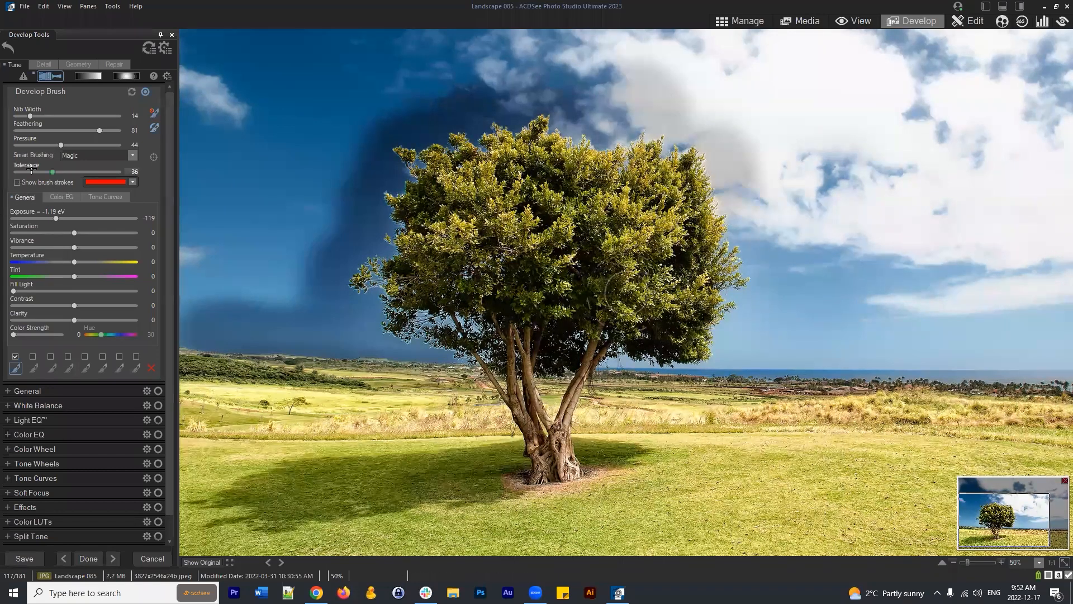
mouse_move(782, 309)
left_mouse_down()
mouse_move(757, 304)
mouse_move(762, 313)
left_mouse_up()
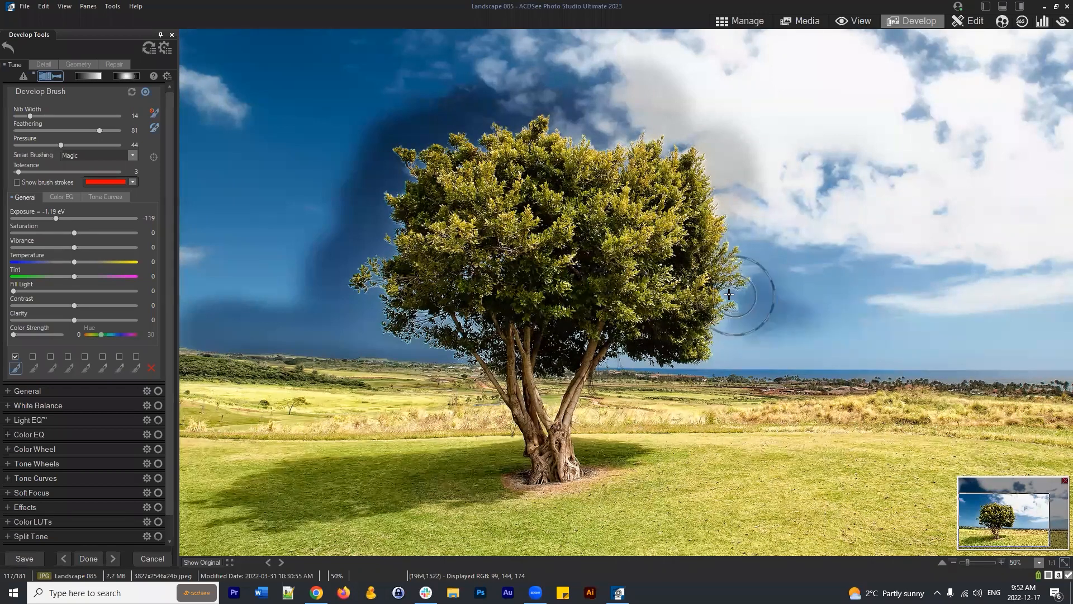
mouse_move(742, 295)
left_mouse_down()
mouse_move(745, 272)
mouse_move(765, 284)
mouse_move(764, 326)
mouse_move(732, 337)
mouse_move(725, 324)
mouse_move(771, 312)
left_mouse_up()
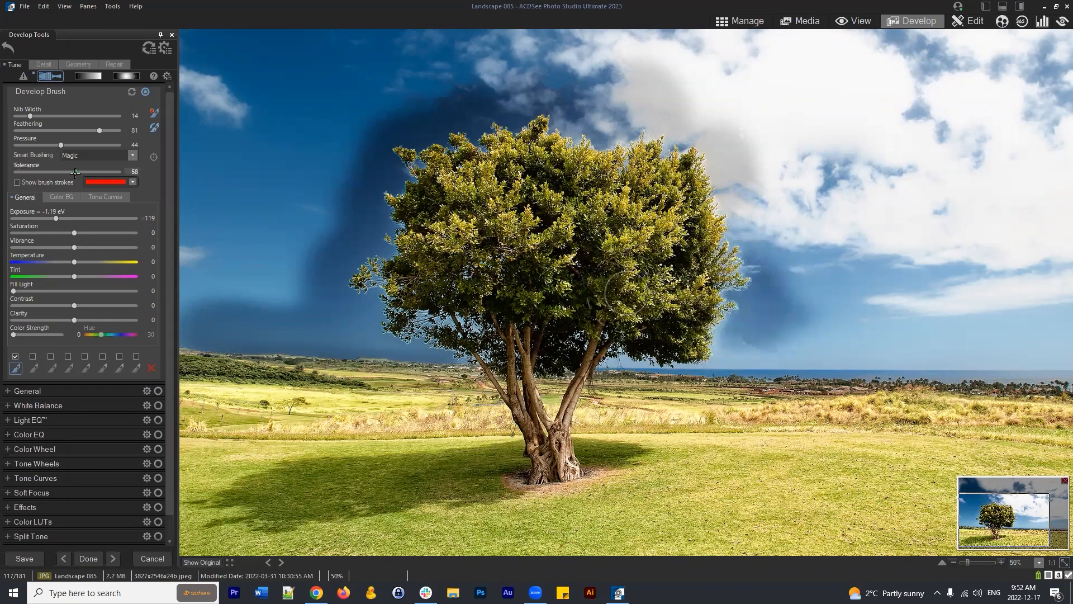
Paint the blue sky and lower clouds right of the tree along the horizon with Tolerance 58, and dab the cloud above the crown
mouse_move(761, 304)
left_mouse_down()
mouse_move(751, 244)
mouse_move(732, 232)
mouse_move(732, 242)
mouse_move(737, 200)
mouse_move(719, 207)
mouse_move(737, 180)
mouse_move(774, 319)
mouse_move(699, 368)
mouse_move(610, 363)
mouse_move(764, 366)
mouse_move(850, 347)
mouse_move(806, 311)
mouse_move(798, 278)
mouse_move(907, 347)
mouse_move(905, 355)
mouse_move(929, 343)
left_mouse_up()
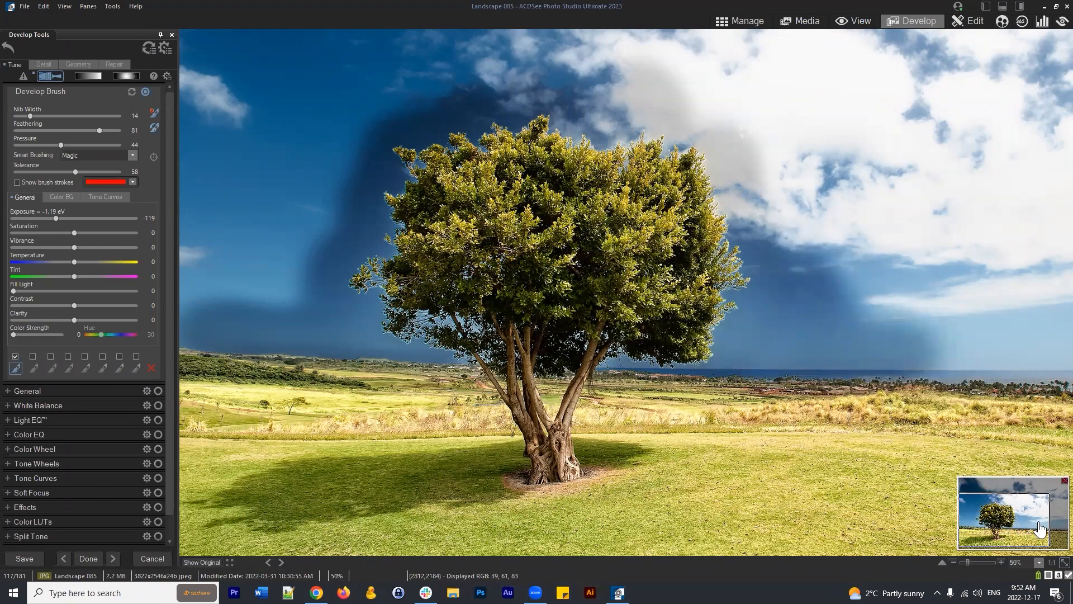
left_click_drag(1038, 523, 1045, 525)
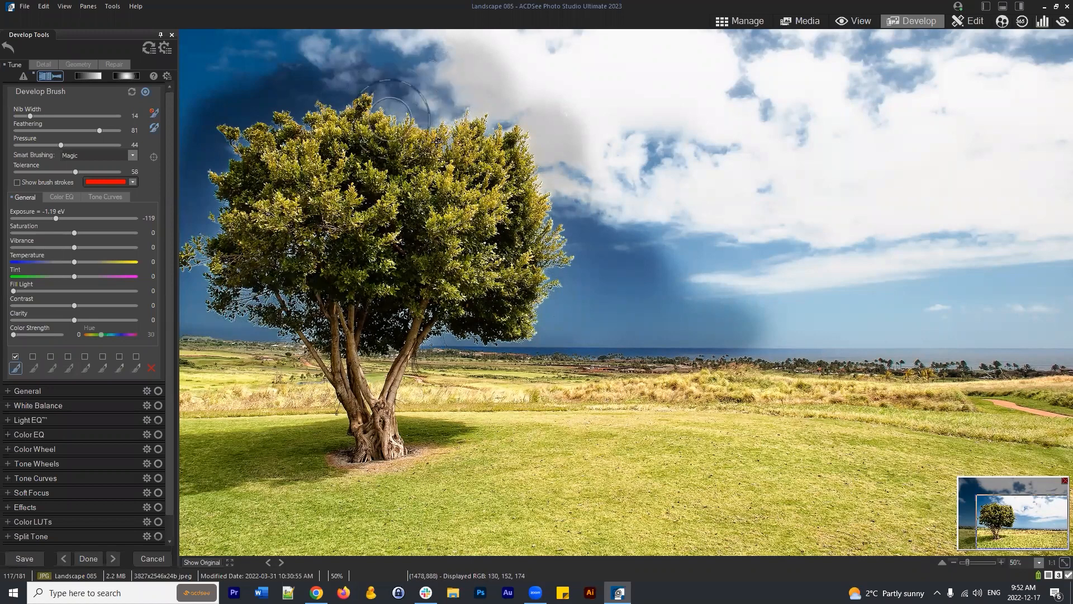
mouse_move(513, 109)
left_mouse_down()
mouse_move(536, 121)
mouse_move(598, 226)
mouse_move(703, 316)
mouse_move(810, 346)
mouse_move(822, 335)
mouse_move(674, 336)
mouse_move(942, 318)
mouse_move(813, 331)
mouse_move(905, 334)
mouse_move(807, 337)
mouse_move(940, 339)
mouse_move(906, 352)
left_mouse_up()
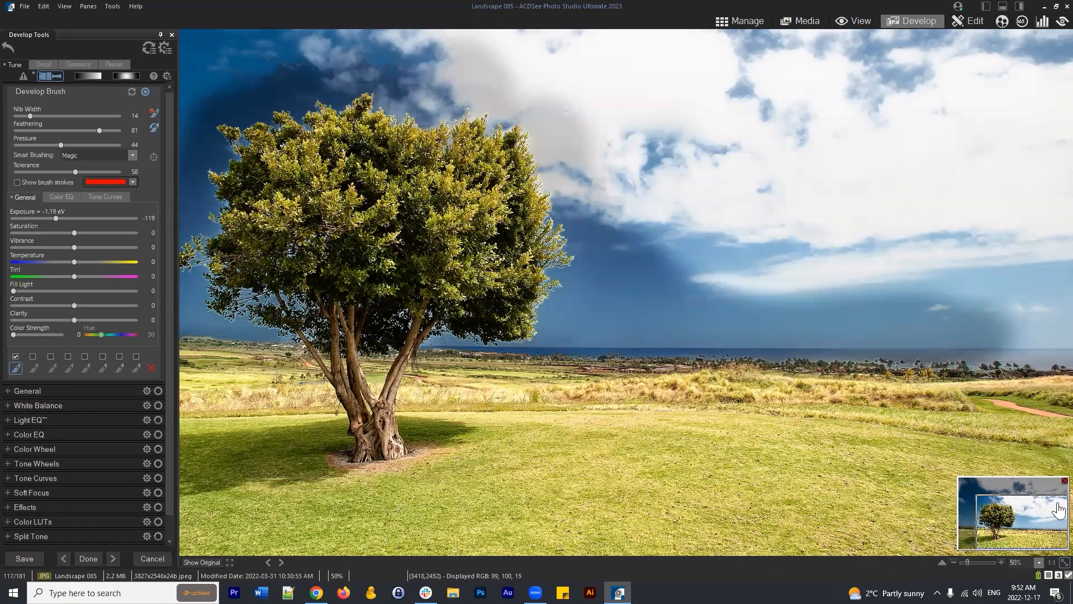
left_click_drag(1058, 504, 1058, 526)
mouse_move(976, 326)
left_mouse_down()
mouse_move(964, 321)
mouse_move(999, 338)
mouse_move(979, 332)
mouse_move(1020, 317)
mouse_move(740, 280)
mouse_move(671, 231)
mouse_move(592, 101)
mouse_move(625, 201)
left_mouse_up()
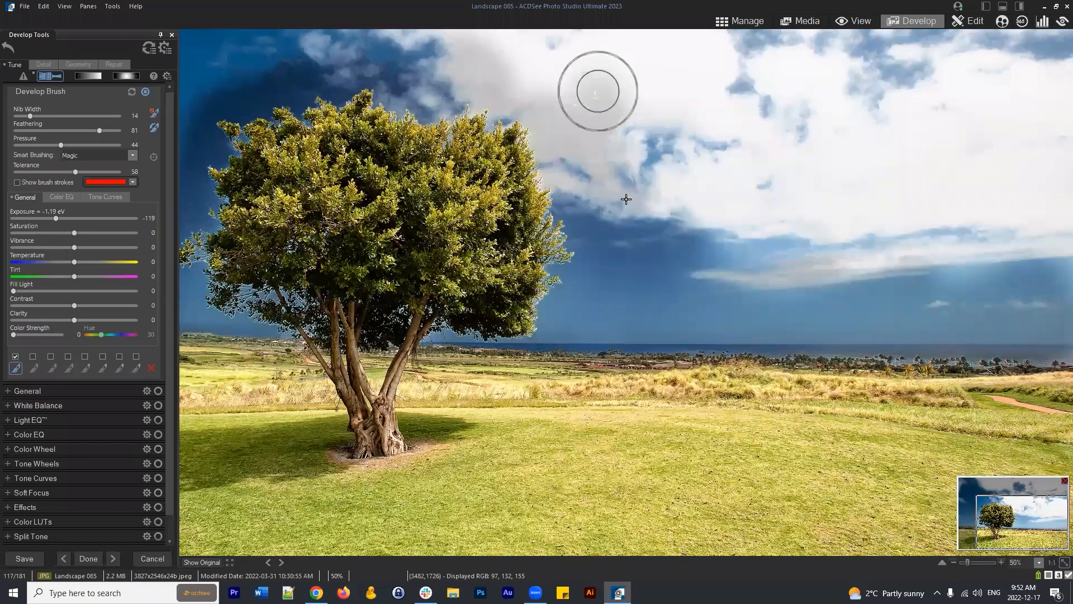
left_click(1058, 563)
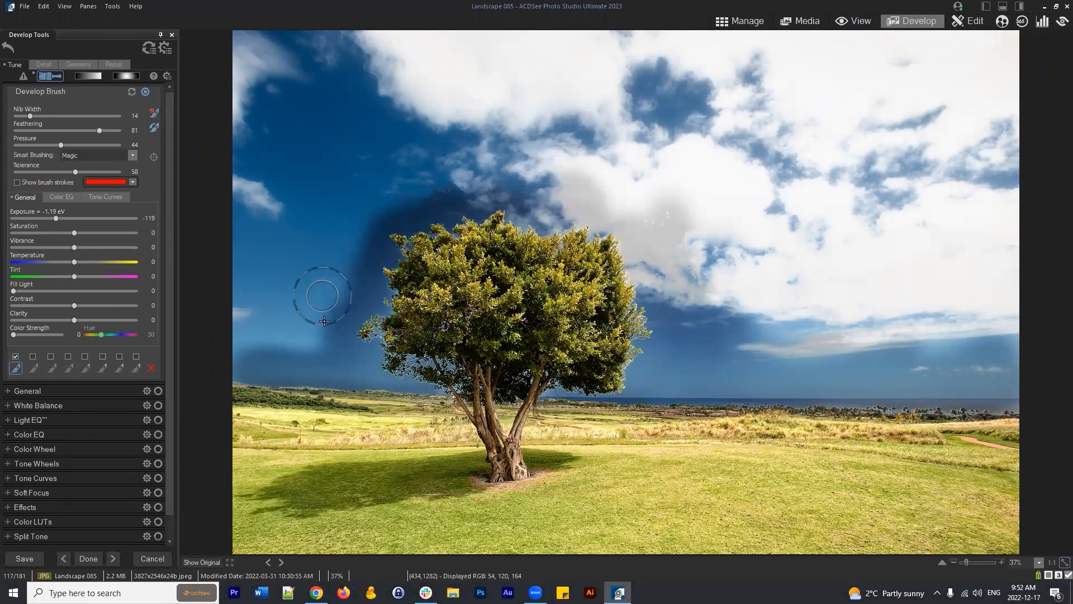
left_click(648, 214)
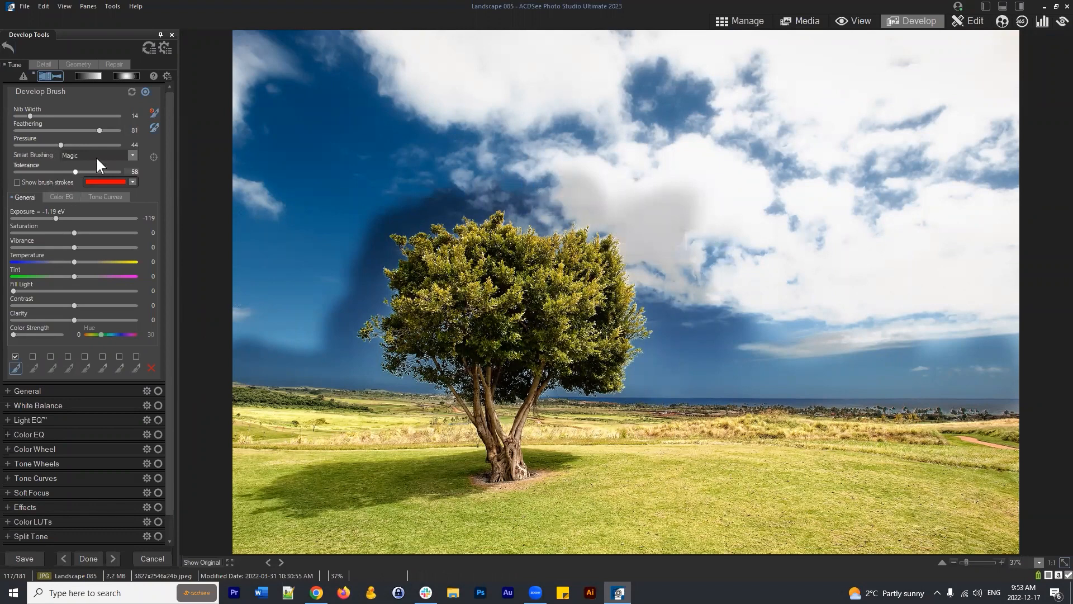
Turn Smart Brushing off and paint the remaining clouds and open sky around the tree, enlarging the Nib Width to 34
left_click(132, 154)
left_click(89, 165)
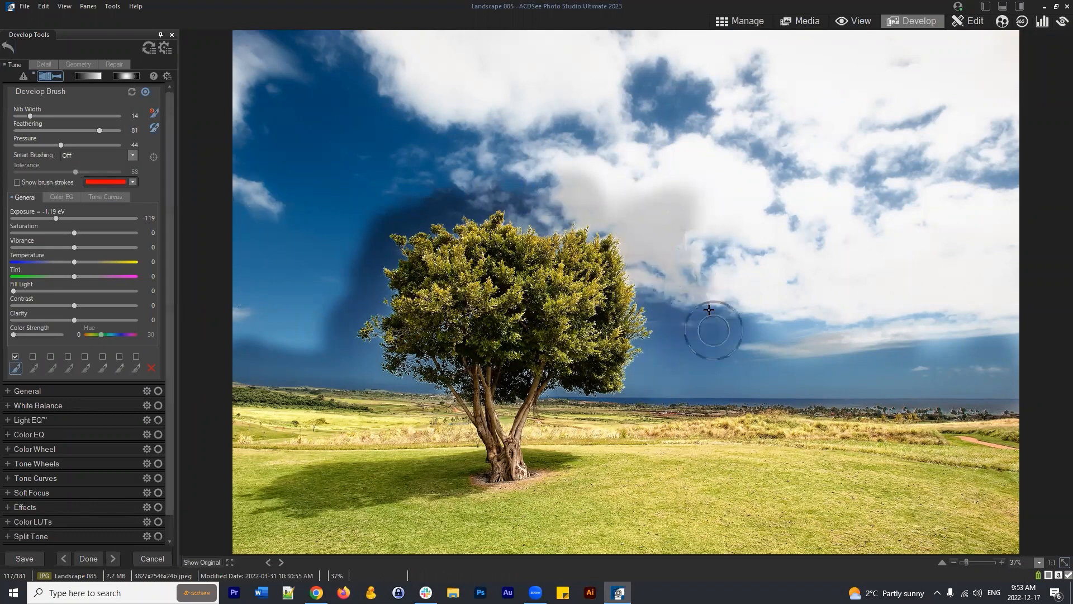
mouse_move(696, 218)
left_mouse_down()
mouse_move(702, 287)
mouse_move(732, 316)
mouse_move(994, 328)
mouse_move(1000, 240)
mouse_move(855, 244)
mouse_move(752, 192)
mouse_move(864, 264)
mouse_move(787, 208)
left_mouse_up()
scroll(999, 239, "up", 5)
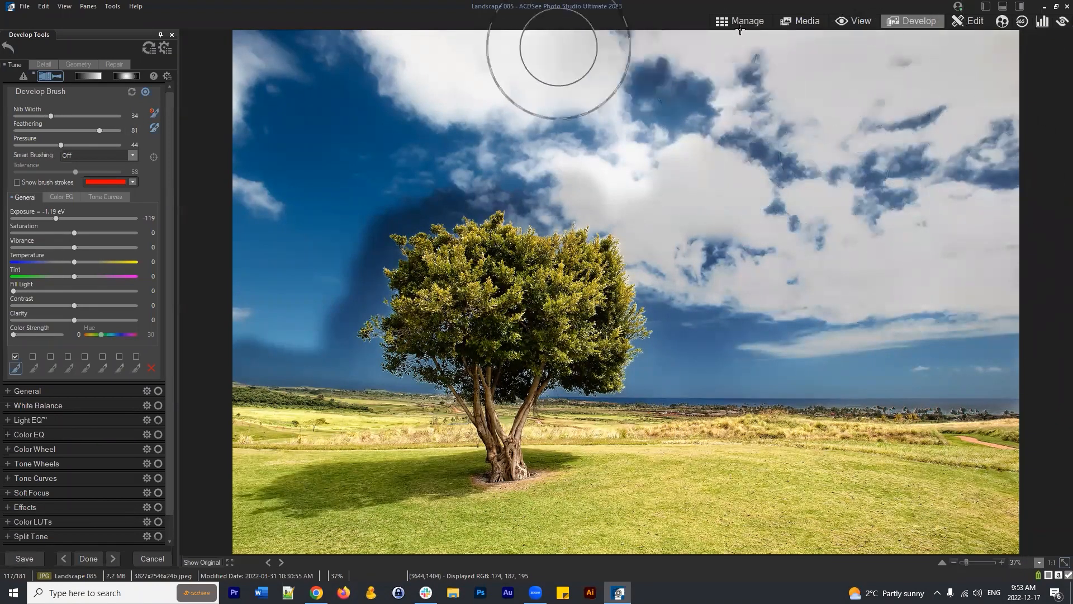
mouse_move(740, 29)
left_mouse_down()
mouse_move(567, 89)
mouse_move(376, 127)
mouse_move(402, 128)
mouse_move(376, 127)
mouse_move(397, 136)
mouse_move(346, 164)
mouse_move(384, 152)
mouse_move(275, 43)
mouse_move(239, 47)
mouse_move(261, 341)
mouse_move(305, 334)
mouse_move(310, 246)
mouse_move(328, 250)
mouse_move(307, 332)
mouse_move(333, 312)
mouse_move(412, 197)
left_mouse_up()
Undo the last brush stroke and paint the sky by the tree's left edge with Magic Smart Brushing, Nib Width 16 and Pressure 52
scroll(268, 292, "down", 5)
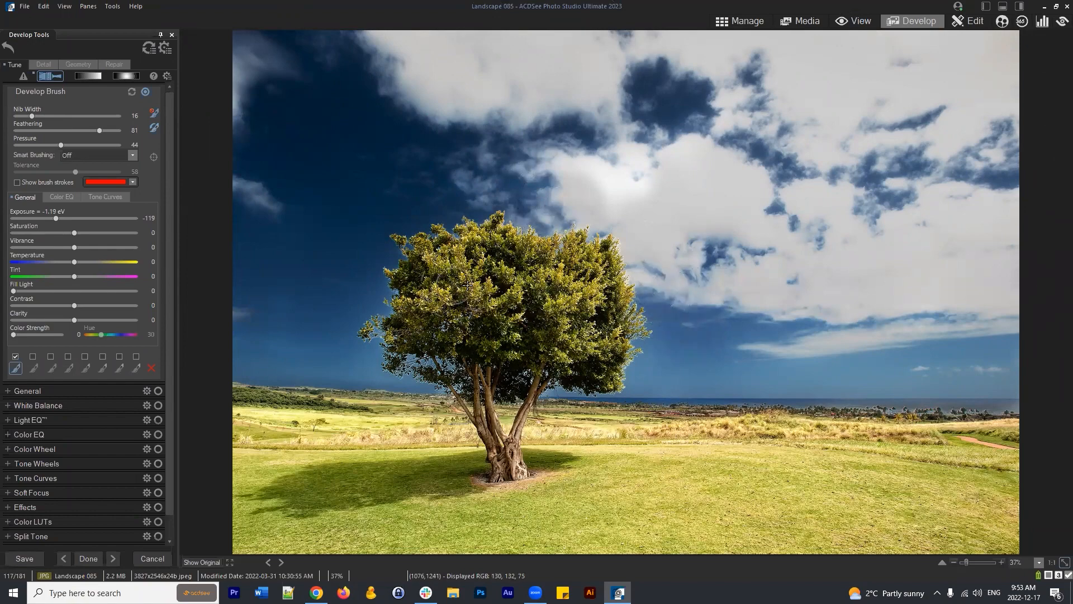
scroll(491, 270, "up", 2)
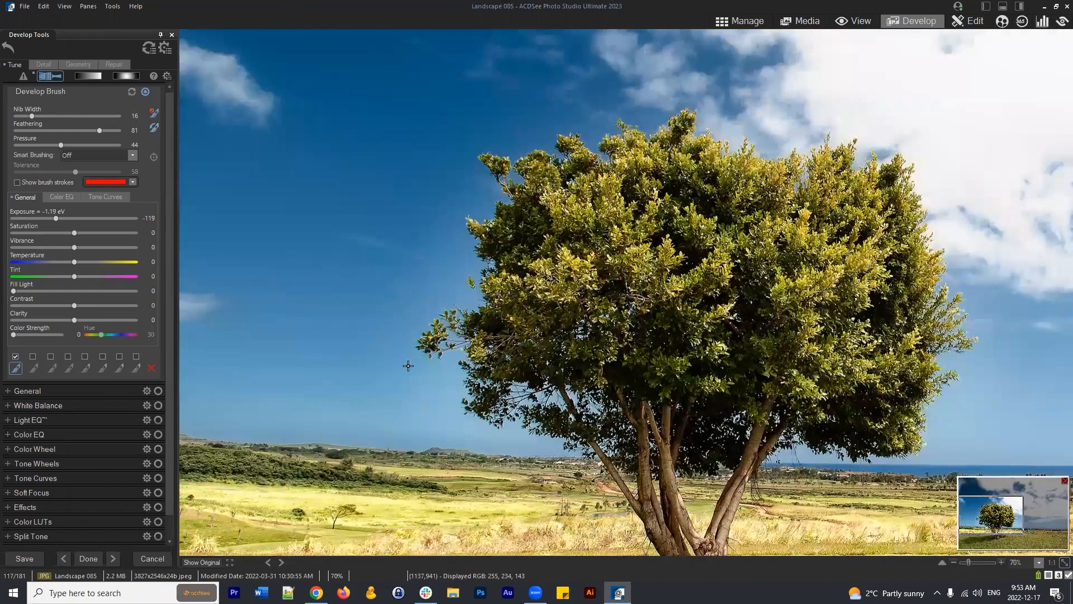
left_click_drag(408, 365, 434, 305)
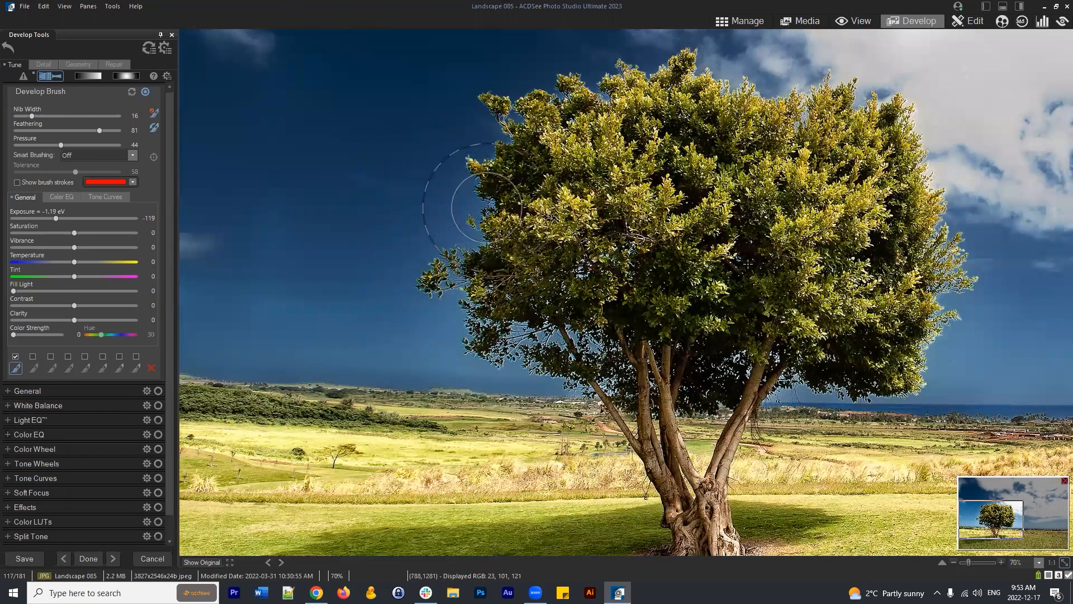
key("ctrl+z")
left_click(98, 152)
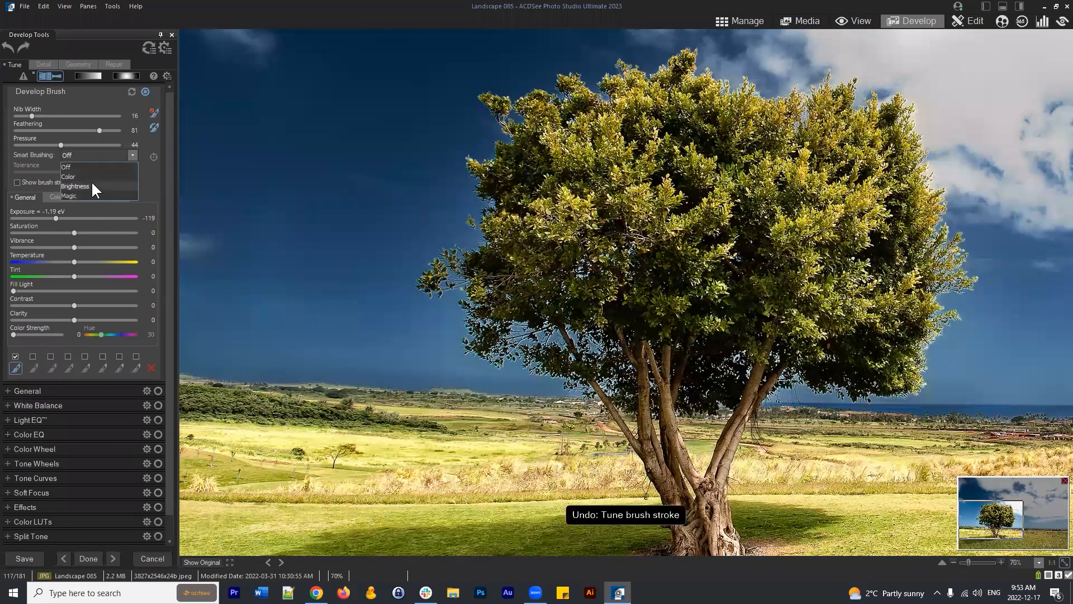
left_click(83, 191)
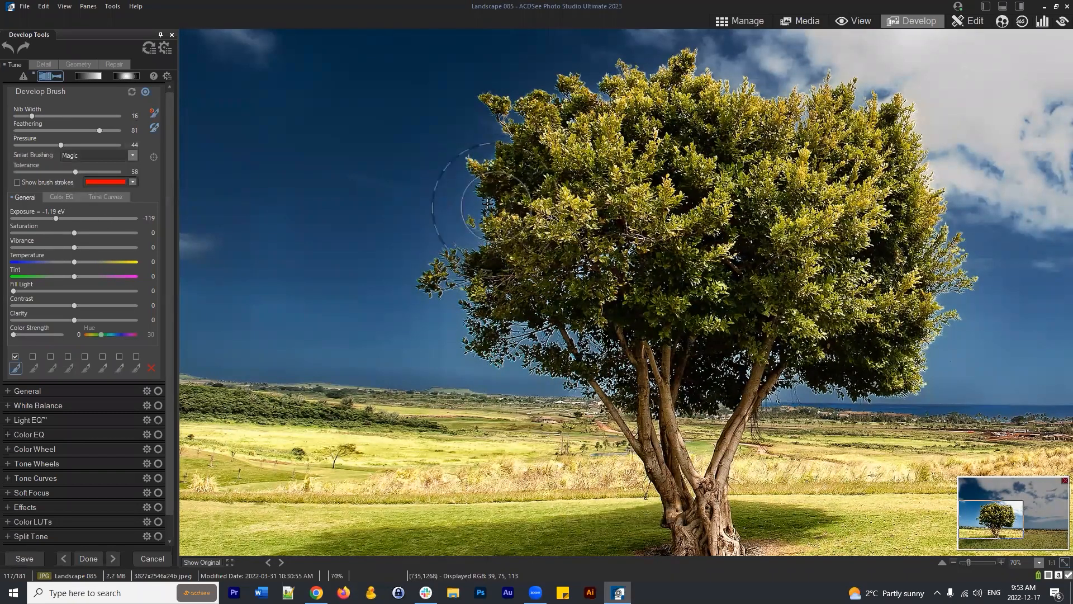
mouse_move(443, 214)
left_mouse_down()
mouse_move(404, 314)
mouse_move(417, 336)
mouse_move(450, 334)
mouse_move(227, 373)
left_mouse_up()
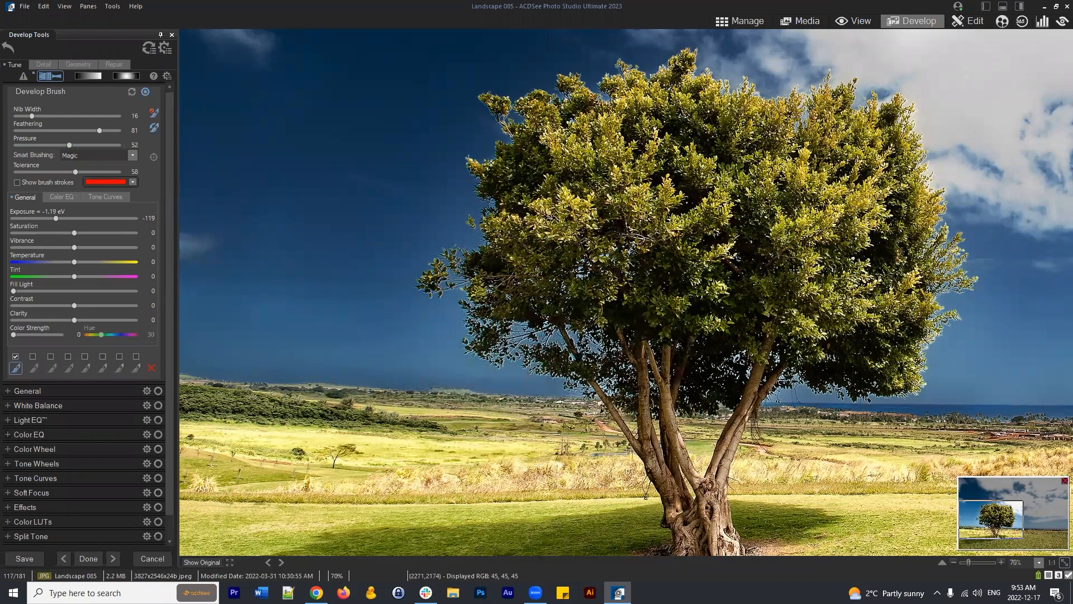
Reset the brush's exposure to 0 and set its saturation to 45 for the painted sky
left_click(1064, 562)
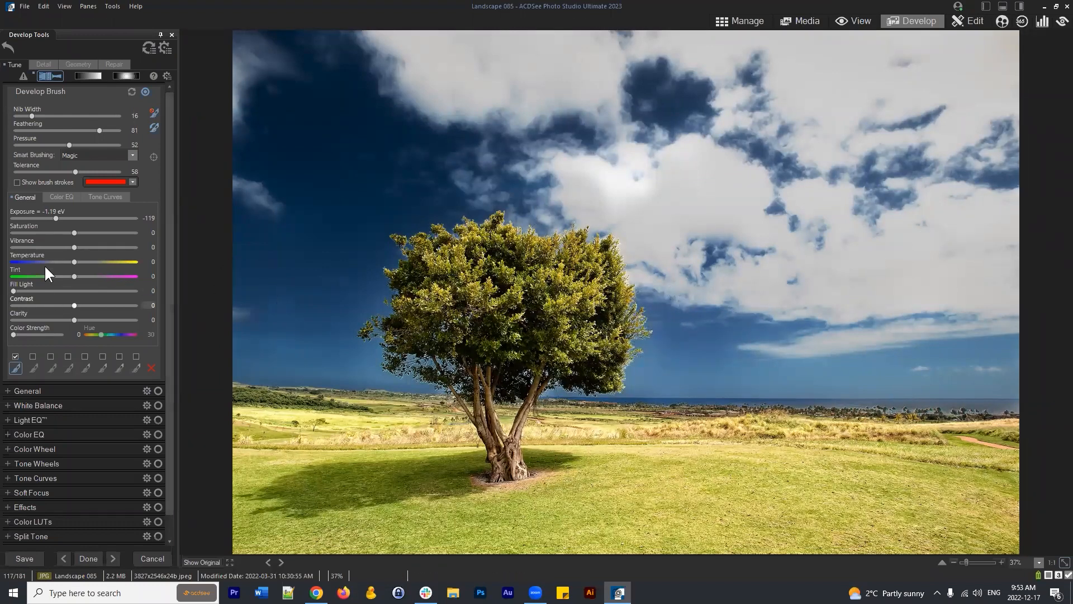
double_click(58, 217)
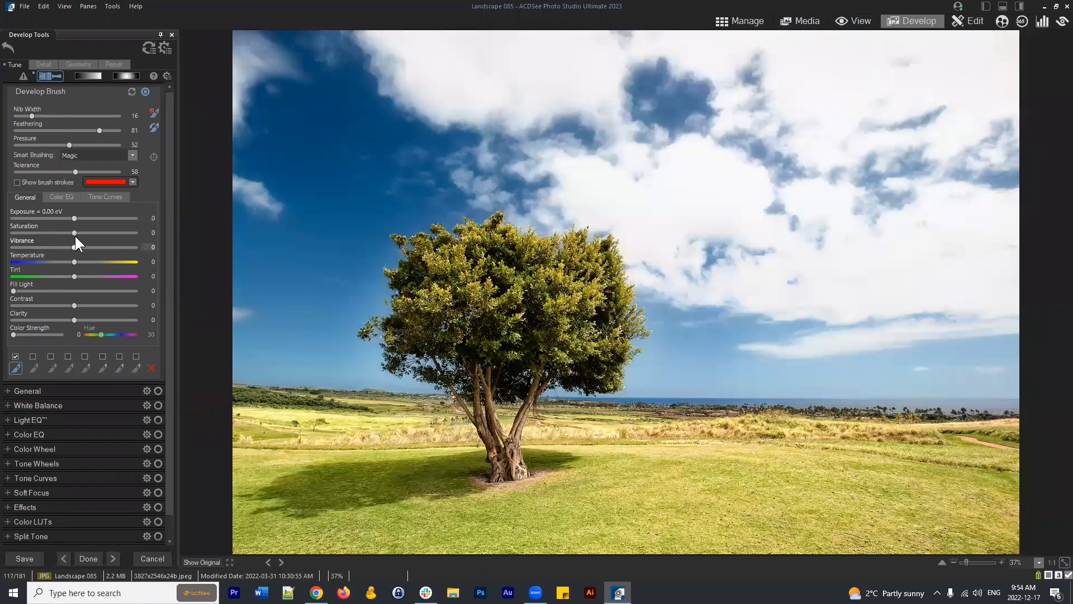
mouse_move(111, 233)
left_mouse_down()
mouse_move(127, 232)
mouse_move(109, 242)
left_mouse_up()
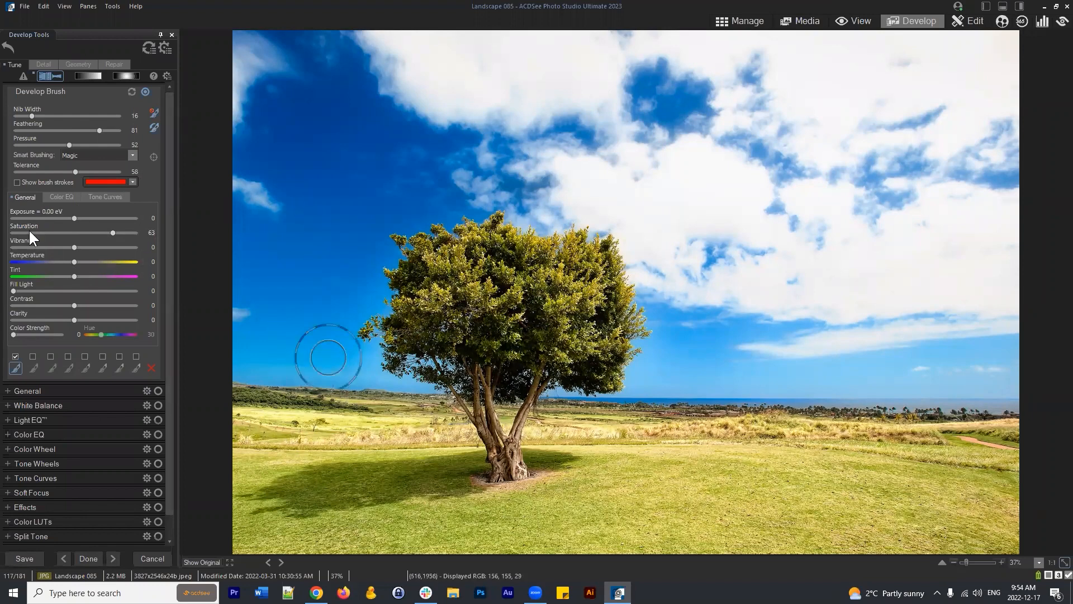
left_click(104, 233)
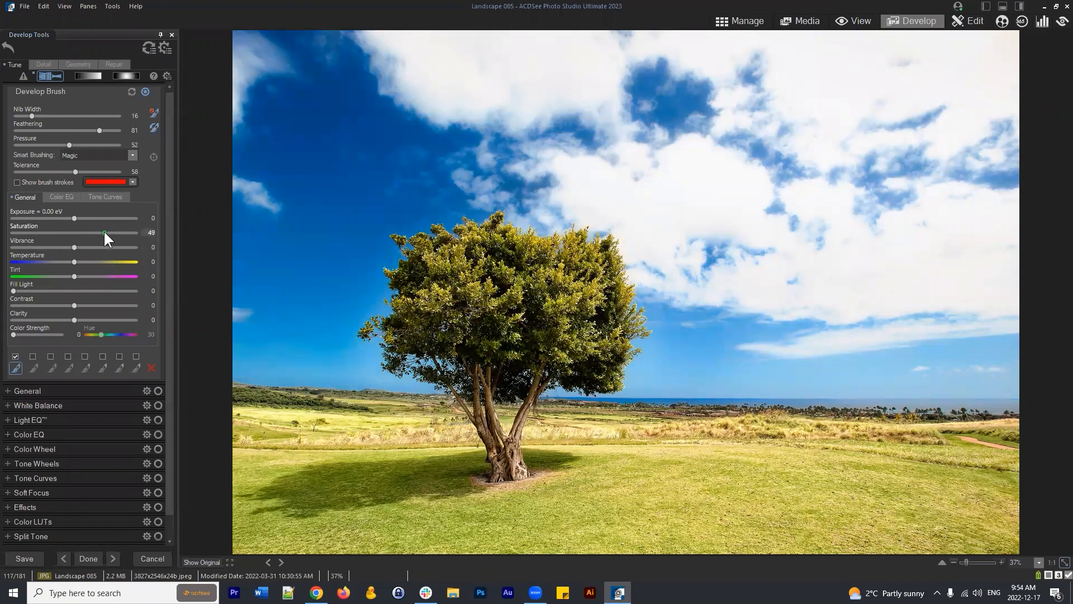
left_click_drag(102, 230, 101, 230)
Set the brush's Color Strength to 100 and its Hue to 58 to tint the painted sky blue
mouse_move(102, 334)
left_mouse_down()
mouse_move(84, 333)
mouse_move(129, 331)
left_mouse_up()
left_click(109, 334)
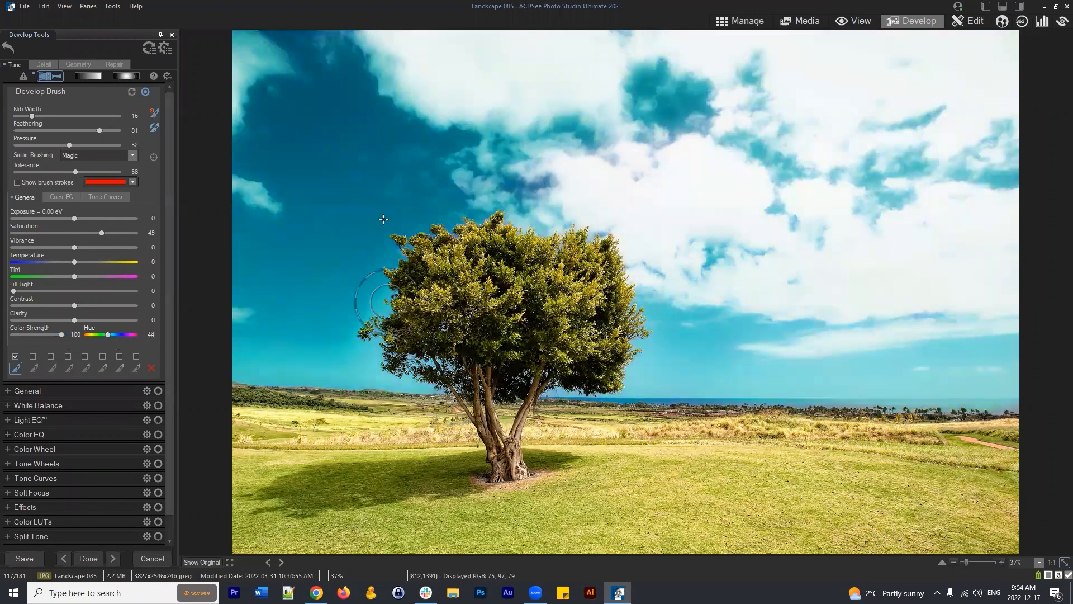
left_click_drag(117, 332, 115, 334)
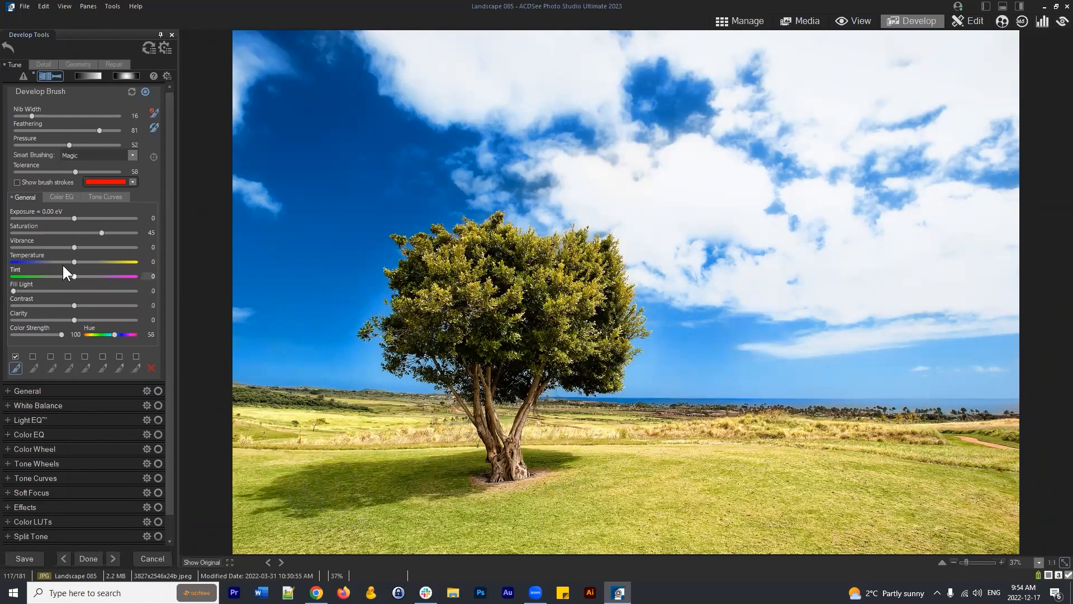
Try out vibrance and exposure changes on the painted sky and reset both to 0
left_click_drag(75, 247, 82, 218)
double_click(71, 248)
double_click(81, 217)
left_click(130, 155)
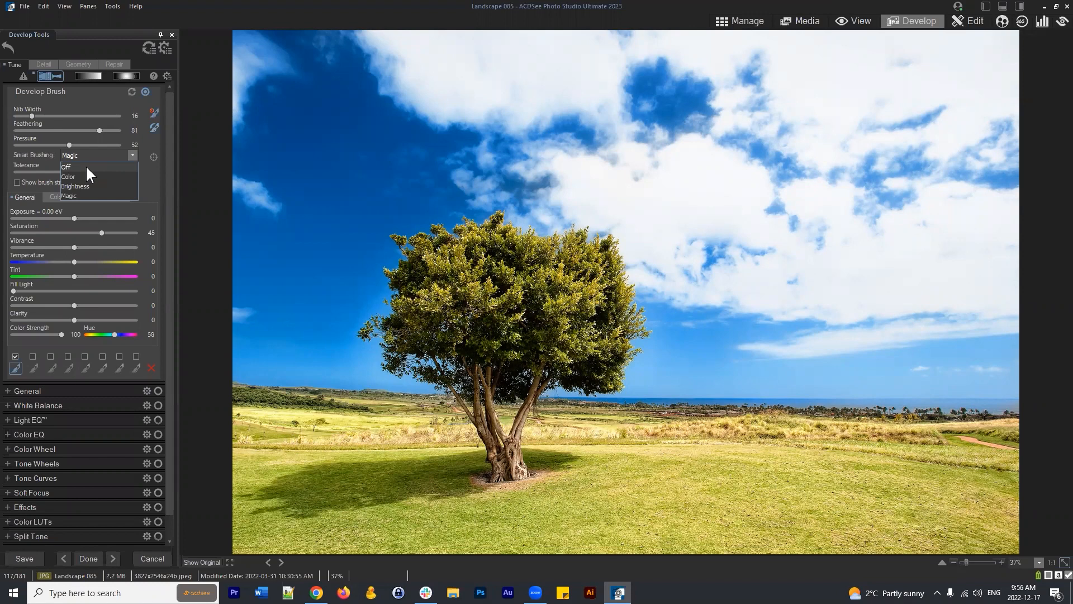
left_click(116, 82)
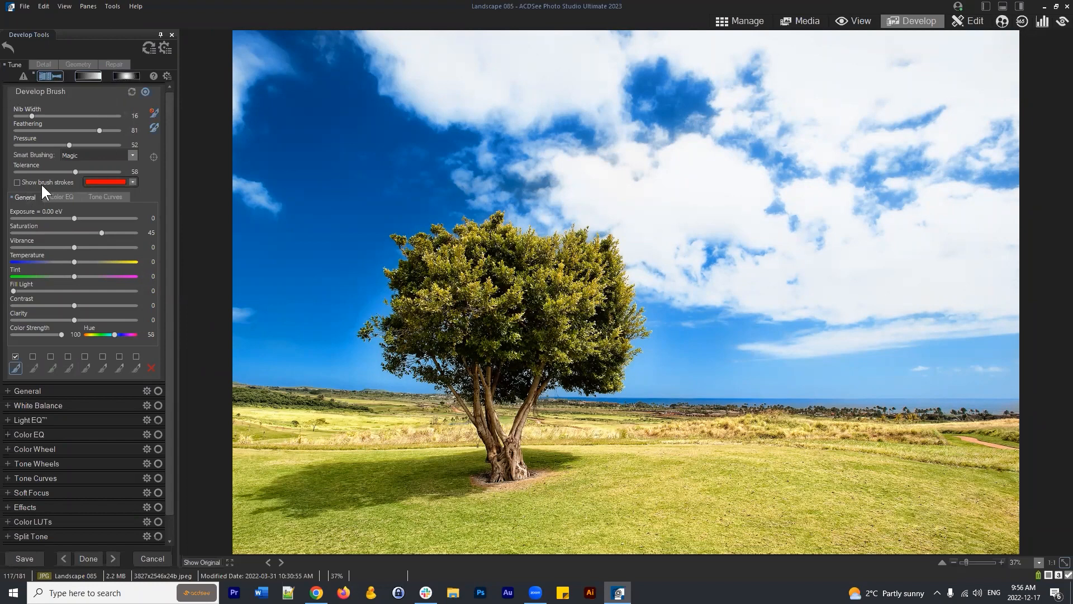
left_click(60, 196)
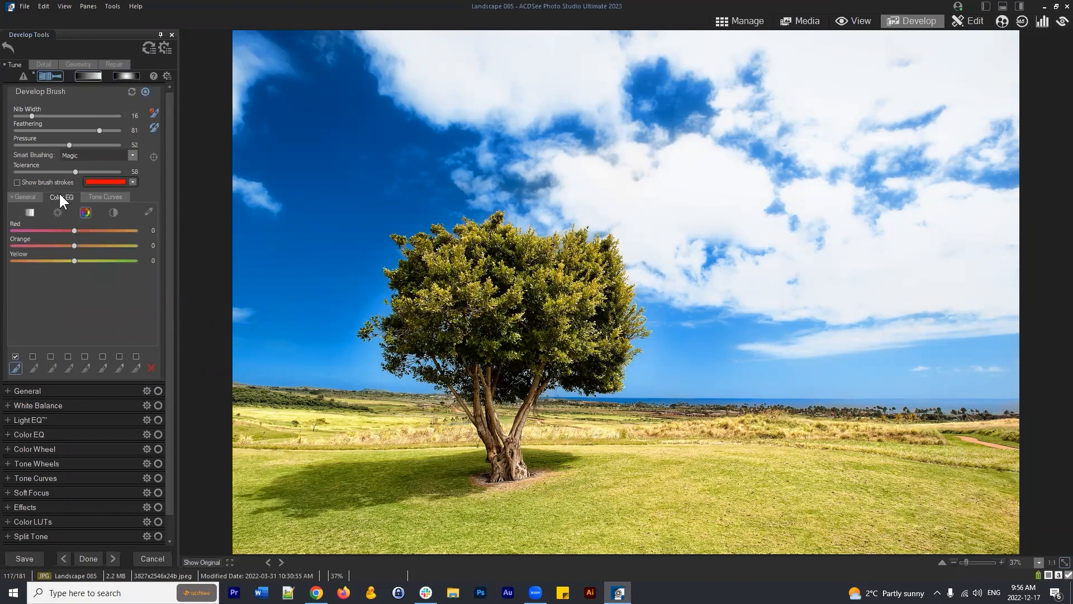
left_click(109, 196)
left_click(27, 195)
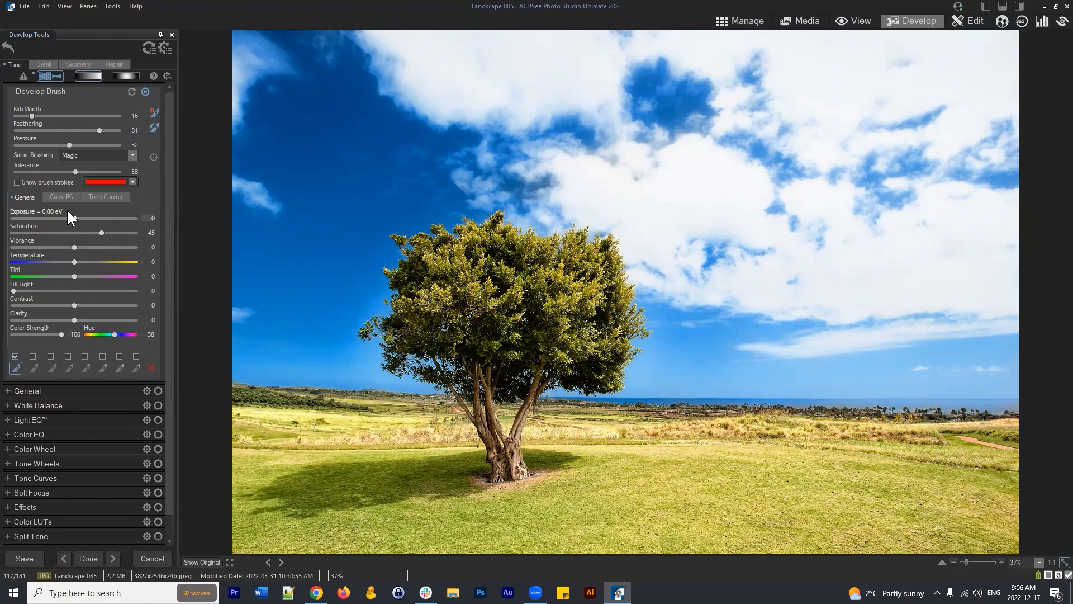
Shift the Blue hue toward purple in the brush's Color EQ, to about 58
left_click(58, 196)
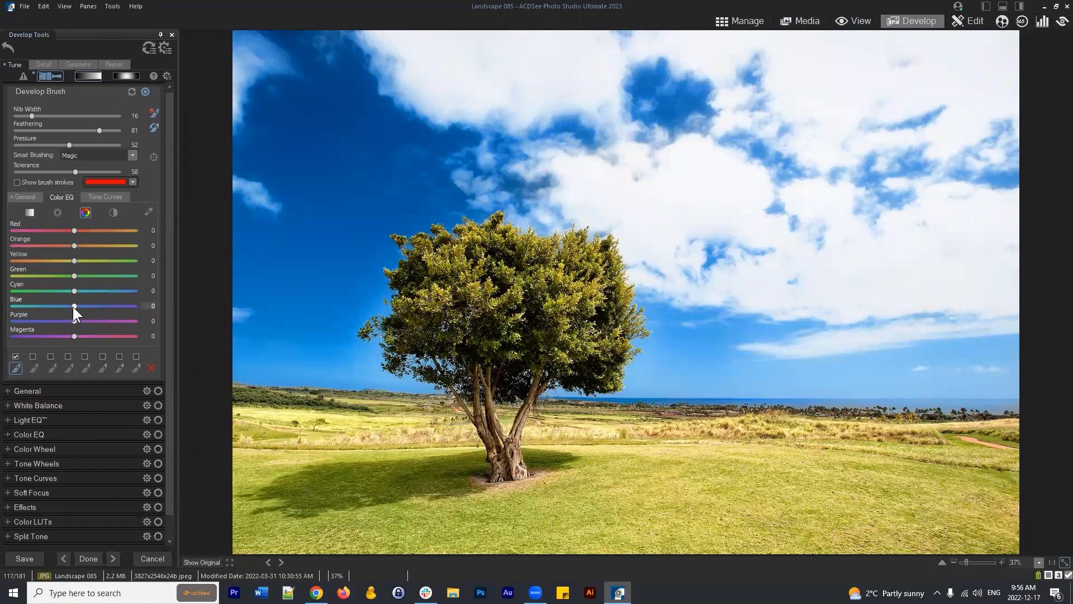
mouse_move(73, 306)
left_mouse_down()
mouse_move(95, 306)
mouse_move(55, 305)
left_mouse_up()
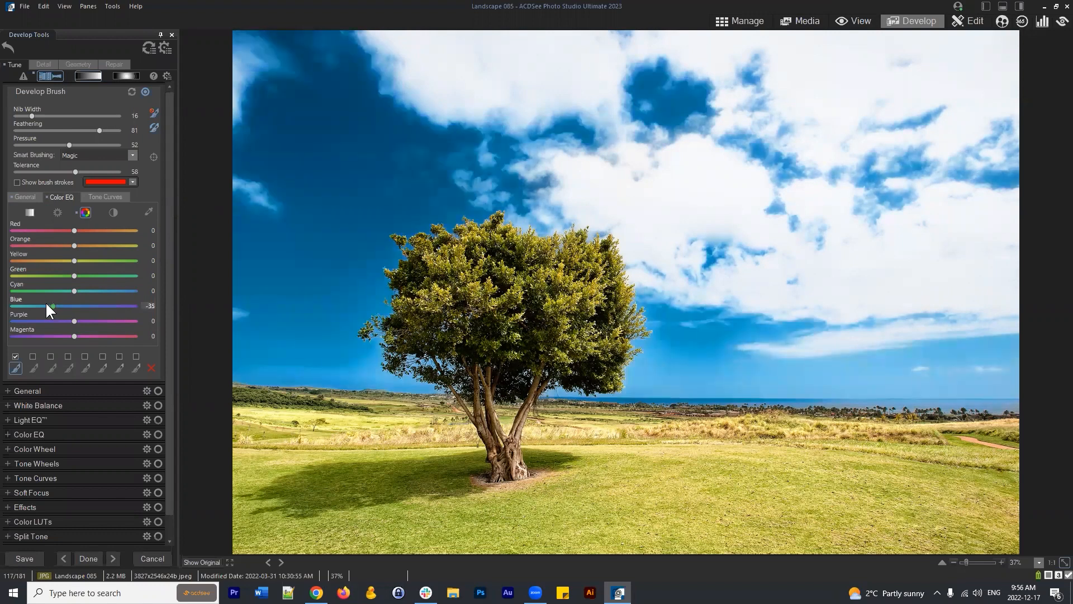
left_click(107, 305)
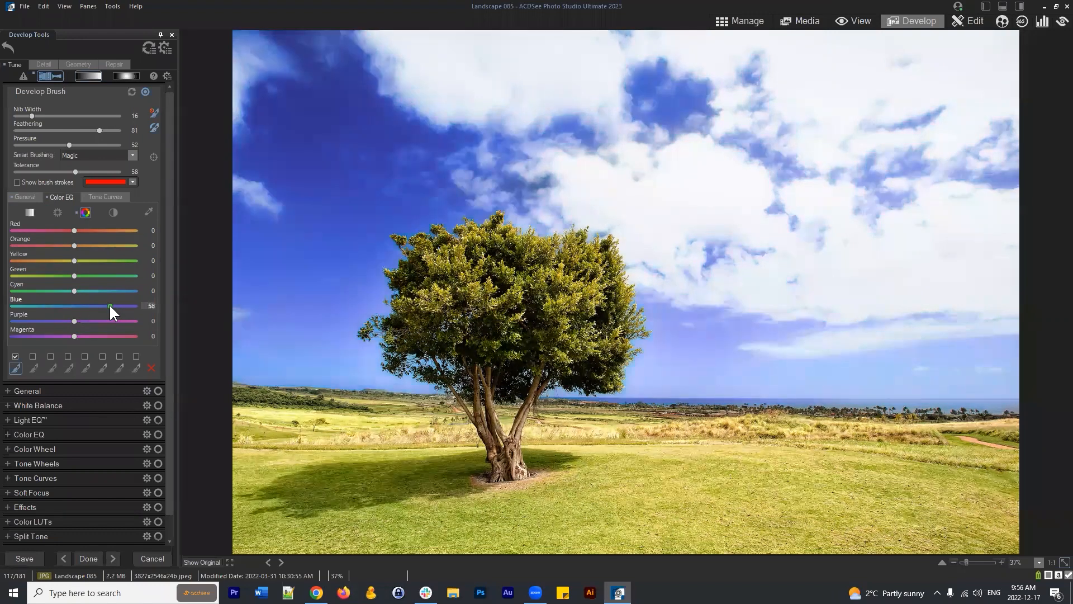
left_click(115, 303)
Add a shadow point and a highlight point to the brush's tone curve, and pull the highlight point below the diagonal
left_click(96, 195)
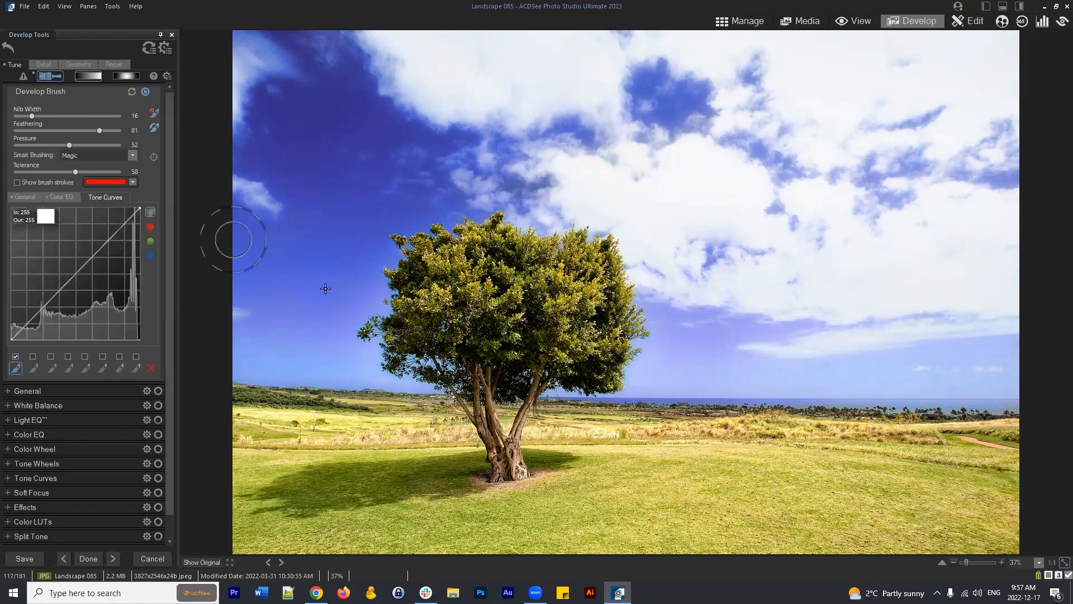
left_click_drag(55, 291, 59, 303)
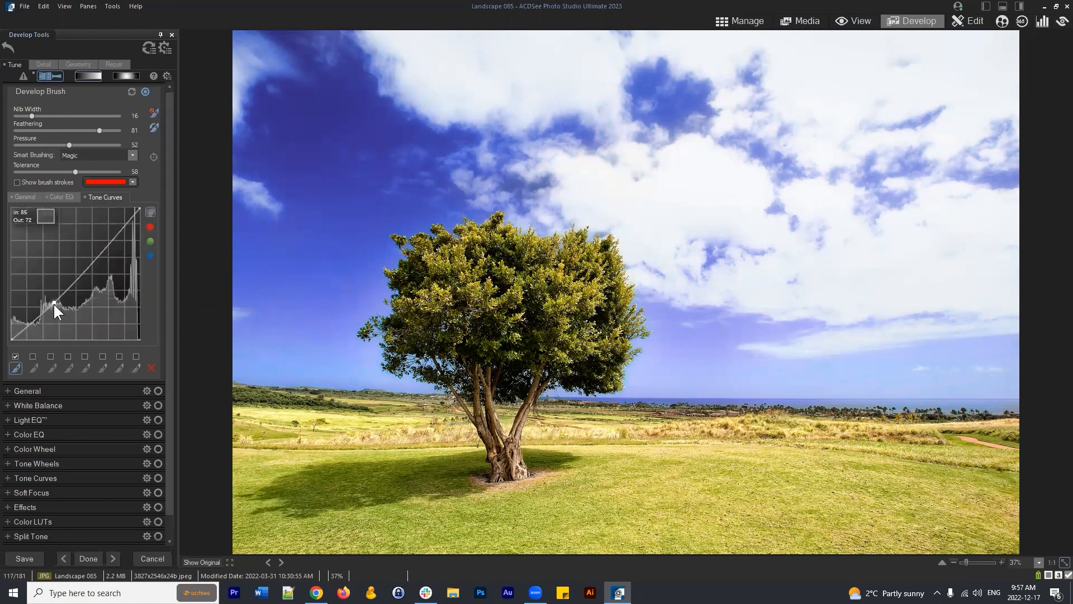
left_click_drag(92, 267, 104, 241)
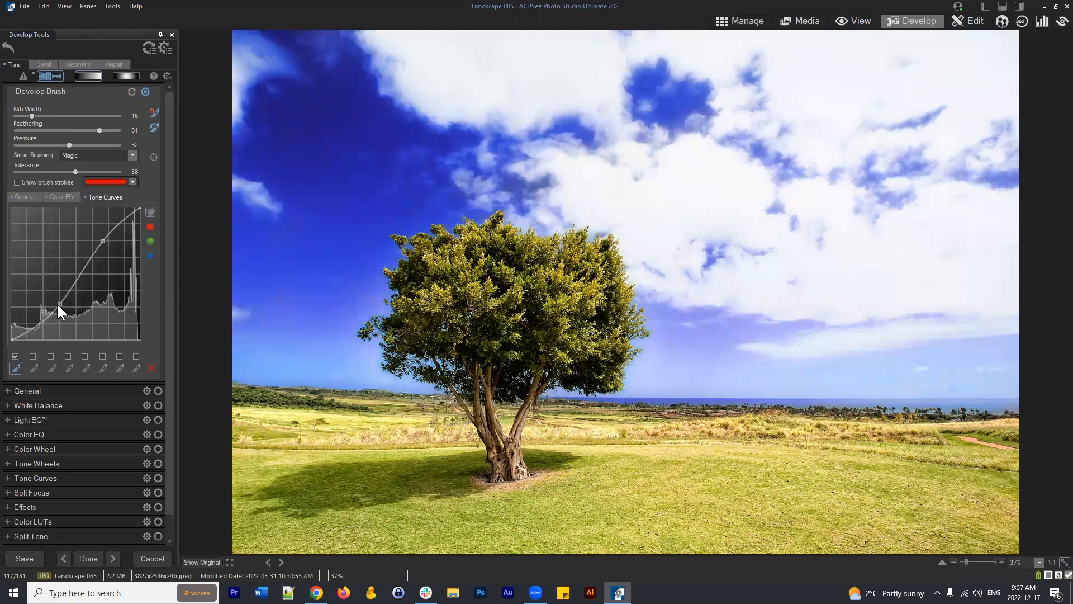
left_click_drag(57, 303, 45, 305)
left_click_drag(103, 240, 102, 239)
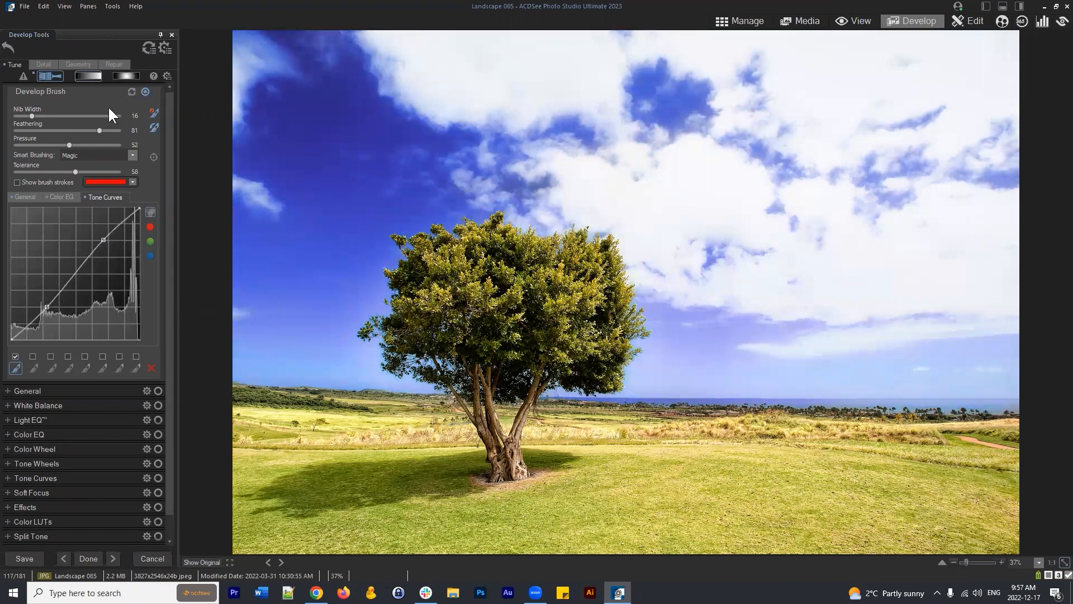
left_click(104, 237)
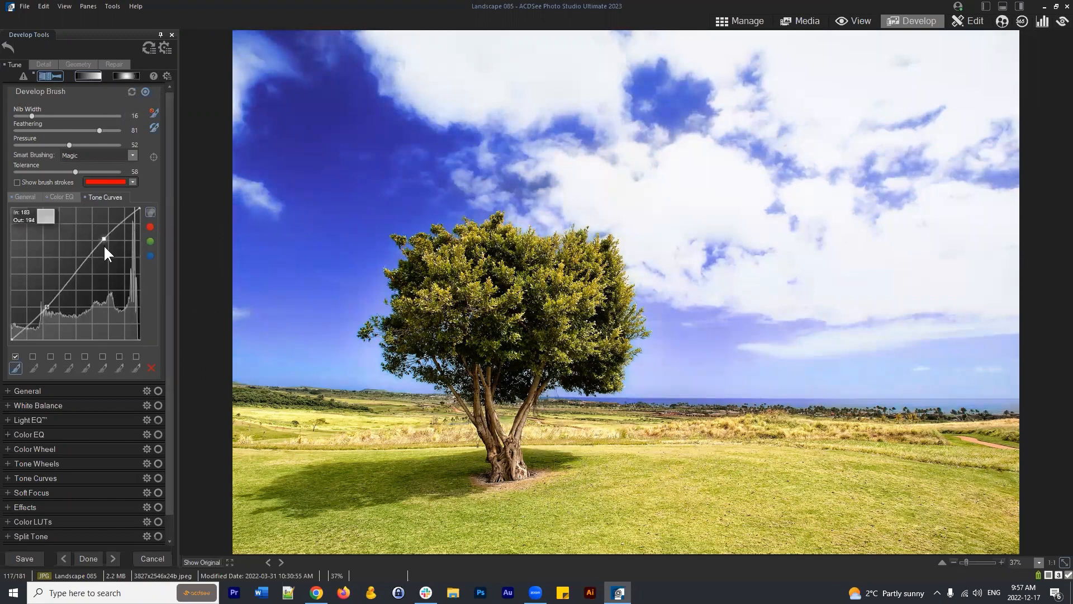
left_click_drag(104, 246, 109, 248)
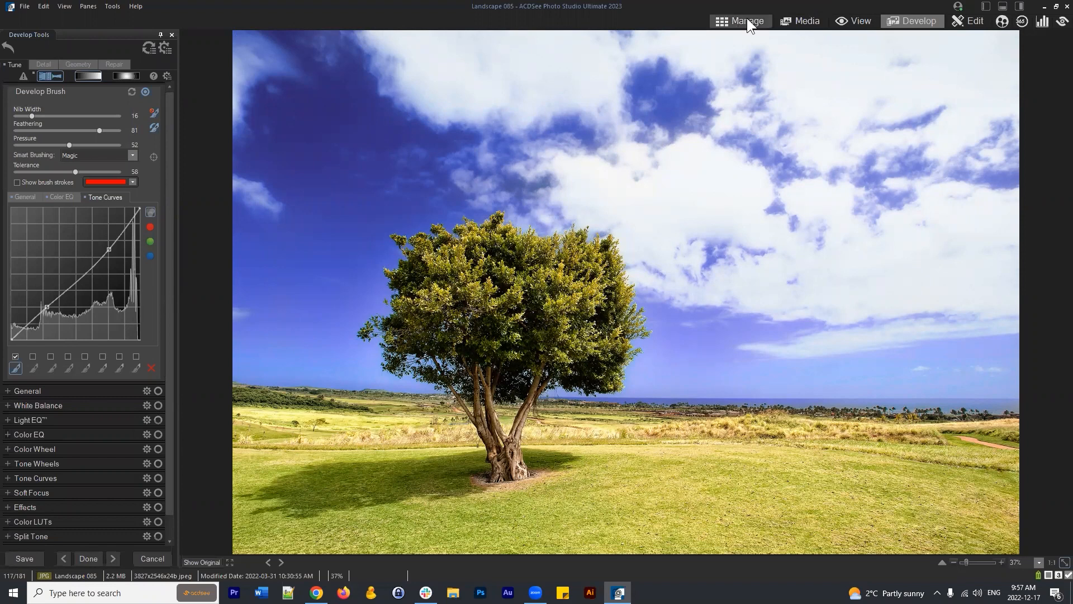
Leave Develop mode for Manage mode and return to the Pictures folder
left_click(557, 299)
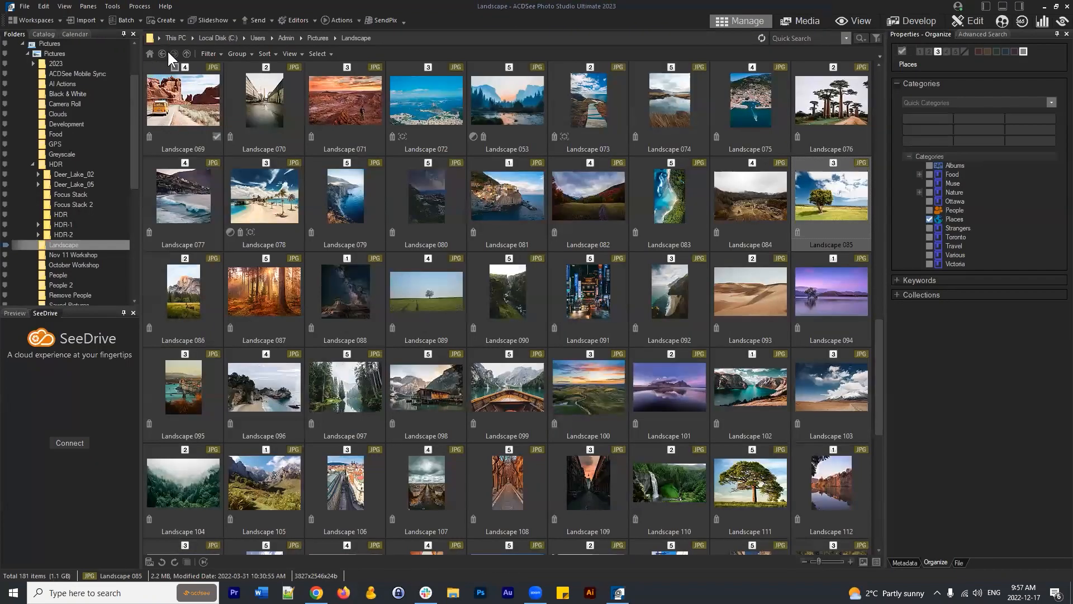
left_click(165, 53)
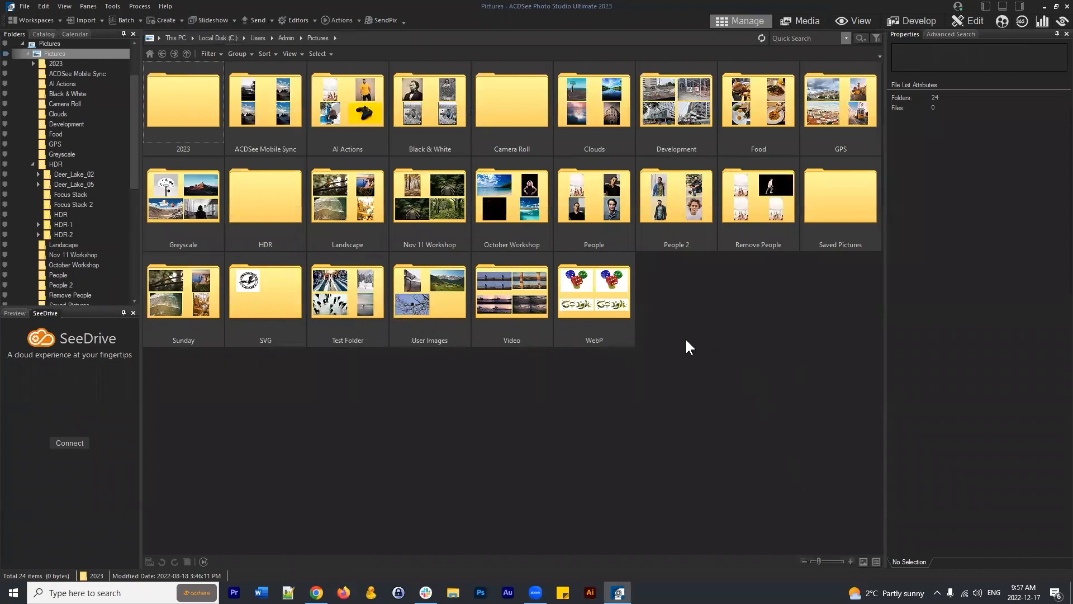
Go into the HDR folder's HDR-2 subfolder and open the dark raw photo DSC00071 in Develop mode
double_click(259, 194)
left_click(594, 100)
double_click(594, 100)
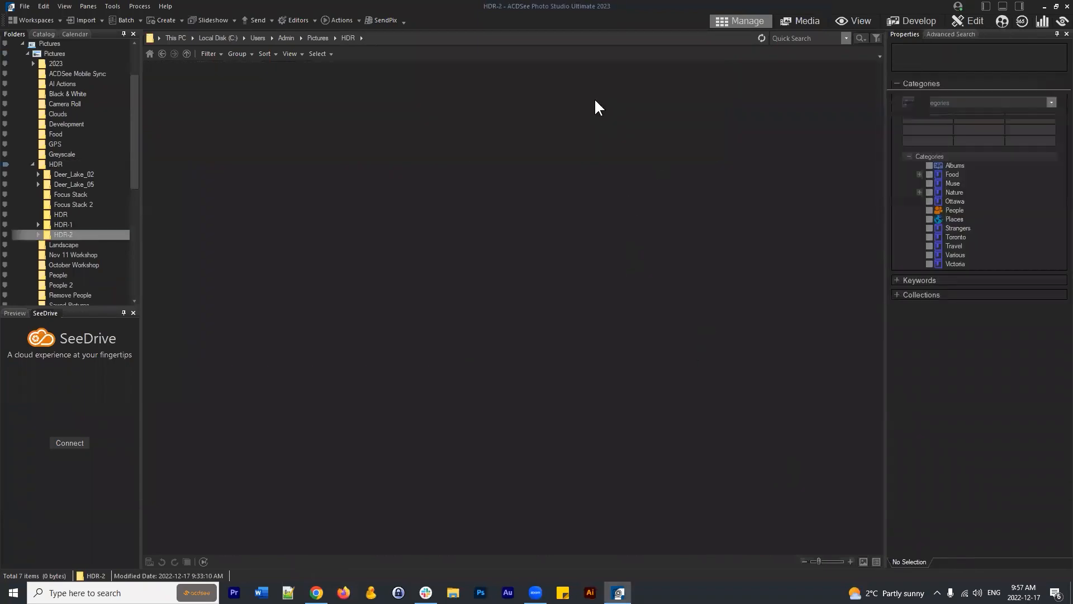
left_click(420, 203)
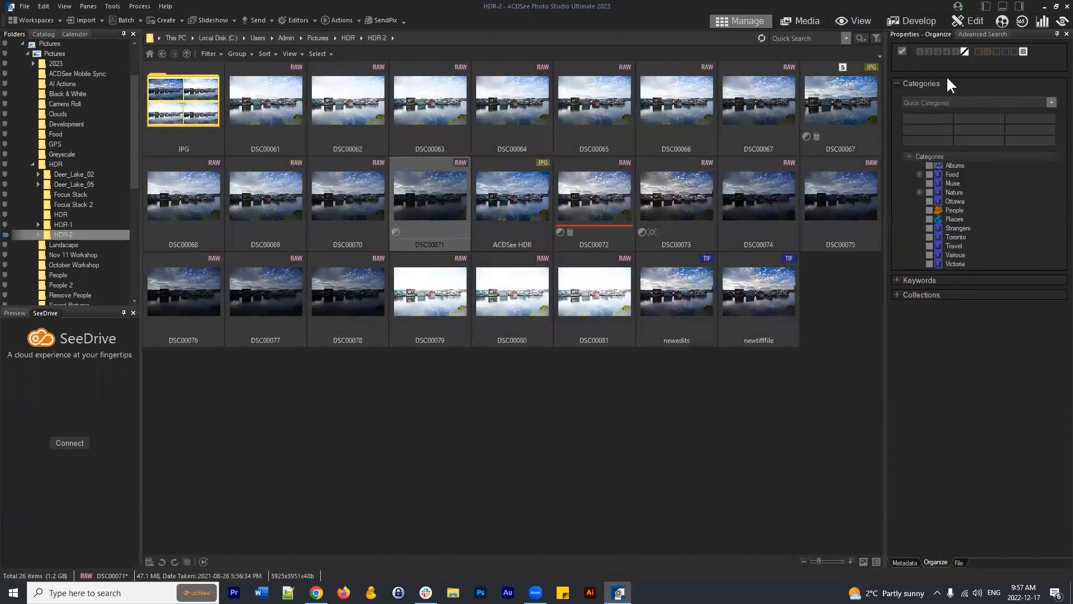
left_click(914, 20)
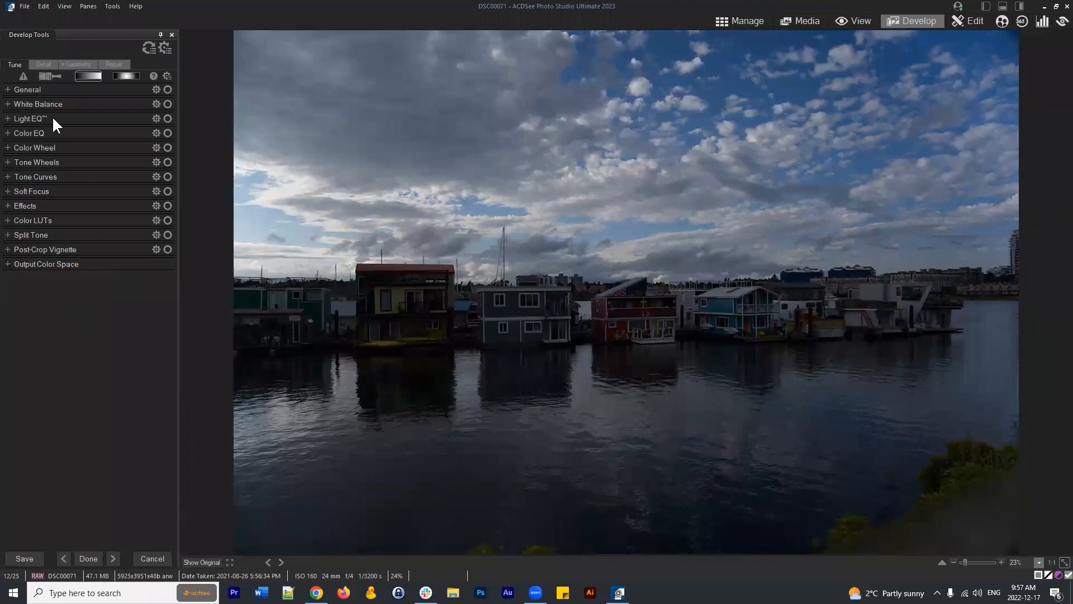
Raise the photo's General exposure to +0.66 eV
left_click(26, 92)
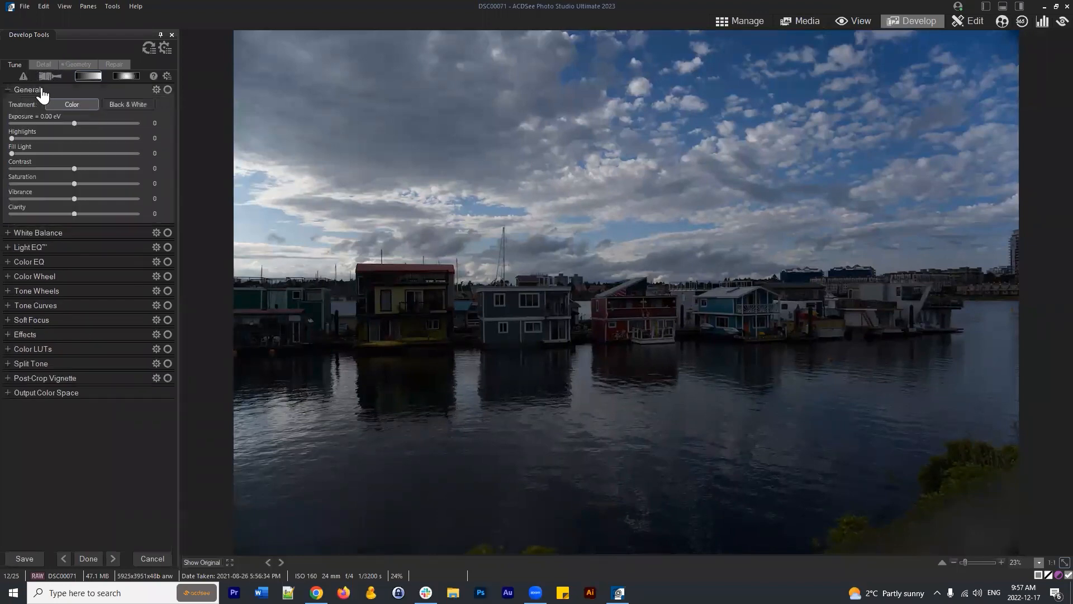
left_click(29, 90)
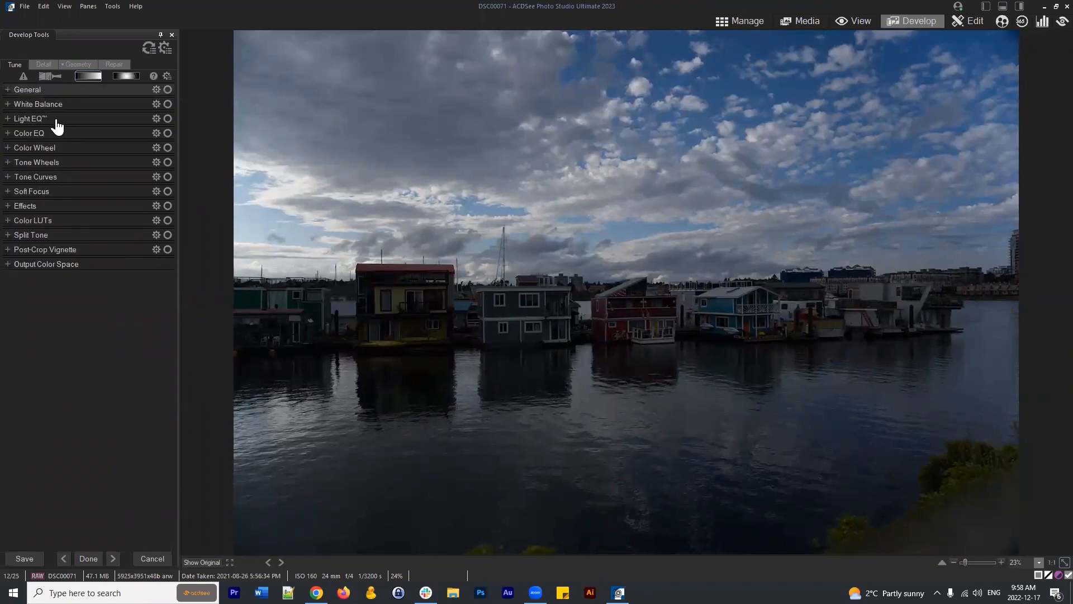
left_click(28, 91)
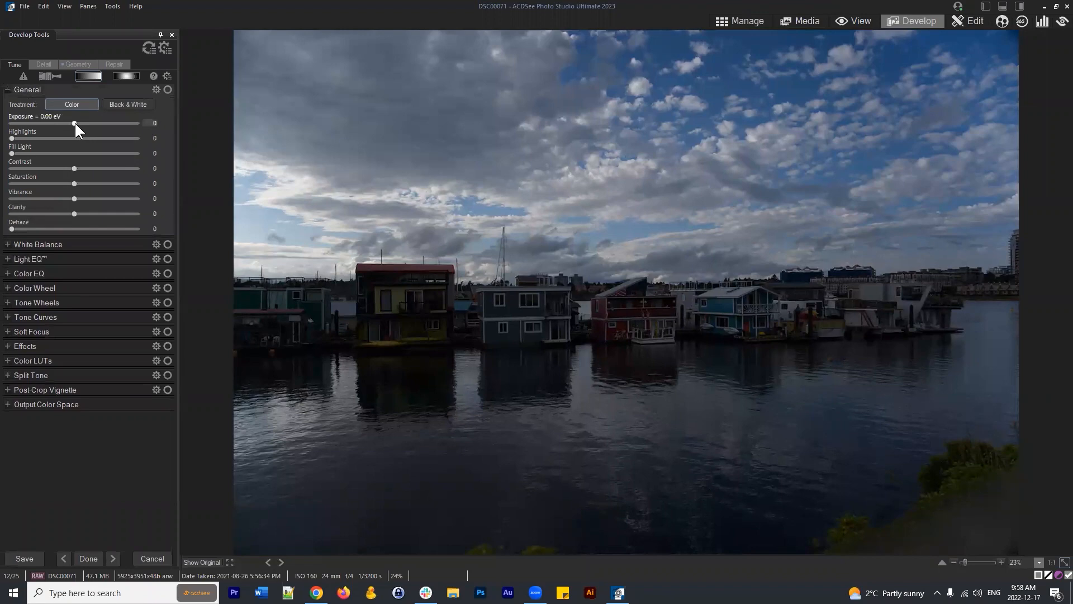
left_click_drag(75, 123, 84, 124)
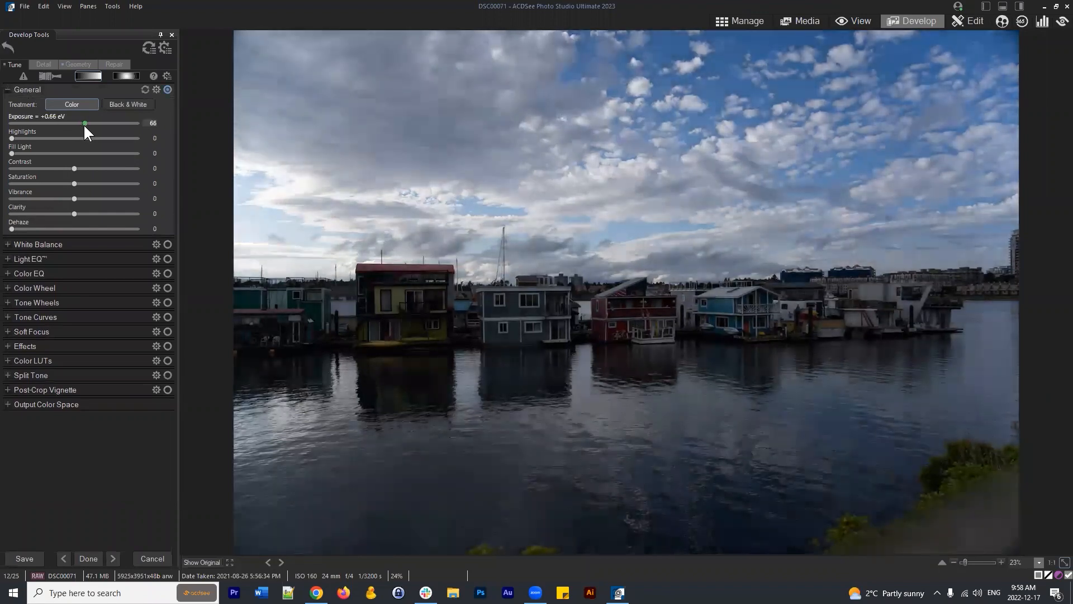
left_click(8, 90)
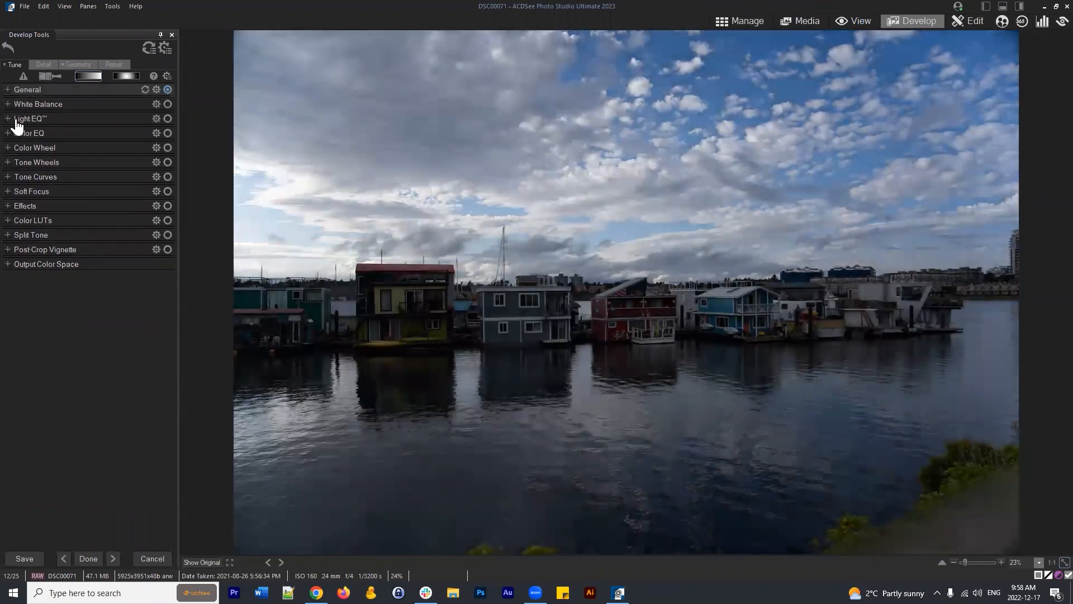
Set Light EQ shadows to 16, midtones to -9 and highlights to -10, and raise the General contrast to 6
left_click(17, 121)
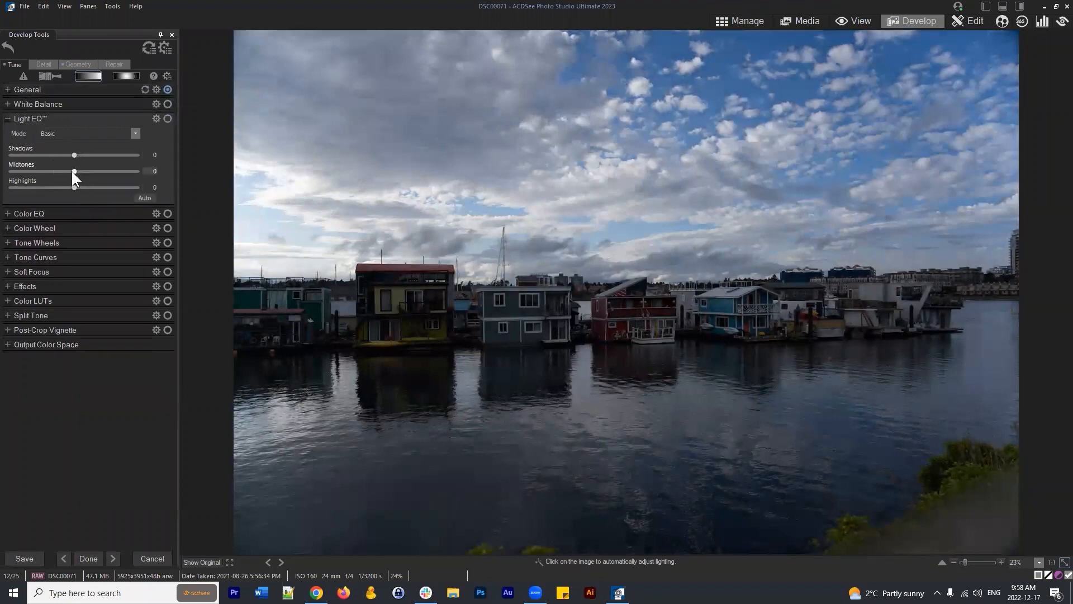
mouse_move(75, 154)
left_mouse_down()
mouse_move(90, 155)
mouse_move(68, 171)
mouse_move(75, 188)
mouse_move(62, 187)
mouse_move(84, 156)
left_mouse_up()
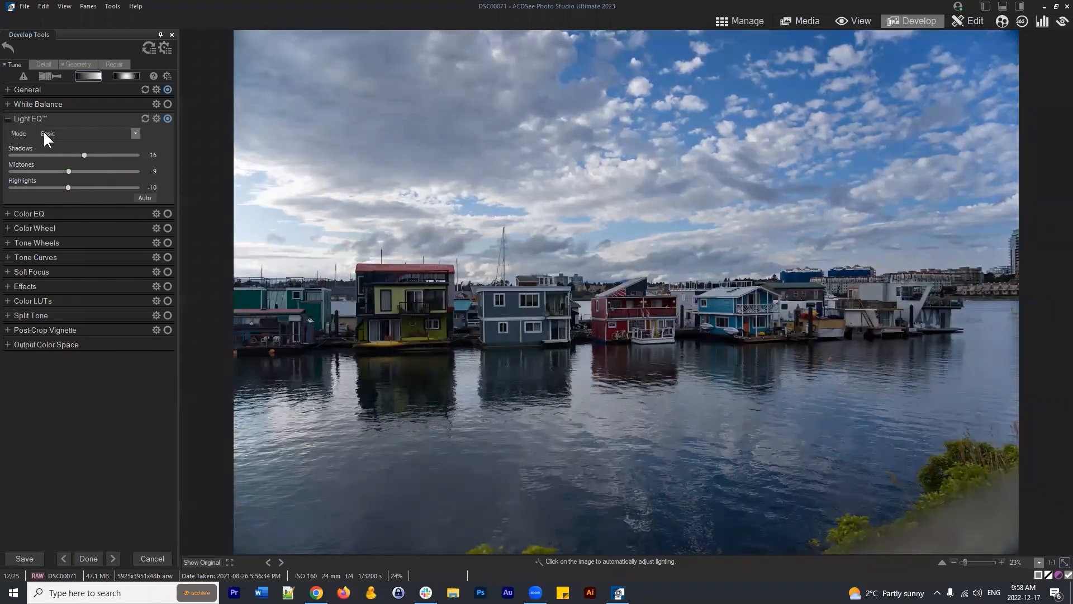
left_click(17, 90)
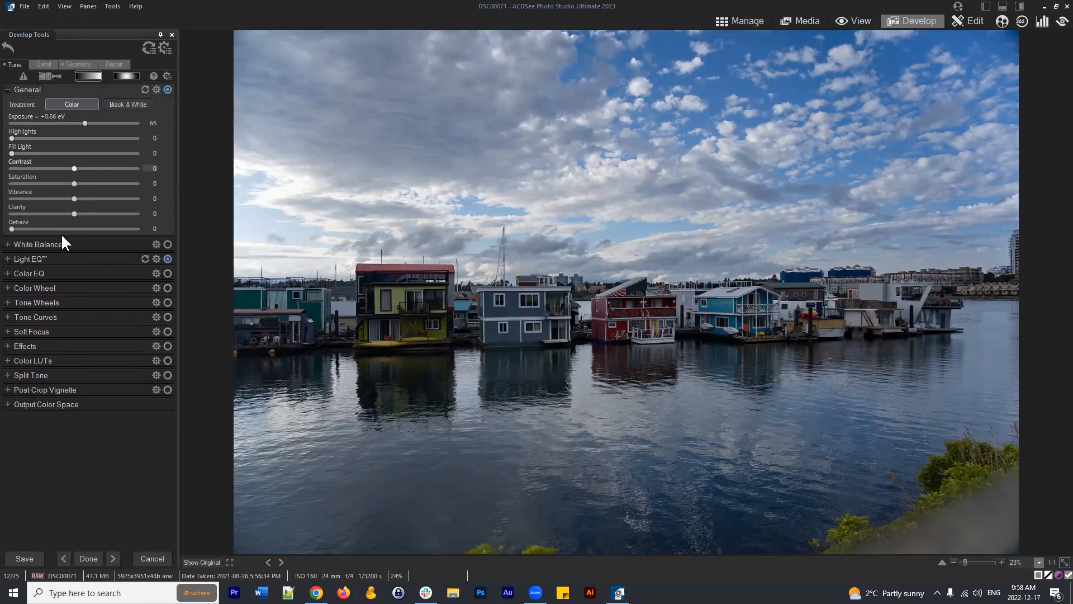
mouse_move(74, 168)
left_mouse_down()
mouse_move(87, 168)
mouse_move(63, 169)
mouse_move(77, 166)
left_mouse_up()
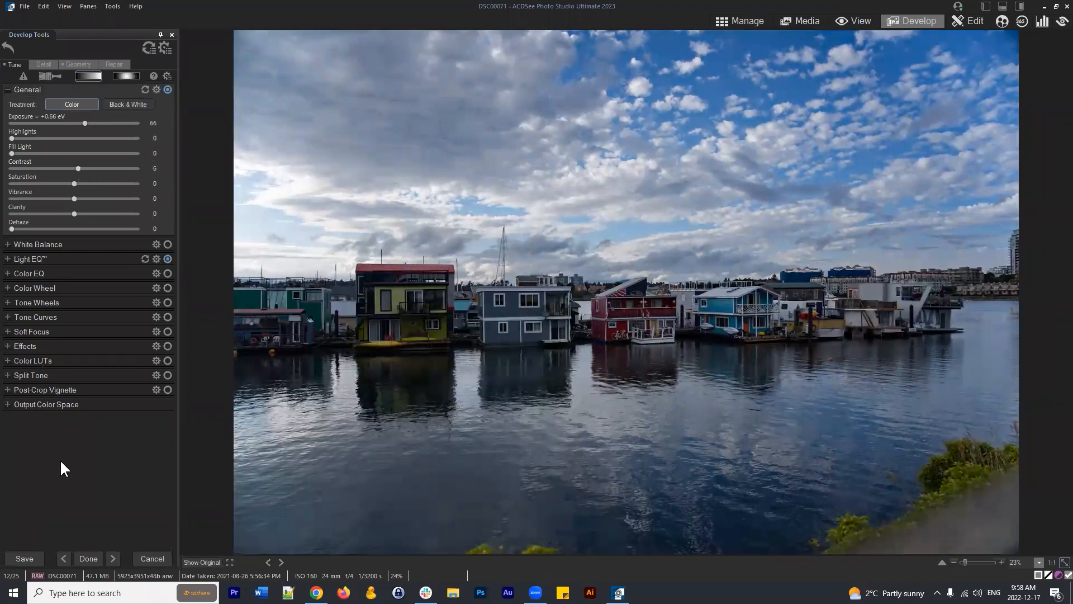
left_click(9, 90)
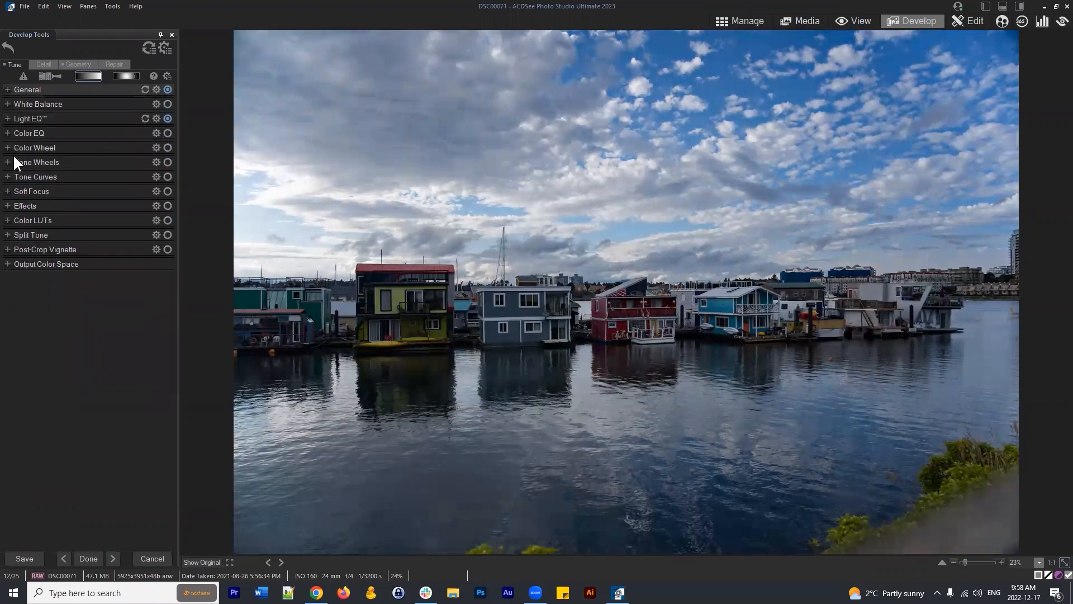
Readjust Light EQ to shadows 20, midtones -17 and highlights 0
left_click(8, 118)
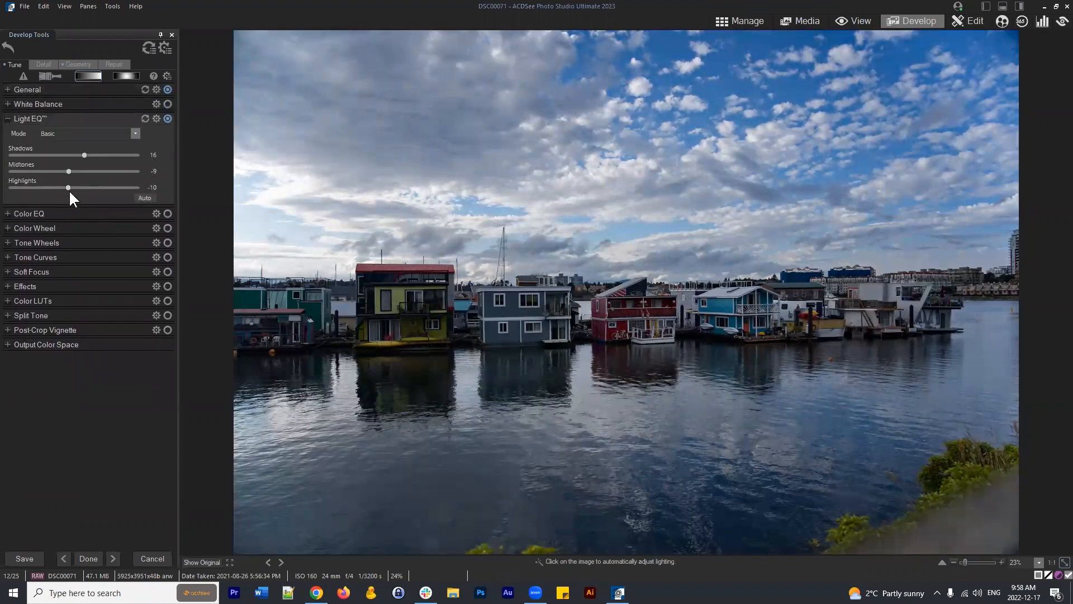
left_click_drag(69, 188, 87, 156)
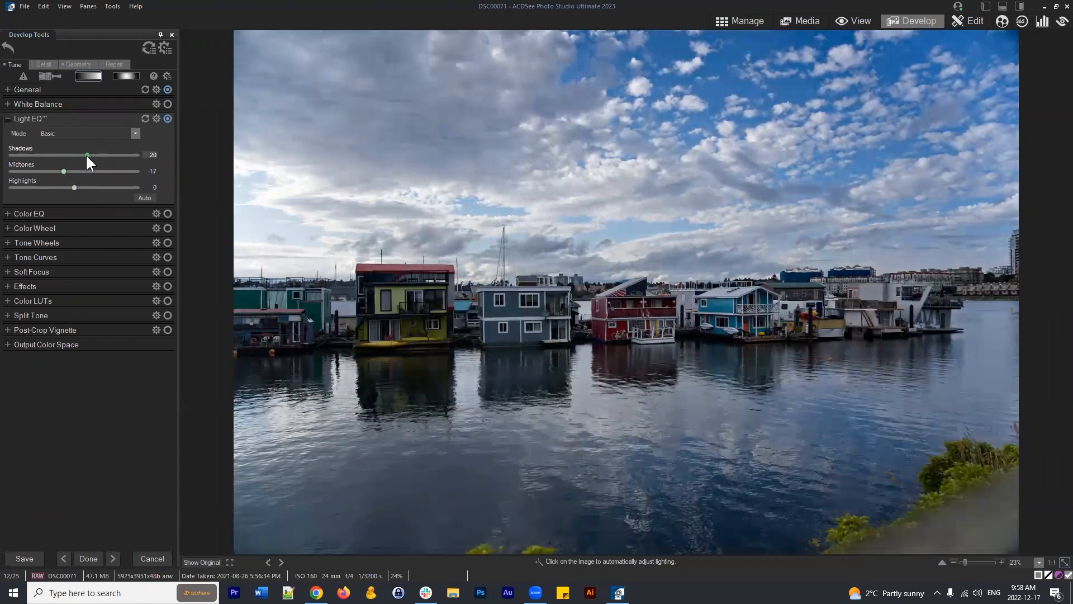
left_click(8, 119)
left_click(9, 132)
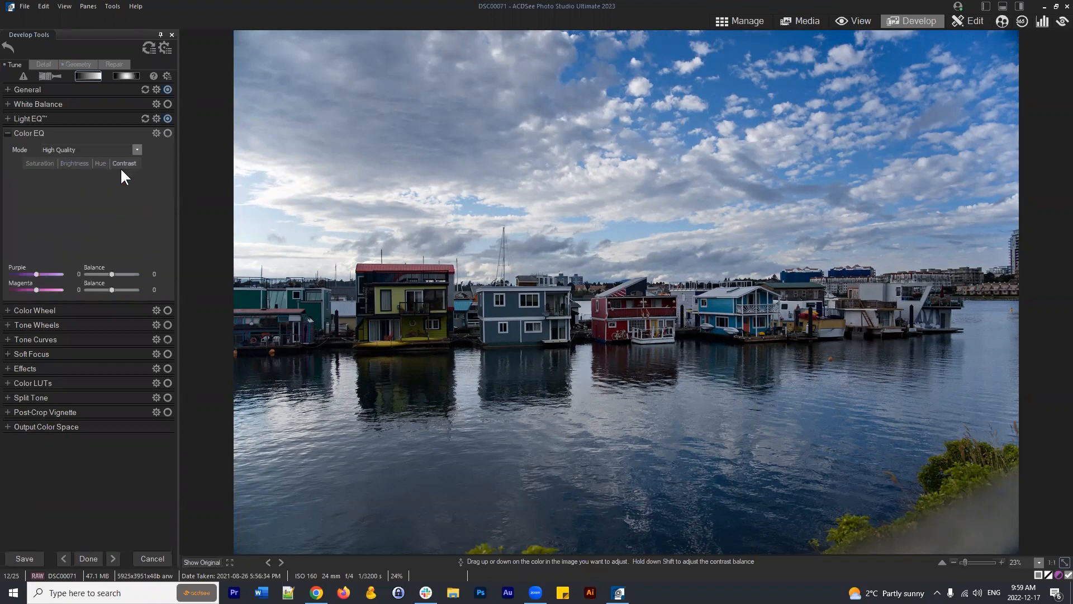
left_click(76, 162)
left_click(48, 162)
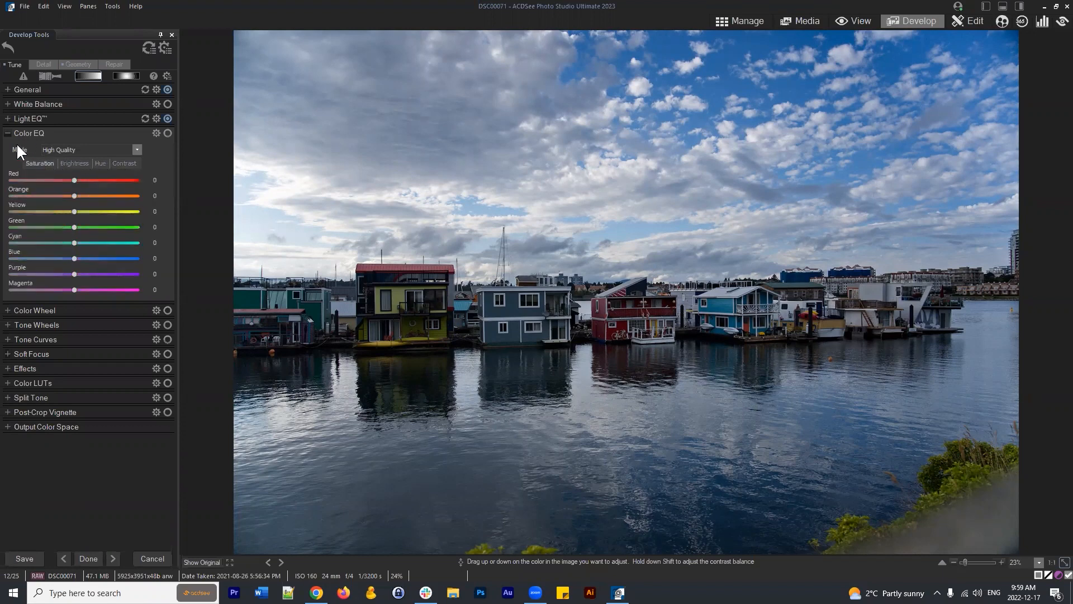
left_click(16, 134)
Warm the white balance by setting the temperature to 21
left_click(15, 105)
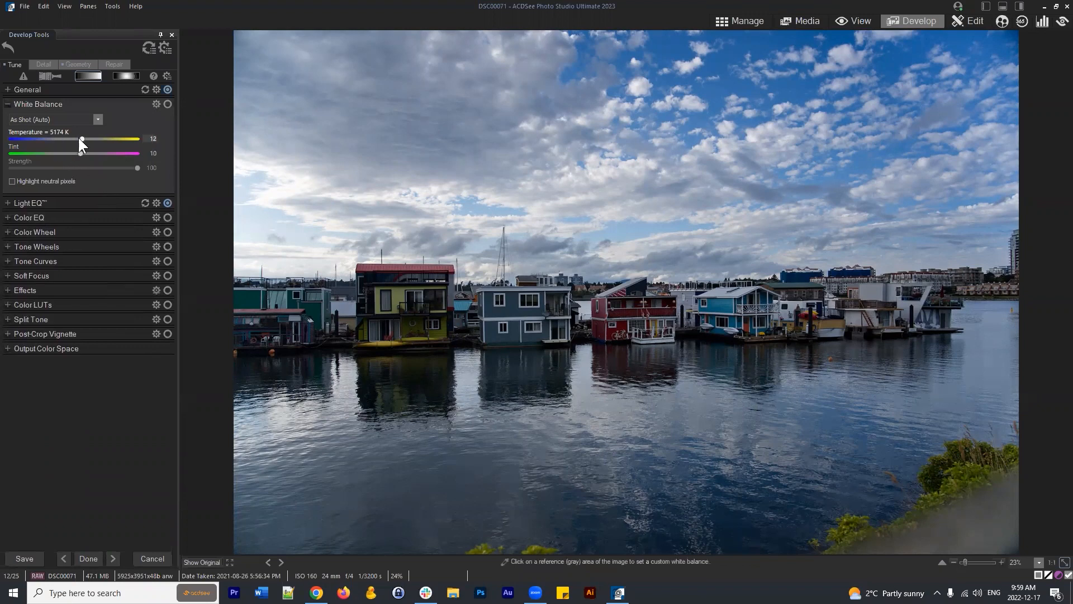
left_click_drag(81, 138, 86, 138)
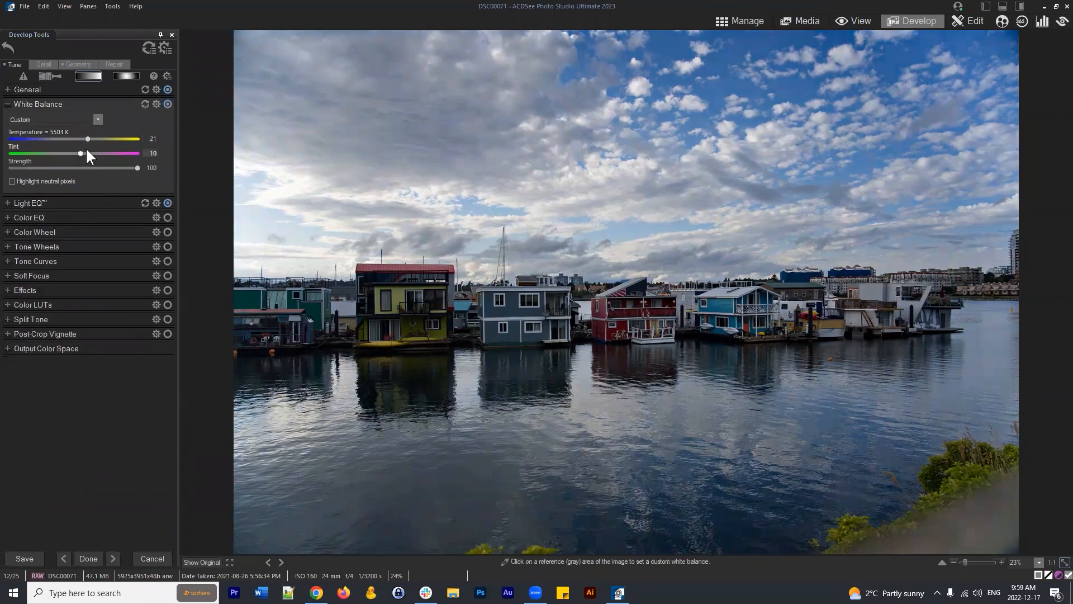
left_click(9, 107)
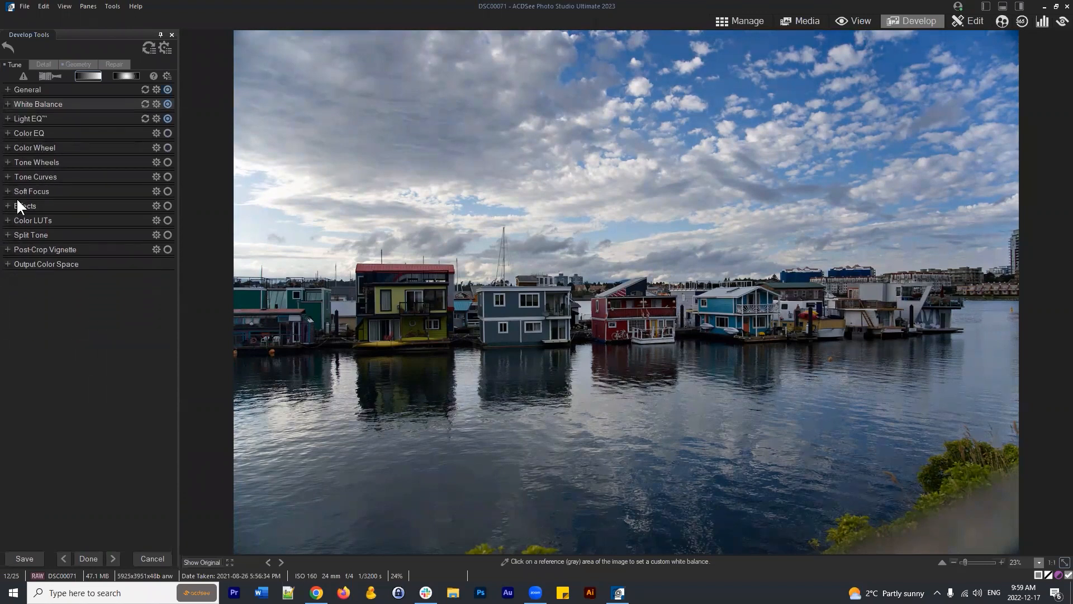
Sample the sky's blue for the Color Wheel, raise its saturation to 33 and shift the selected hue range slightly toward cyan
left_click(12, 162)
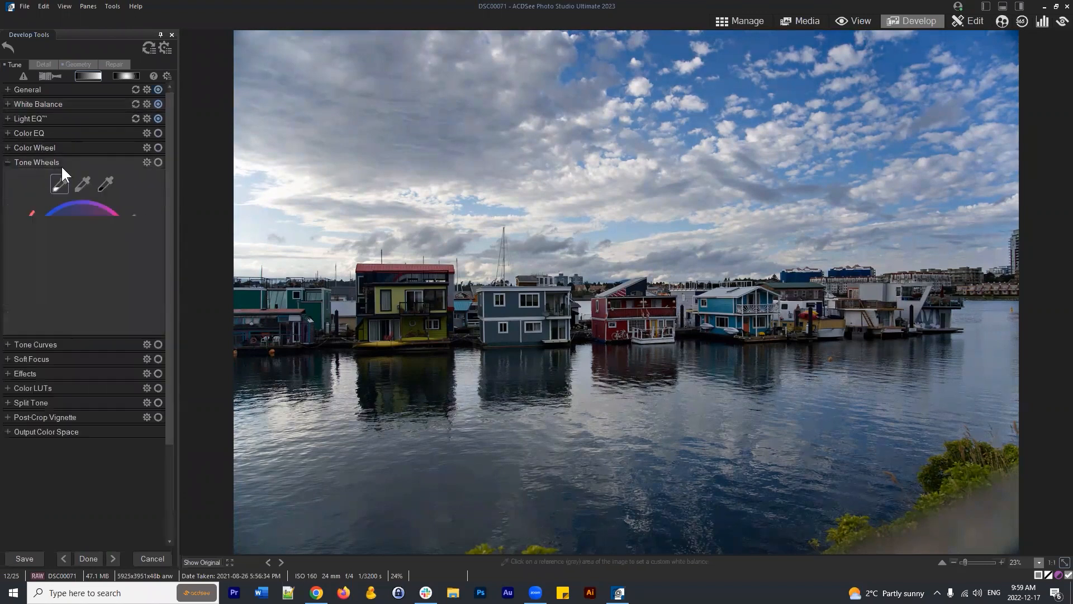
left_click(8, 147)
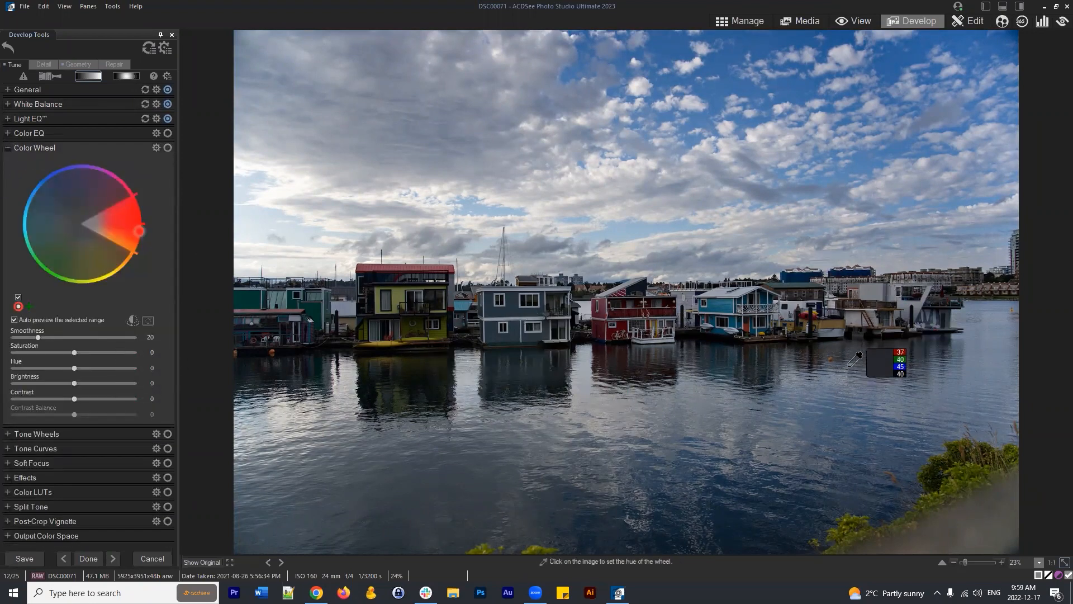
left_click(721, 89)
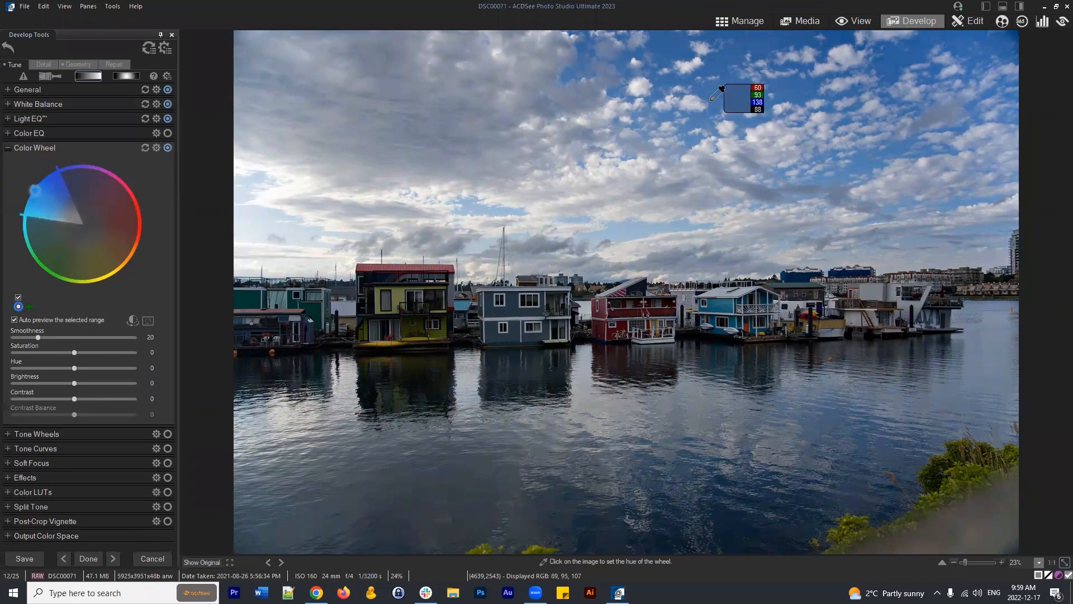
left_click_drag(74, 352, 93, 352)
left_click_drag(42, 191, 32, 192)
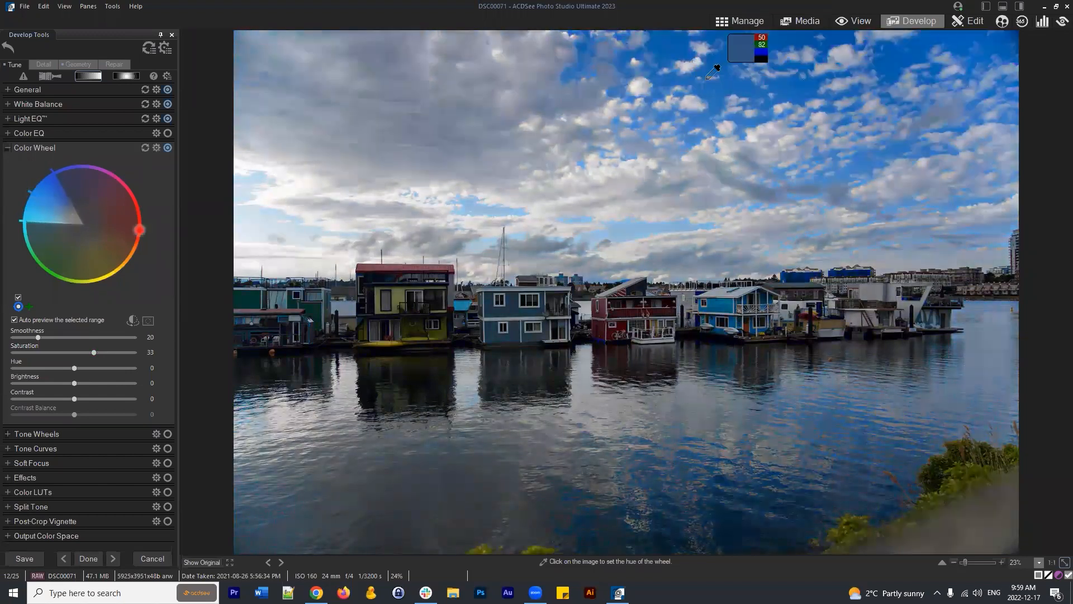
Set the Color Wheel's blue range to saturation 64 and contrast 28
left_click(88, 352)
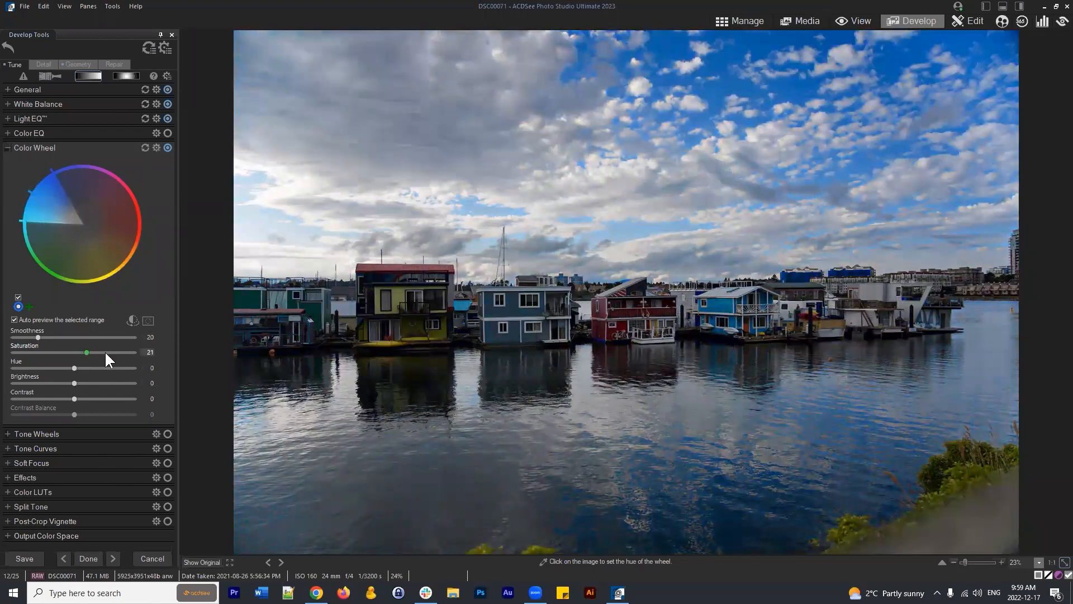
left_click_drag(71, 355, 113, 352)
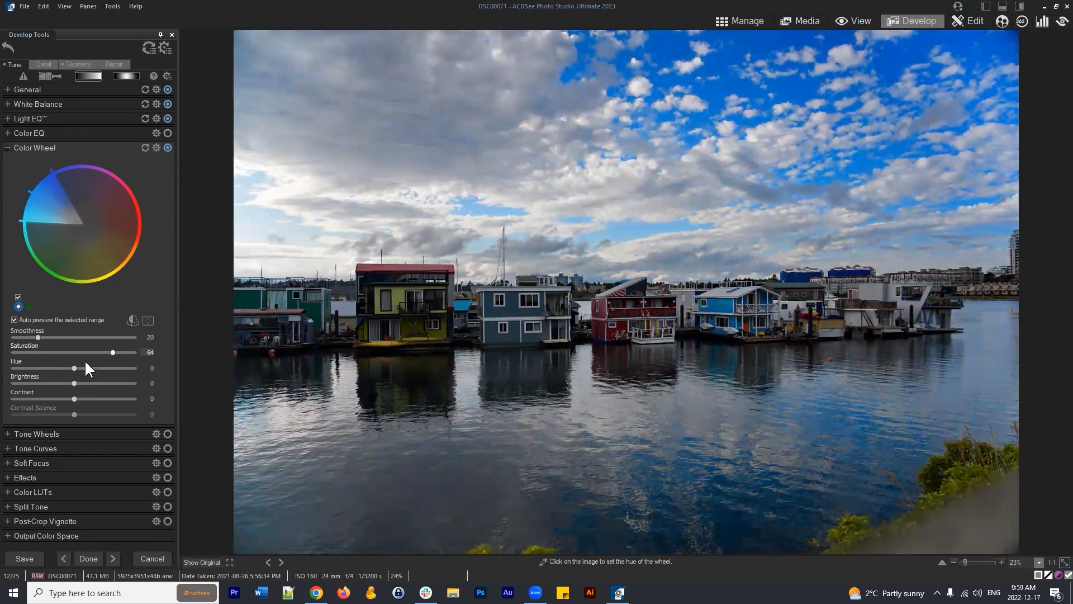
mouse_move(79, 396)
left_mouse_down()
mouse_move(100, 398)
mouse_move(89, 394)
left_mouse_up()
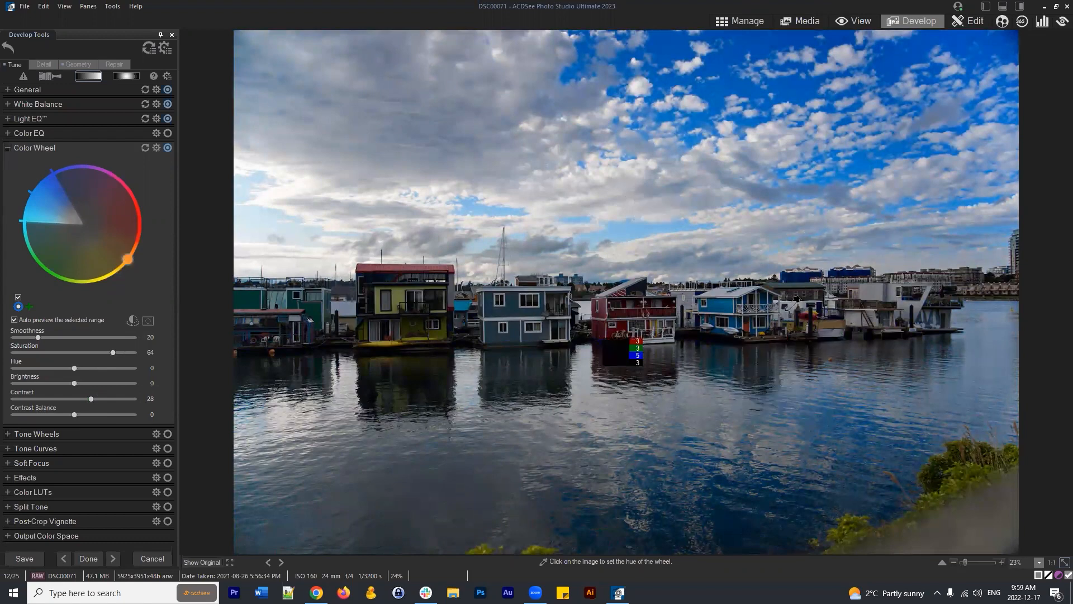
left_click(16, 147)
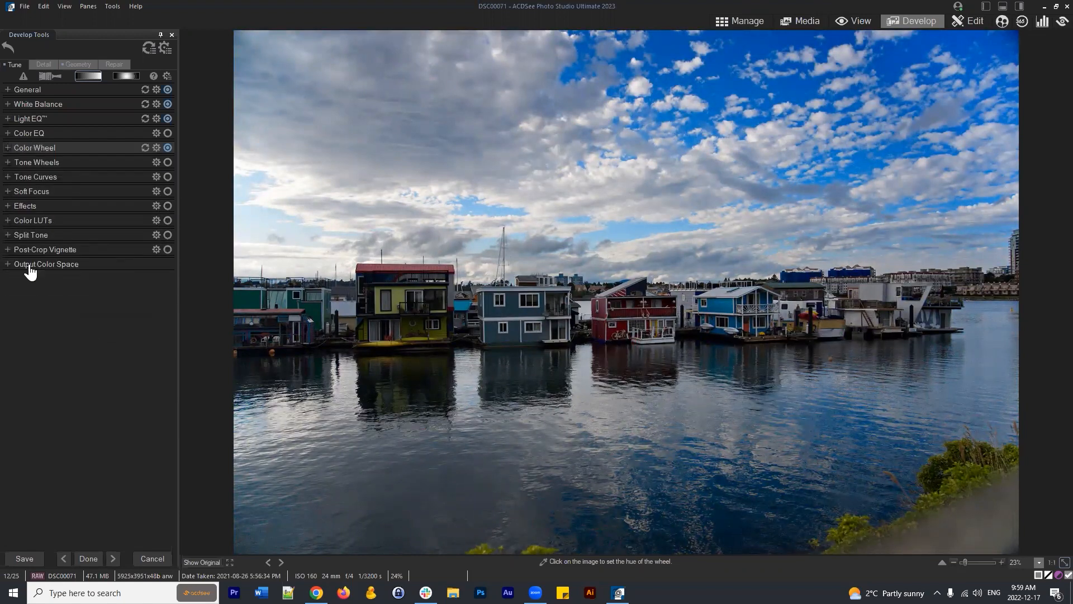
Shape a slight S-curve in the RGB tone curve with a lifted black point, lowered shadows and raised highlights, and switch off Tone Curves
left_click(24, 176)
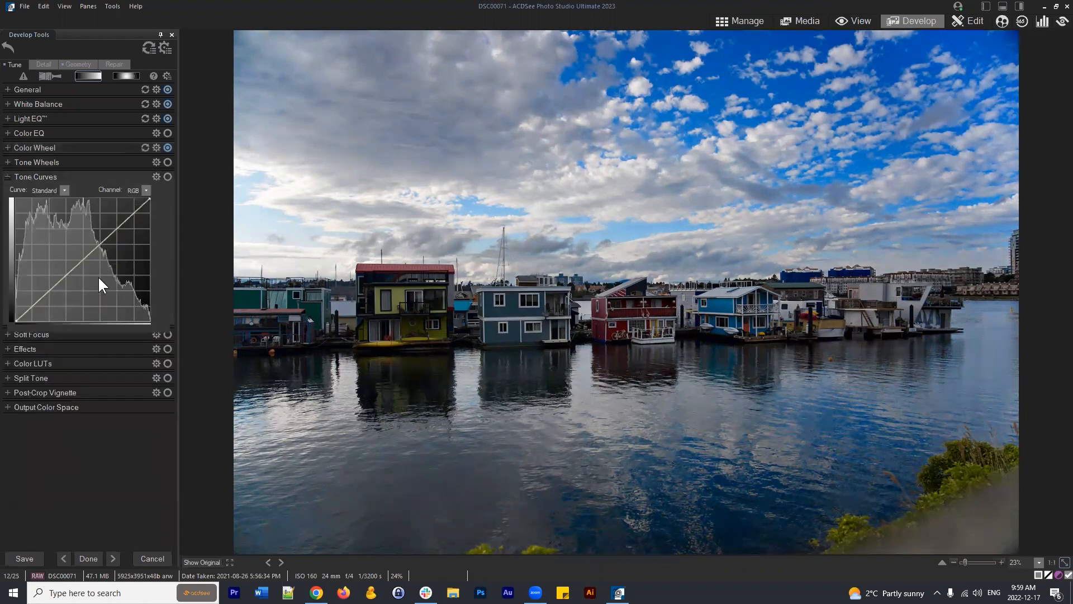
left_click(52, 290)
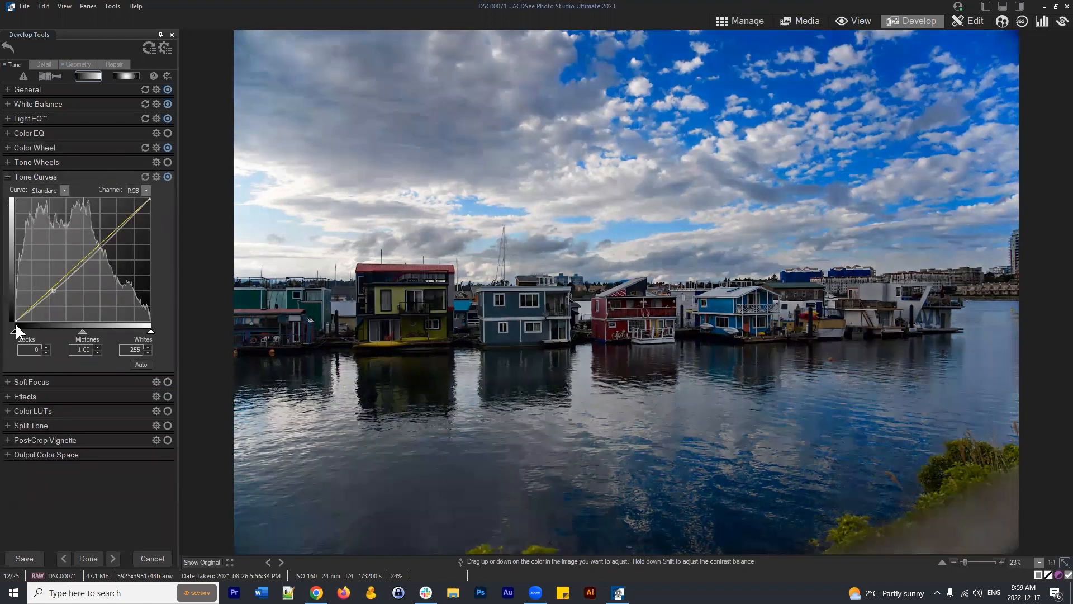
left_click_drag(15, 323, 15, 314)
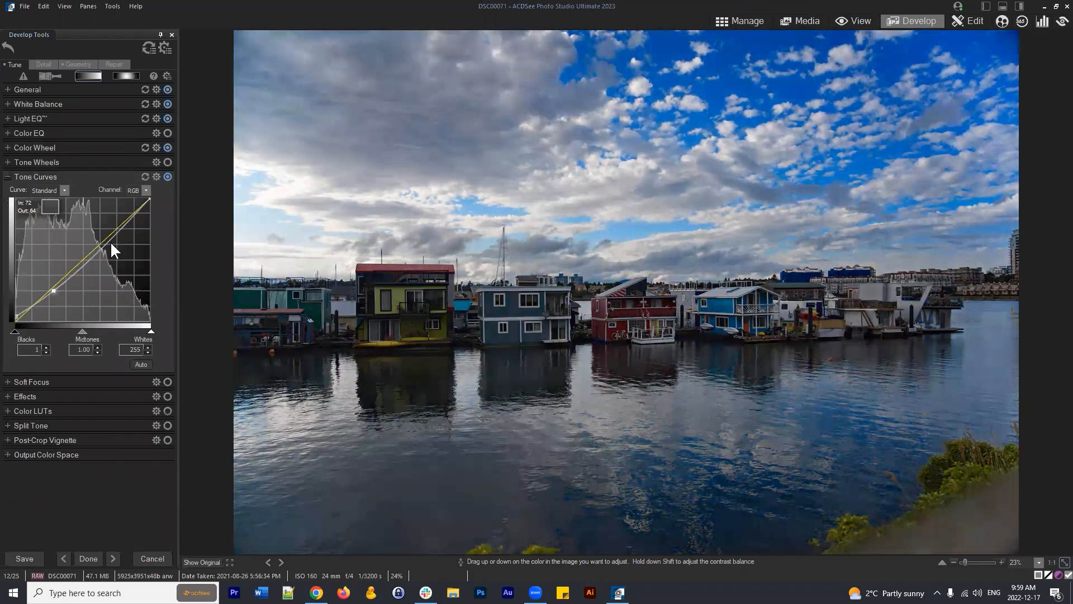
left_click(118, 228)
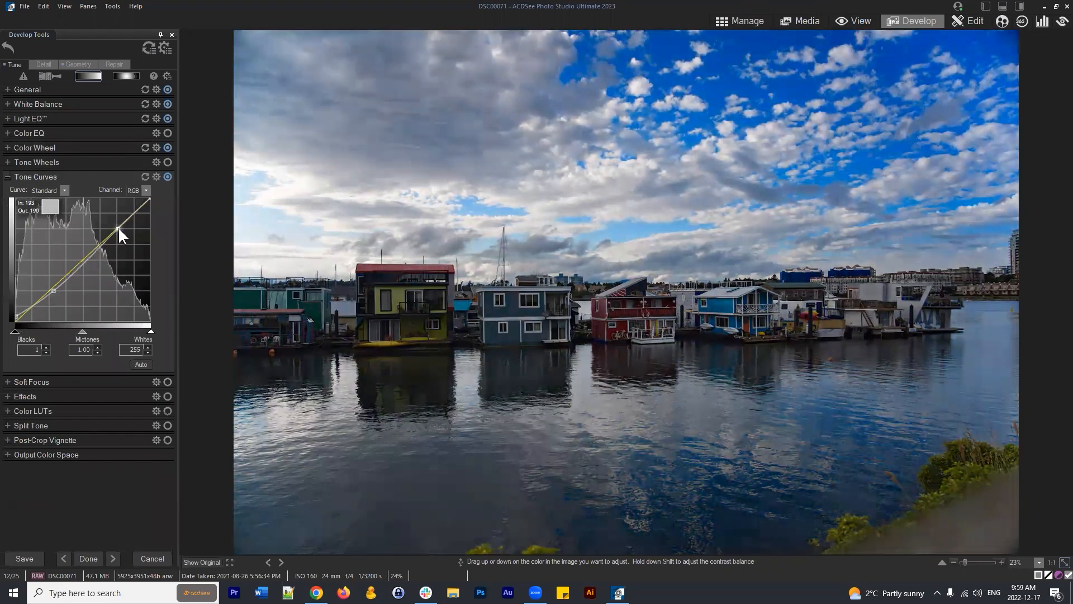
left_click_drag(54, 288, 49, 294)
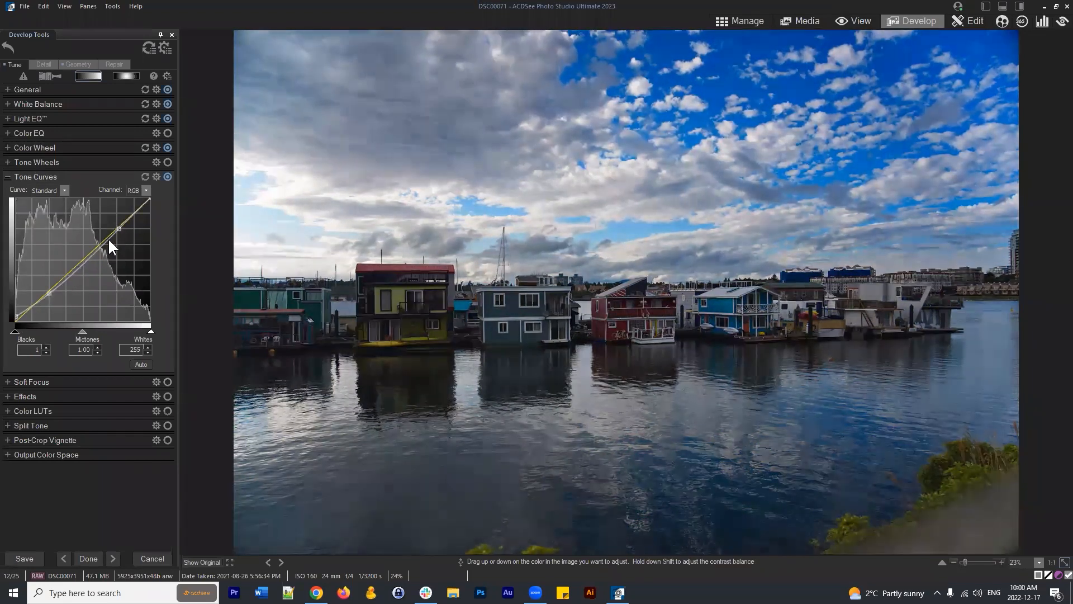
left_click_drag(118, 228, 111, 229)
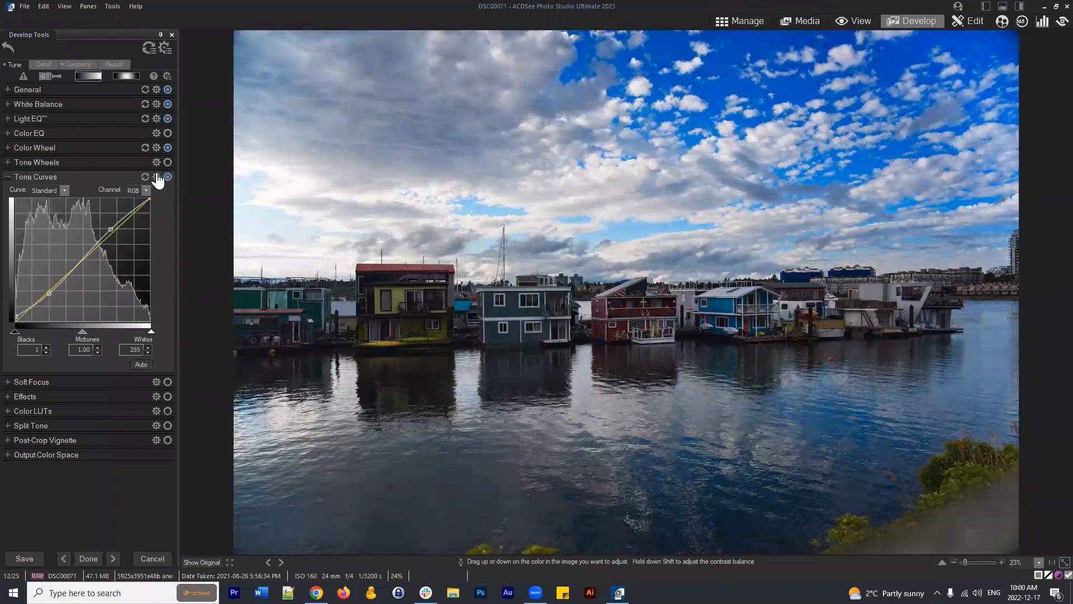
left_click(167, 178)
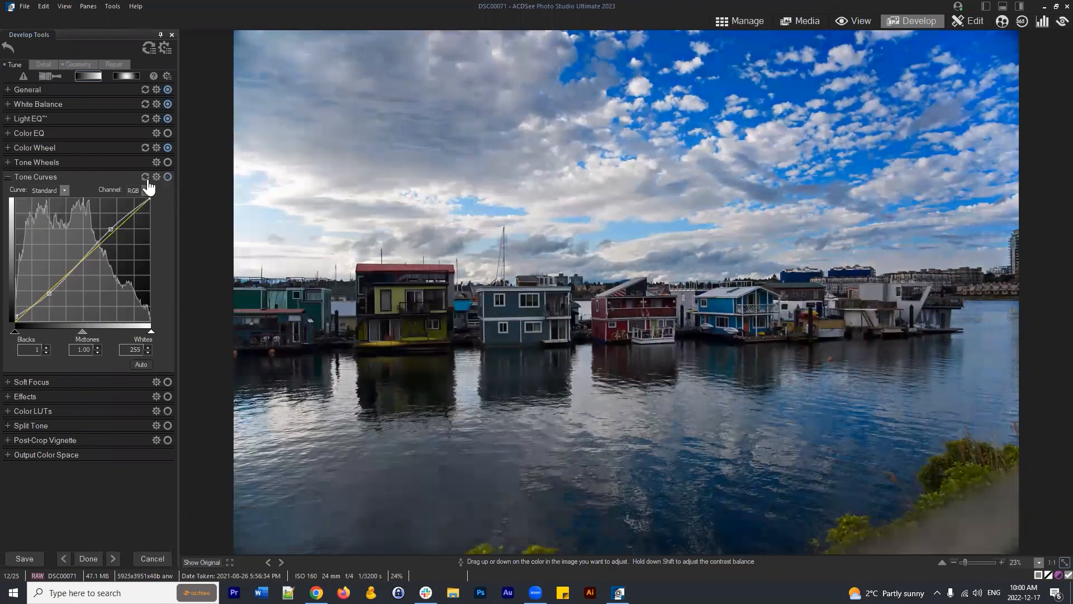
Collapse Tone Curves and review the General, White Balance, Light EQ and Color Wheel settings applied to the photo
left_click(7, 177)
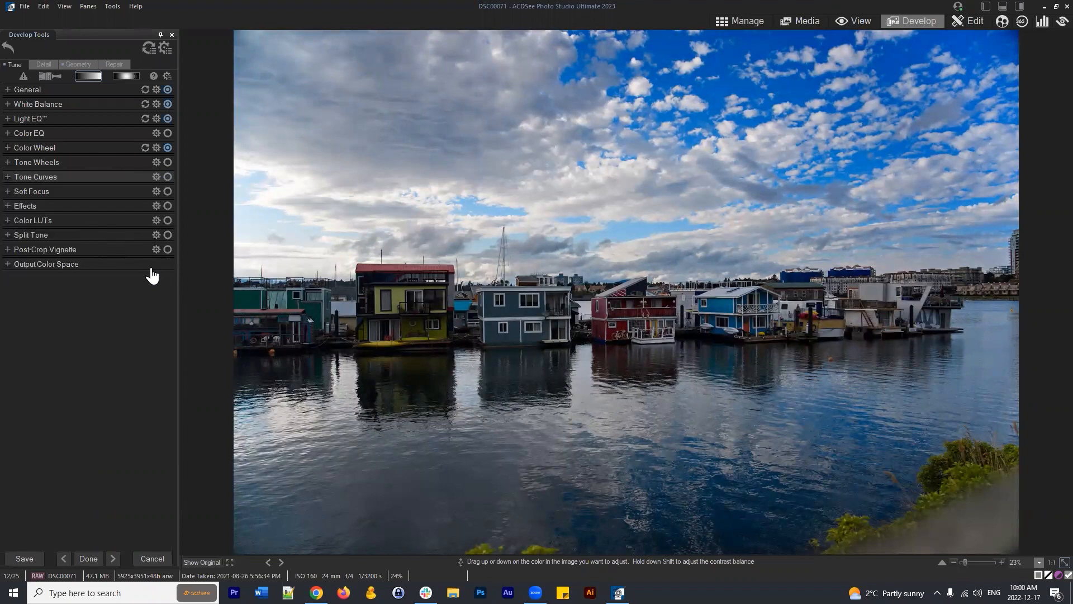
left_click(19, 94)
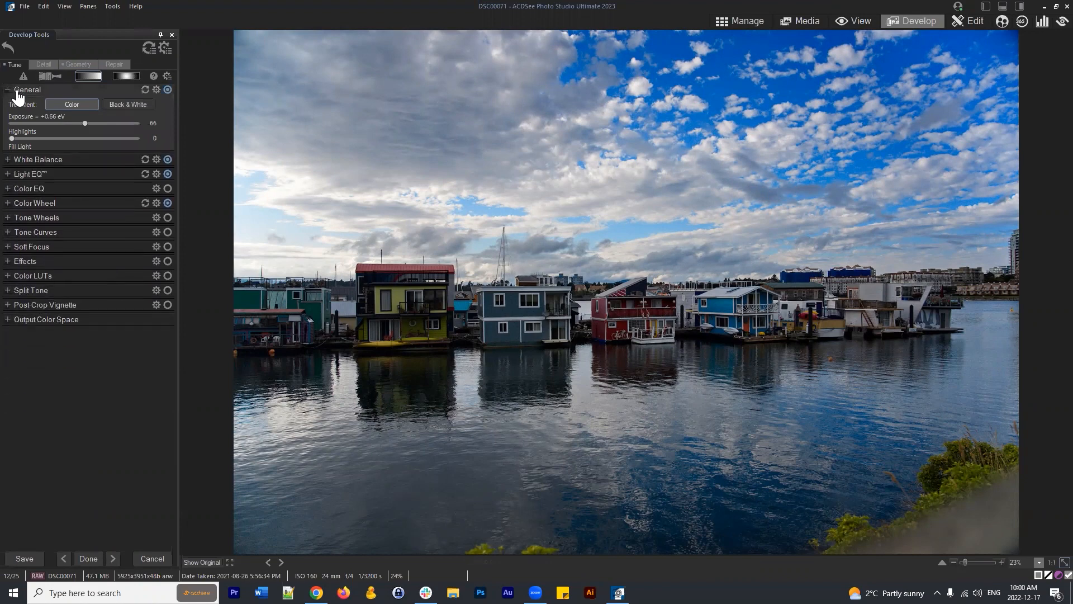
left_click(18, 94)
left_click(29, 106)
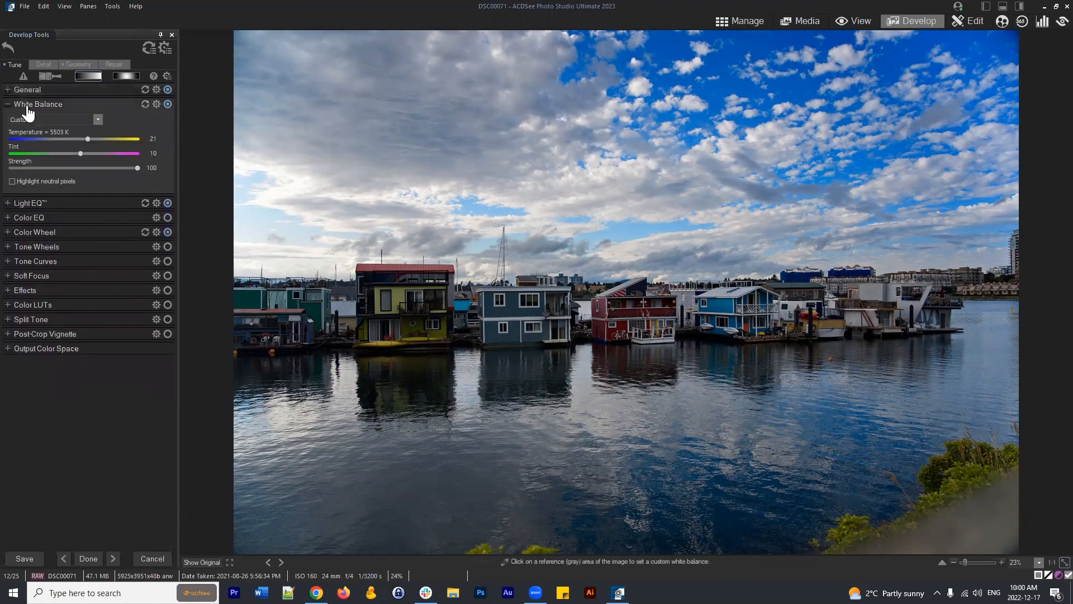
left_click(27, 106)
left_click(30, 121)
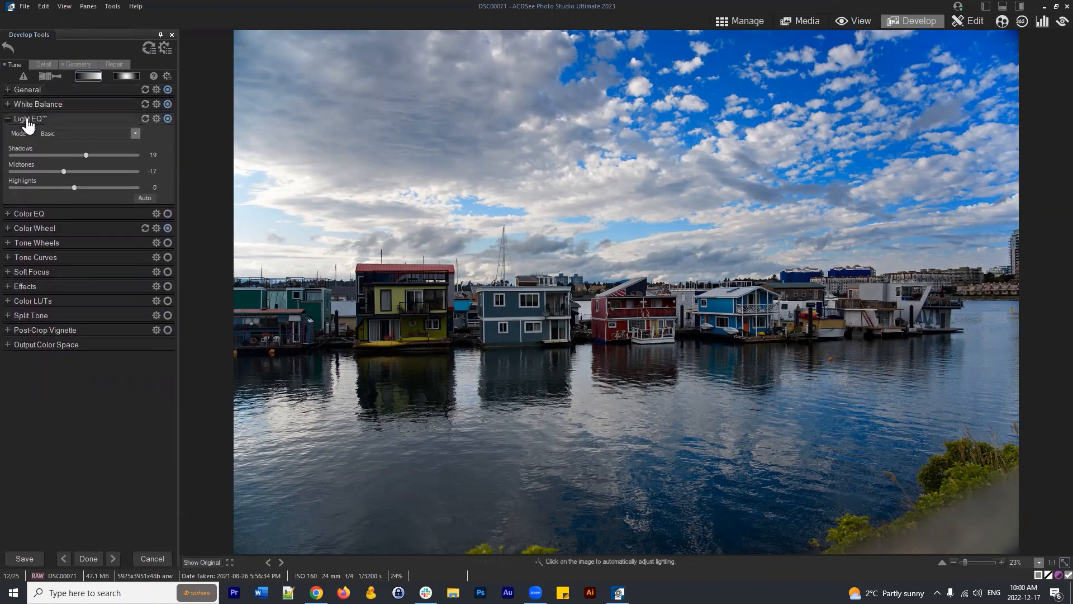
left_click(28, 121)
left_click(29, 148)
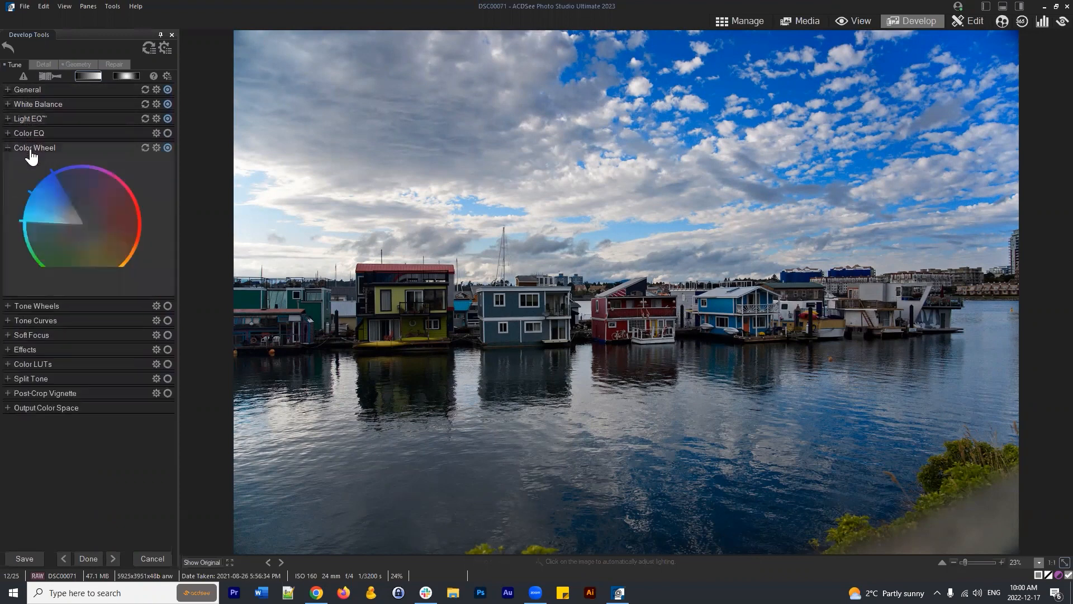
left_click(29, 148)
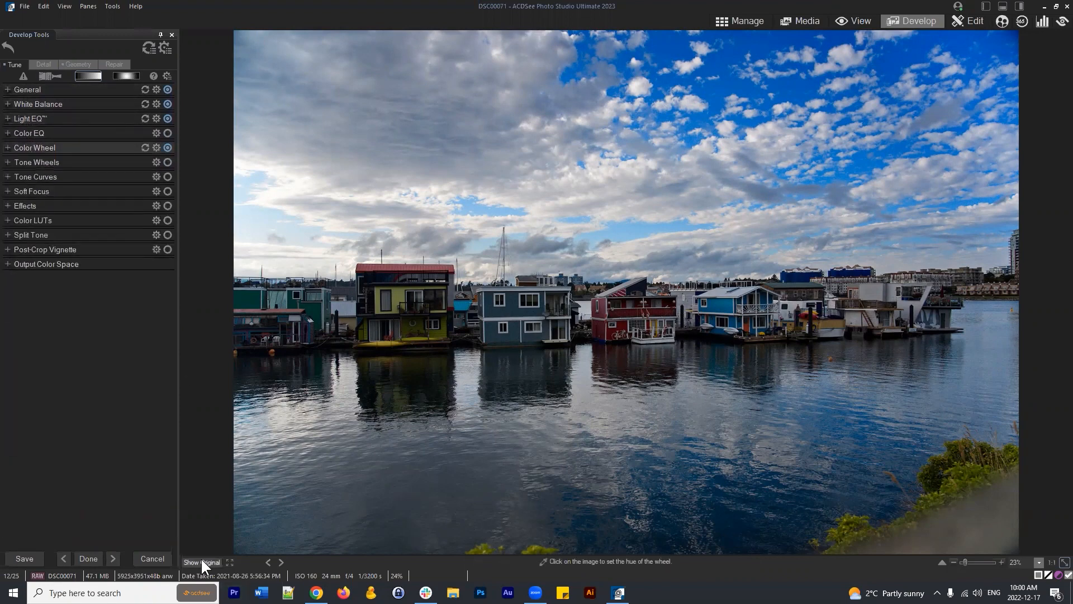
Compare the edited houseboat photo with its original several times
left_click(202, 561)
left_click(201, 561)
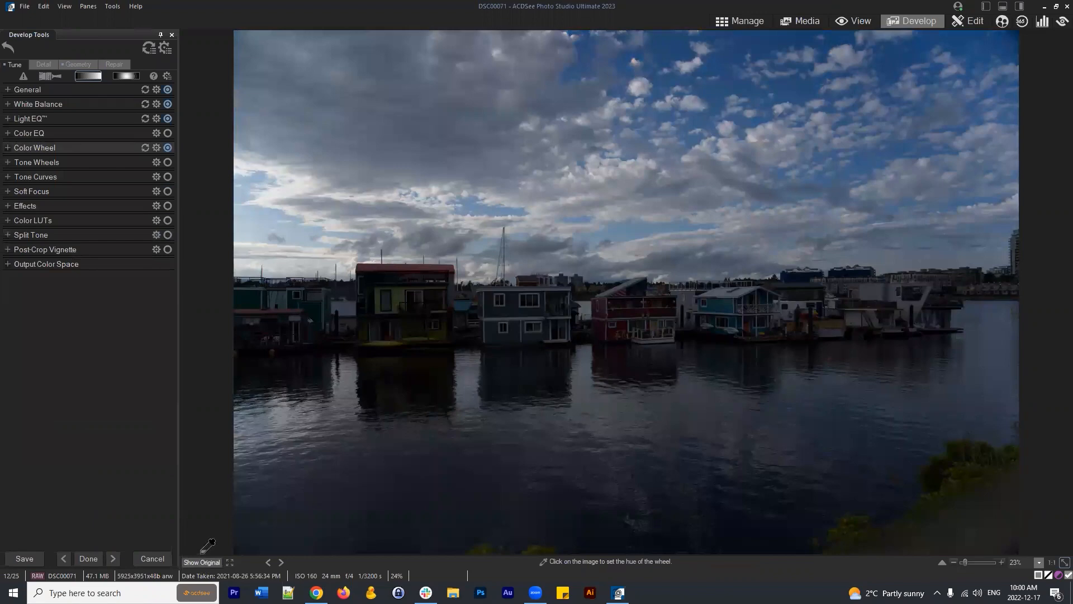
left_click(198, 561)
left_click(199, 561)
left_click(199, 562)
left_click(199, 561)
left_click(199, 561)
left_click(200, 562)
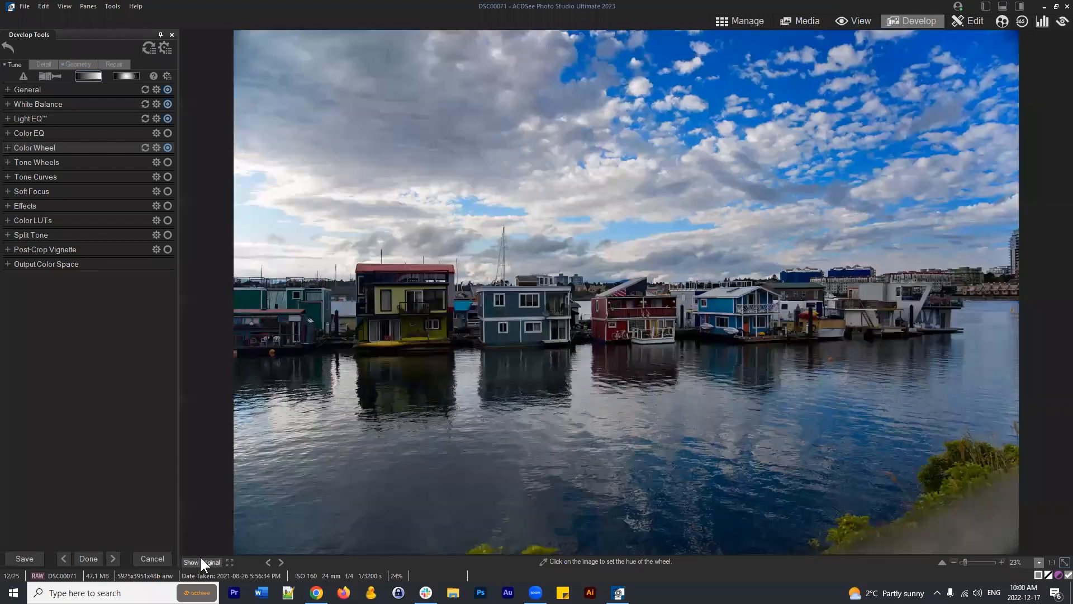
Save all develop settings as a preset named DEVELOP DEC, and save the changes to DSC00071 while returning to Manage mode
left_click(163, 46)
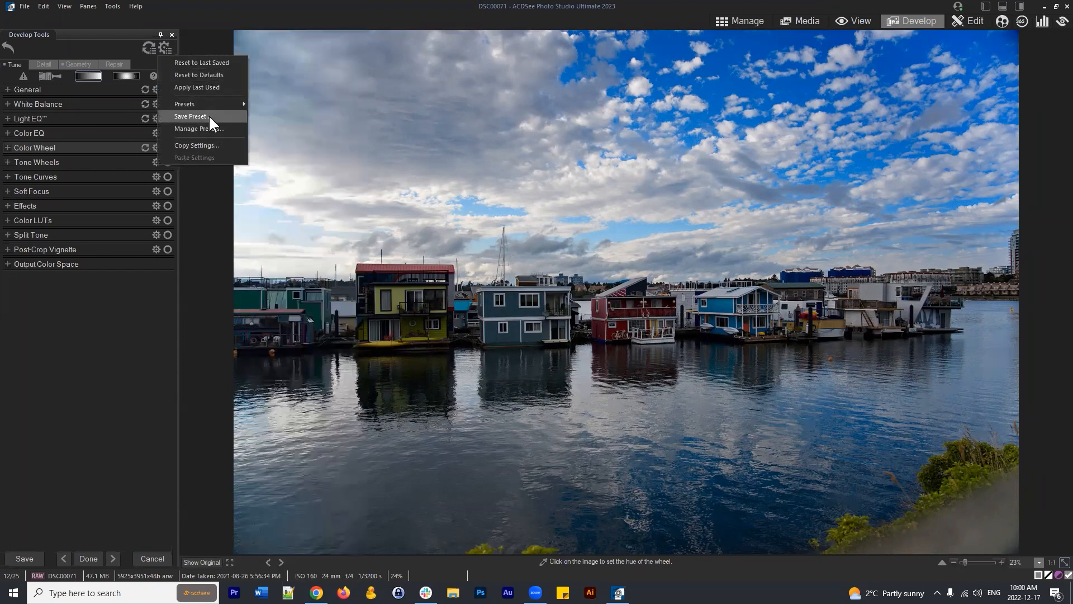
left_click(206, 117)
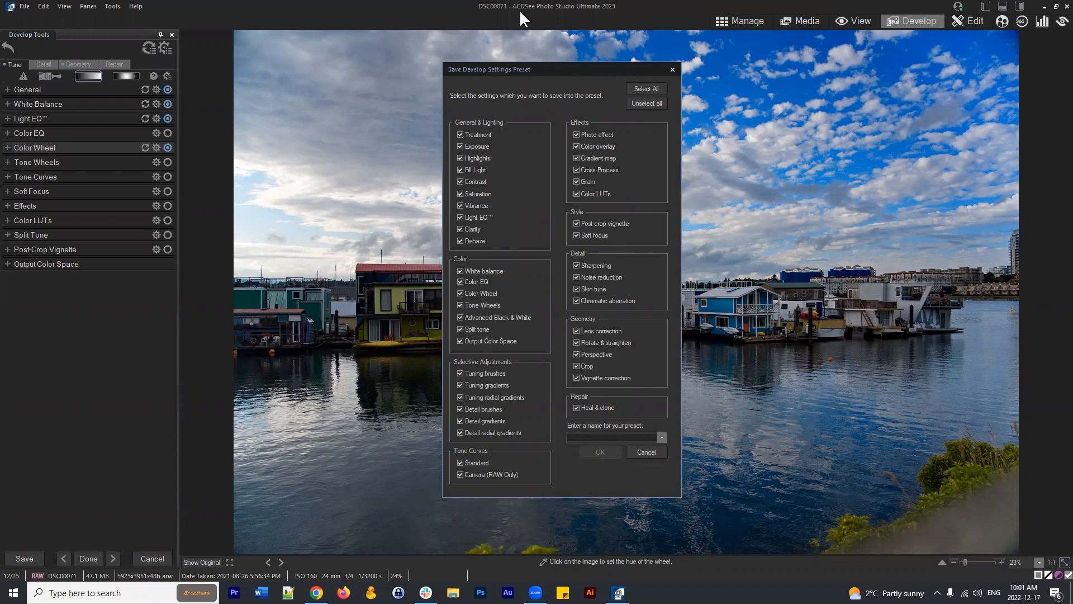
left_click_drag(545, 62, 552, 67)
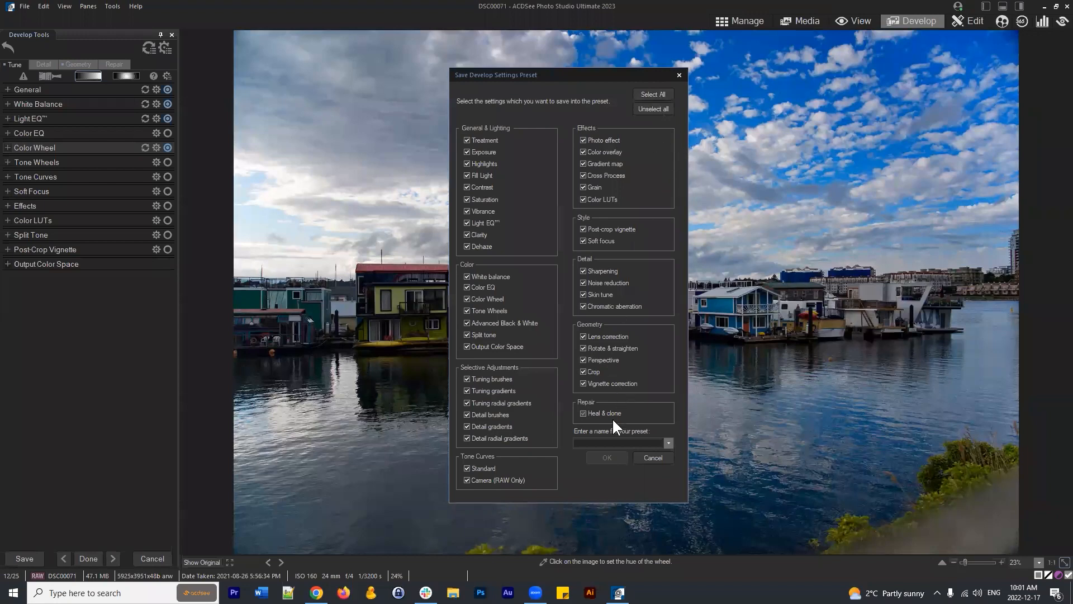
left_click(628, 440)
type("DEVELOP{ DEC")
left_click(608, 457)
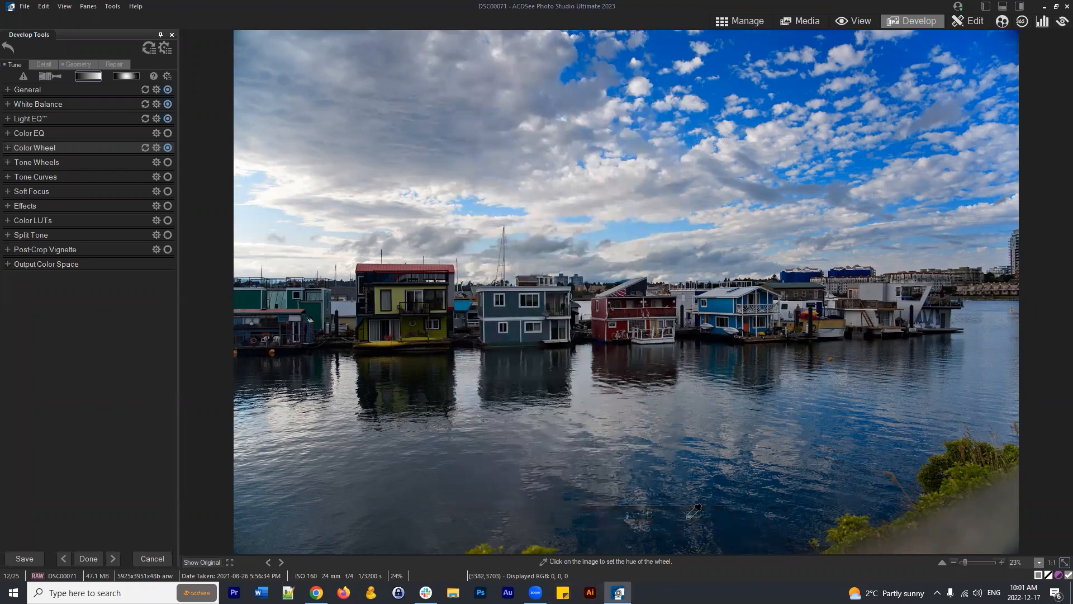
left_click(740, 21)
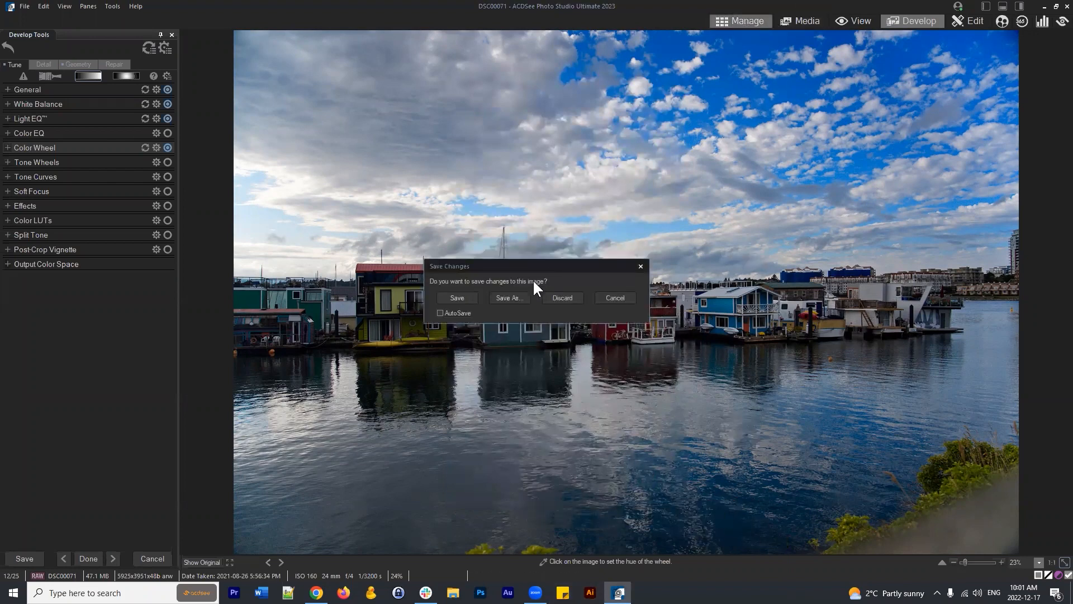
left_click(461, 298)
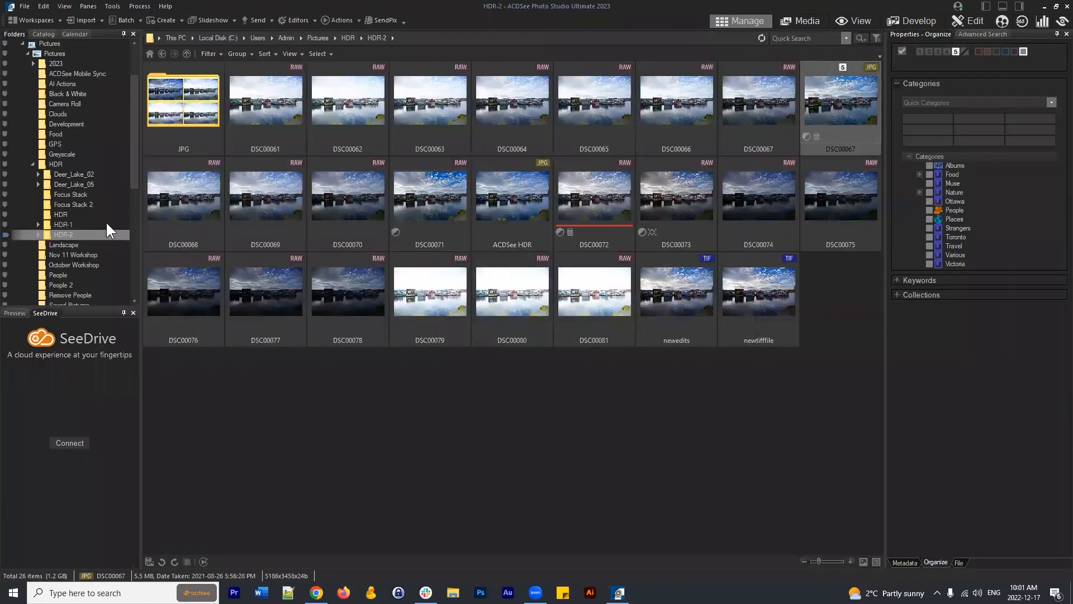
Batch develop the JPG DSC00067 and the RAW files DSC00068 to DSC00070 with the DEVELOP DEC preset
left_click(358, 203, "shift")
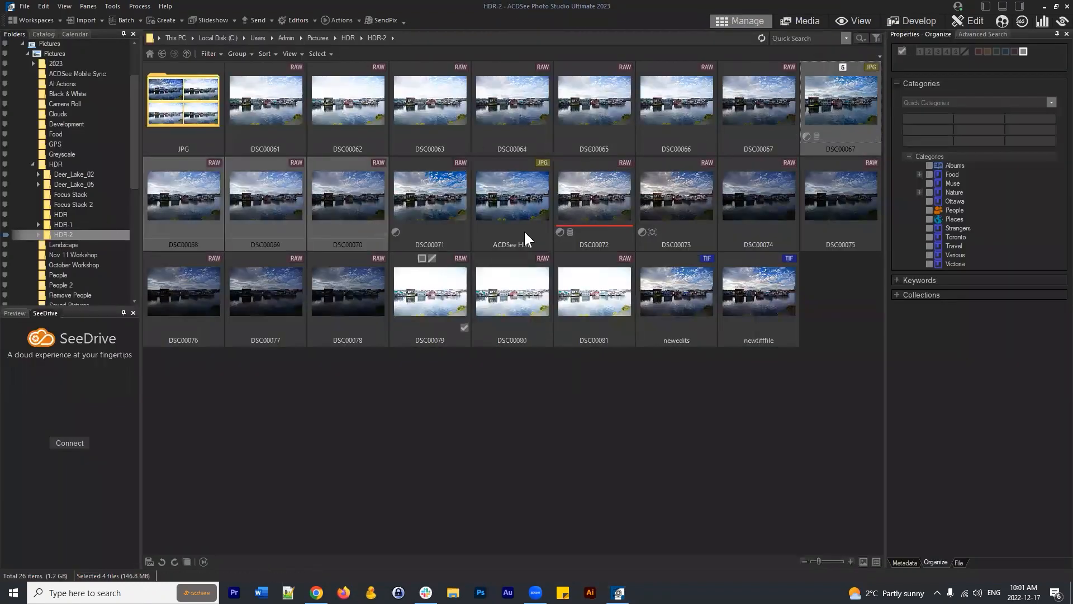
left_click(128, 16)
left_click(136, 43)
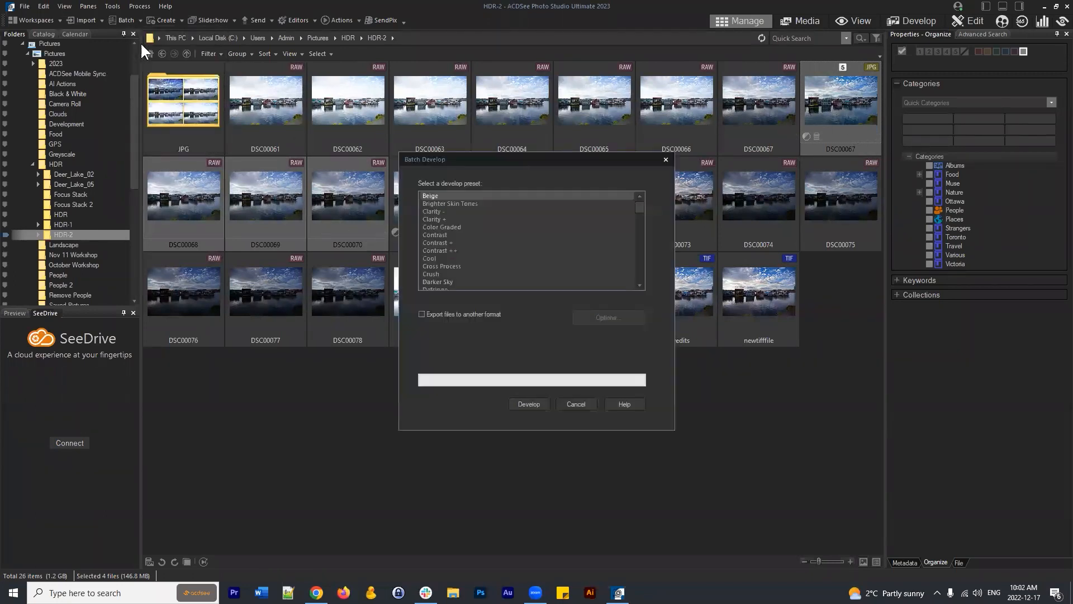
mouse_move(635, 206)
left_mouse_down()
mouse_move(642, 212)
mouse_move(625, 217)
left_mouse_up()
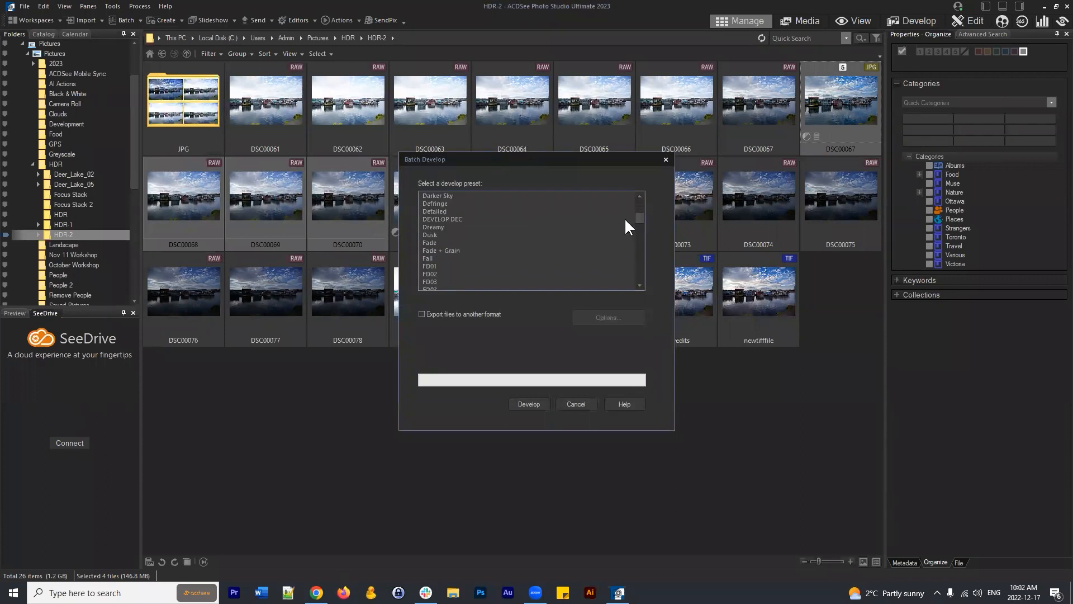
left_click(433, 219)
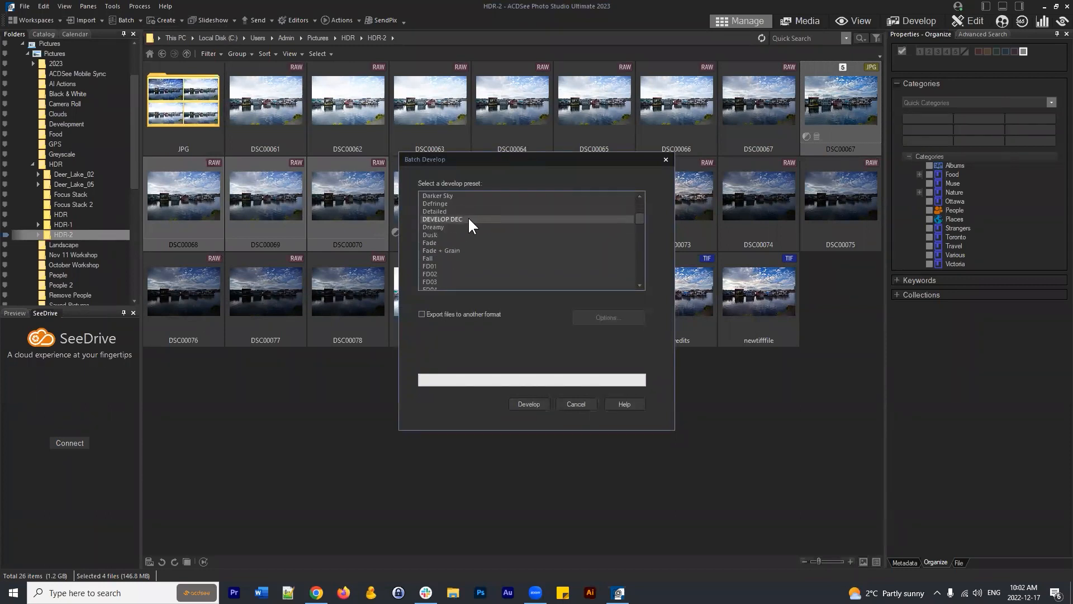
left_click(531, 400)
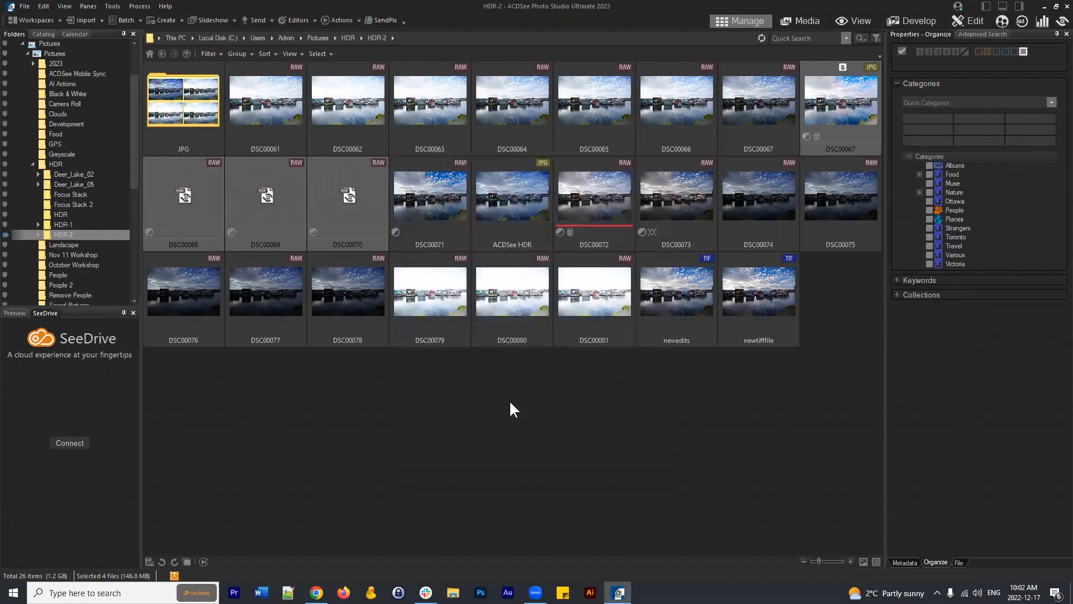
Clear the selection and check the batch-developed thumbnails of DSC00068 and DSC00069
left_click(460, 386)
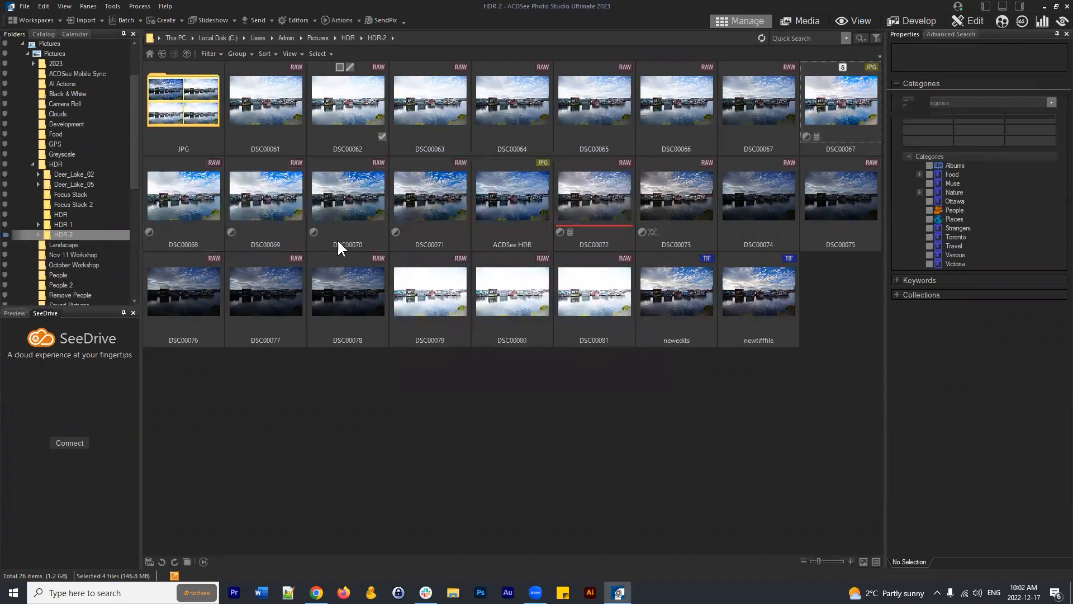
left_click(211, 208)
left_click(280, 206)
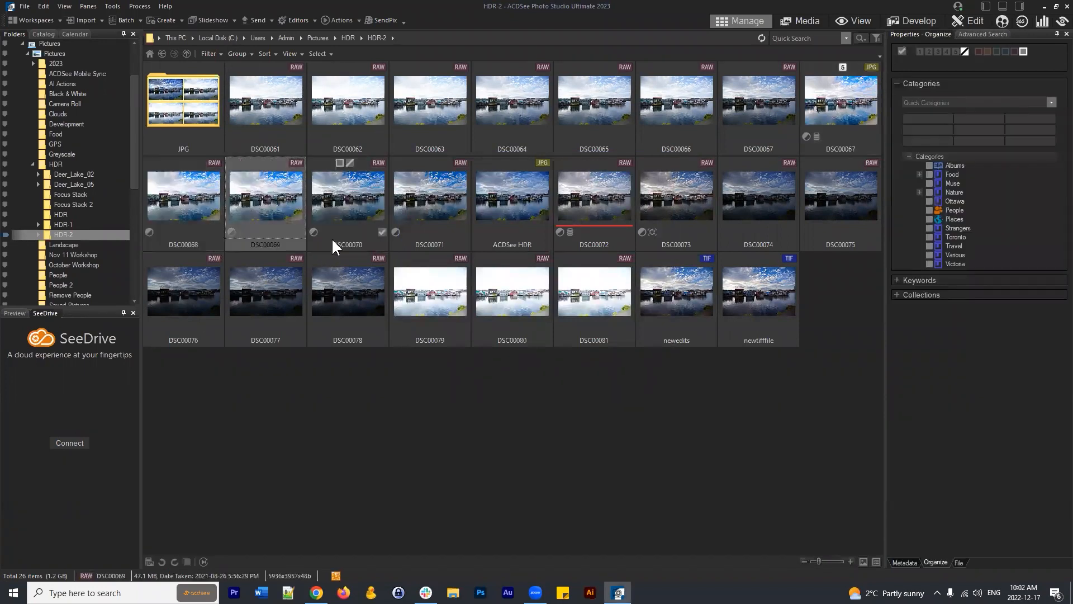